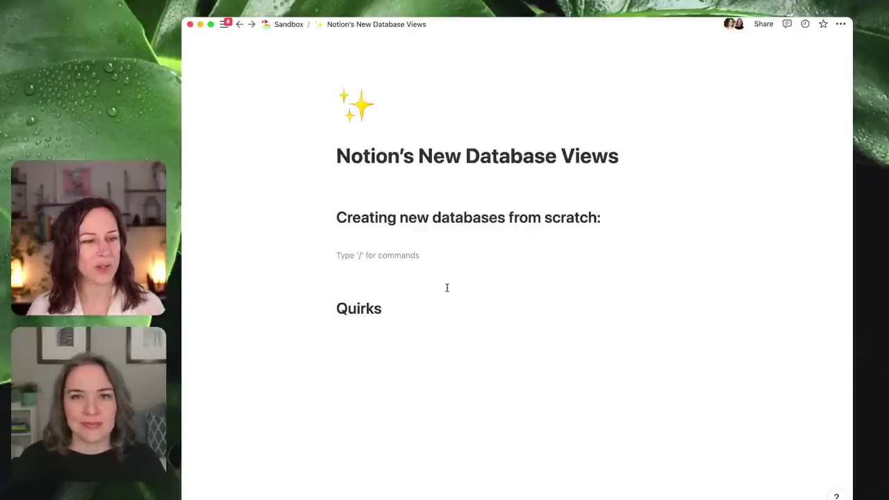
- Insert an inline table database named 'New database' under the Creating new databases from scratch heading
left_click(423, 246)
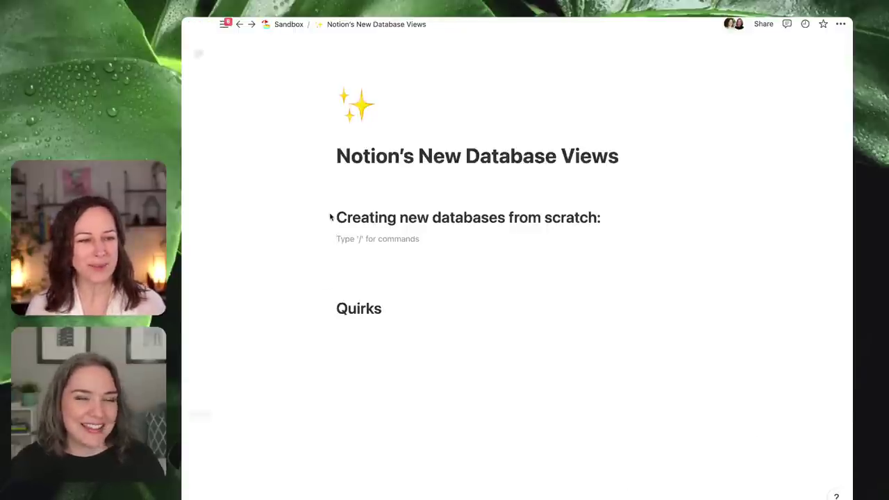
left_click(418, 255)
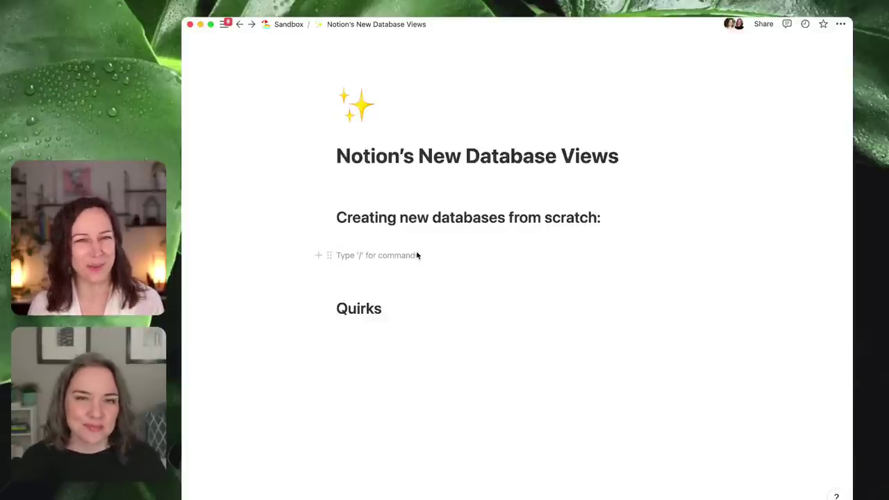
type("/data")
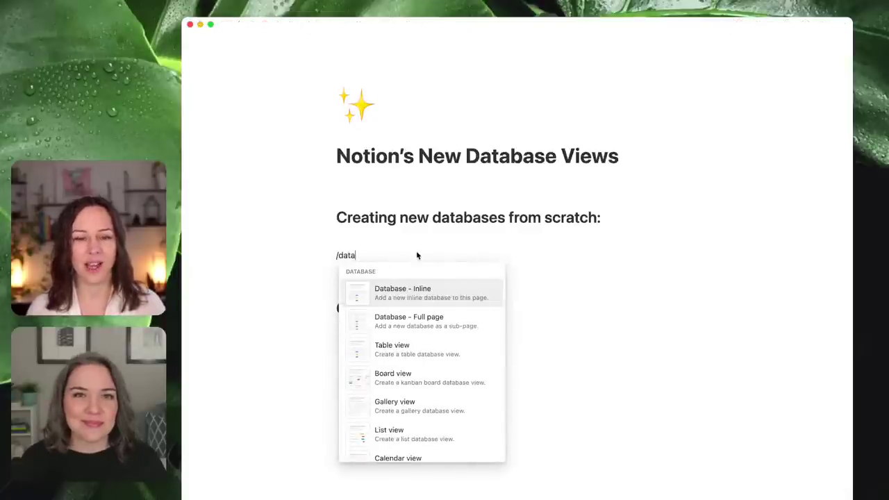
key("Down")
key("Down")
key("Down")
key("Down")
key("Down")
key("Up")
key("Up")
key("Up")
key("Up")
key("Up")
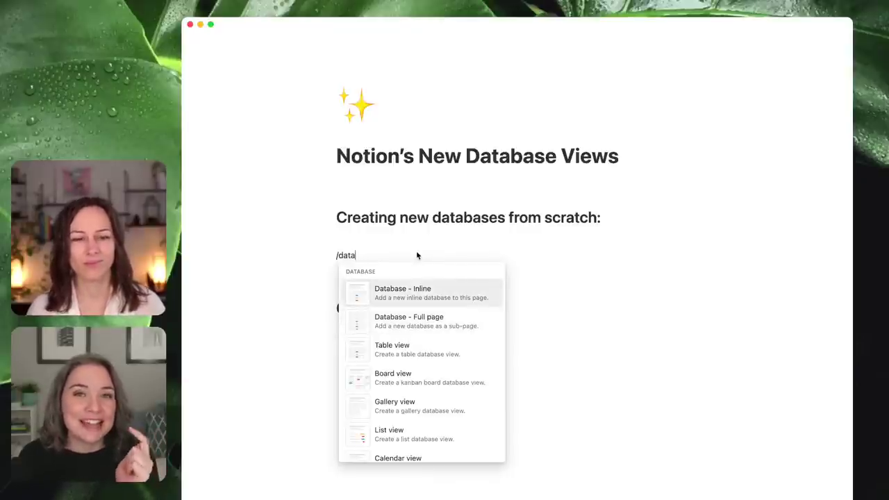
key("Return")
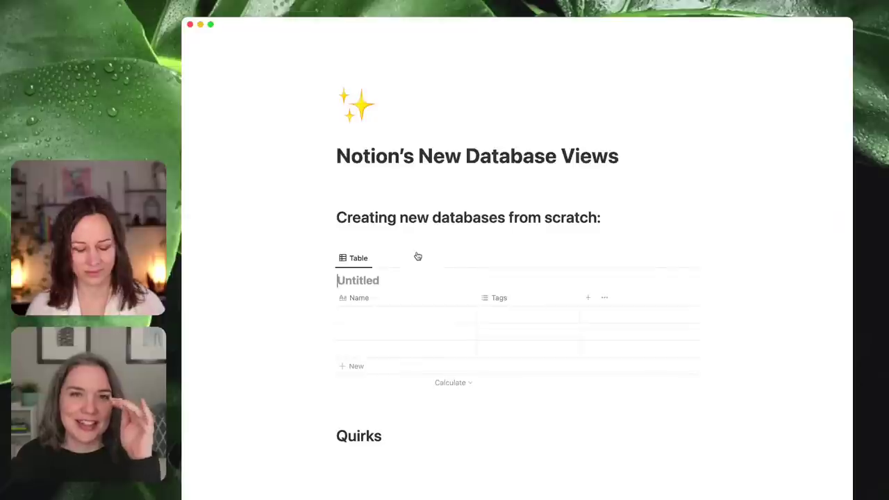
type("New database")
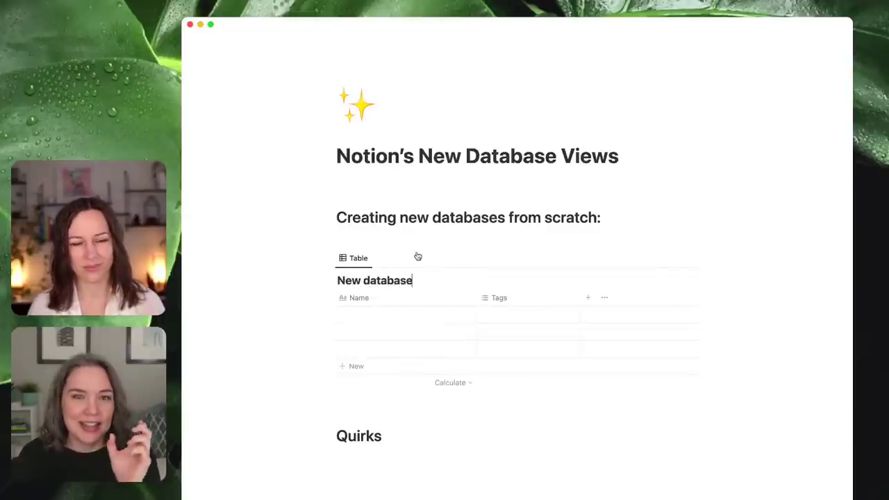
left_click(383, 413)
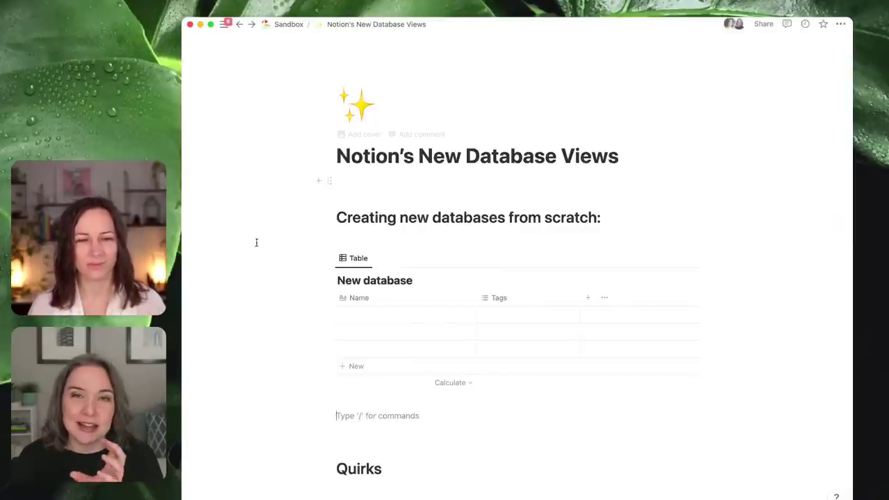
- Write the note 'type /data' on the line above the New database table
left_click(404, 240)
type("type /data")
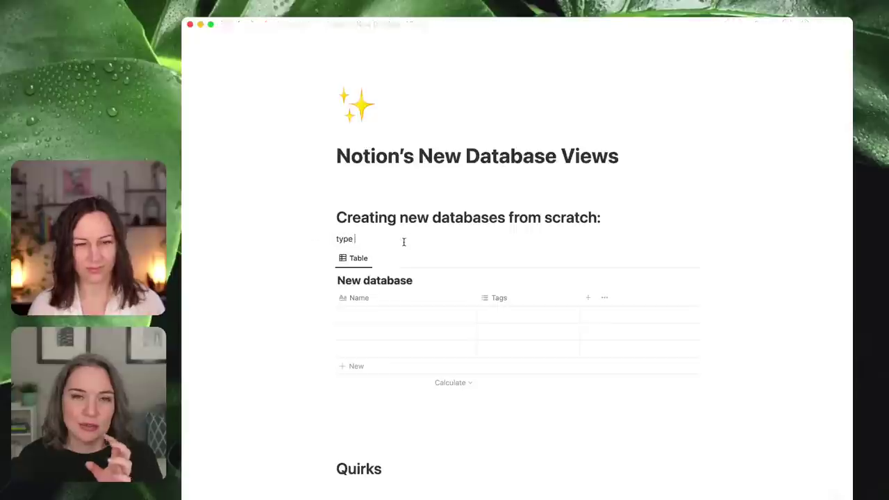
left_click(347, 423)
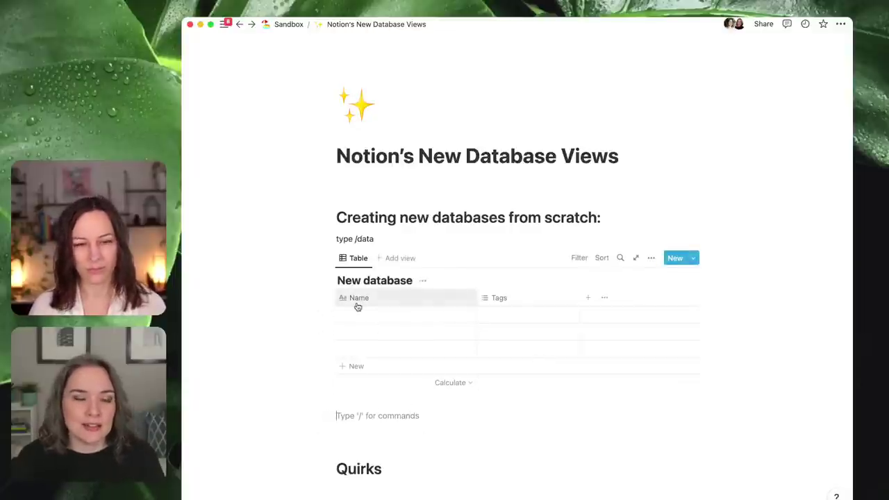
left_click(330, 259)
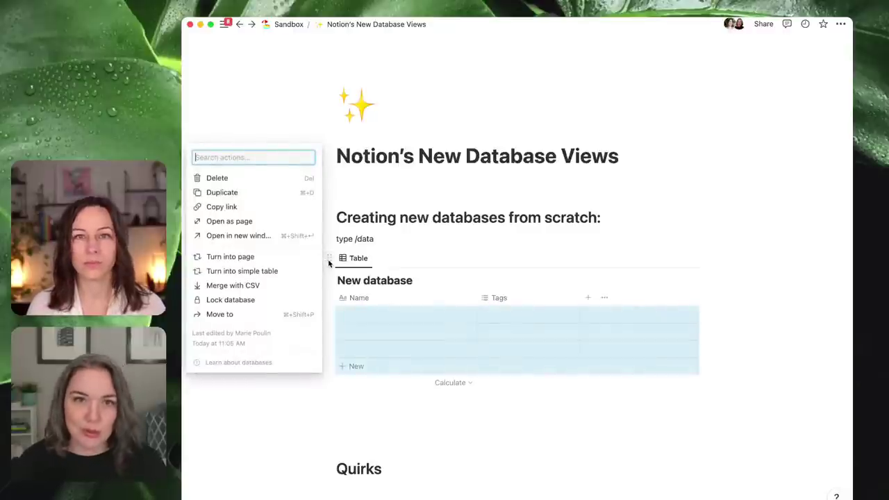
left_click(462, 209)
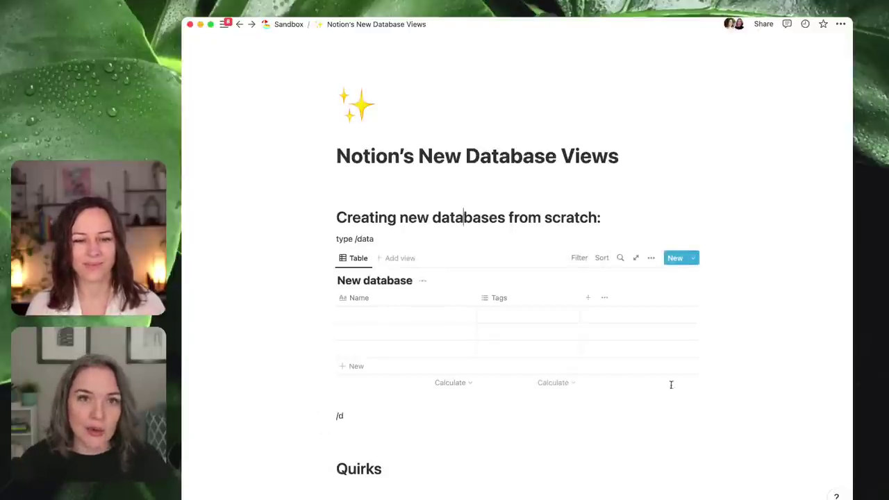
- Type /data on the empty line below the table to list the database options
scroll(805, 410, "down", 2)
scroll(818, 412, "down", 3)
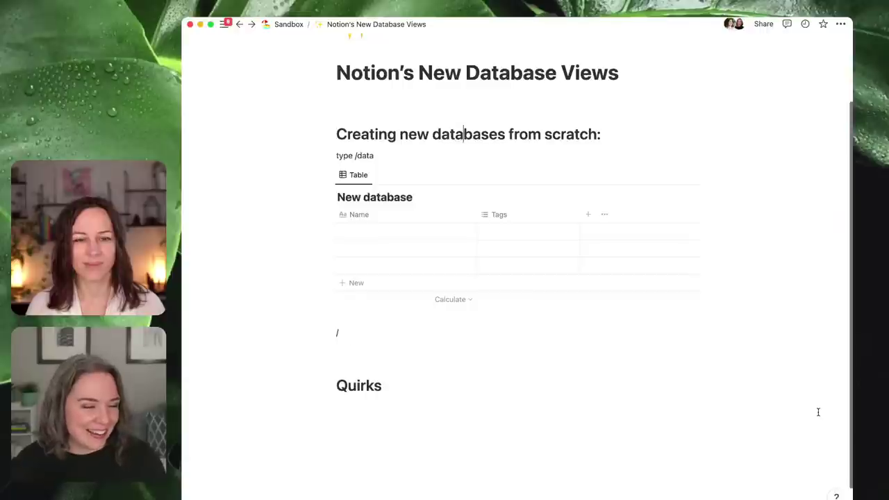
left_click(416, 332)
type("/data")
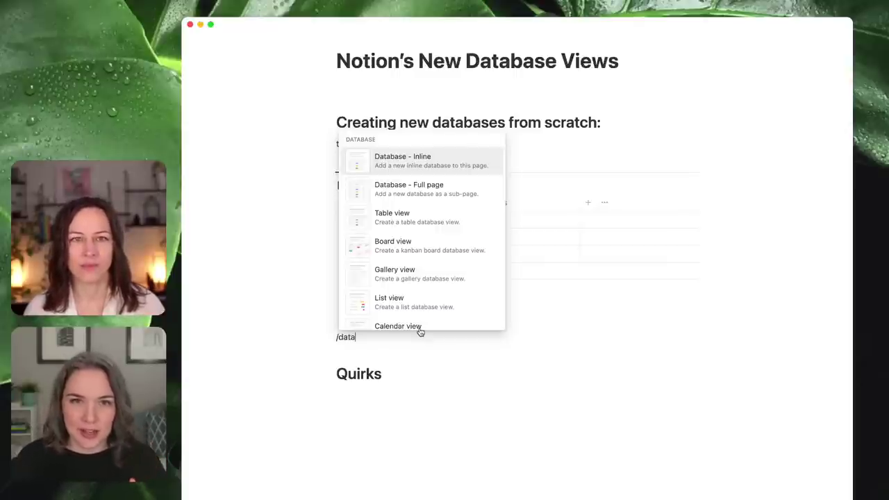
- Replace /data with /gallery to insert a gallery view block
key("super+a")
key("BackSpace")
type("/gall")
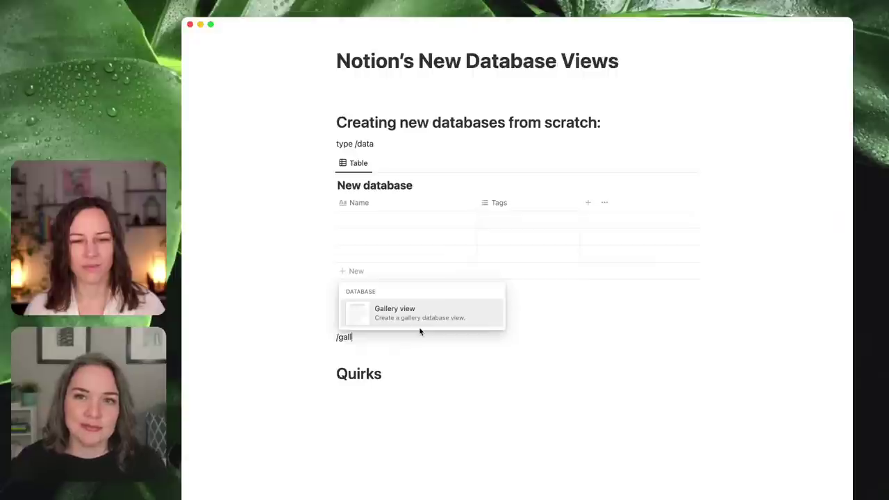
key("Return")
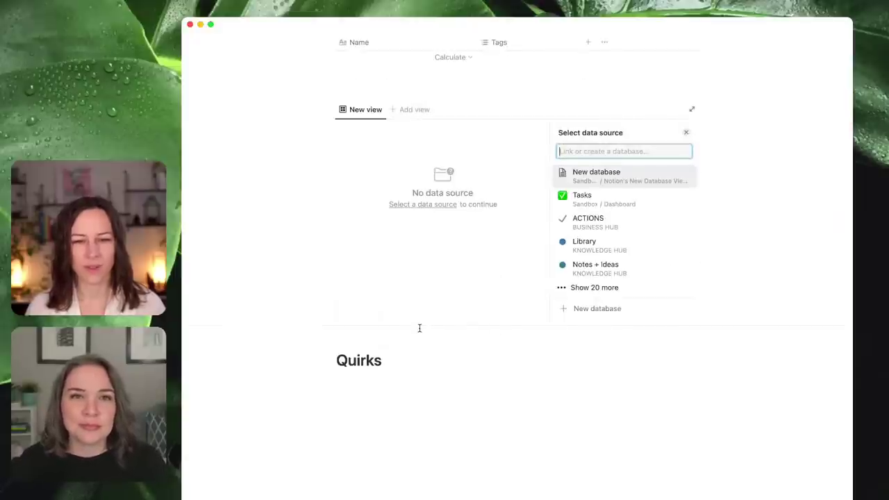
- Delete that unsourced gallery block and insert a fresh Gallery view on the empty line
right_click(341, 109)
left_click(303, 220)
left_click(330, 187)
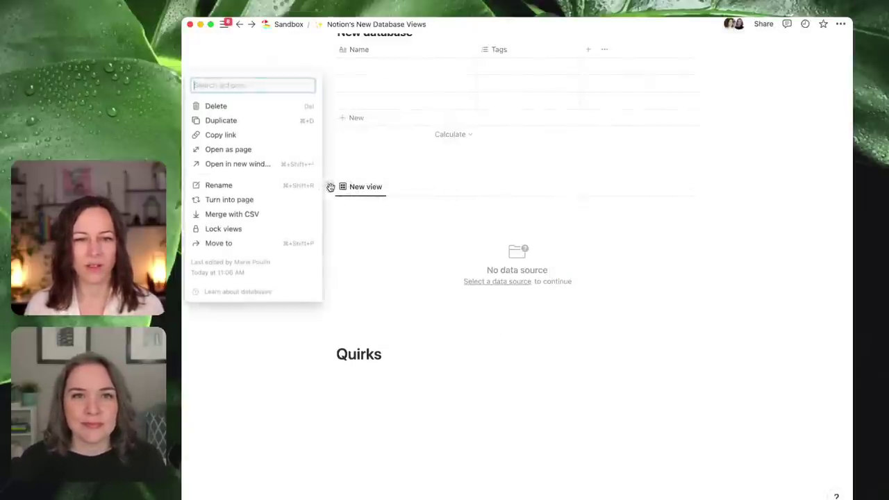
key("Delete")
left_click(352, 309)
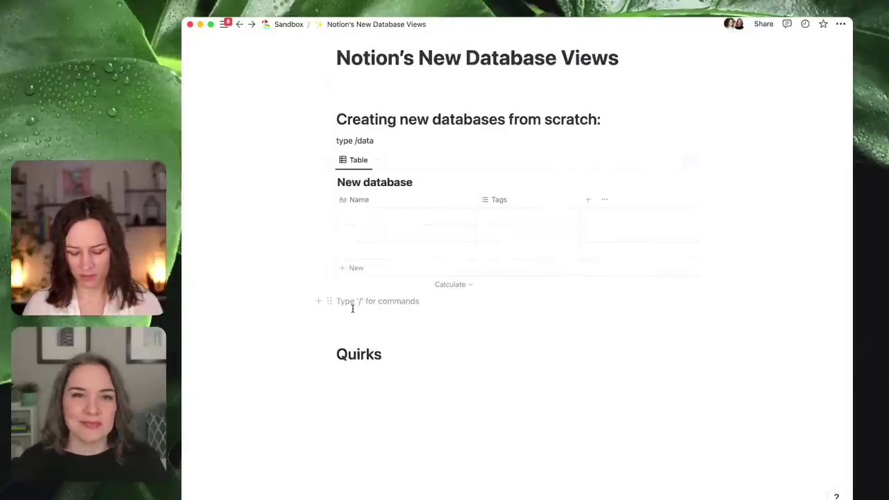
type("/gallery")
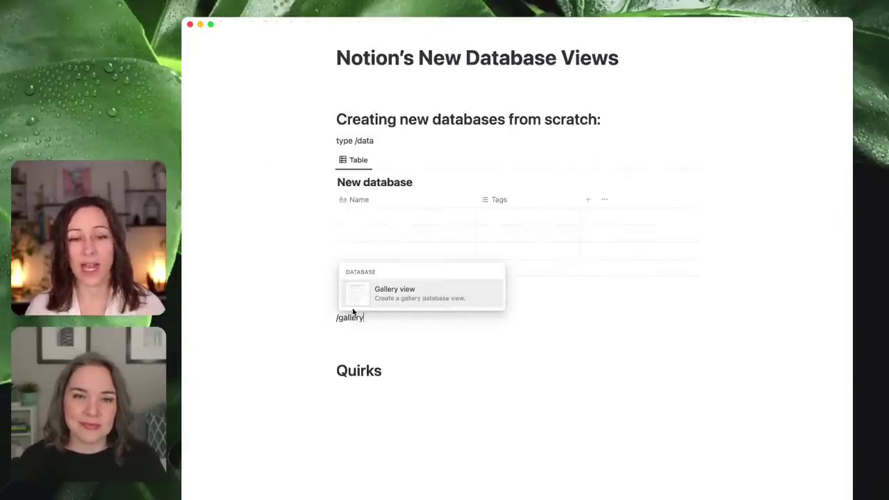
key("Return")
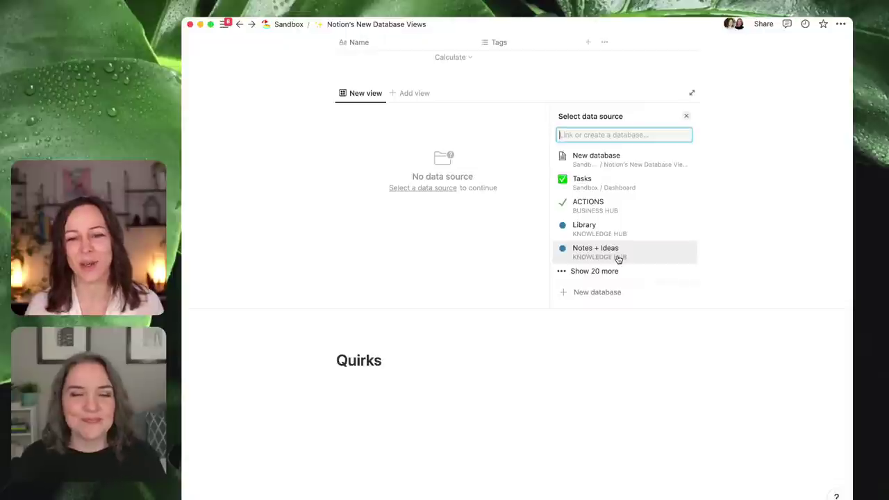
- Back the gallery with a new database and type its title as NEW GALLERY
left_click(608, 292)
scroll(539, 149, "up", 3)
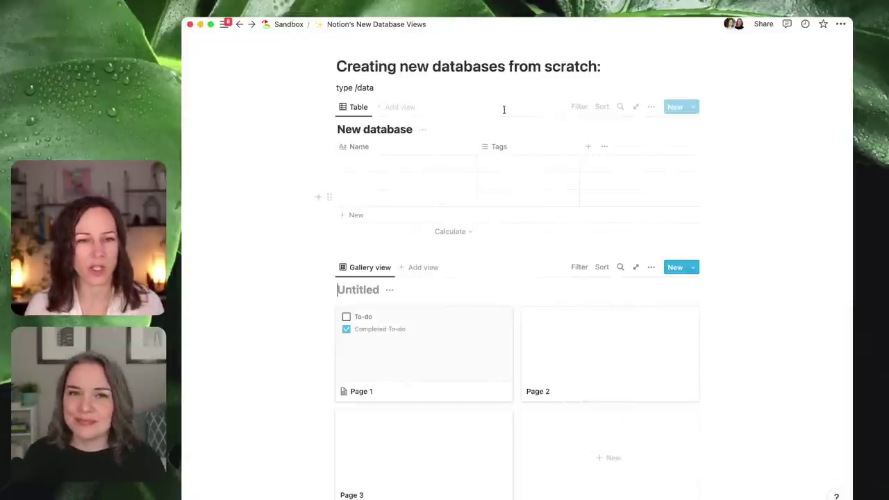
left_click(356, 289)
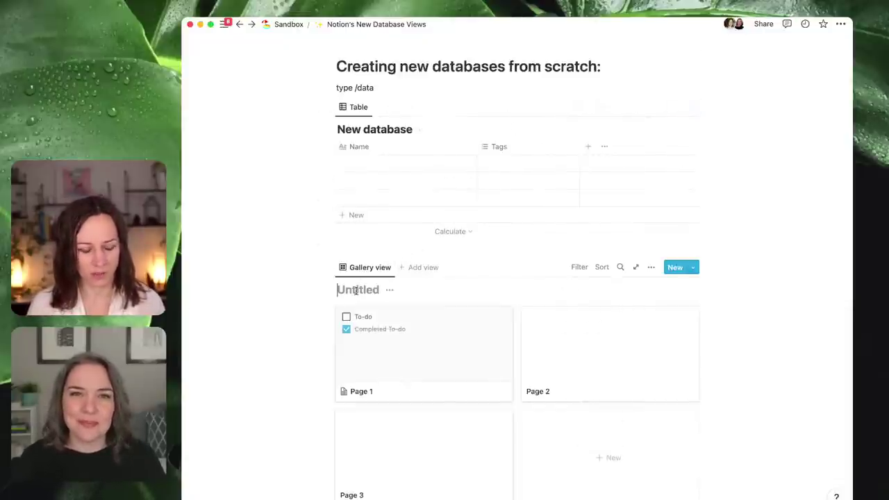
type("nEW GALLERY")
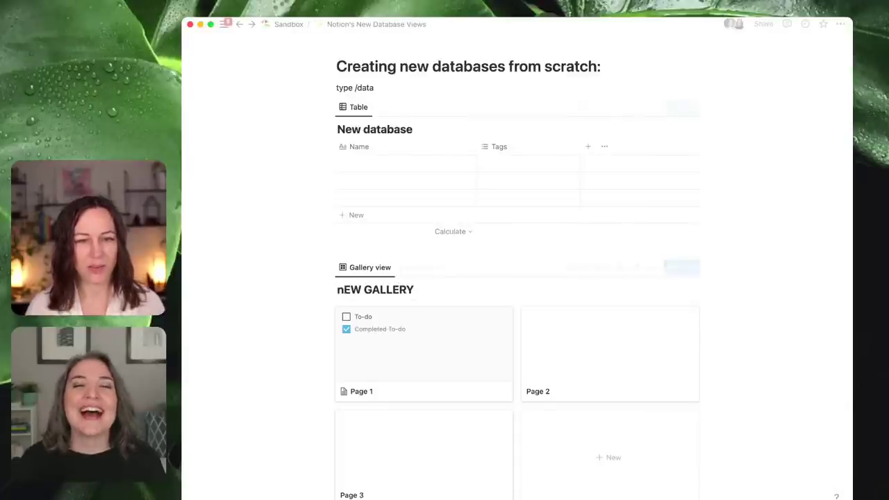
scroll(539, 195, "down", 2)
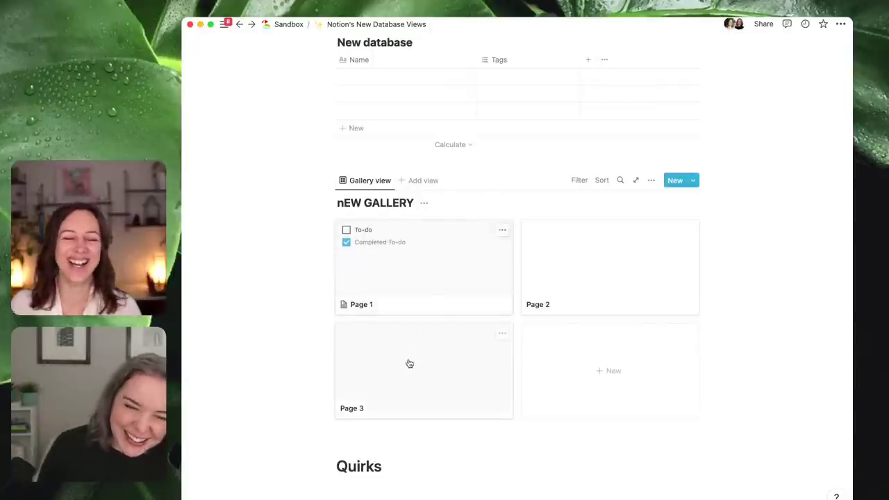
left_click(373, 433)
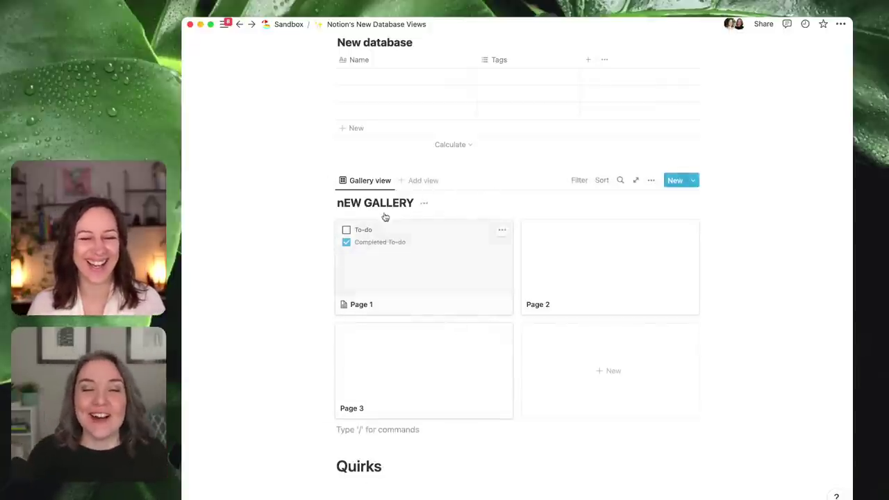
- Correct the title's first letter to a capital N and hide the gallery's database title
left_click(424, 206)
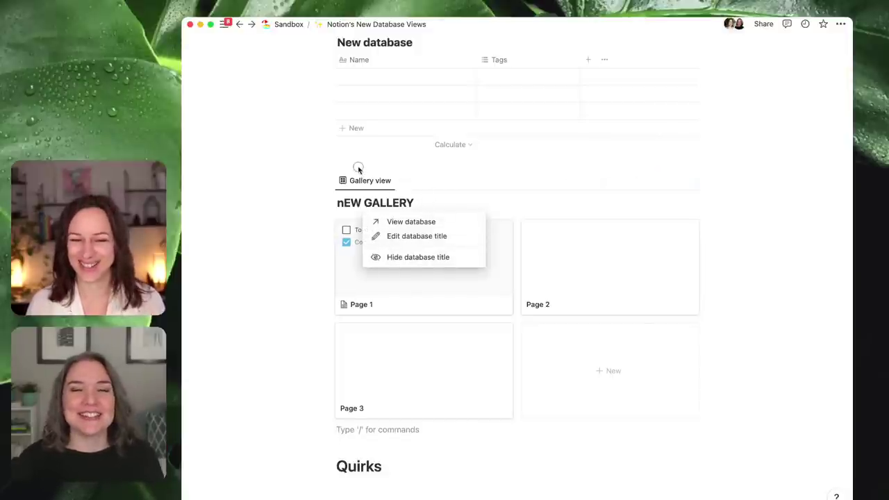
left_click(358, 171)
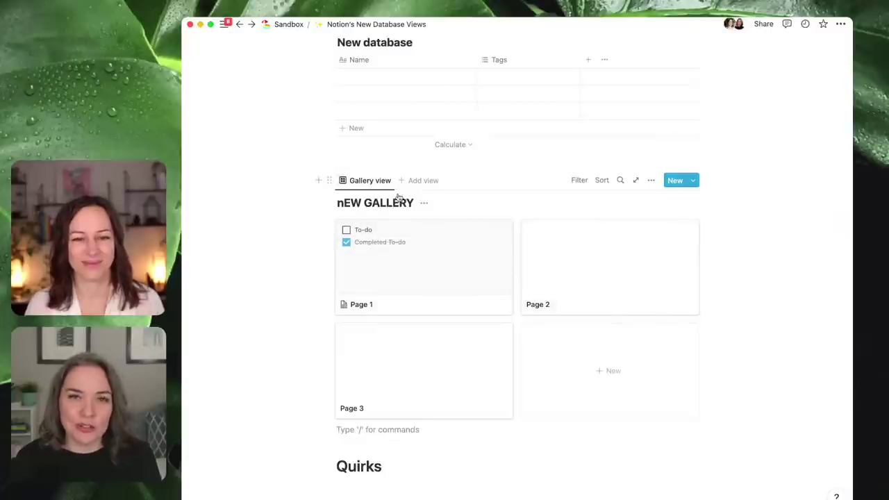
left_click(339, 203)
type("N")
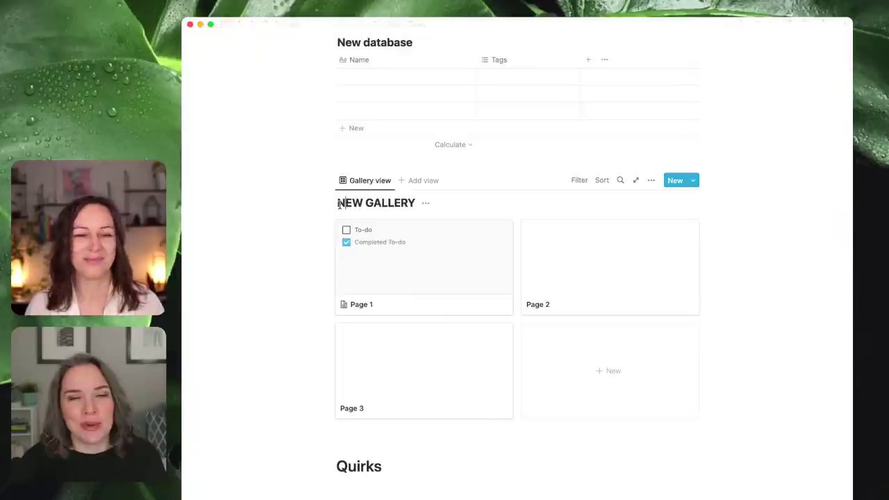
left_click(425, 203)
left_click(420, 258)
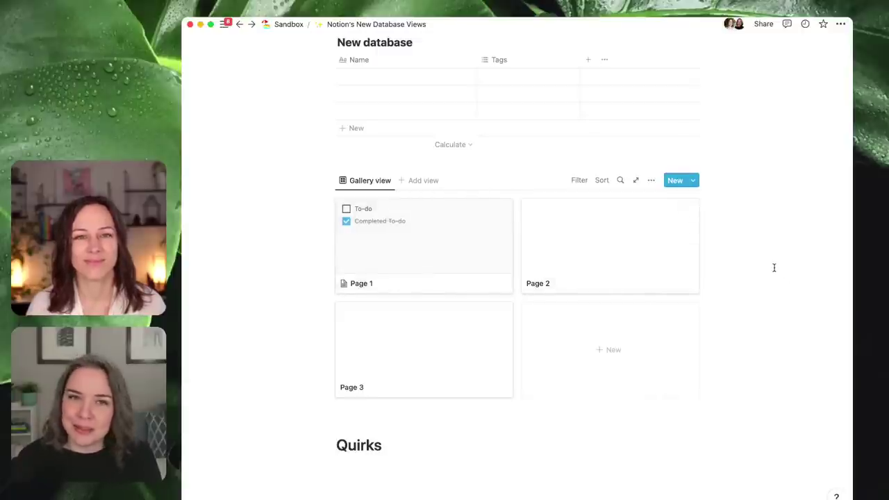
- Delete the gallery block, then restore it with Ctrl+Z
scroll(765, 269, "up", 2)
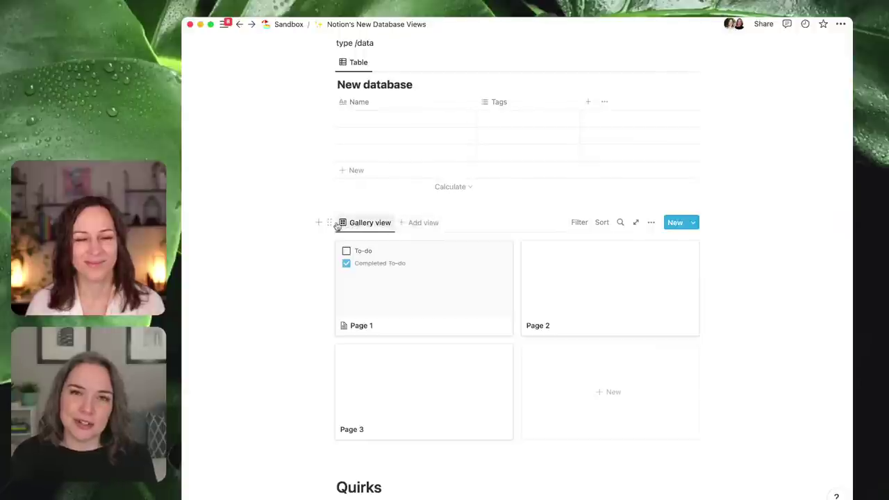
left_click(330, 224)
key("Delete")
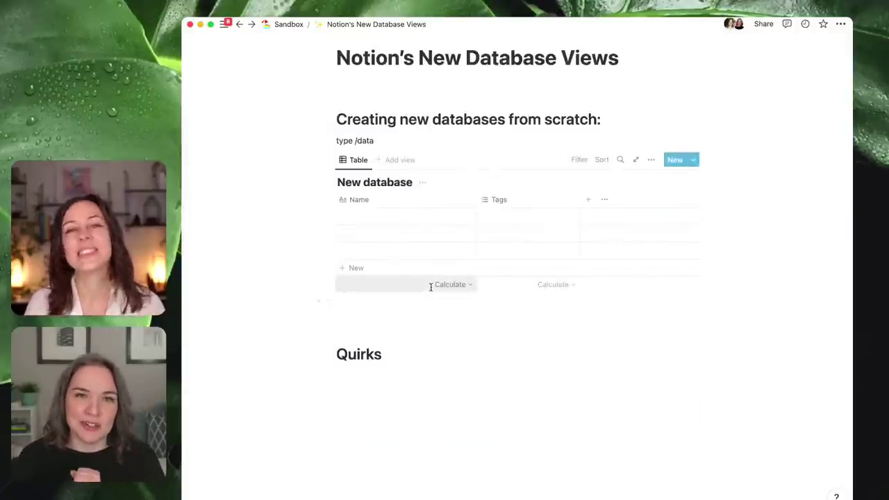
key("Return")
key("ctrl+z")
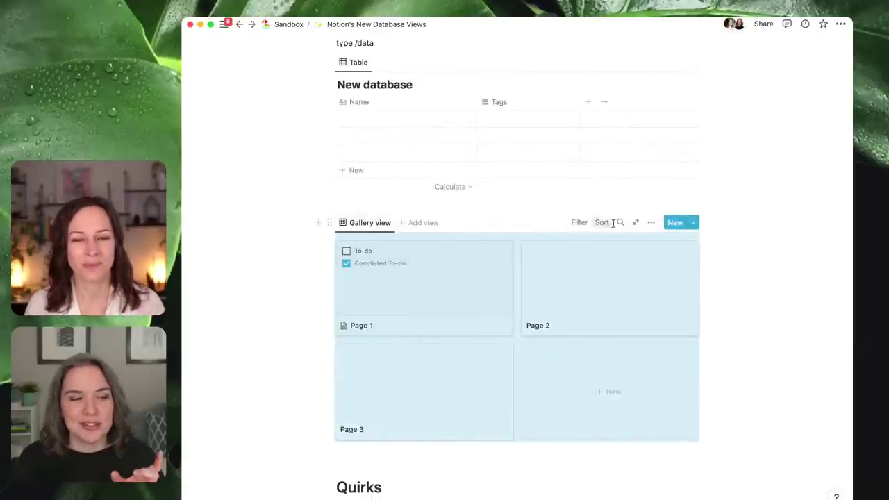
- Turn on Show database title in the gallery's Layout settings
left_click(651, 222)
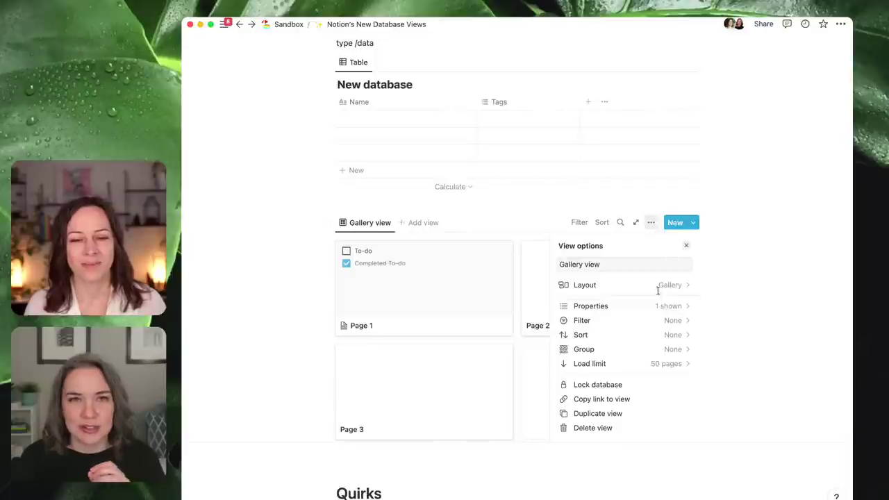
left_click(656, 287)
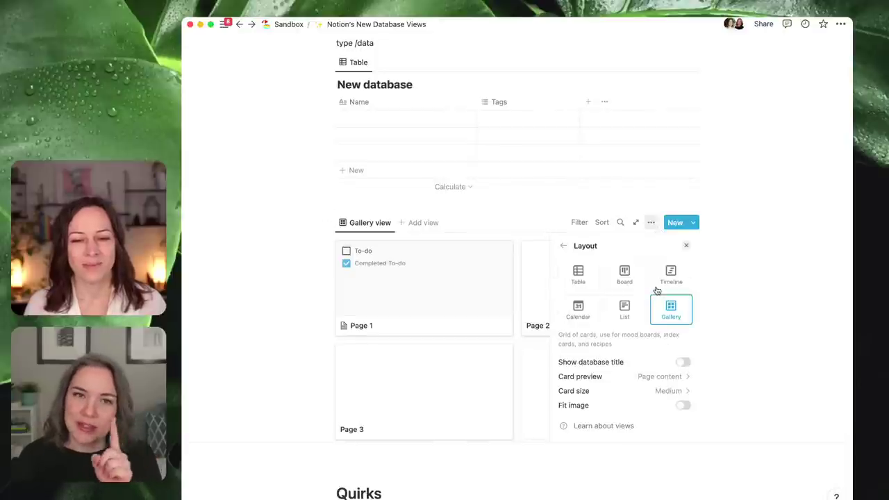
left_click(683, 362)
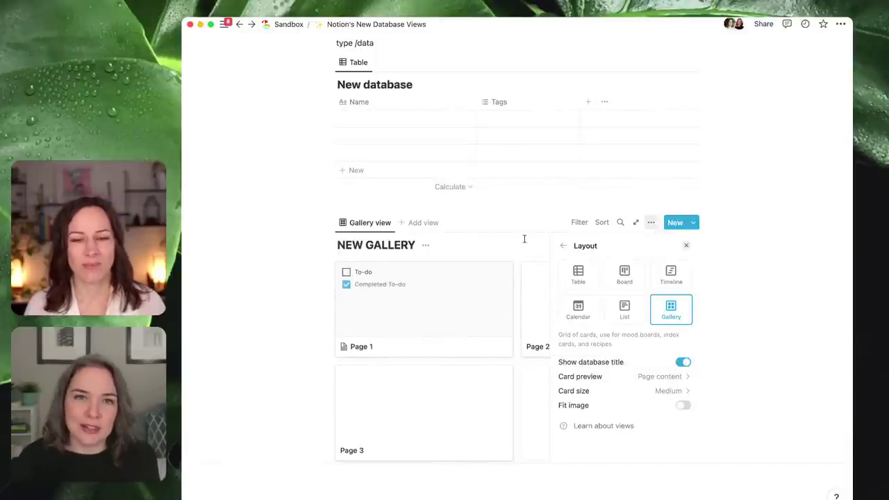
left_click(397, 205)
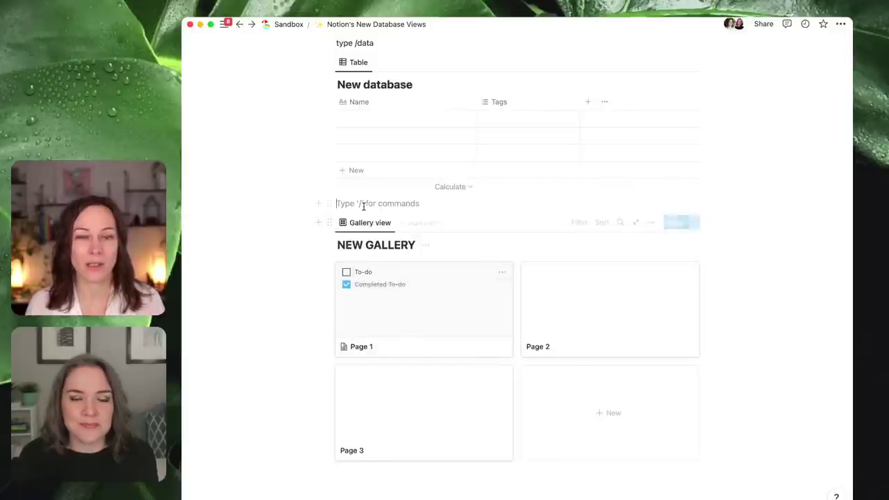
- Turn the gallery into a NEW GALLERY page and move it below the Quirks heading
left_click(329, 223)
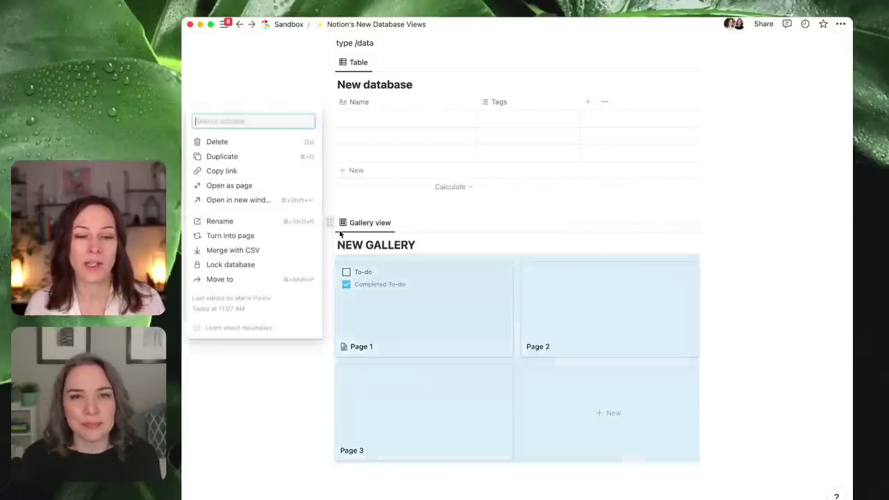
left_click(276, 241)
left_click_drag(329, 300, 342, 407)
- Create a 'source' toggle under Quirks, nest the NEW GALLERY page inside, and collapse it
left_click(401, 341)
key("Return")
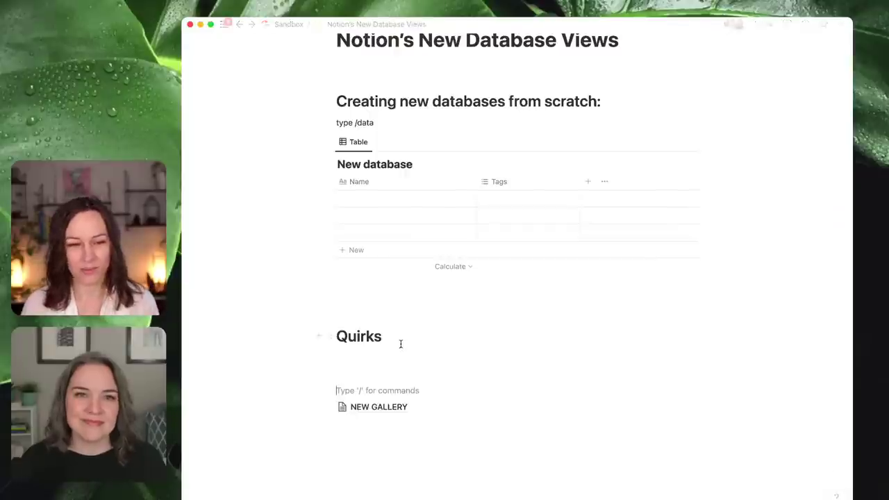
type("> sour")
type("ce")
left_click_drag(326, 423, 341, 393)
left_click(341, 390)
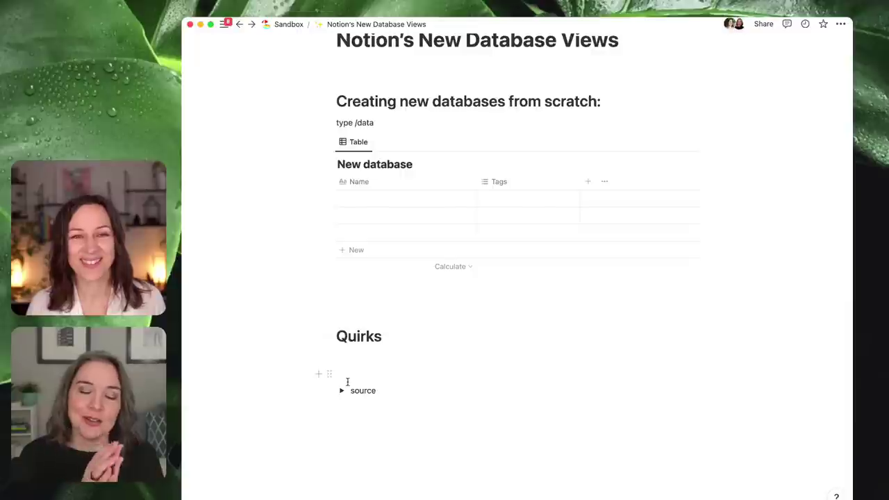
- Copy the NEW GALLERY page link, paste it above Quirks, then discard the paste
left_click(342, 391)
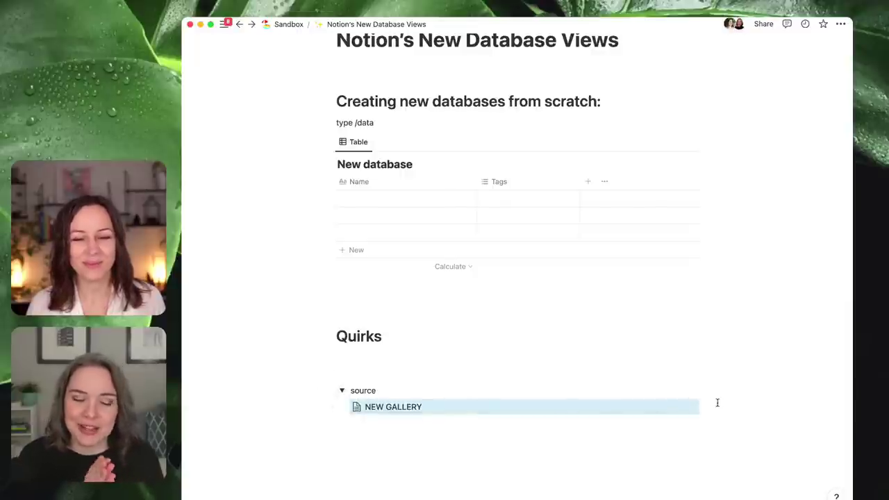
left_click(692, 408)
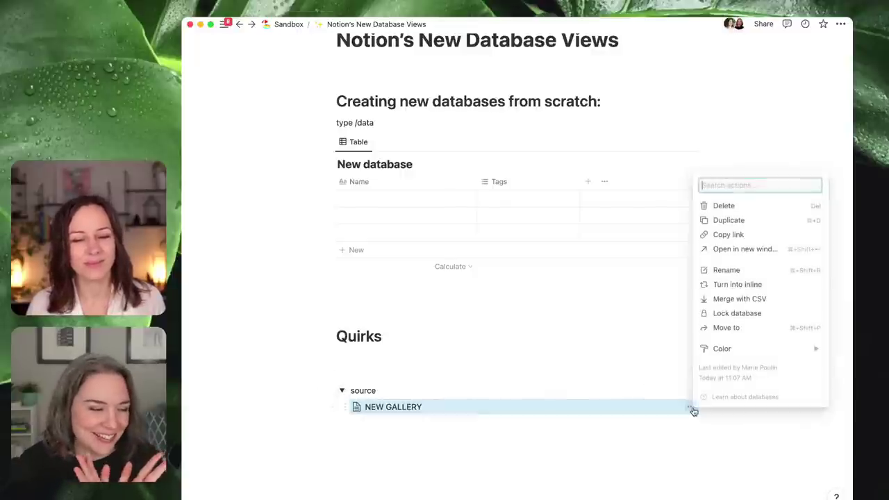
left_click(728, 235)
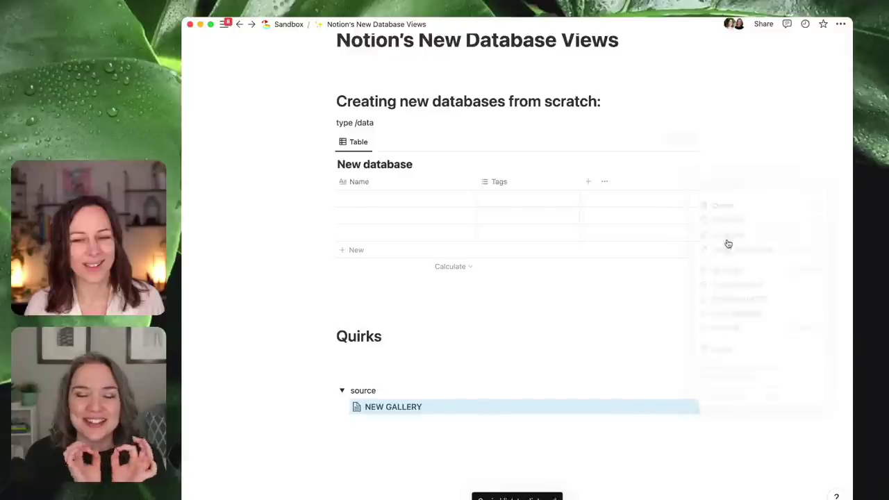
left_click(378, 304)
key("ctrl+v")
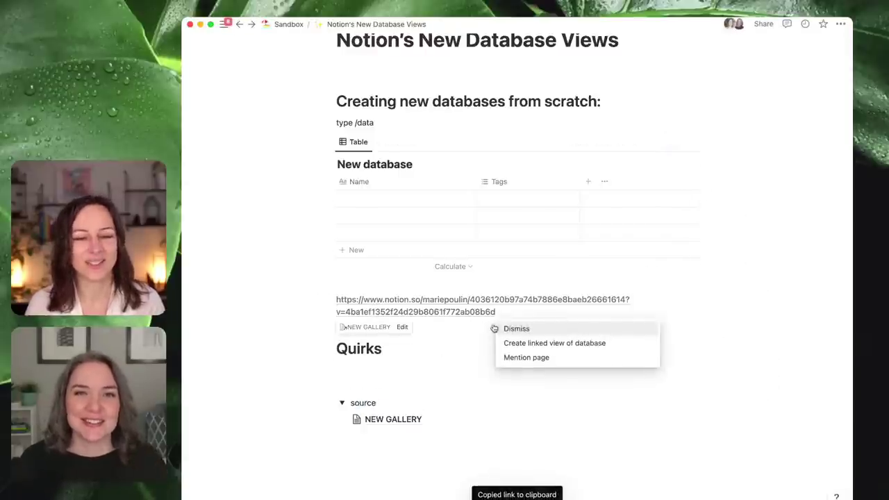
left_click(531, 343)
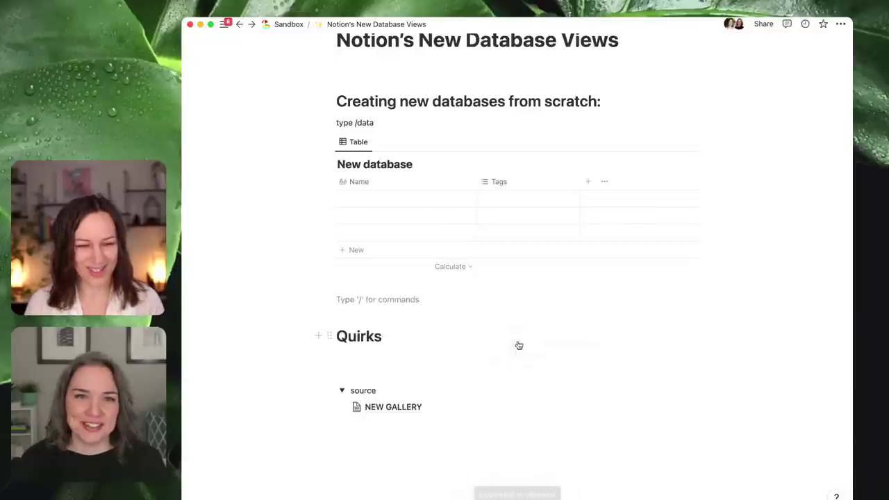
- Paste the NEW GALLERY link again as a linked view reusing the existing Gallery view
left_click(692, 407)
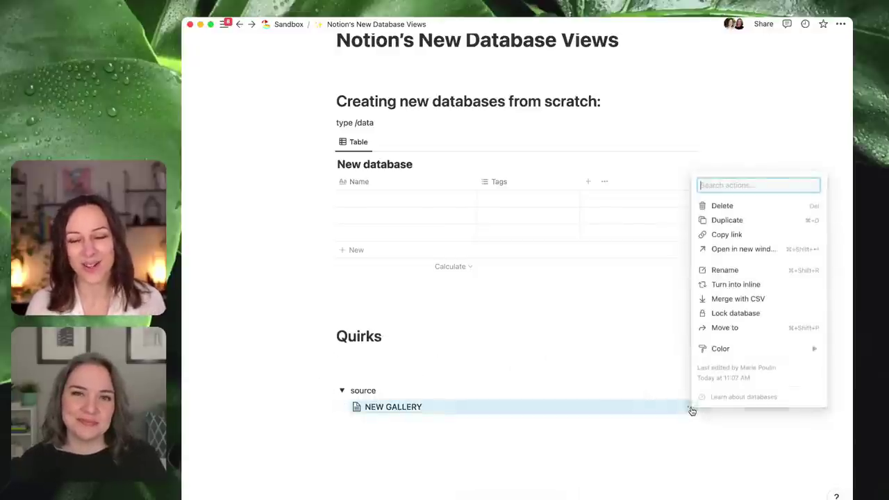
left_click(729, 235)
left_click(427, 308)
key("super+v")
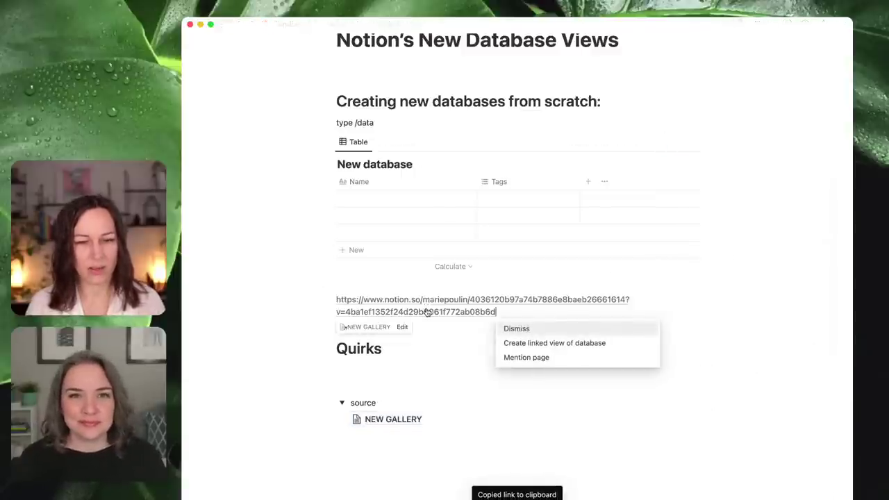
left_click(564, 345)
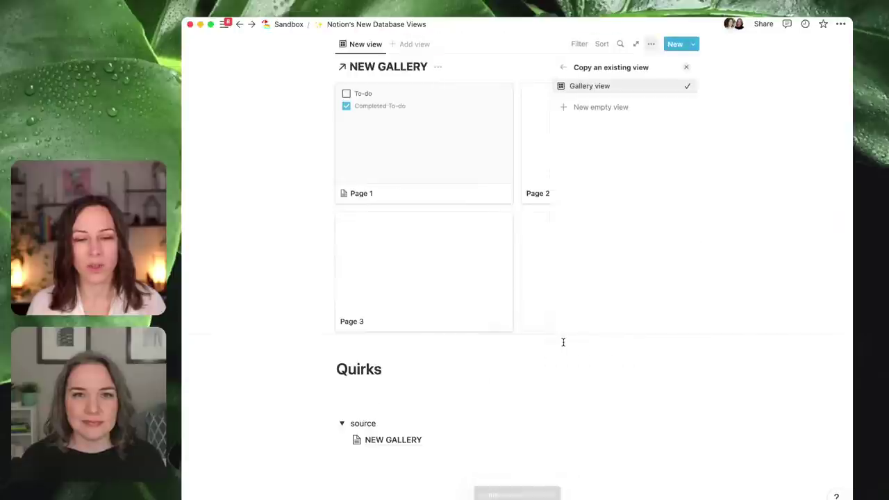
left_click(597, 86)
left_click(318, 194)
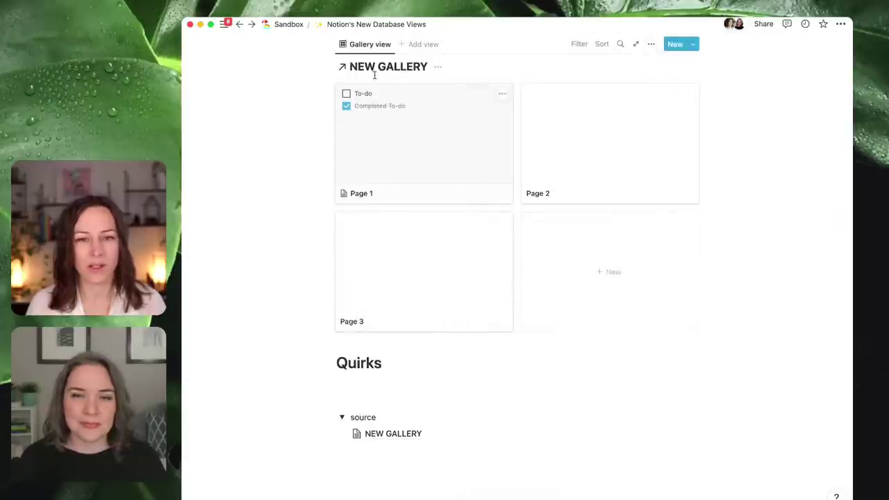
- Collapse the source toggle and look over the linked gallery's title options
left_click(341, 416)
scroll(472, 375, "up", 3)
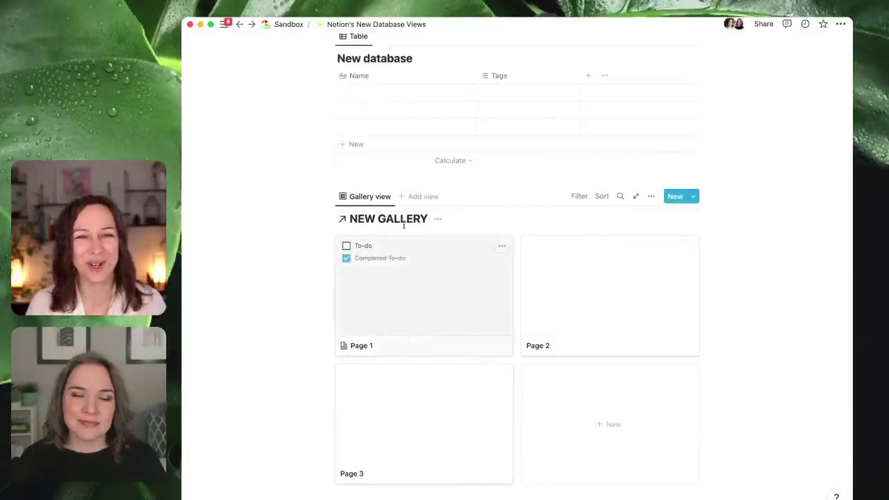
left_click(438, 221)
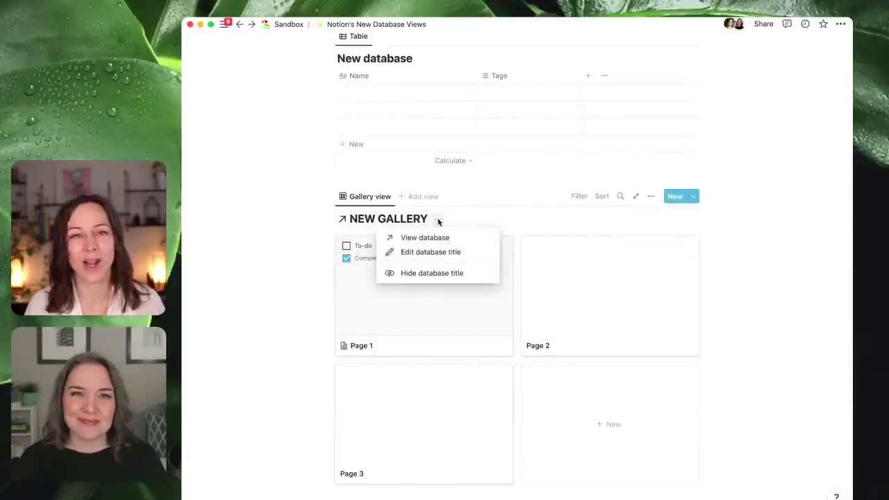
left_click(380, 197)
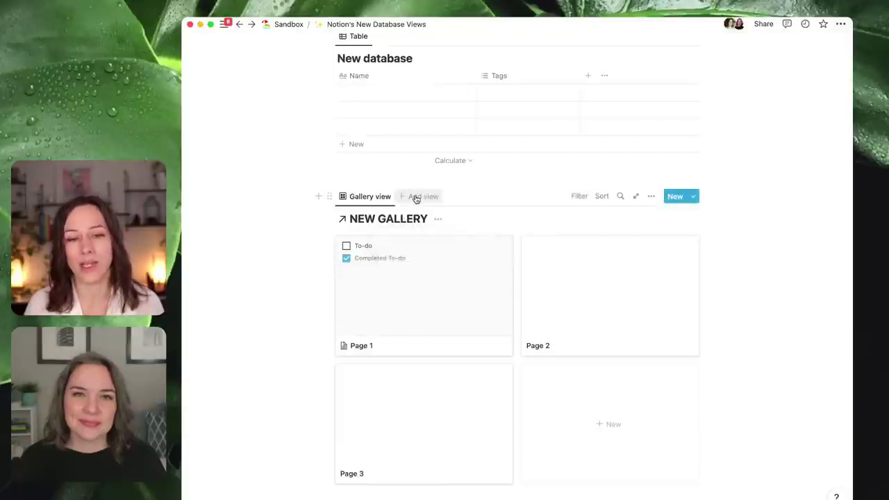
scroll(399, 99, "up", 2)
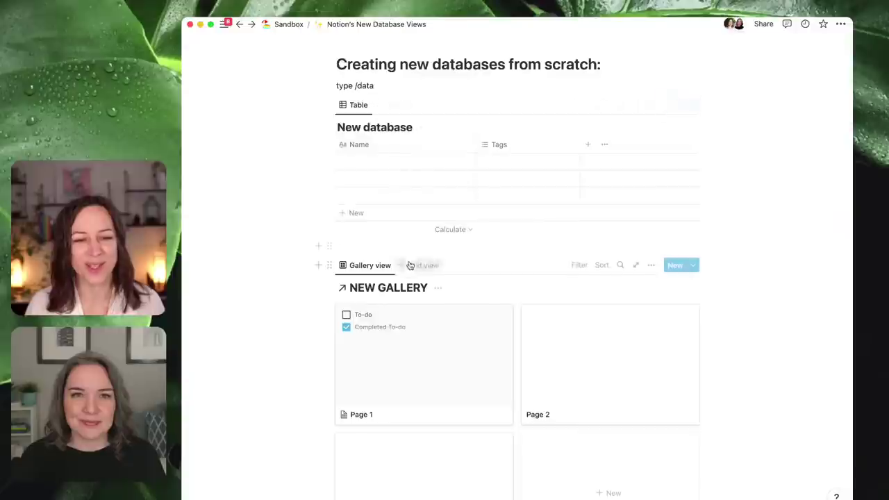
- Add a Table view sourced from New database to the linked block, checking both tabs
left_click(413, 265)
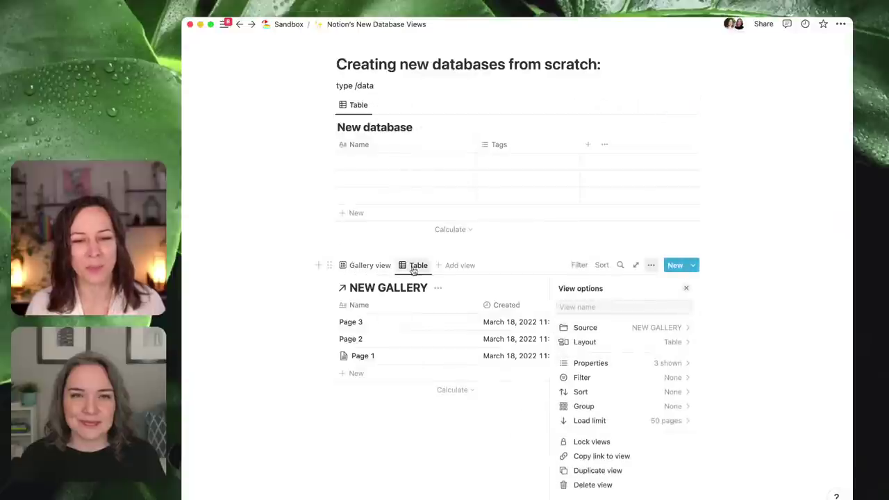
left_click(661, 329)
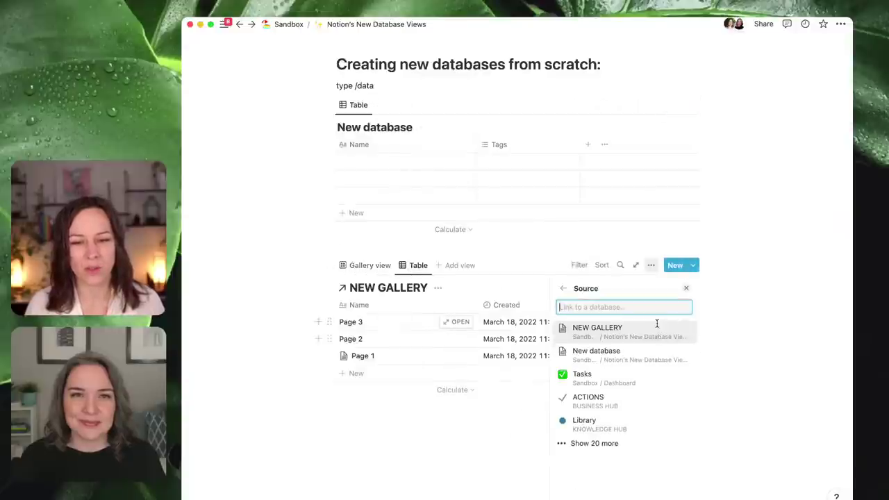
left_click(633, 352)
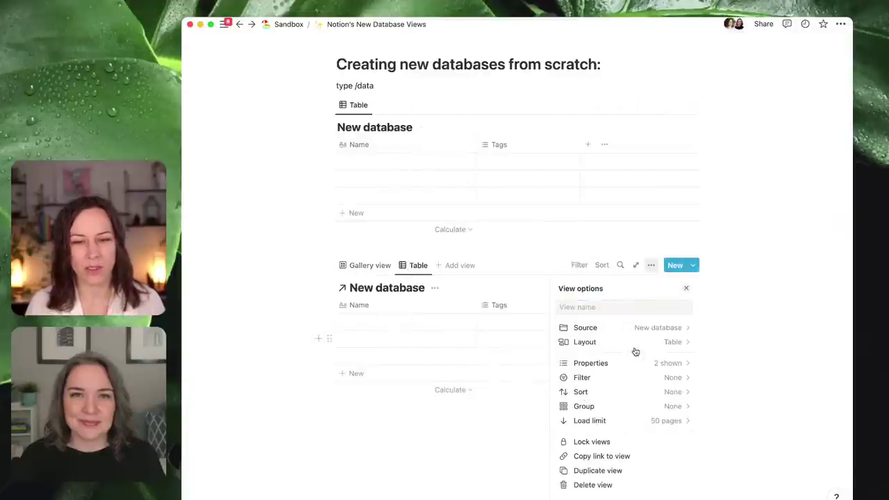
left_click(378, 267)
left_click(420, 267)
left_click(393, 268)
left_click(402, 266)
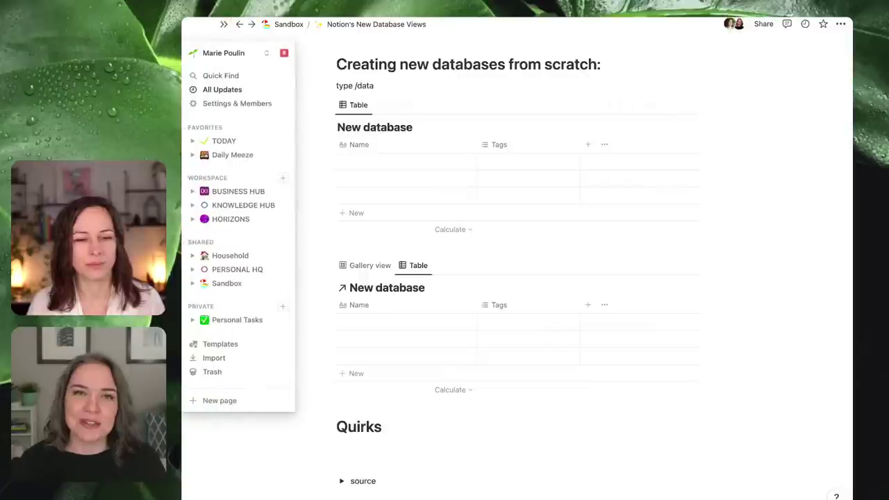
- Add empty lines above the Quirks heading and delete the stray /pag line
left_click(336, 426)
key("Return")
key("Return")
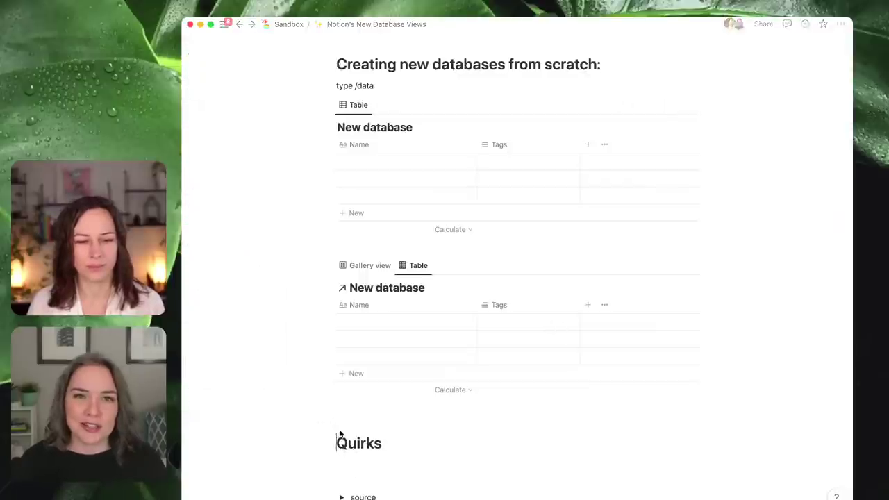
left_click(369, 423)
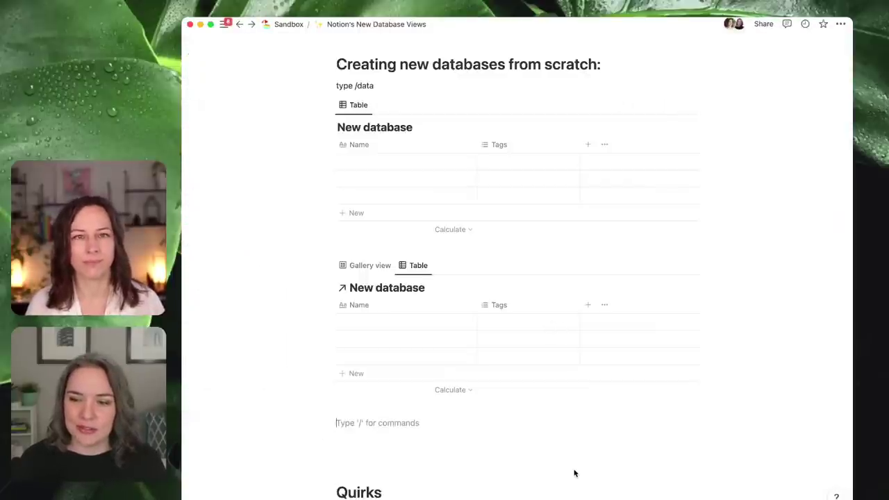
type("/pag")
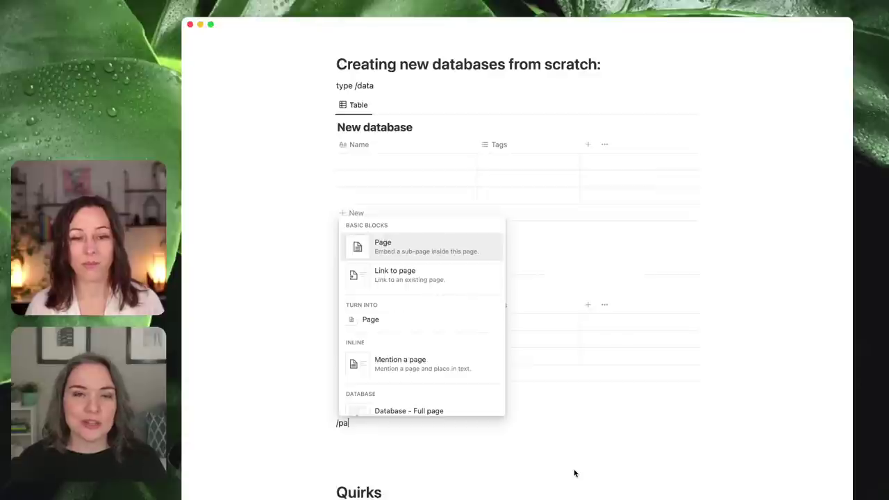
left_click(478, 454)
left_click(330, 422)
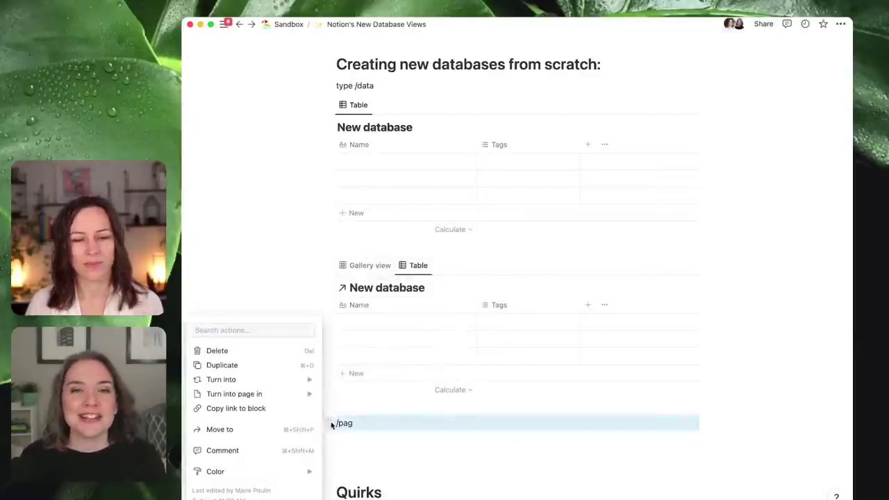
left_click(209, 349)
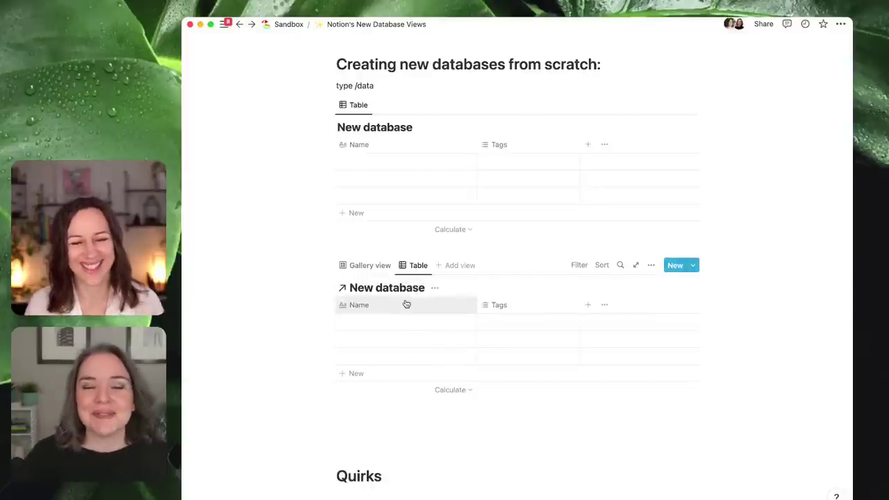
- Hide the linked New database table's title and bring up that view's settings
left_click(432, 289)
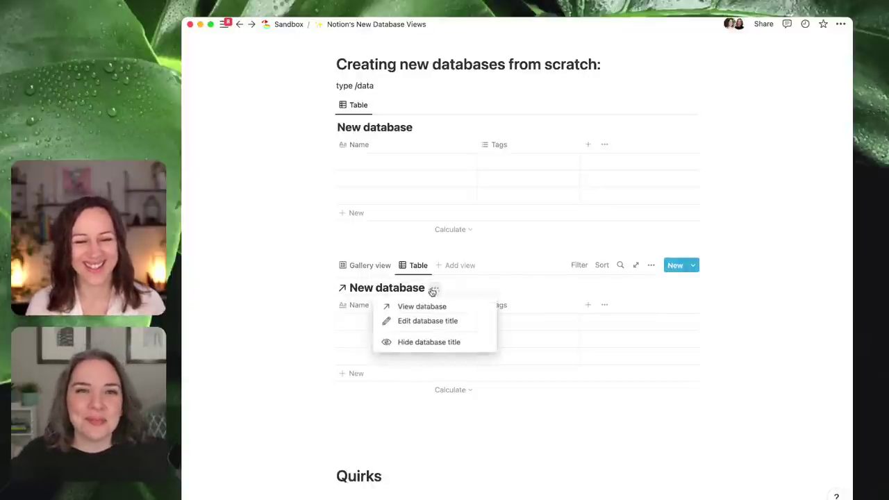
left_click(426, 342)
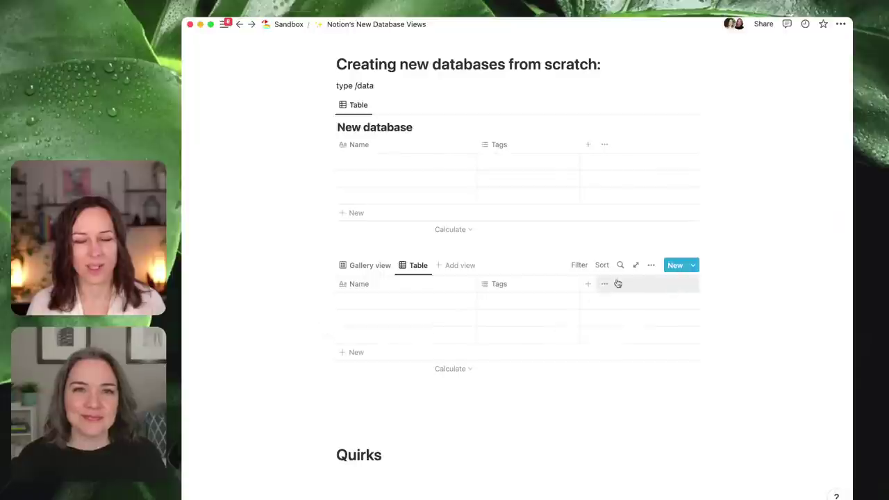
left_click(652, 267)
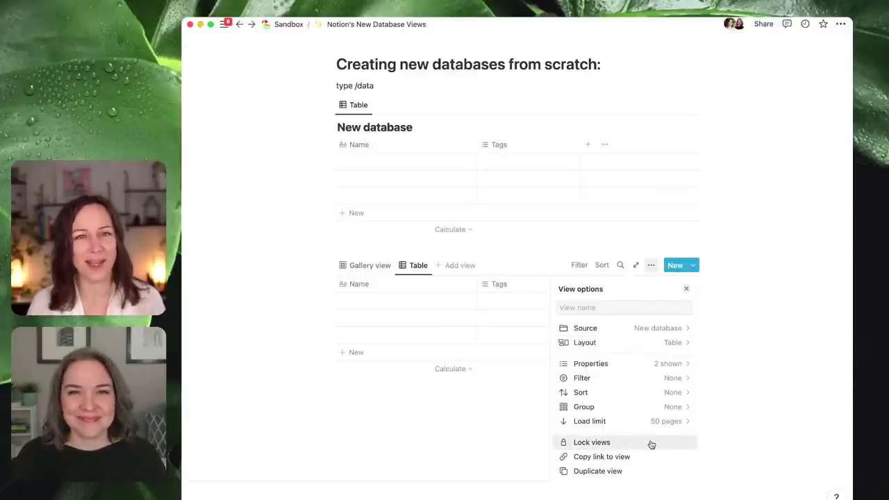
- Turn Show database title back on in the table view's Layout settings
left_click(641, 342)
left_click(684, 404)
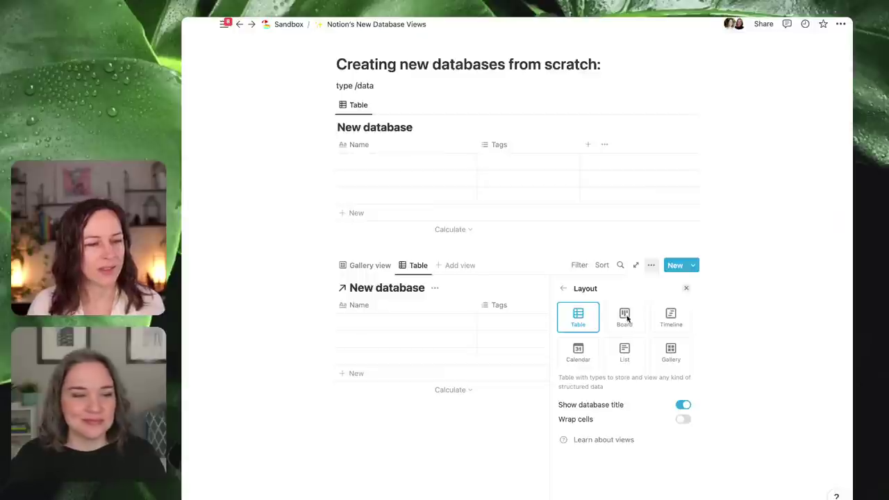
left_click(745, 255)
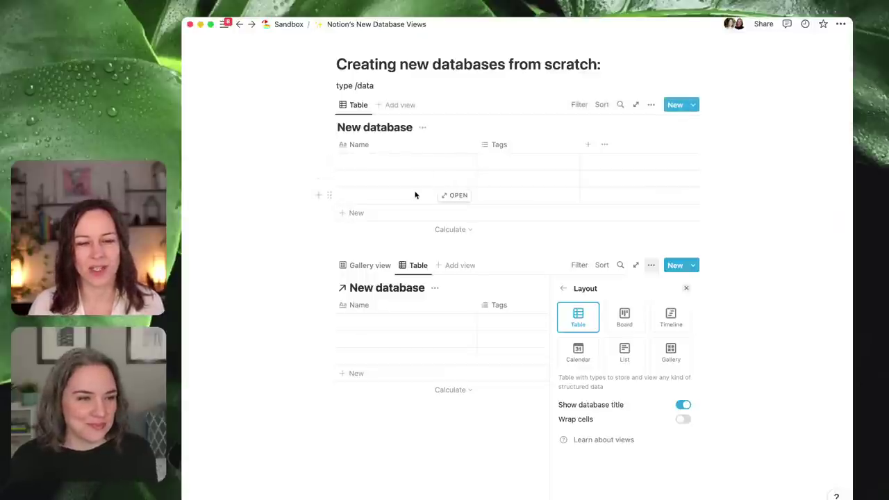
- Rename the Table view to 'Fancy database'
left_click(414, 270)
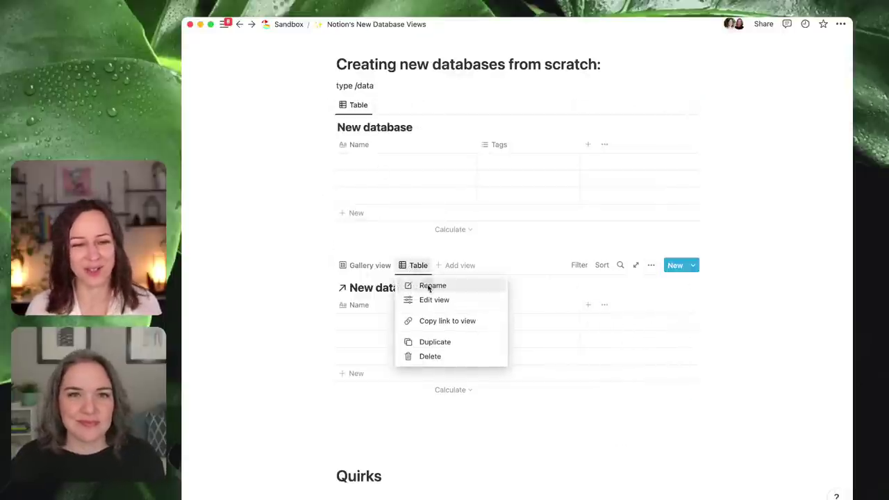
left_click(426, 285)
type("Fnacy ")
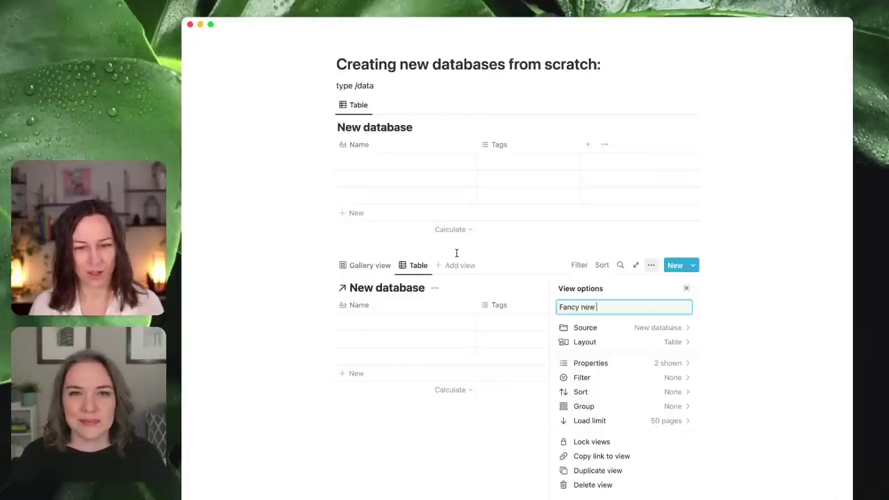
type("new database")
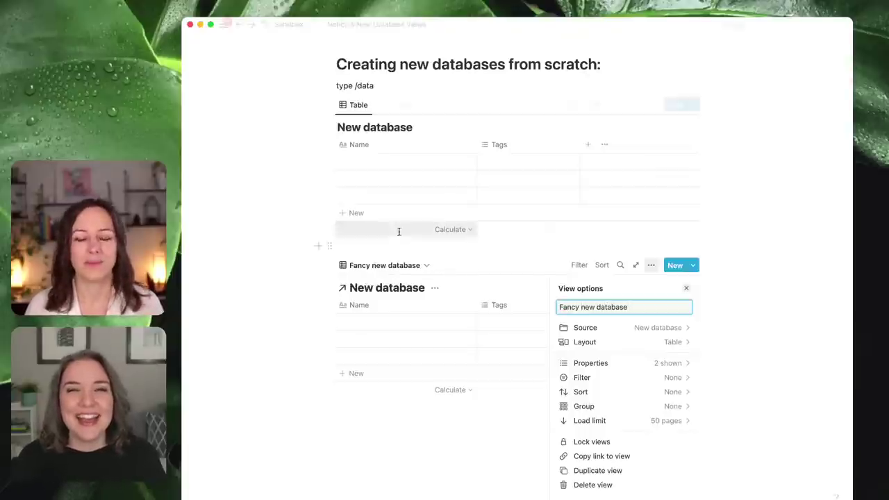
double_click(585, 306)
key("BackSpace")
key("BackSpace")
key("BackSpace")
type("y")
left_click(750, 297)
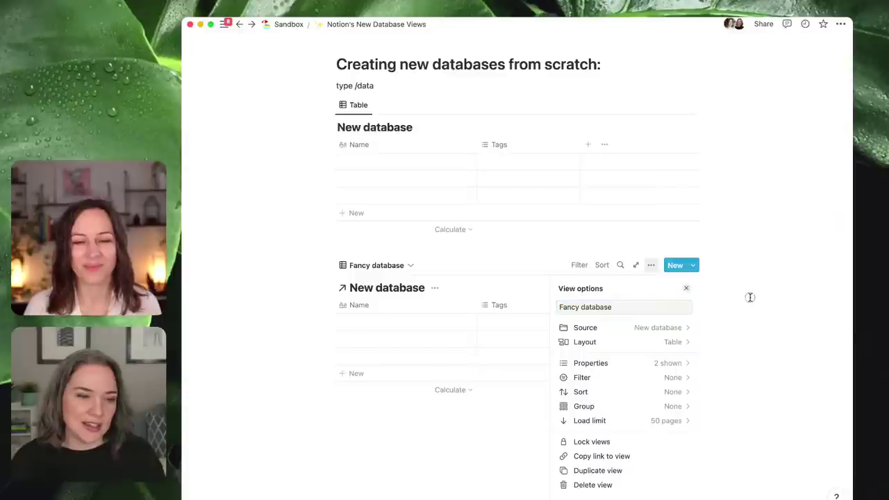
- Switch the page to Full width from its ••• options menu
left_click(840, 24)
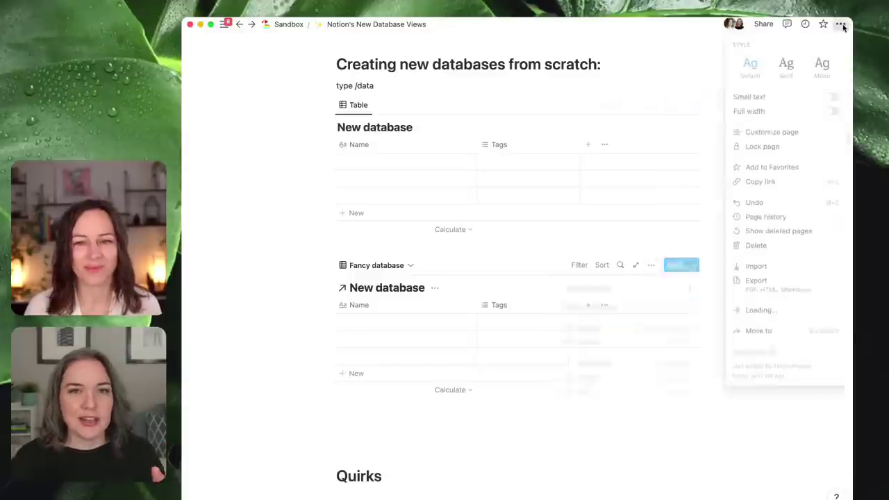
left_click(832, 112)
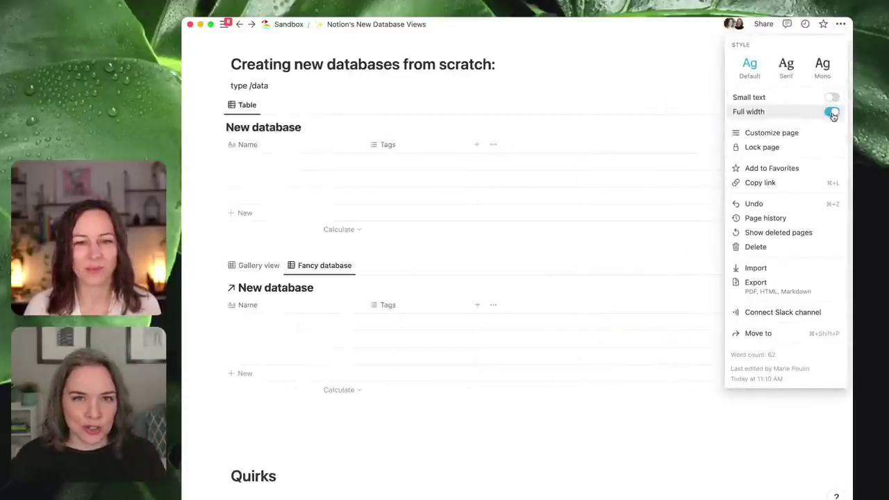
left_click(458, 89)
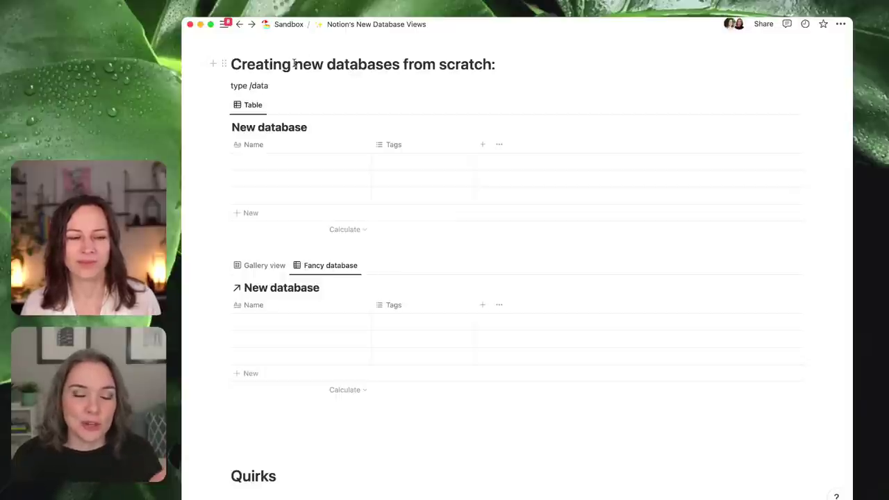
- Open the workspace sidebar and expand Sandbox to browse the pages under Notion's New Database Views
left_click(224, 23)
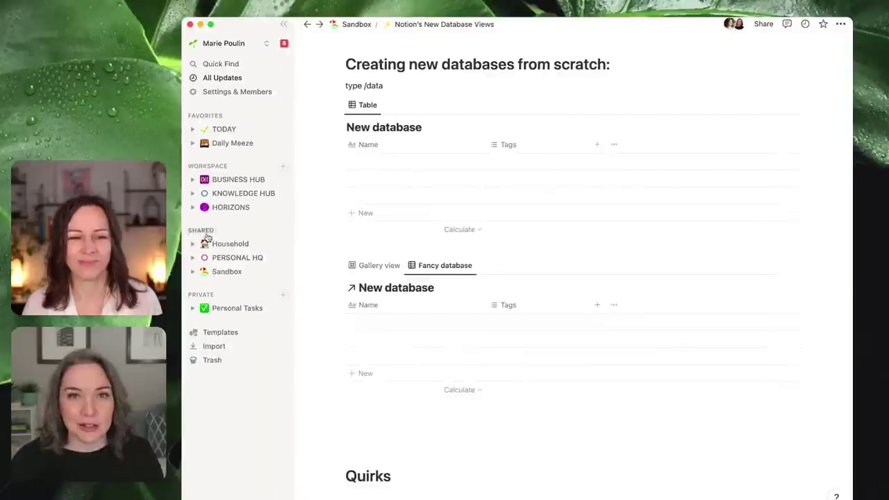
left_click(192, 272)
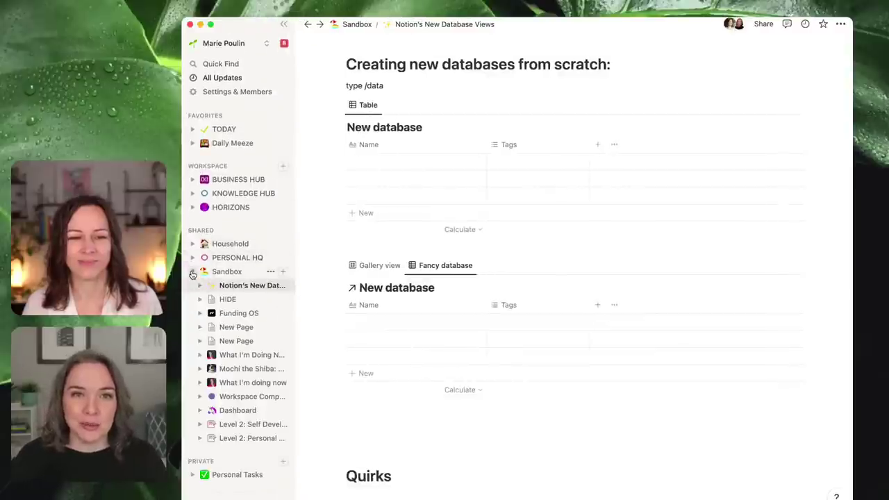
left_click(192, 272)
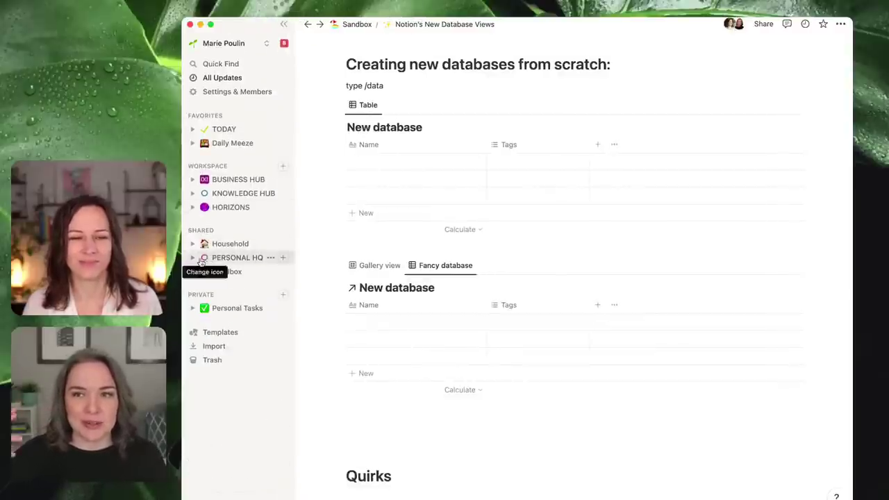
left_click(192, 273)
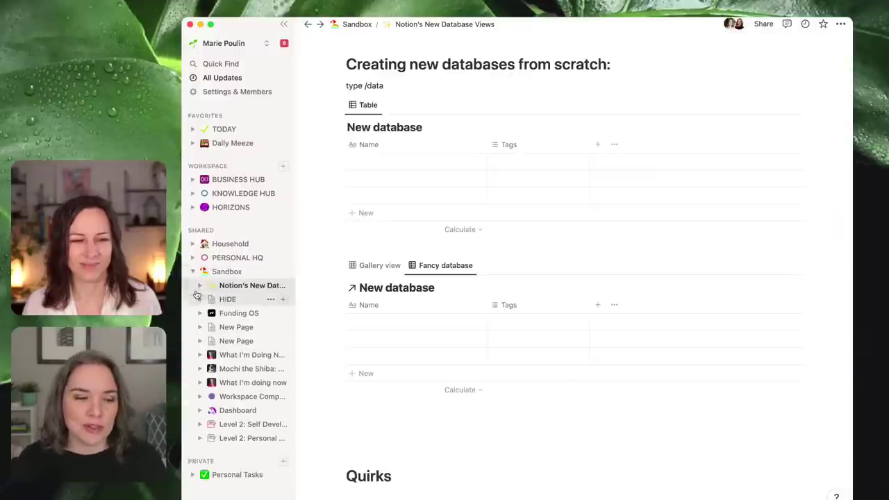
left_click(200, 285)
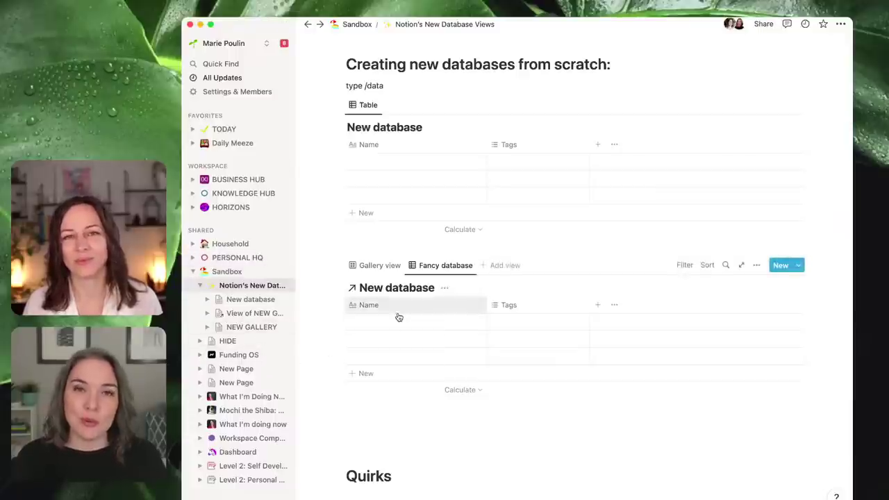
left_click(193, 272)
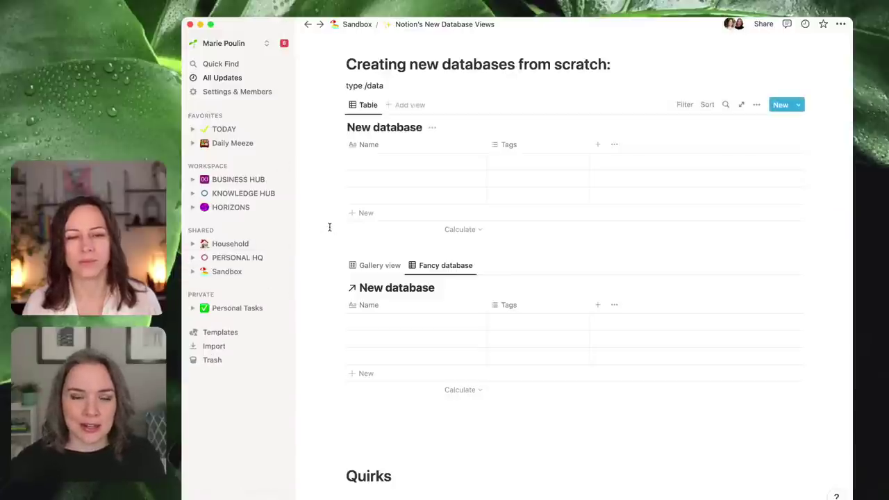
- Rename the New database title to FUN and show the lower linked block's Gallery view
left_click(287, 26)
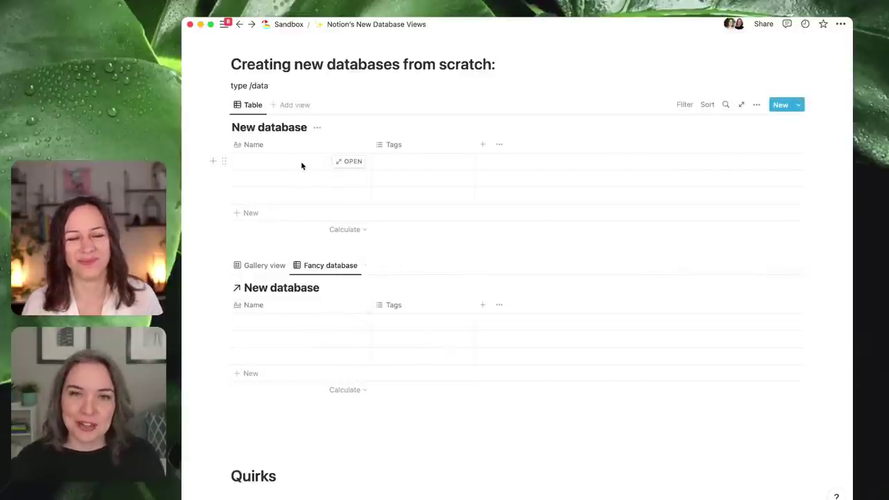
triple_click(281, 128)
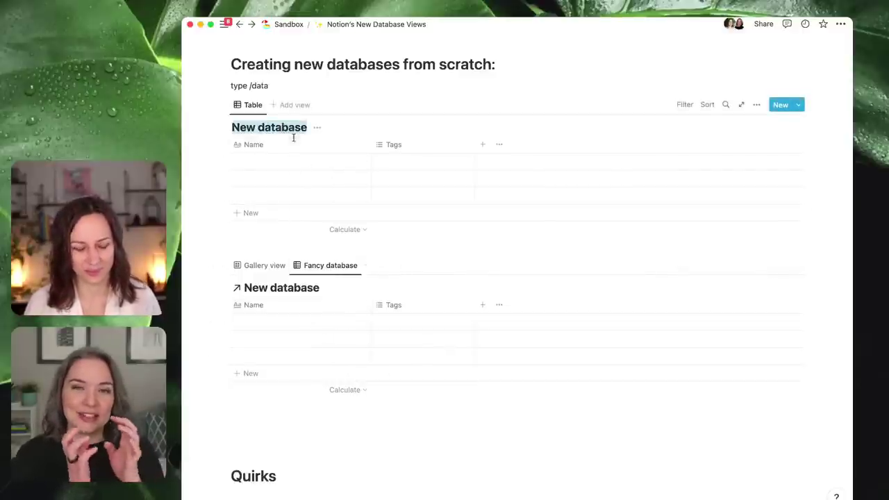
type("FY")
key("BackSpace")
type("UN")
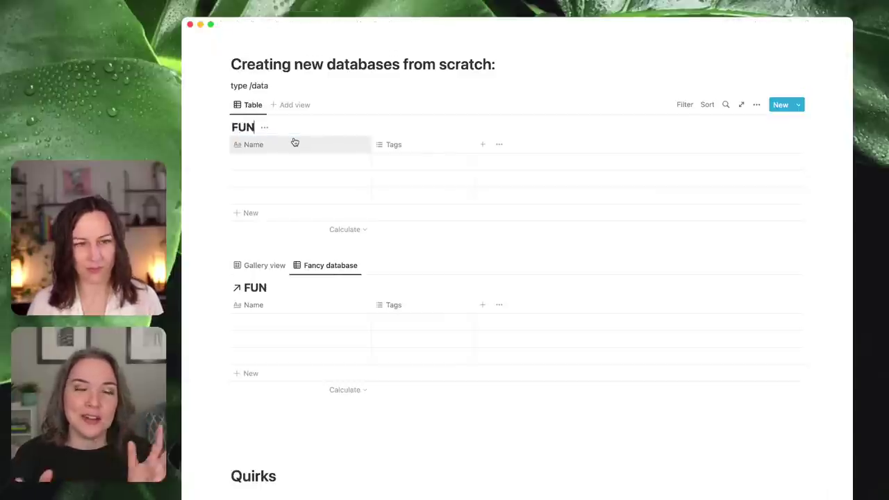
left_click(277, 266)
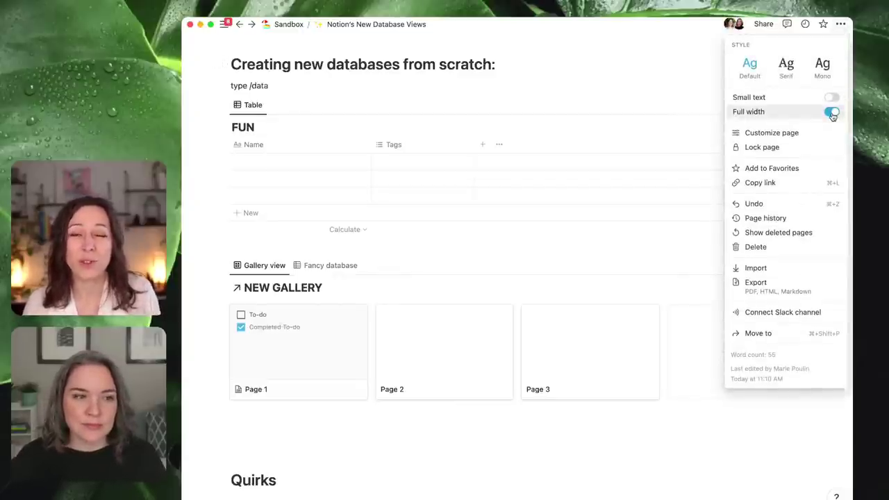
- Turn off Full width and rename the lower 'Fancy database' view to 'Fancy'
left_click(832, 113)
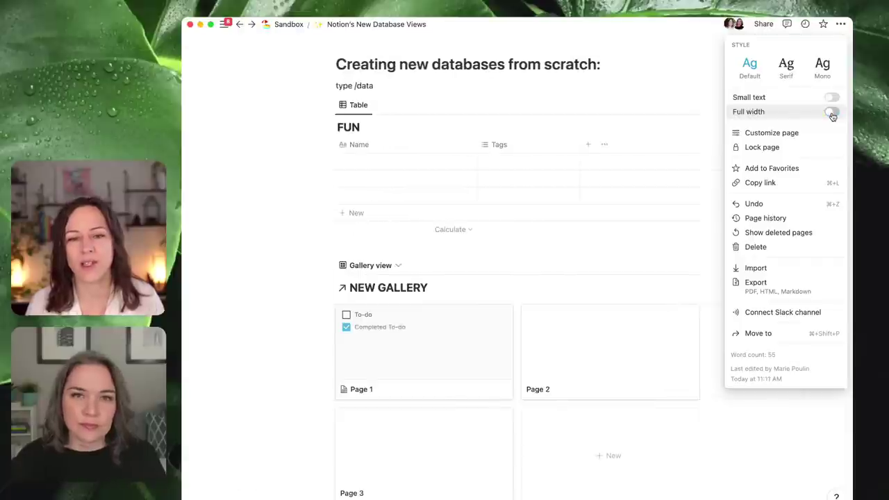
left_click(305, 290)
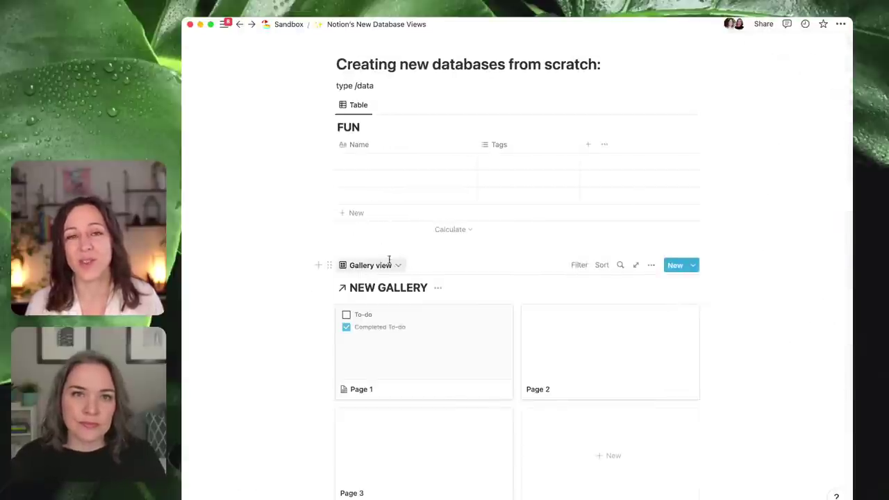
left_click(397, 265)
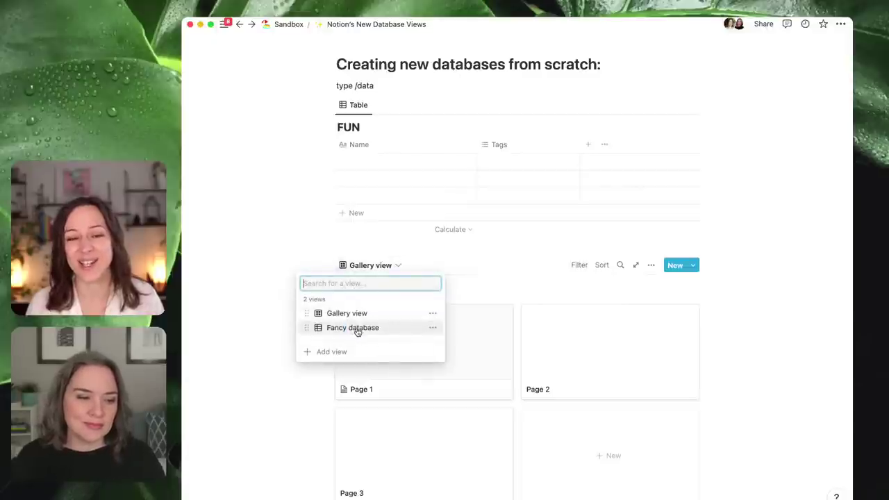
left_click(432, 327)
left_click(434, 339)
key("Right")
key("BackSpace")
key("BackSpace")
key("BackSpace")
key("BackSpace")
key("BackSpace")
key("BackSpace")
key("BackSpace")
key("BackSpace")
key("BackSpace")
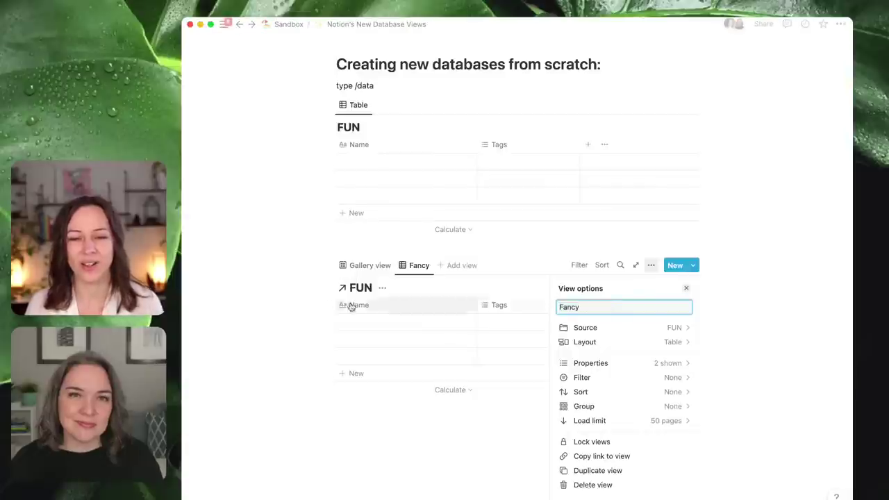
left_click(372, 250)
- Switch to Gallery view and back to the Fancy table view
left_click(380, 271)
left_click(405, 266)
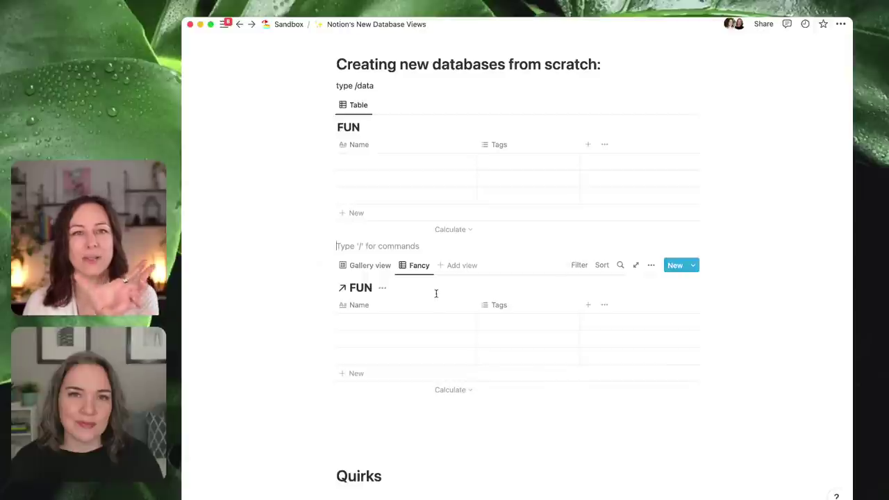
left_click(840, 24)
- Turn Full width back on and look at the Fancy view's options menu
left_click(831, 112)
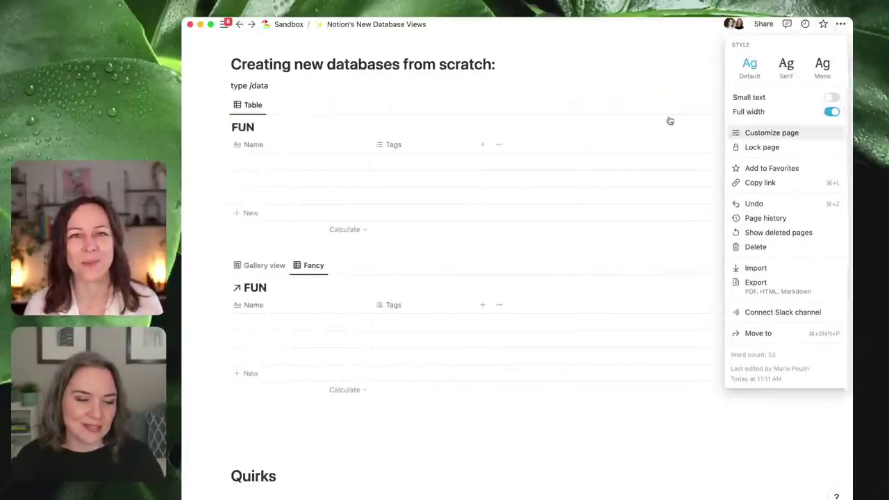
left_click(352, 264)
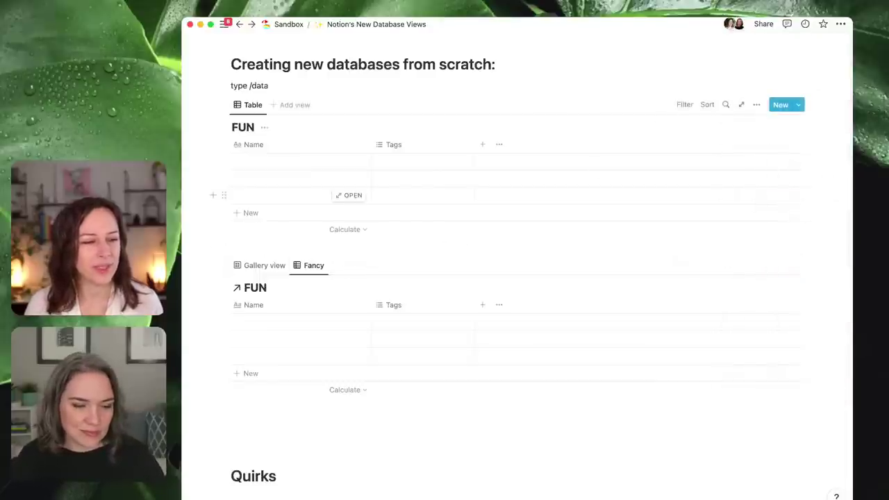
mouse_move(186, 118)
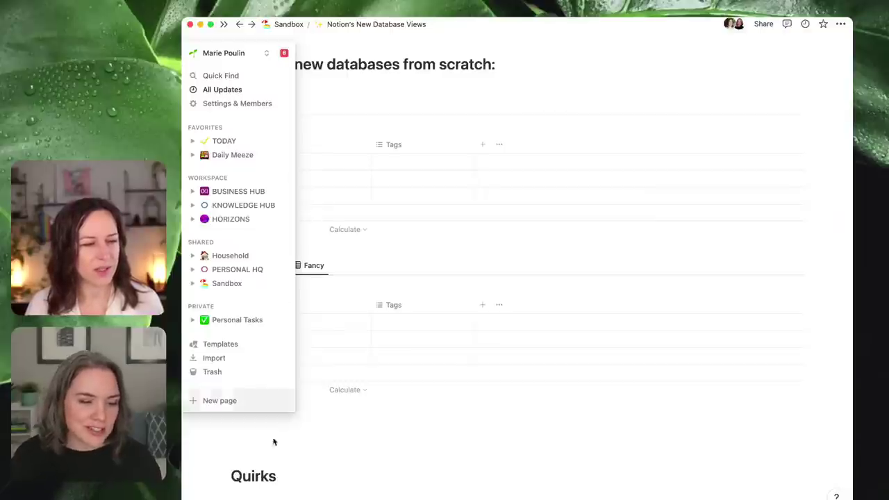
left_click(312, 265)
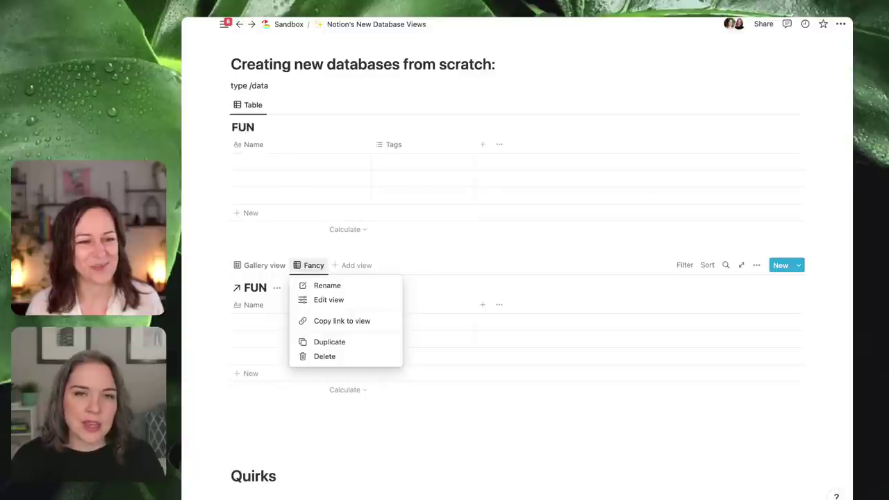
left_click(453, 434)
- Inspect the Fancy view's Edit view settings, then expand Sandbox in the sidebar
left_click(307, 273)
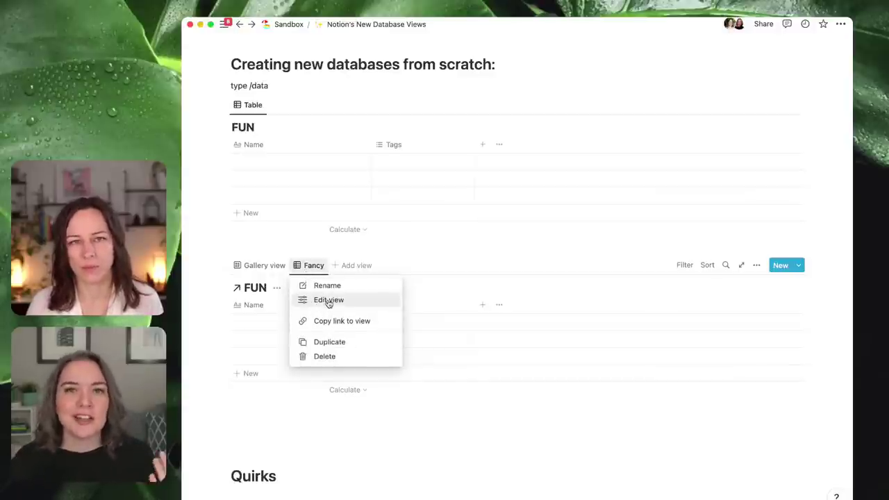
left_click(329, 301)
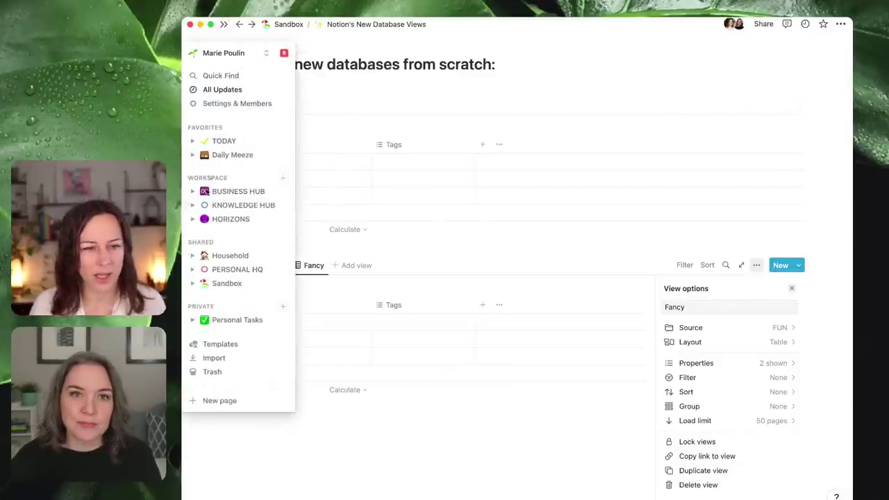
left_click(193, 283)
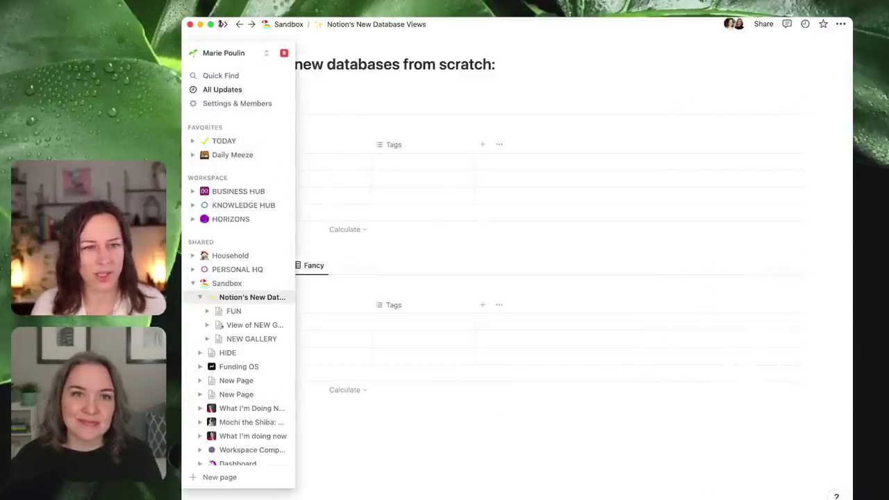
- Open the View of NEW GALLERY page and rename it LET'S HAVE FUN
left_click(224, 23)
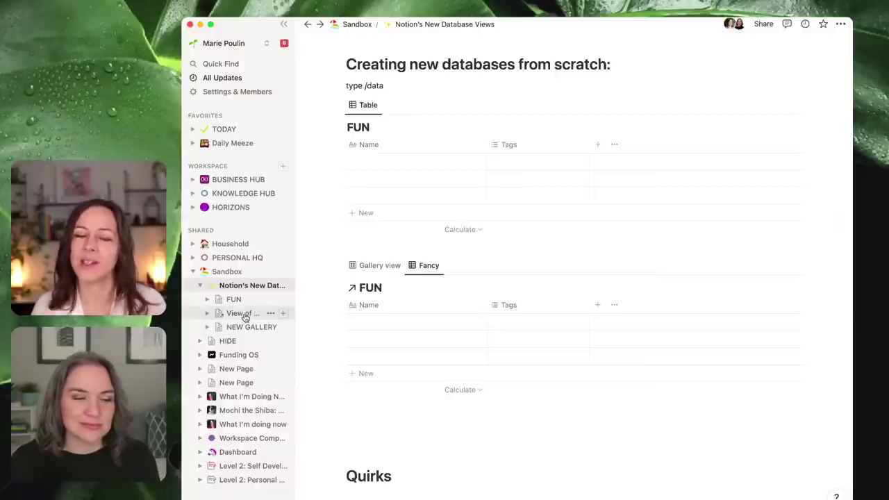
left_click(244, 314)
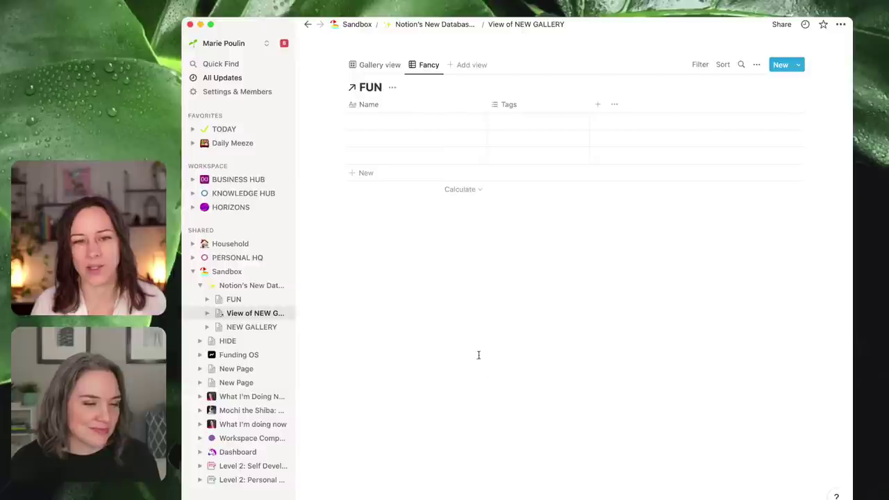
left_click(514, 25)
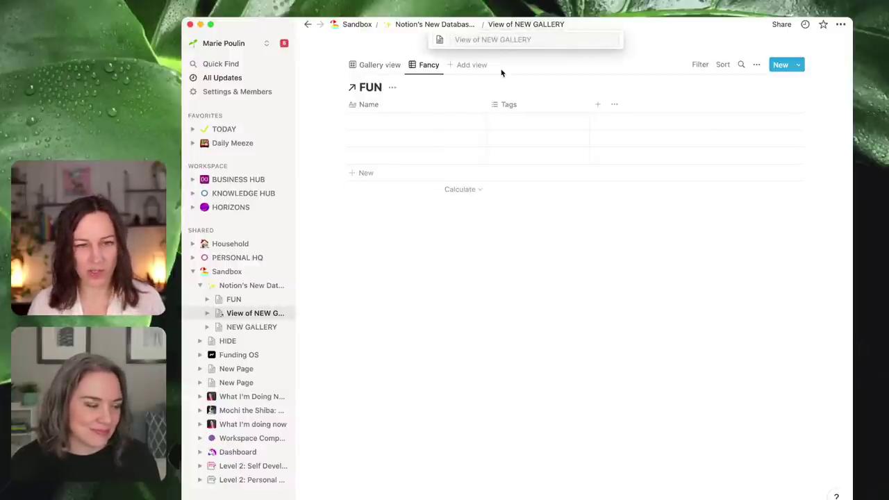
type("LET'S HA")
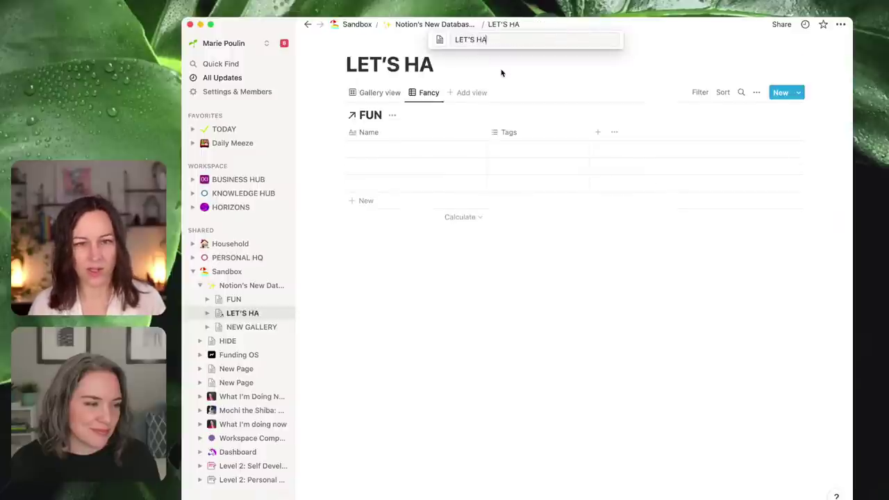
type("VE FUN")
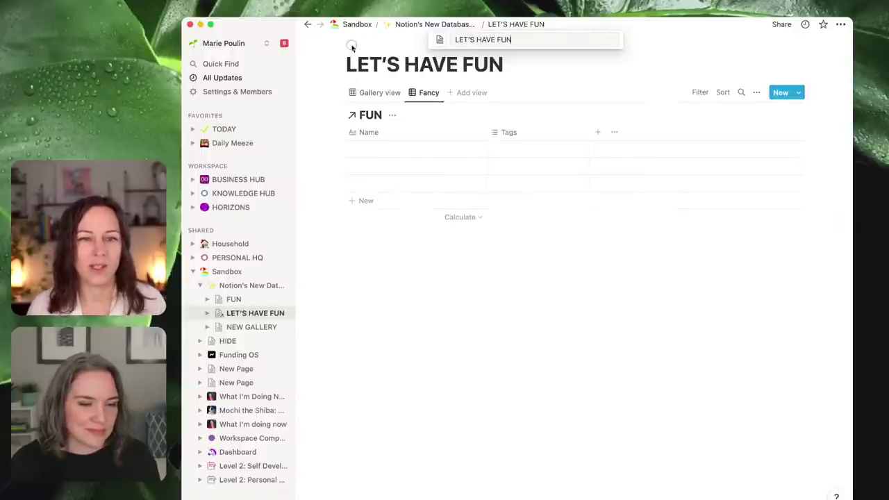
key("Return")
- Give the page an airplane emoji icon and return to Notion's New Database Views
left_click(358, 43)
left_click(353, 64)
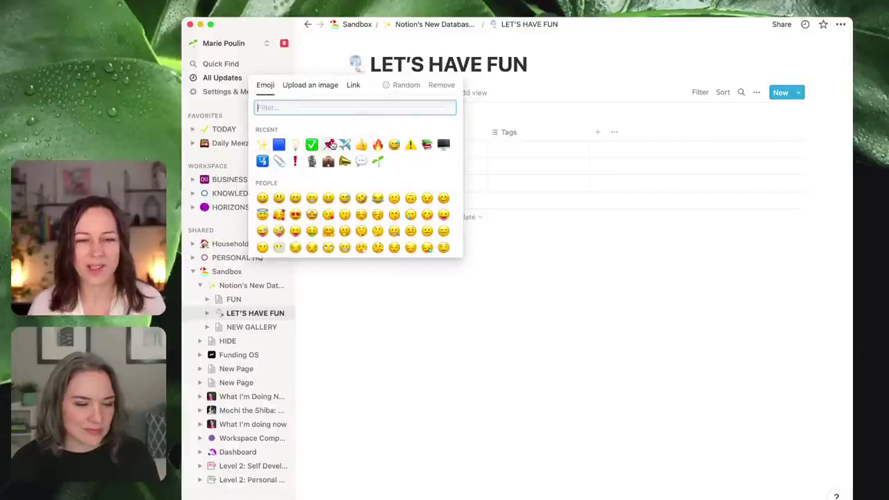
left_click(345, 144)
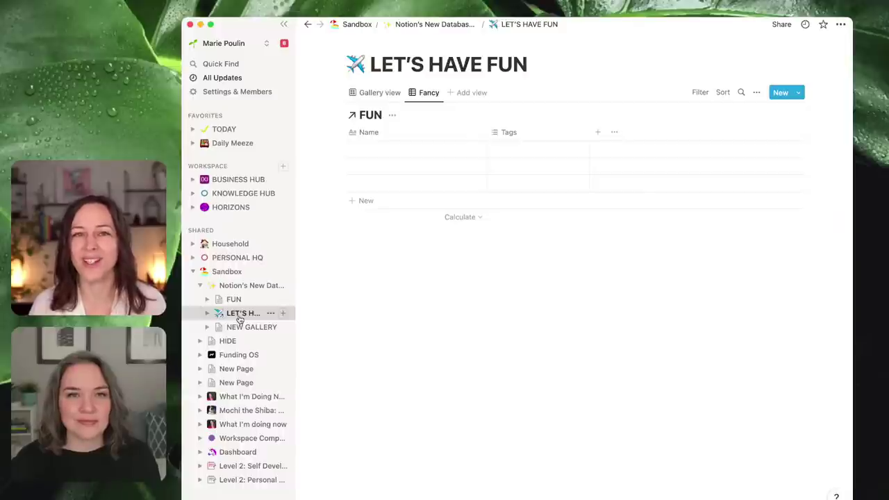
left_click(233, 286)
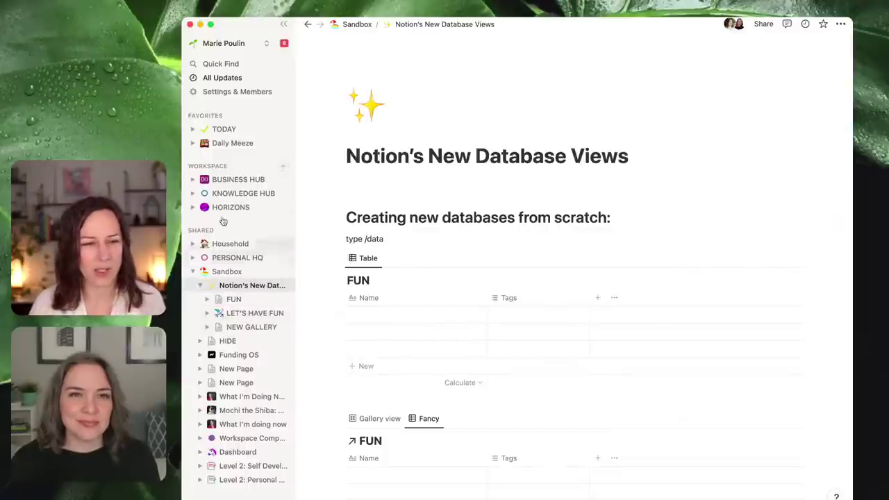
- Add a new row named Test to the lower FUN table
left_click(283, 24)
scroll(461, 266, "down", 3)
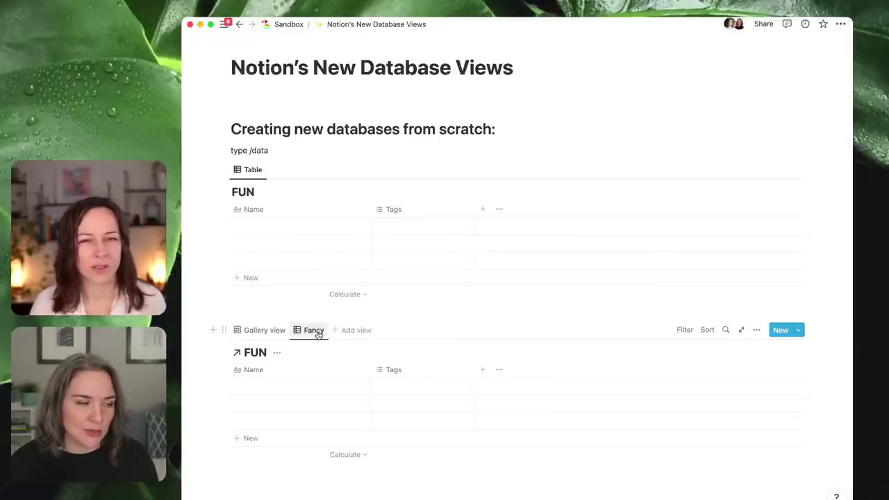
left_click(318, 332)
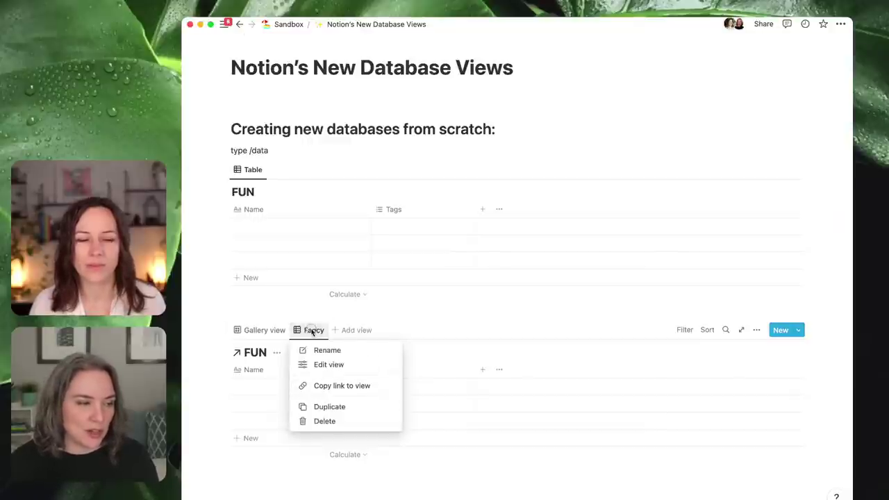
left_click(302, 410)
left_click(294, 388)
type("Test")
key("Escape")
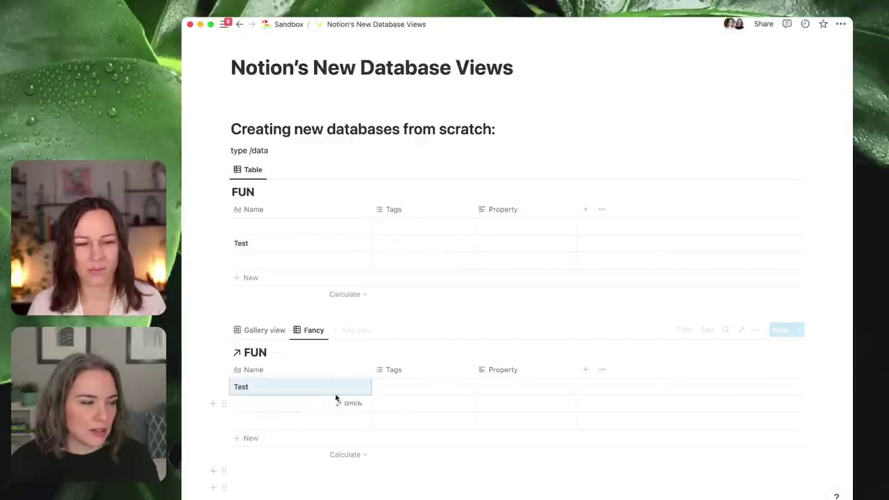
- Preview the Test entry, check its Property field, and close the preview
left_click(351, 386)
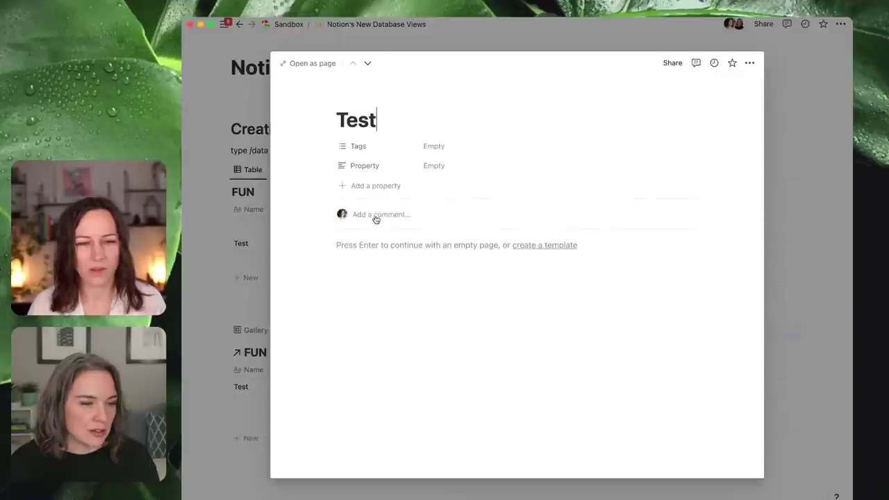
left_click(332, 168)
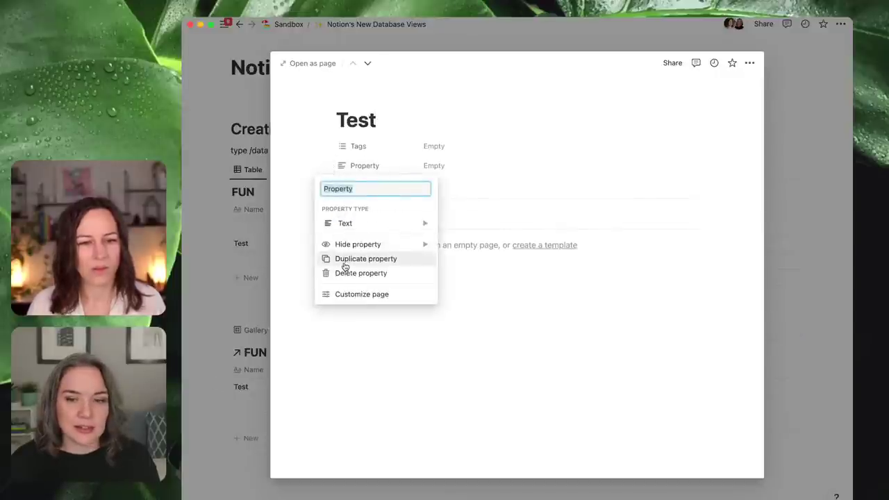
left_click(250, 310)
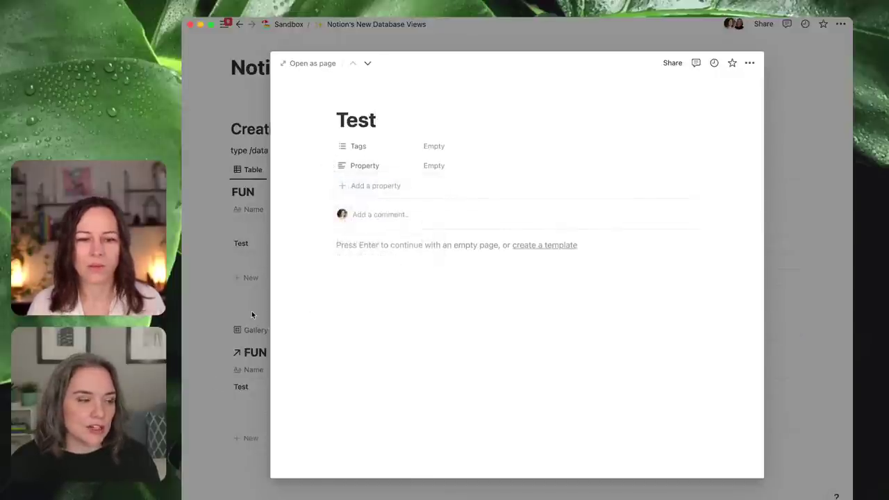
left_click(251, 310)
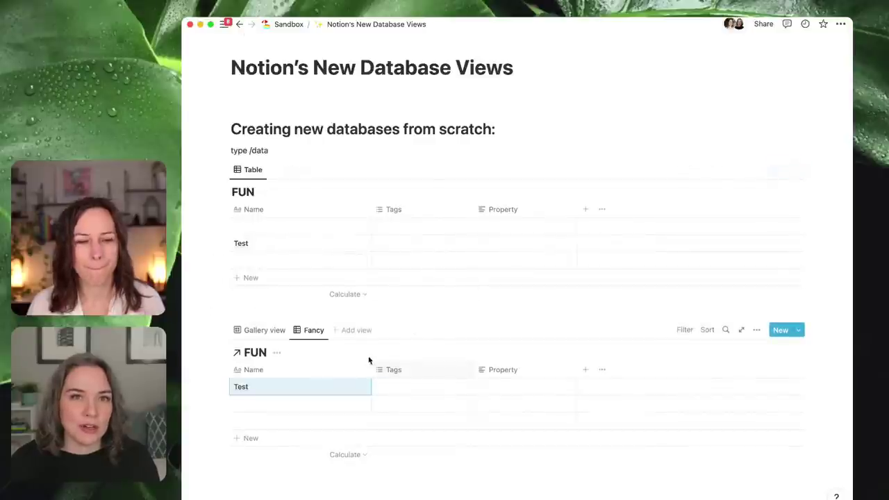
mouse_move(318, 246)
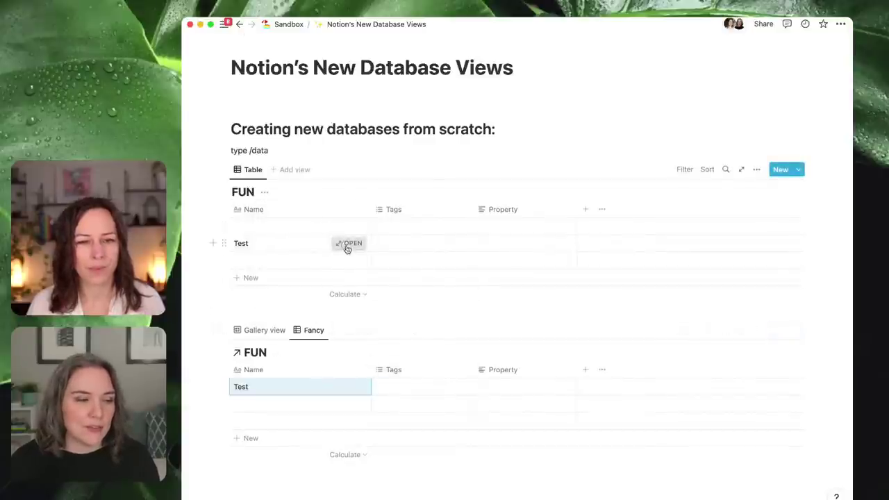
left_click(347, 244)
key("Up")
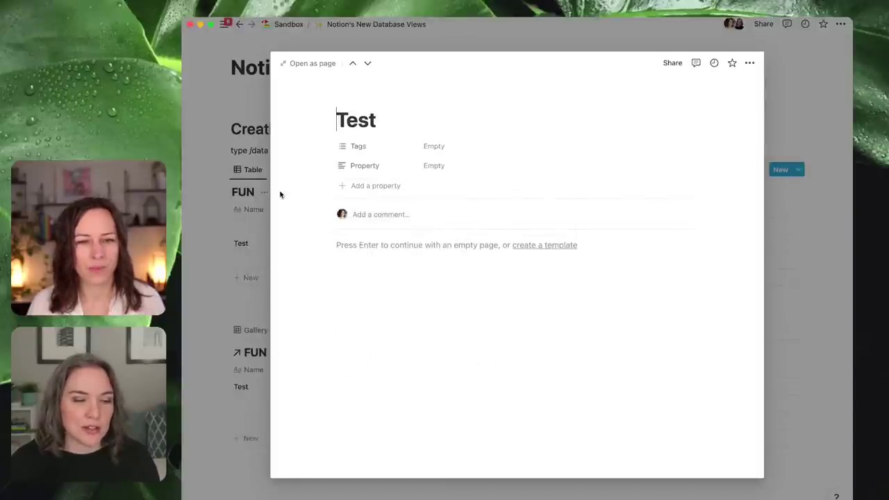
left_click(268, 210)
key("super+backslash")
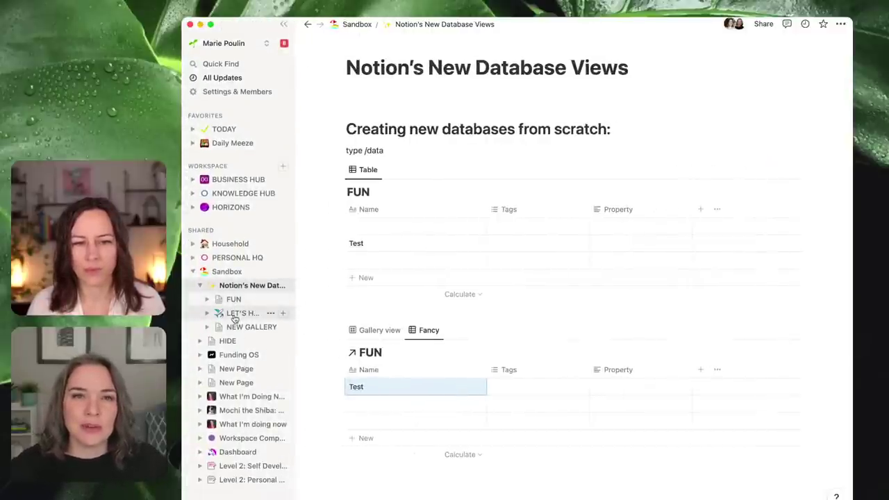
- Duplicate the Property column through Edit property to create Property (1)
left_click(619, 210)
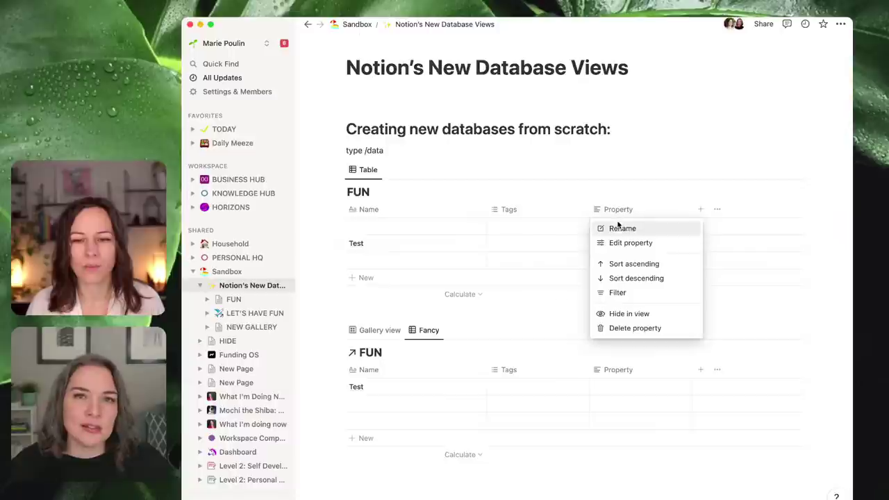
left_click(617, 228)
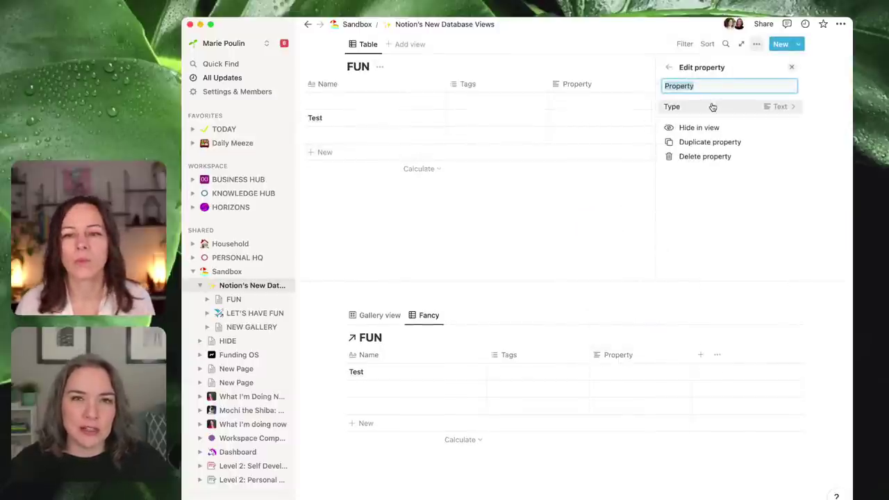
left_click(699, 142)
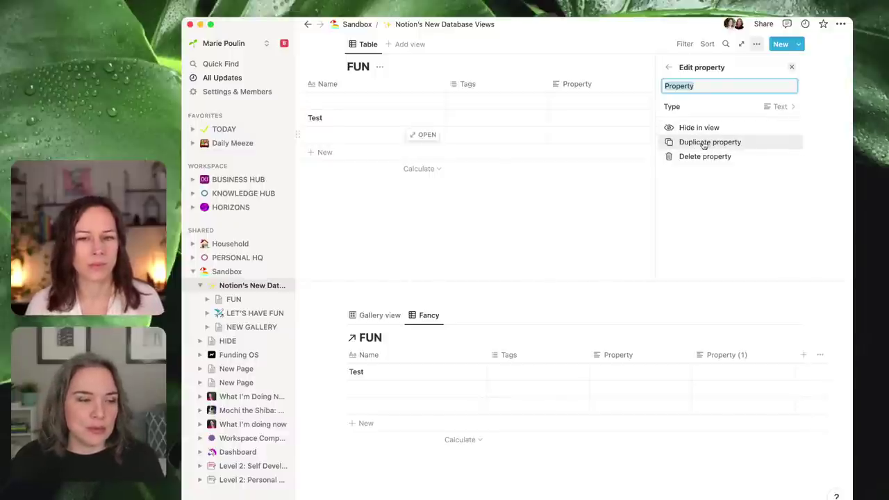
left_click(606, 214)
left_click(615, 85)
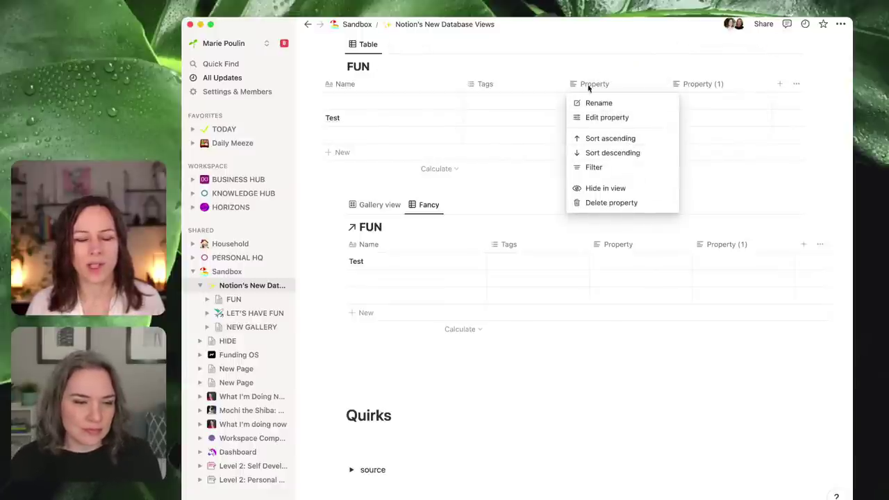
- Close the Test page preview and briefly check the Property (1) column menu
left_click(461, 182)
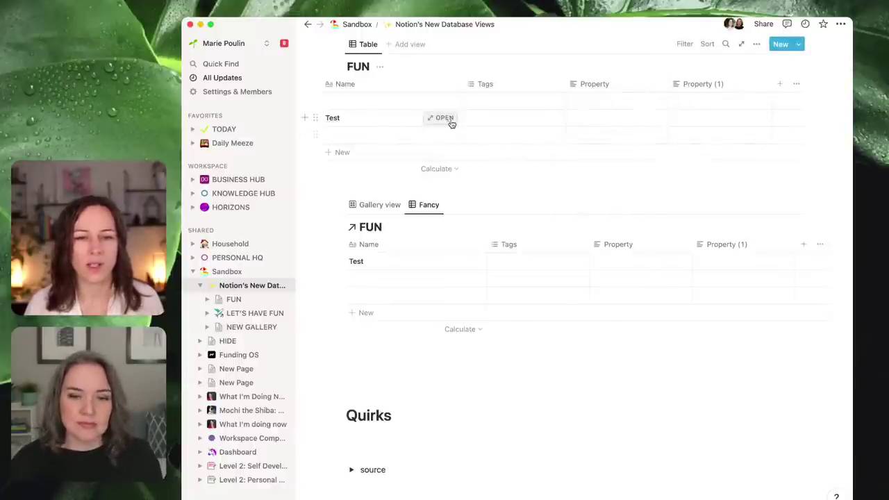
left_click(448, 118)
left_click(331, 165)
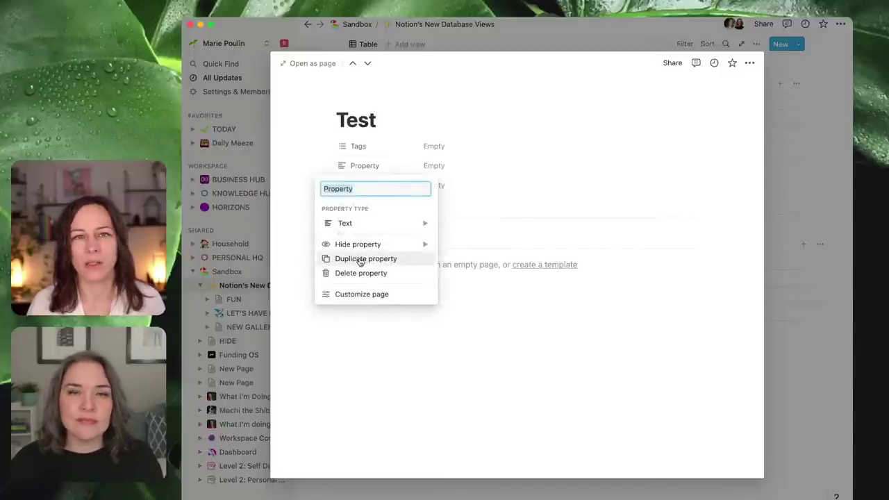
left_click(784, 238)
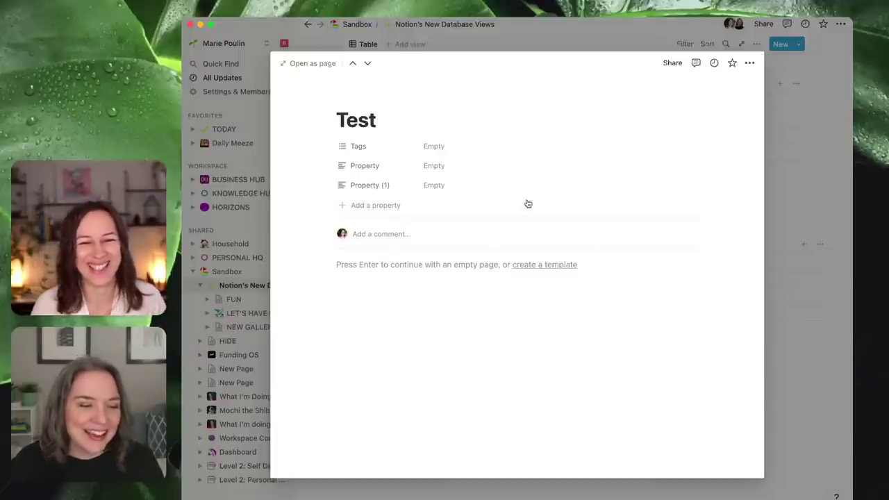
left_click(778, 201)
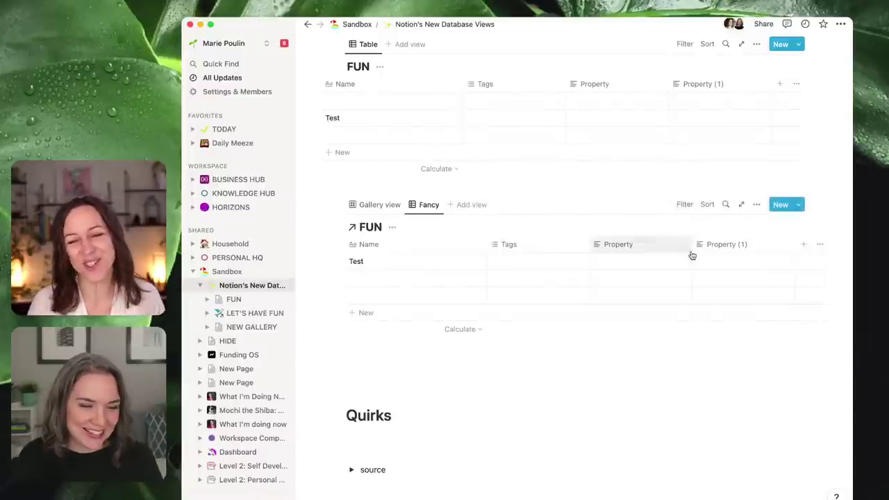
left_click(725, 248)
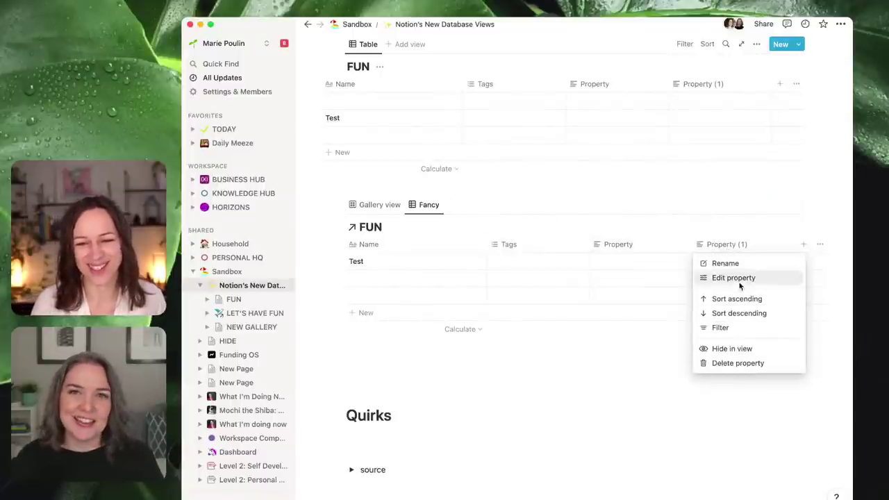
left_click(527, 398)
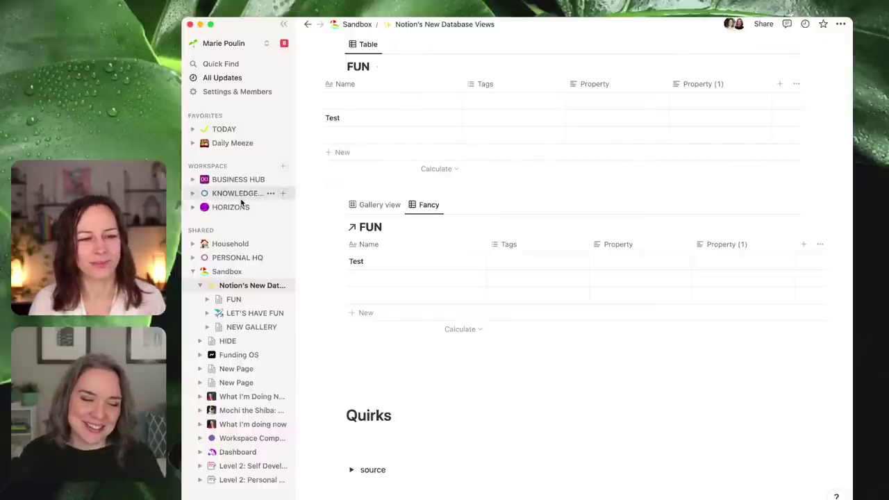
- Collapse the sidebar, open FUN as a full page, add an icon, and return to Notion's New Database Views
left_click(284, 23)
mouse_move(208, 154)
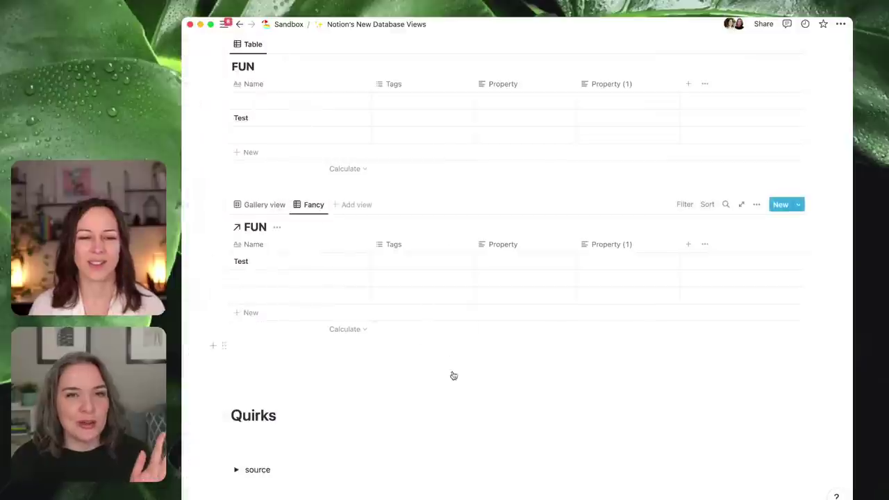
scroll(442, 341, "up", 2)
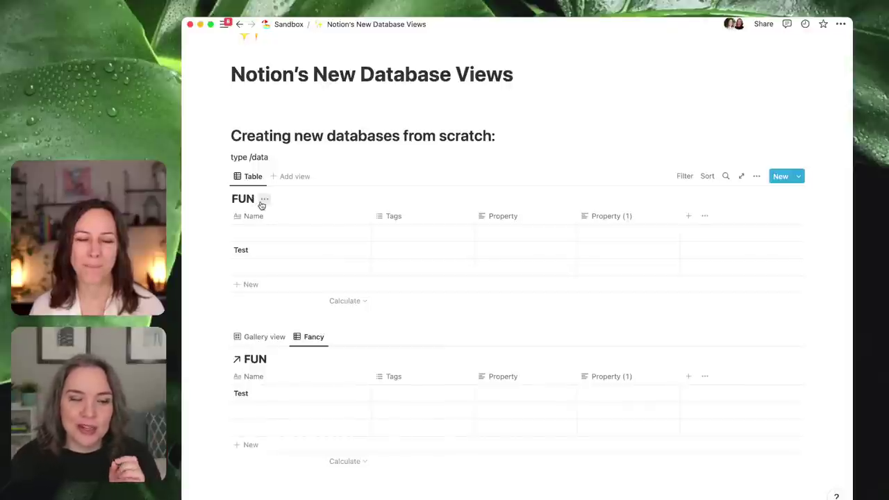
left_click(741, 175)
left_click(268, 46)
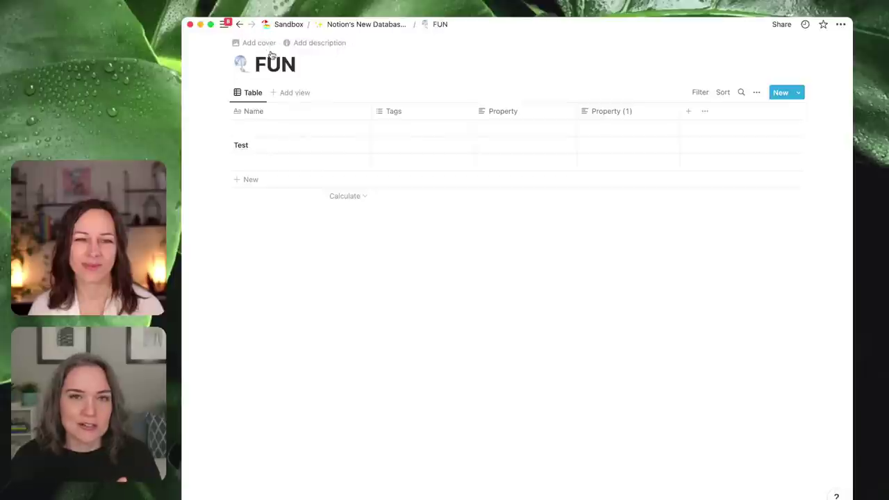
left_click(332, 31)
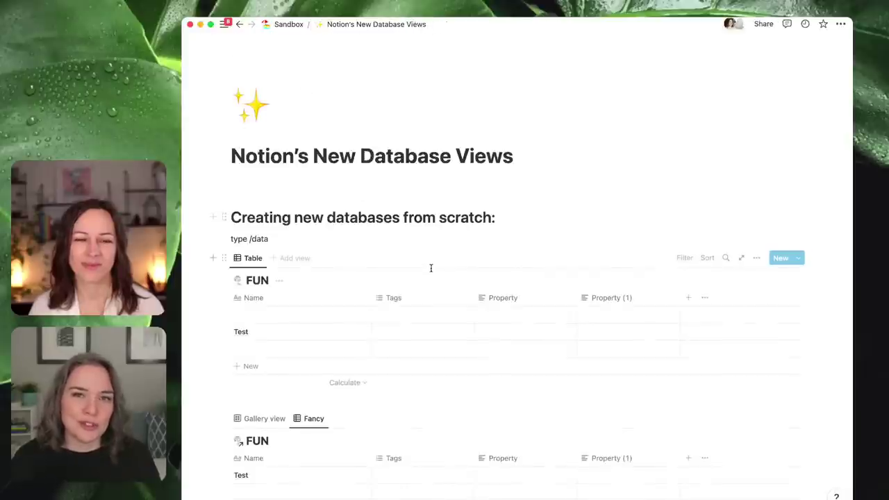
scroll(428, 278, "down", 1)
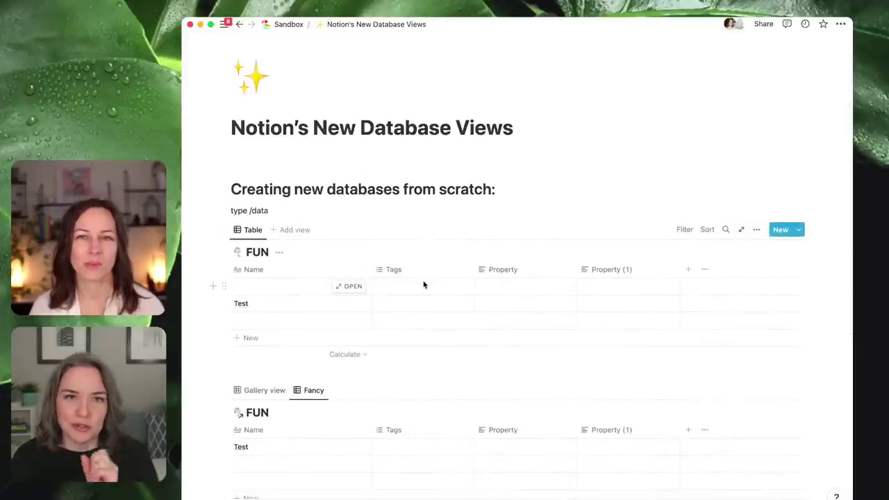
scroll(422, 284, "down", 3)
scroll(305, 413, "down", 5)
left_click(285, 303)
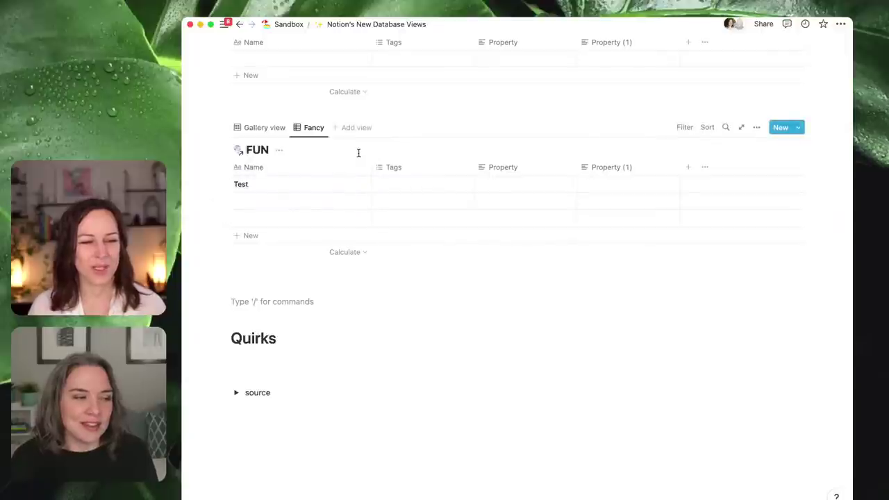
left_click(431, 171)
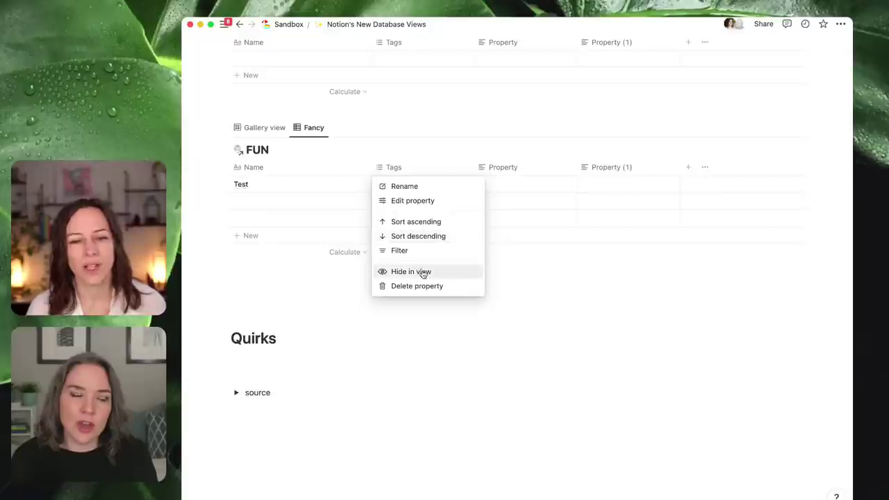
left_click(313, 129)
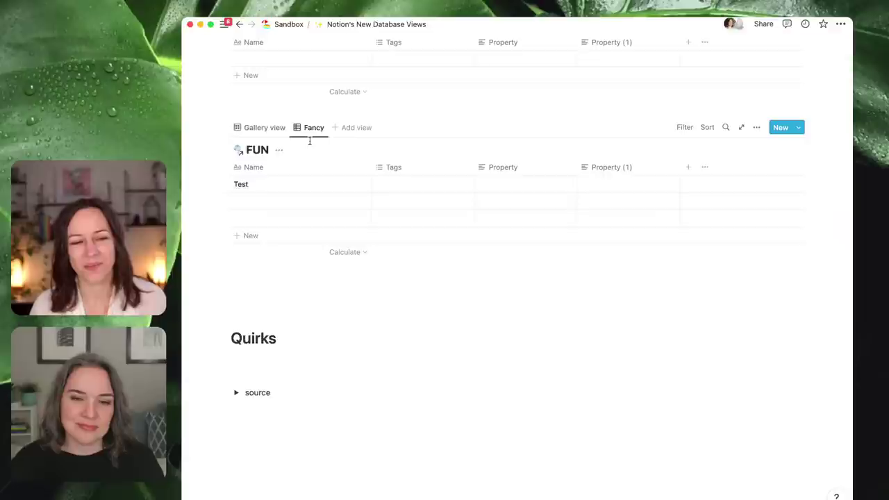
- Hide the Tags column in the Fancy view
mouse_move(394, 167)
left_mouse_down()
mouse_move(424, 236)
mouse_move(402, 170)
left_mouse_up()
left_click(405, 171)
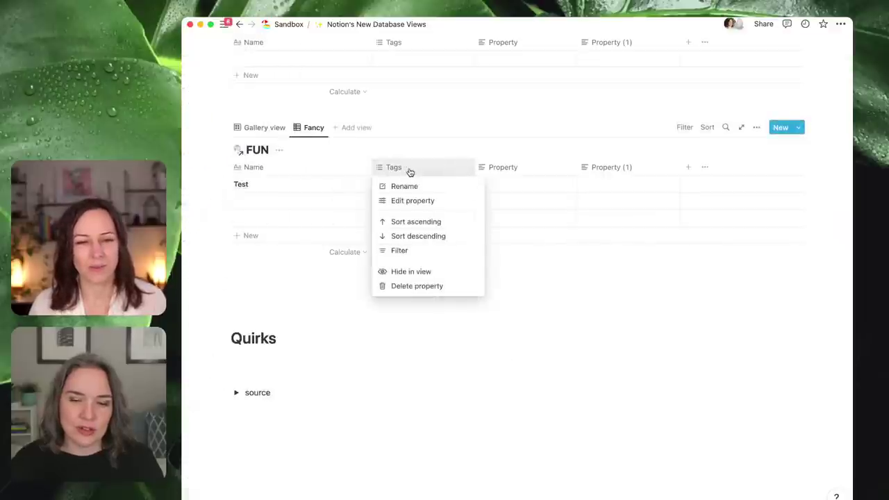
left_click(415, 271)
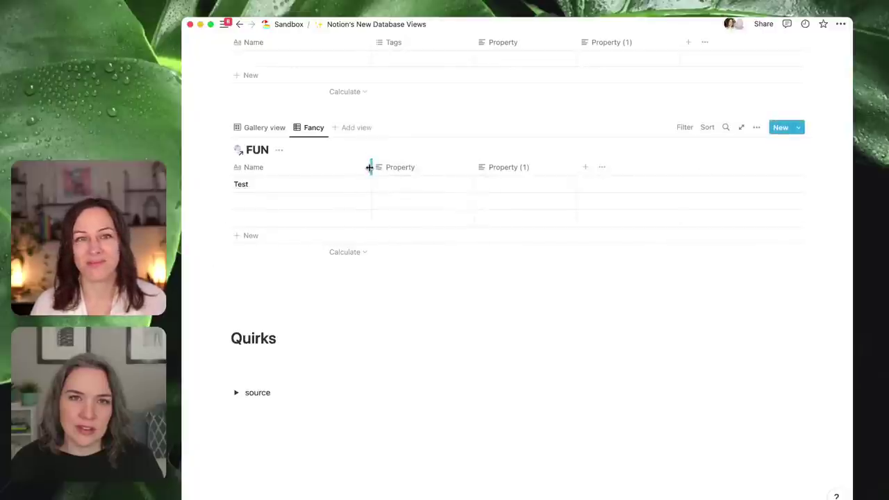
- Narrow the Name column in two drags, briefly checking the Property and Fancy view menus
left_click_drag(369, 167, 348, 169)
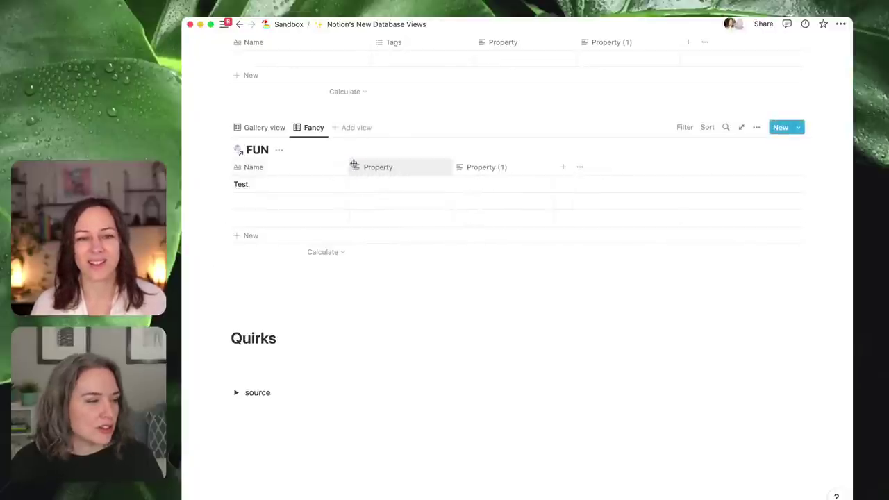
left_click(369, 169)
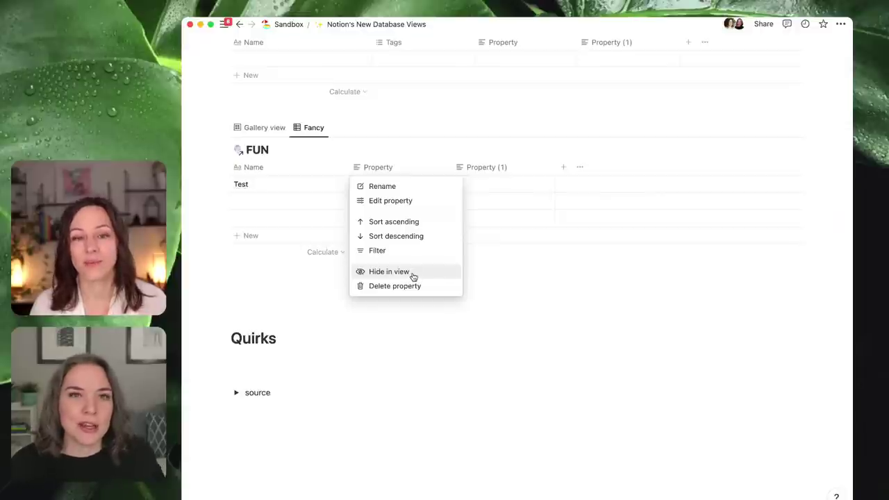
left_click(538, 288)
left_click_drag(348, 167, 341, 167)
left_click(312, 129)
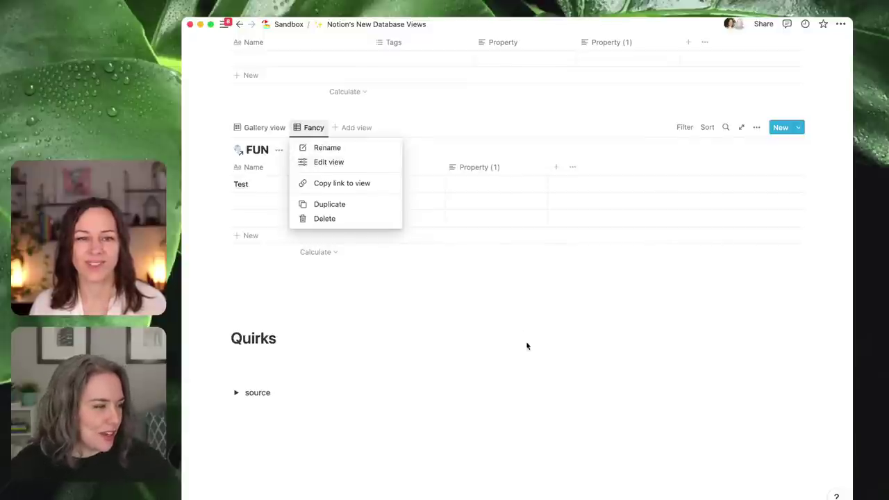
left_click(471, 335)
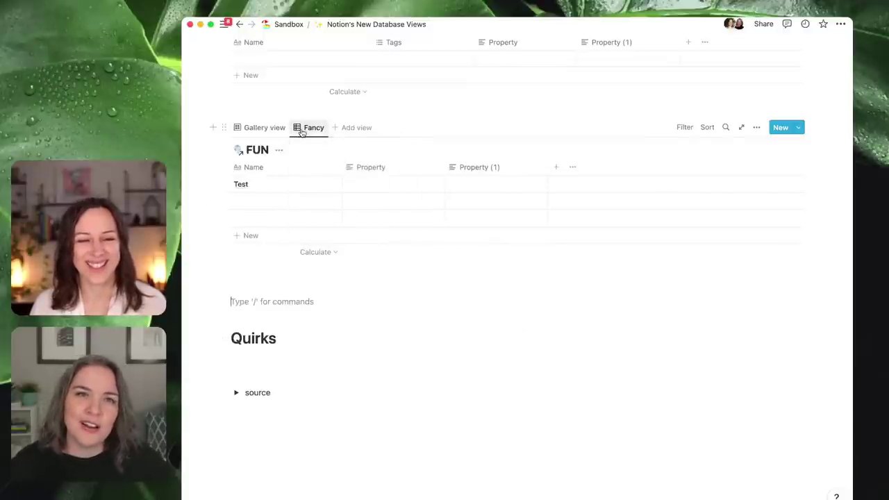
- Add a second table view to the top FUN database and focus its View name field
scroll(298, 139, "up", 3)
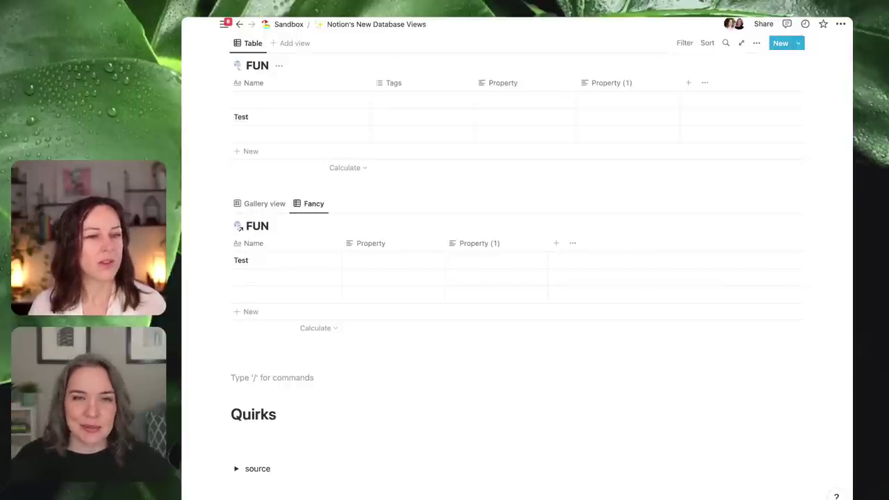
mouse_move(223, 24)
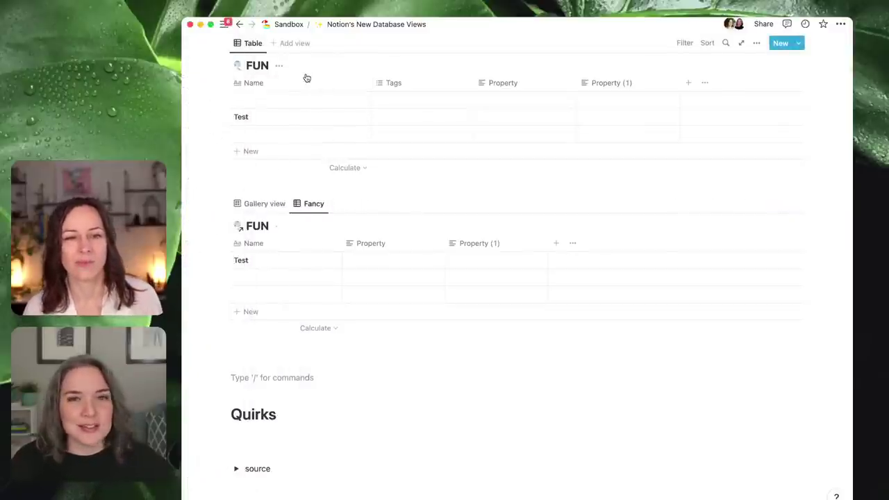
scroll(313, 119, "up", 2)
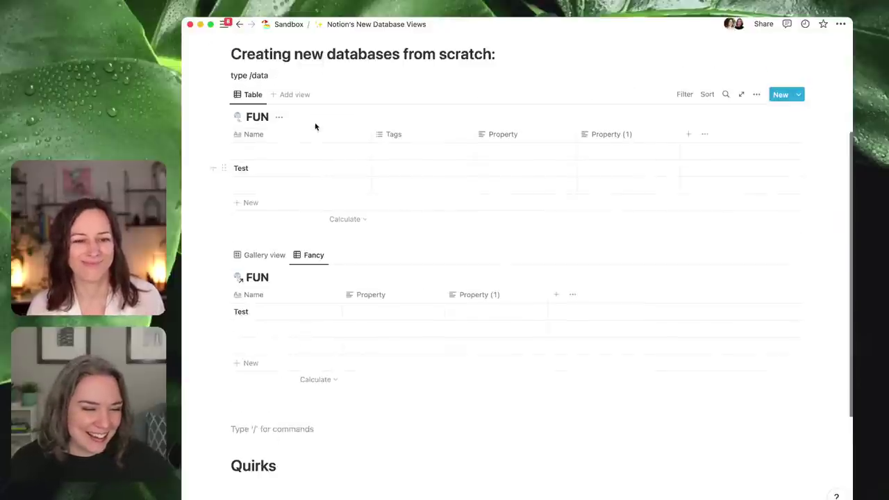
left_click(295, 95)
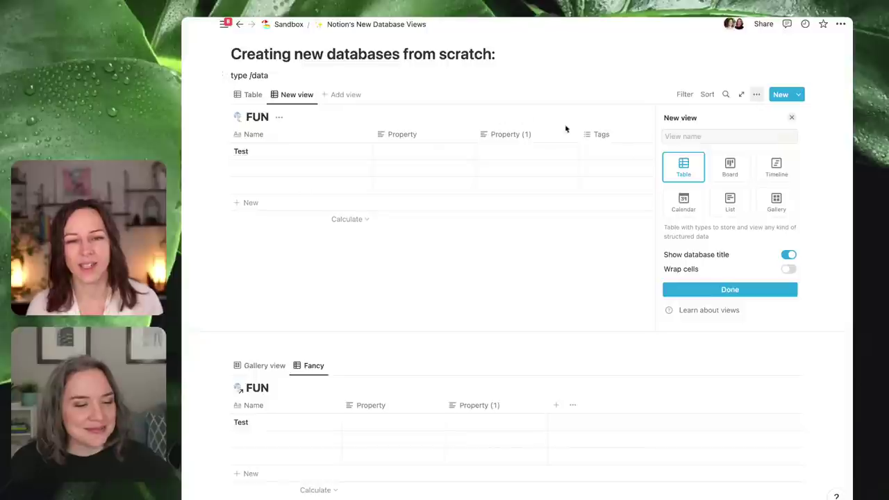
left_click(522, 264)
- Add a Tags filter to the FUN database's new table view
left_click(688, 96)
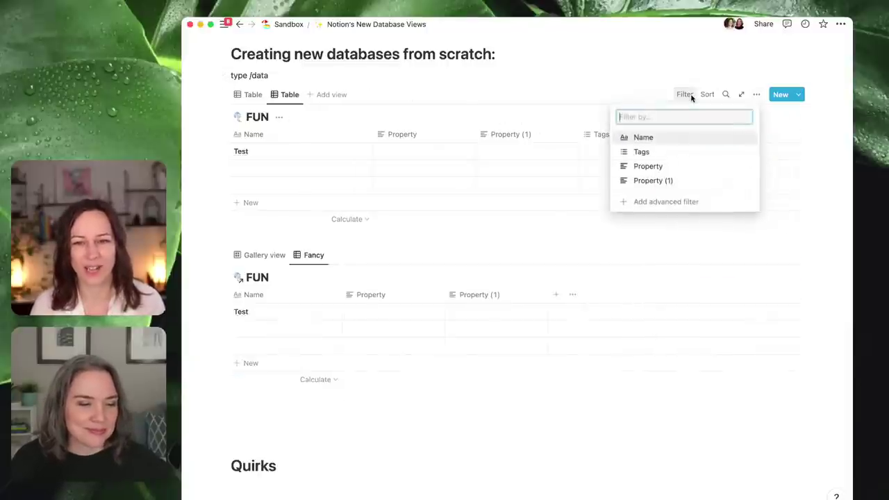
left_click(664, 152)
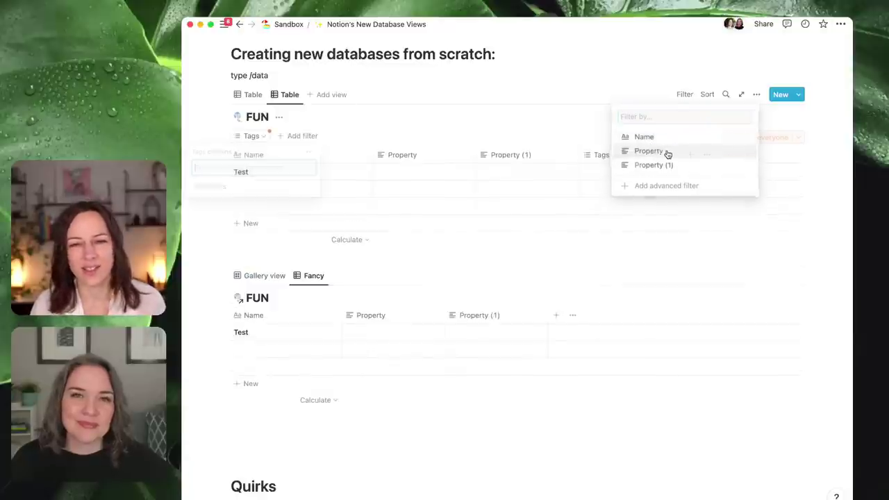
left_click(383, 117)
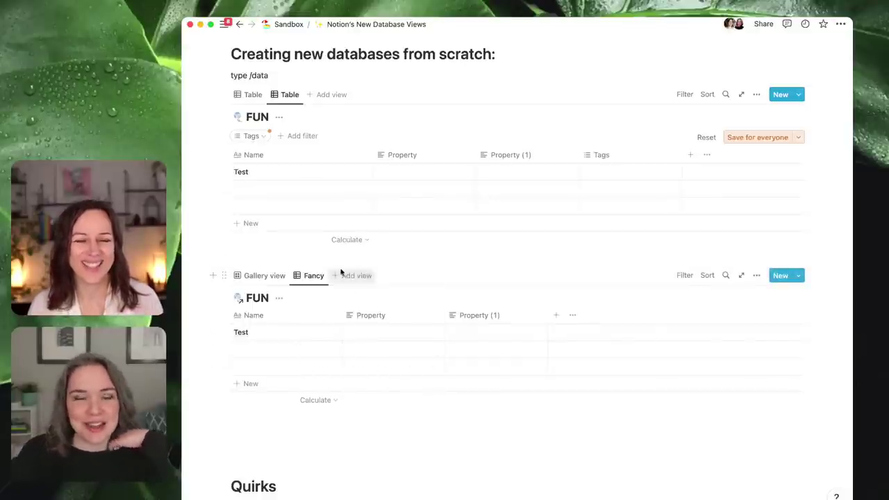
- Switch the Fancy view's source to Tasks and move a narrowed Done column to the front
left_click(756, 275)
left_click(776, 345)
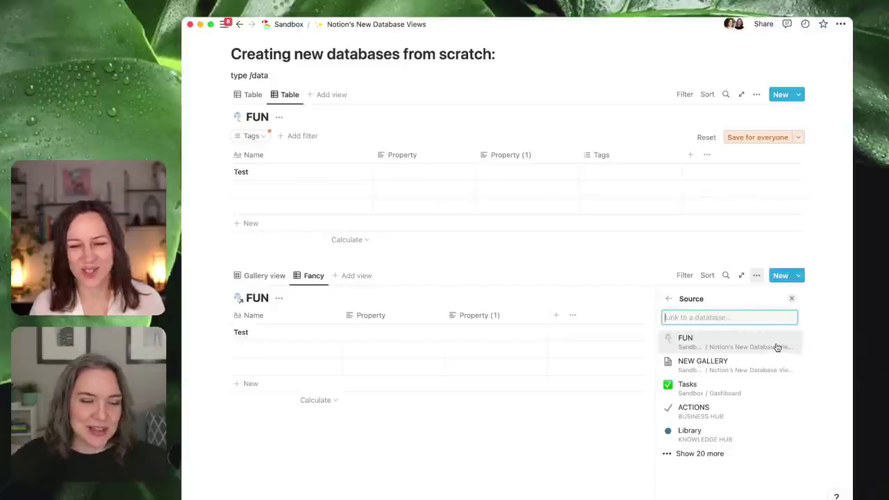
left_click(750, 393)
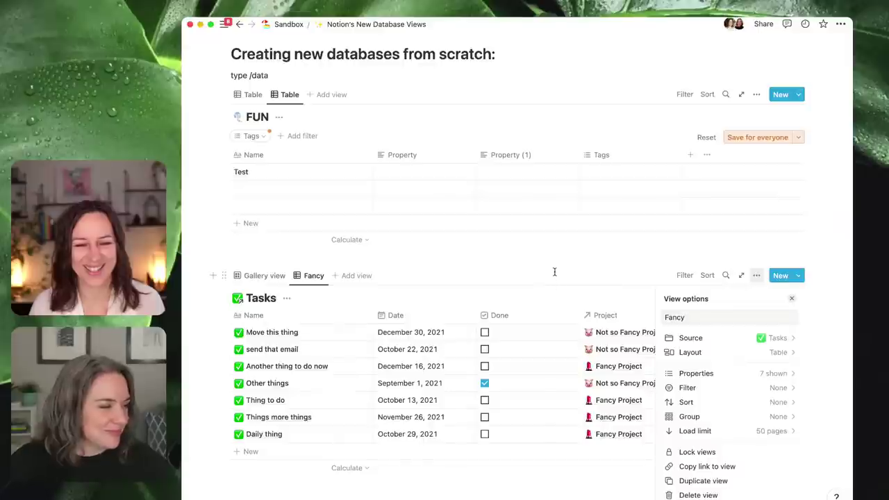
left_click(501, 281)
left_click_drag(500, 315, 247, 314)
left_click_drag(331, 315, 245, 314)
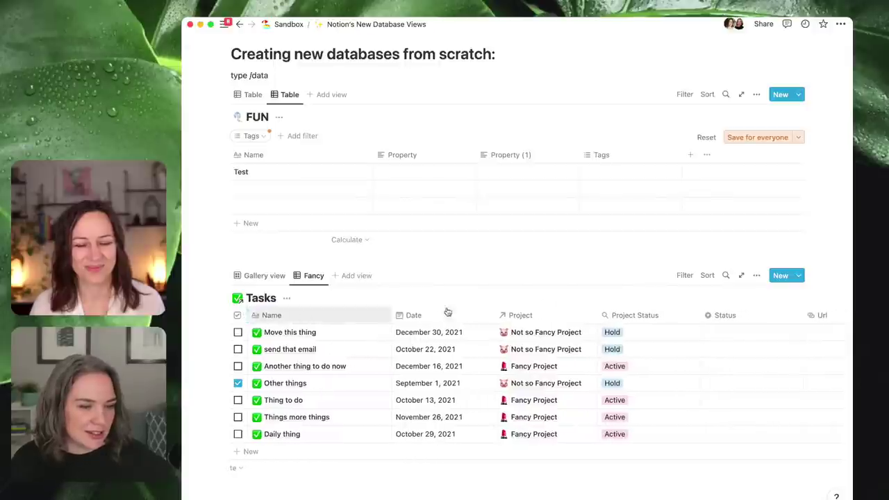
- Add a Status filter to the Tasks view
left_click(679, 275)
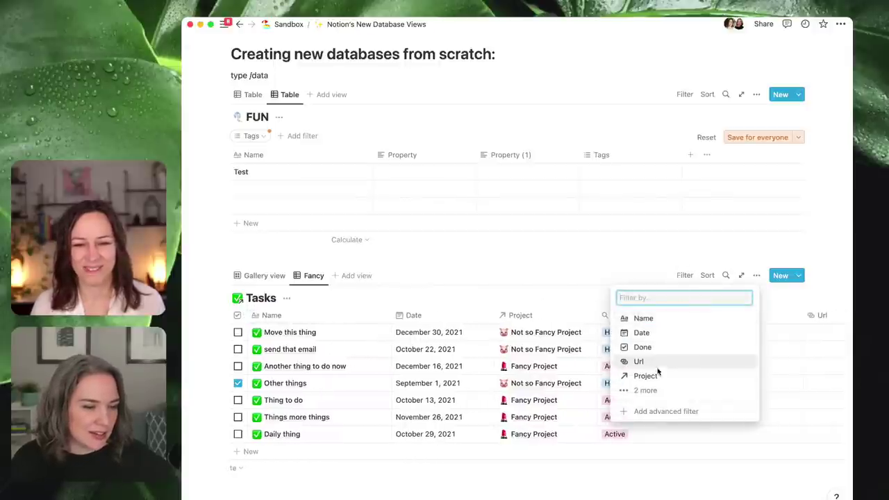
left_click(644, 404)
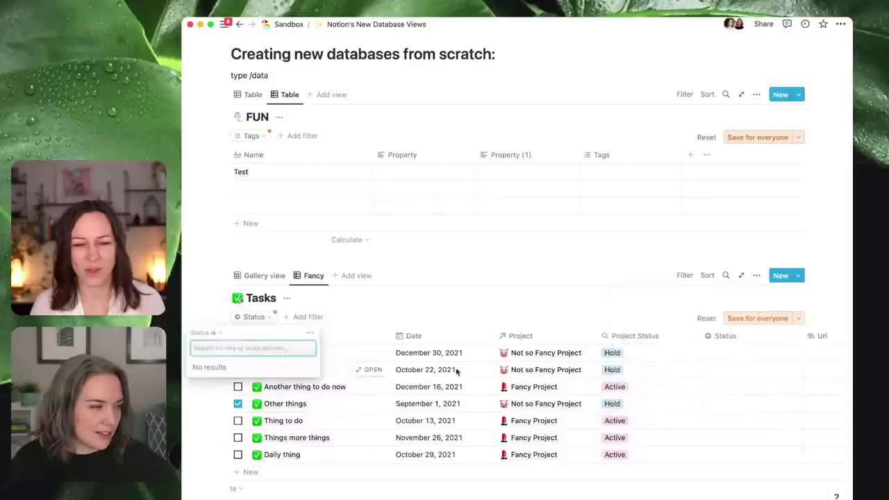
left_click(440, 304)
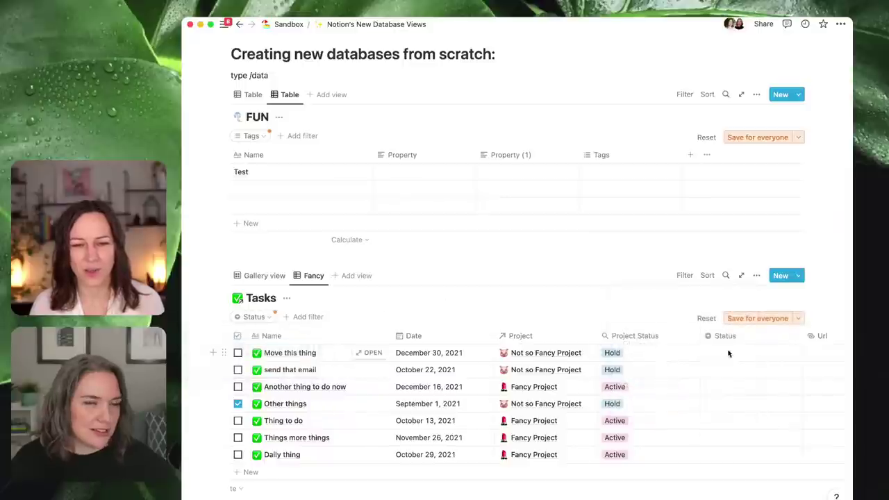
- Give the first three tasks the Status values Active, Hold and Complete
left_click(742, 353)
type("Active")
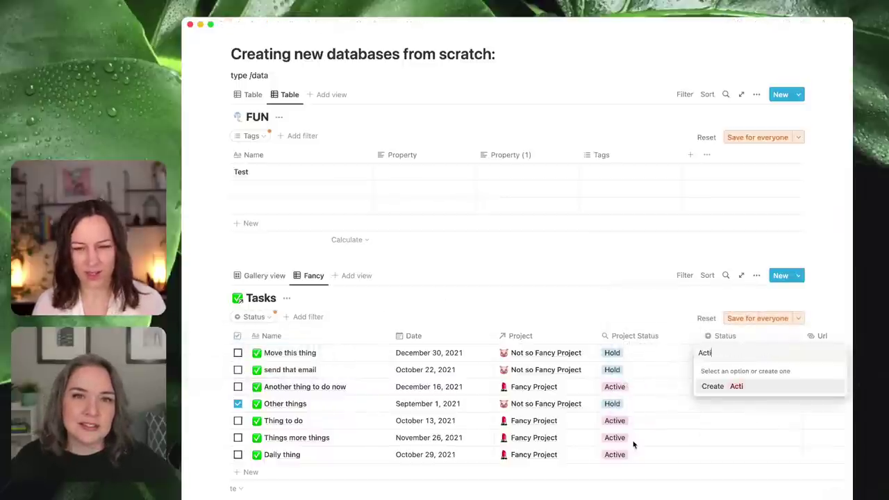
key("Return")
left_click(757, 375)
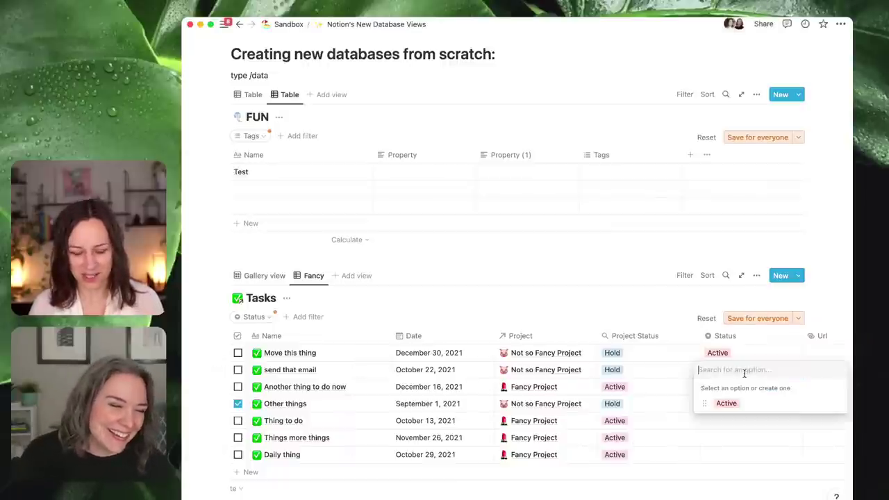
type("Hold")
key("Return")
left_click(738, 388)
type("Complete")
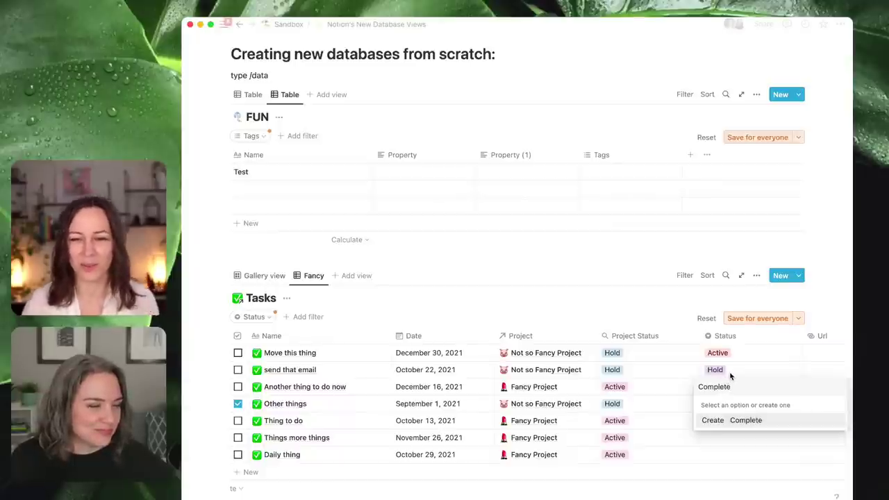
left_click(746, 425)
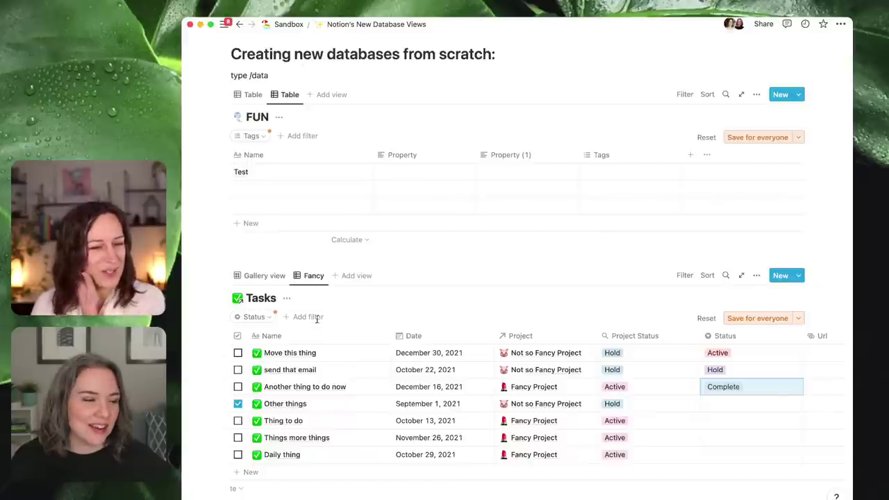
left_click(255, 317)
- Tick Active, Hold and Complete in the Status filter
left_click(239, 368)
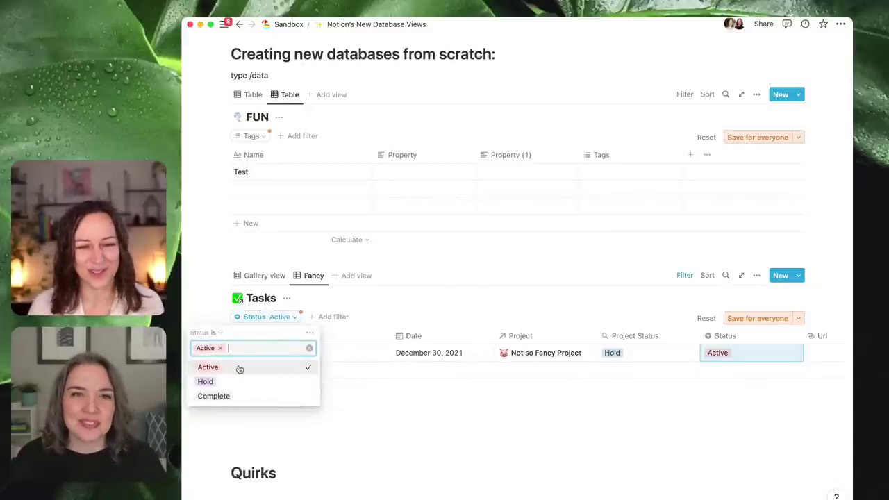
left_click(500, 425)
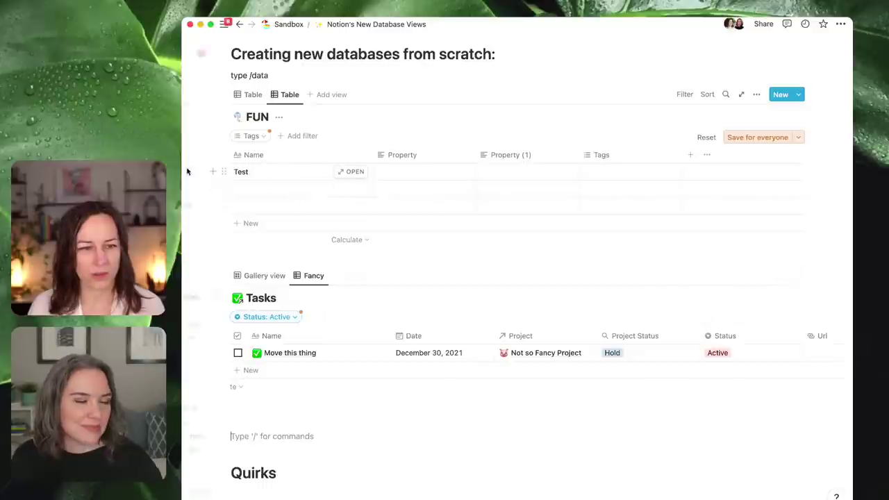
mouse_move(189, 173)
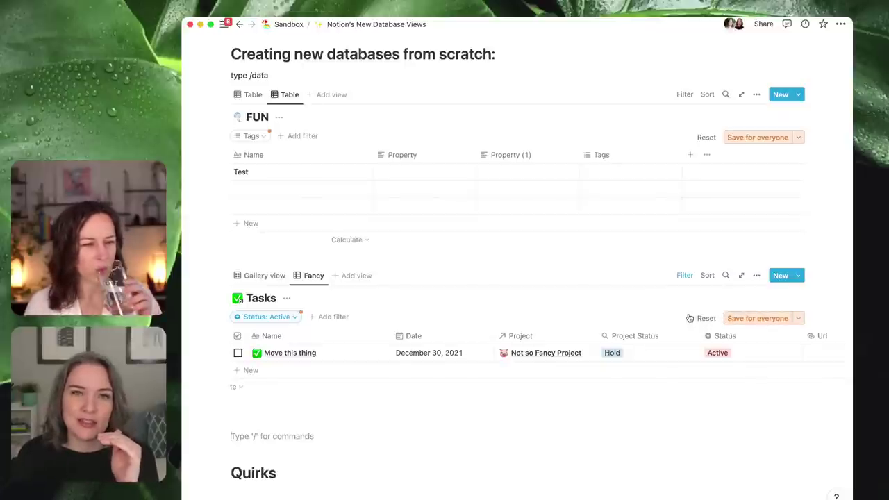
left_click(293, 317)
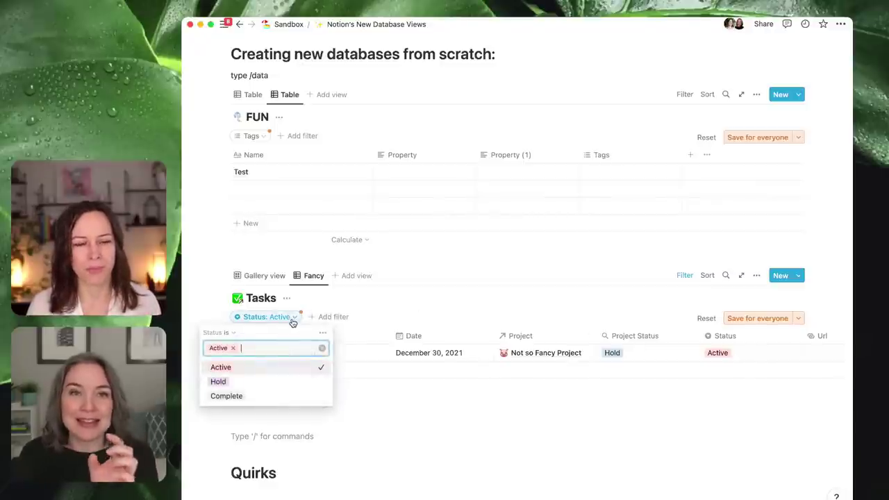
left_click(280, 383)
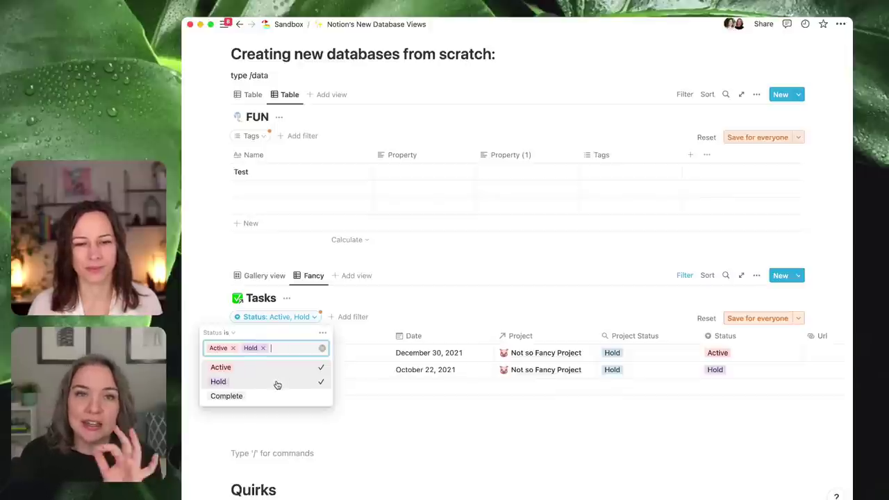
left_click(280, 397)
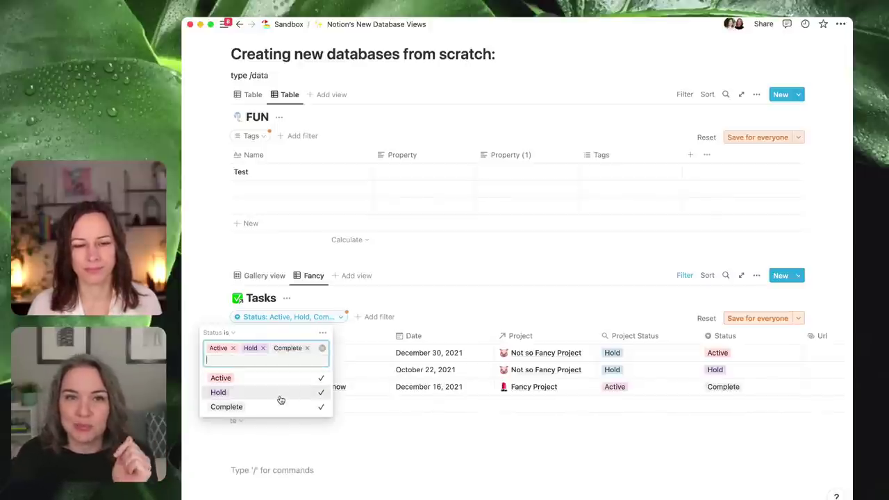
left_click(434, 317)
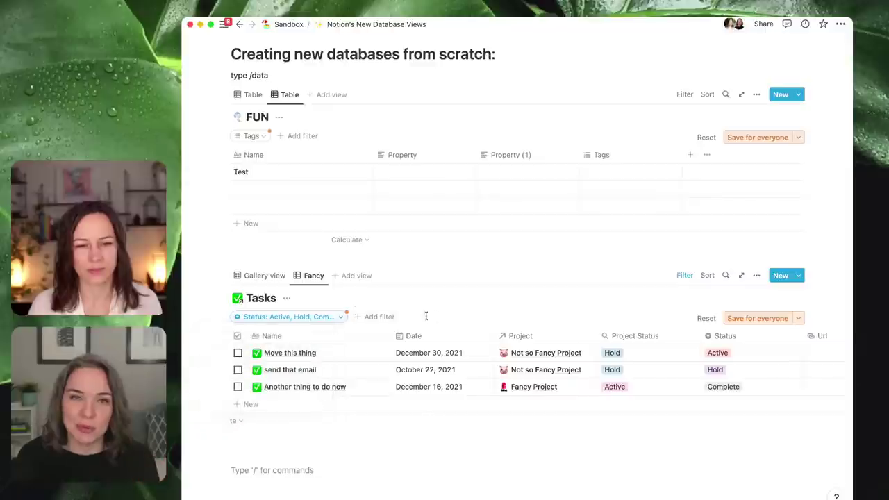
- Untick Complete so the Status filter keeps only Active and Hold
left_click(336, 320)
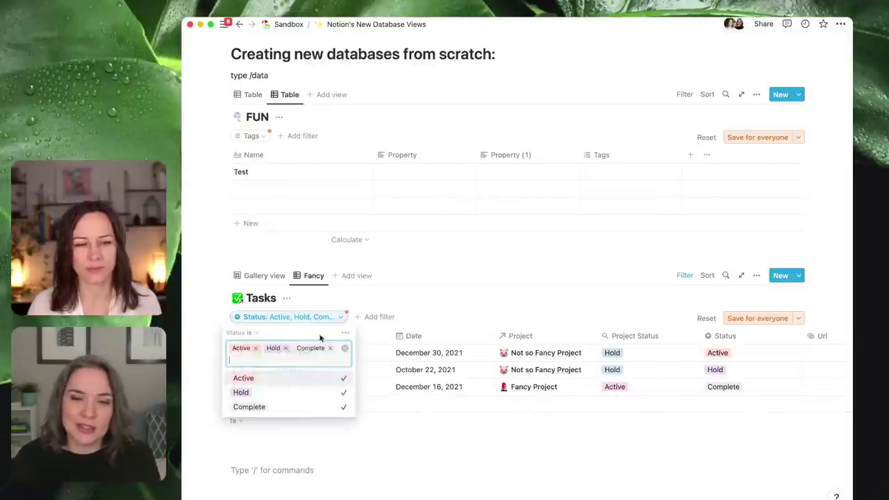
left_click(332, 348)
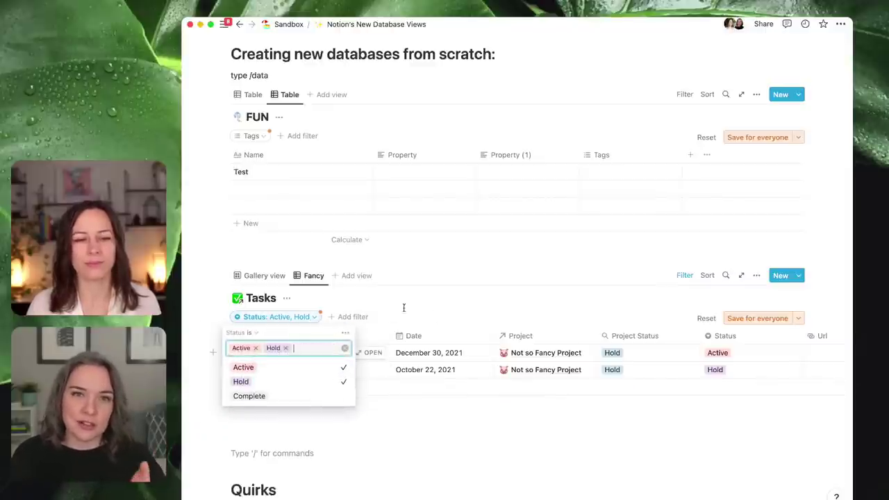
left_click(461, 298)
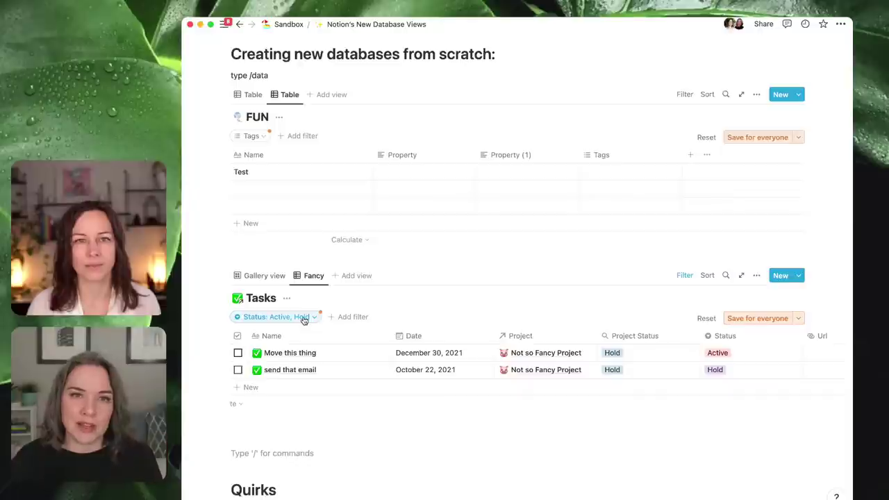
- Add a Done filter set to Unchecked alongside the Status filter
left_click(354, 319)
left_click(318, 431)
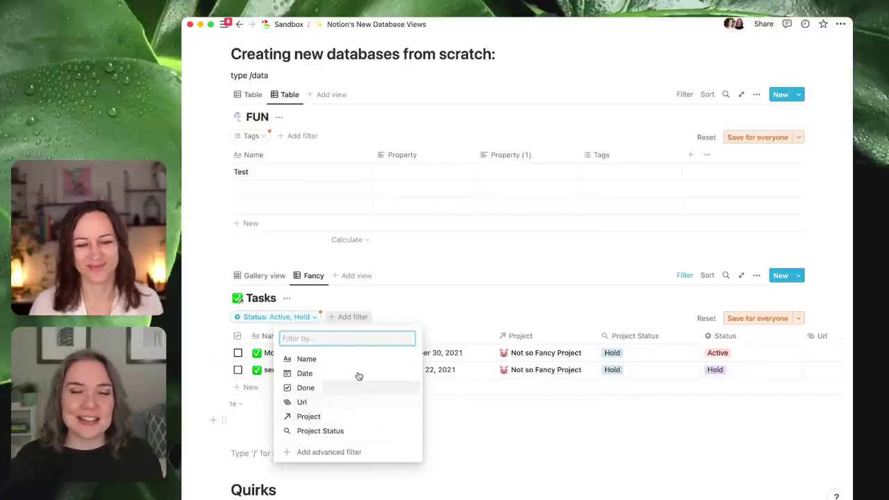
left_click(463, 307)
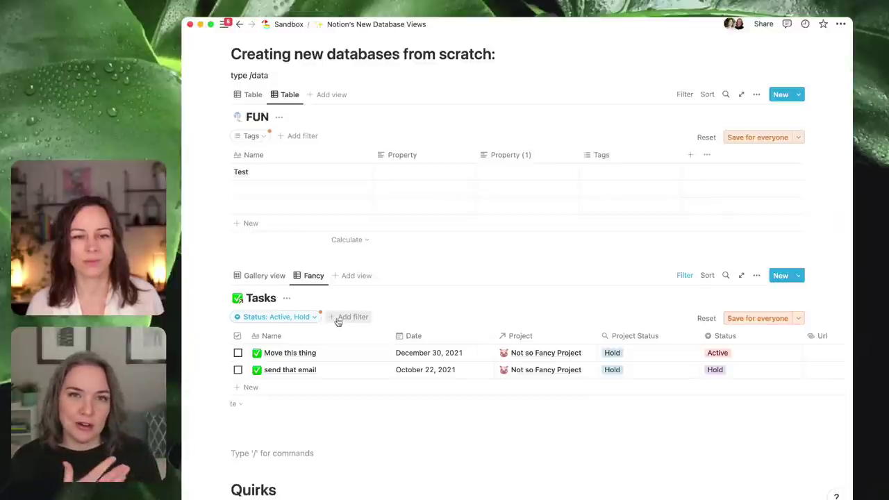
left_click(314, 317)
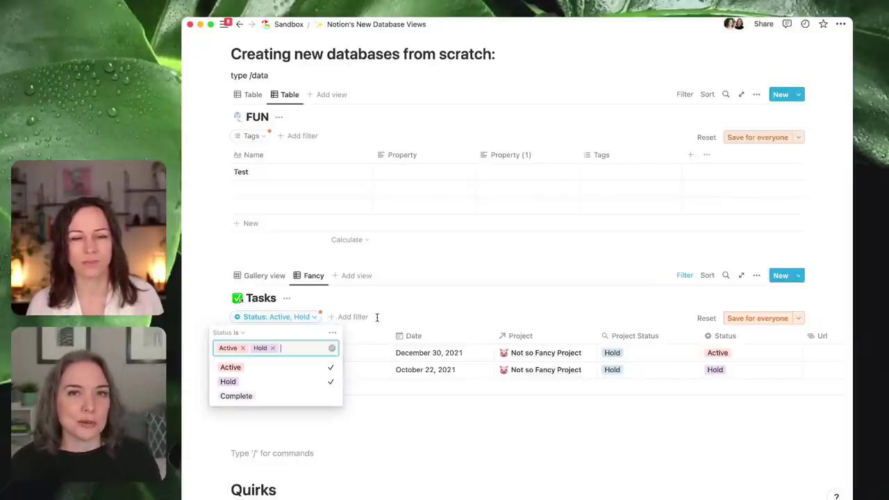
left_click(358, 319)
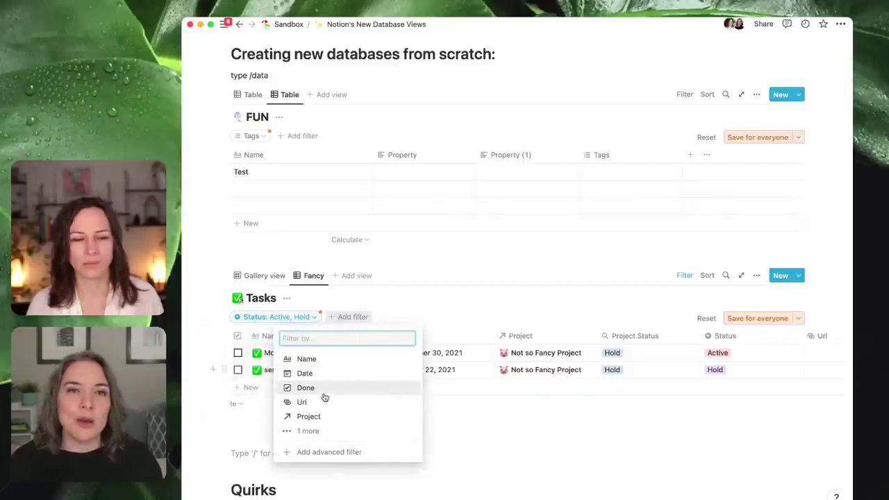
left_click(324, 390)
left_click(336, 352)
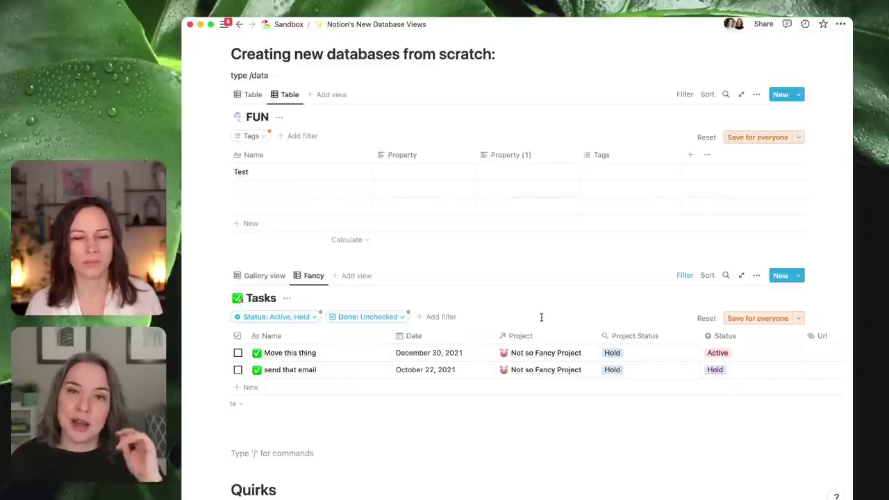
left_click(401, 318)
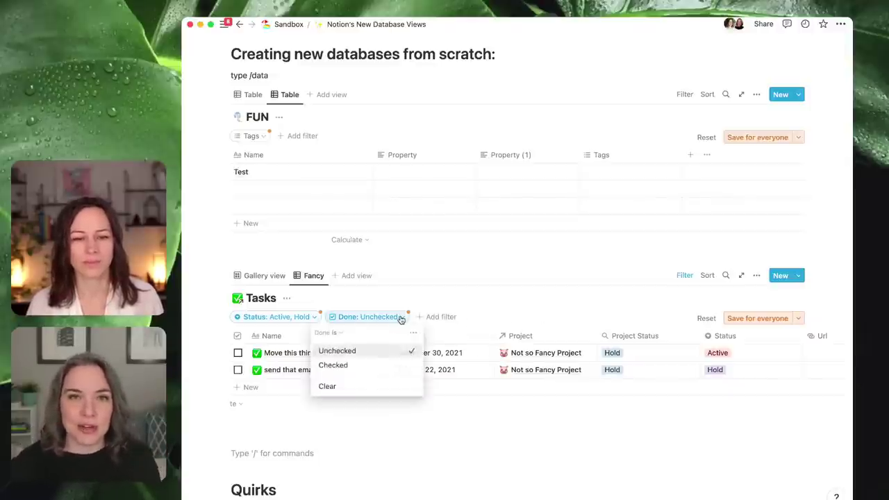
- Toggle the filter bar hidden and shown three times with the Filter button
left_click(684, 276)
left_click(685, 276)
left_click(685, 275)
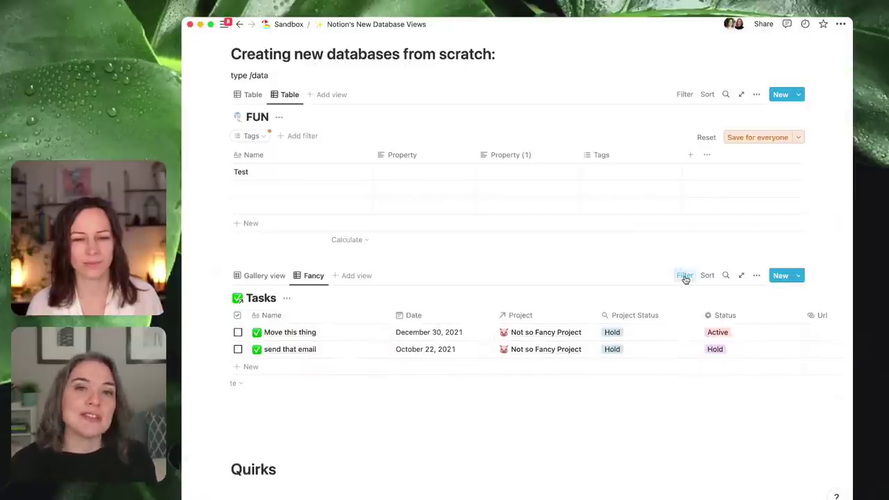
left_click(685, 276)
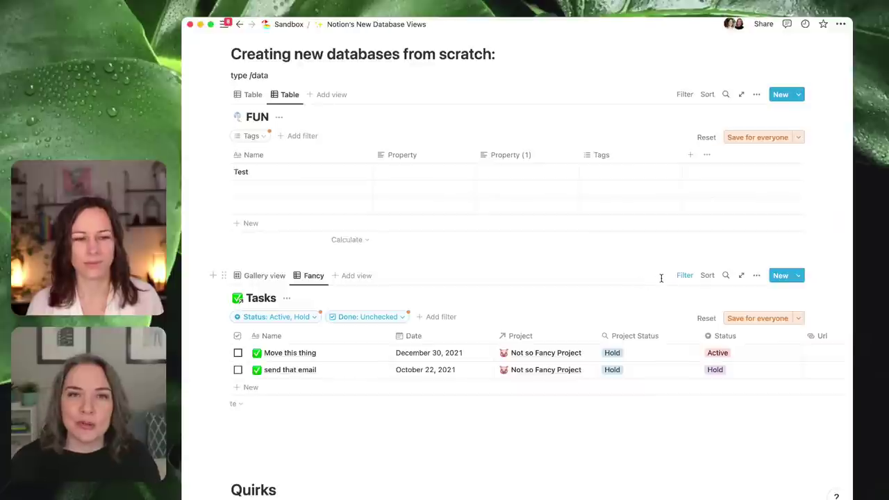
left_click(685, 276)
left_click(684, 275)
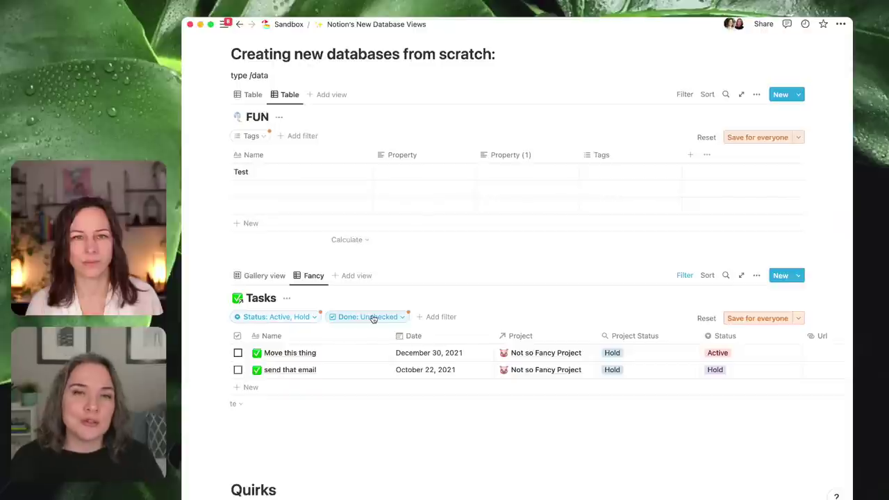
- Create an advanced filter rule: Date on or after December 1, 2021
left_click(439, 318)
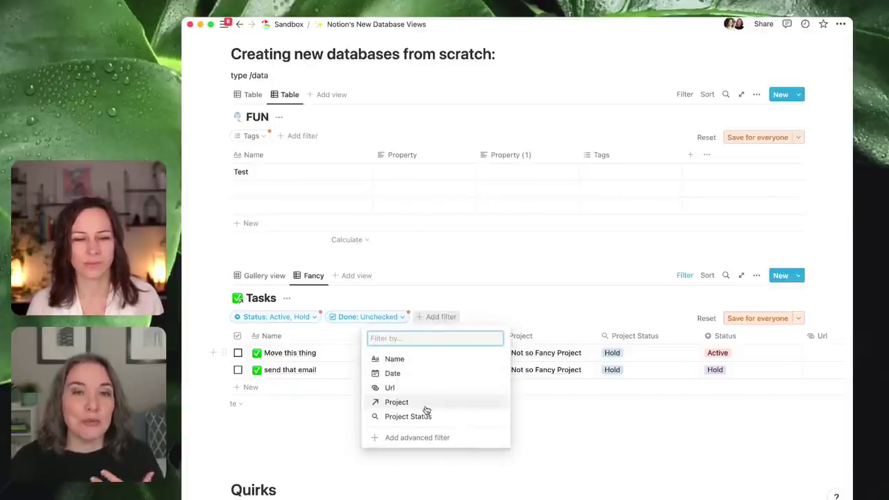
left_click(425, 439)
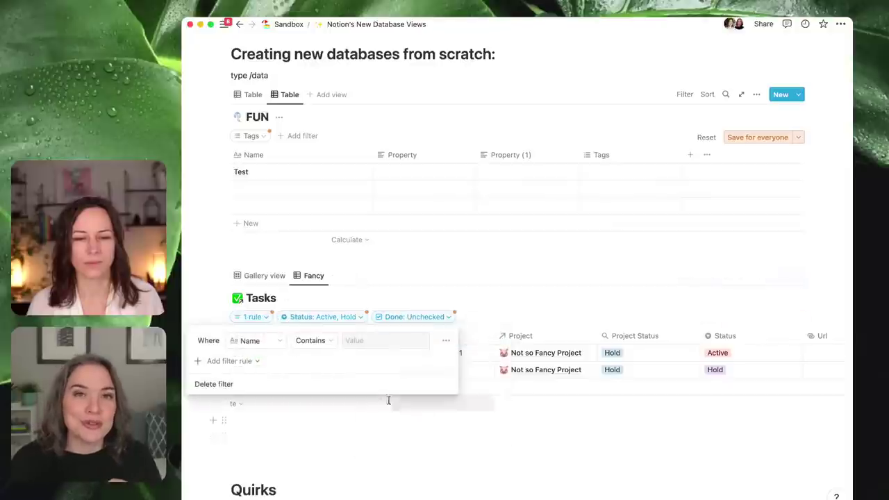
left_click(282, 340)
left_click(252, 396)
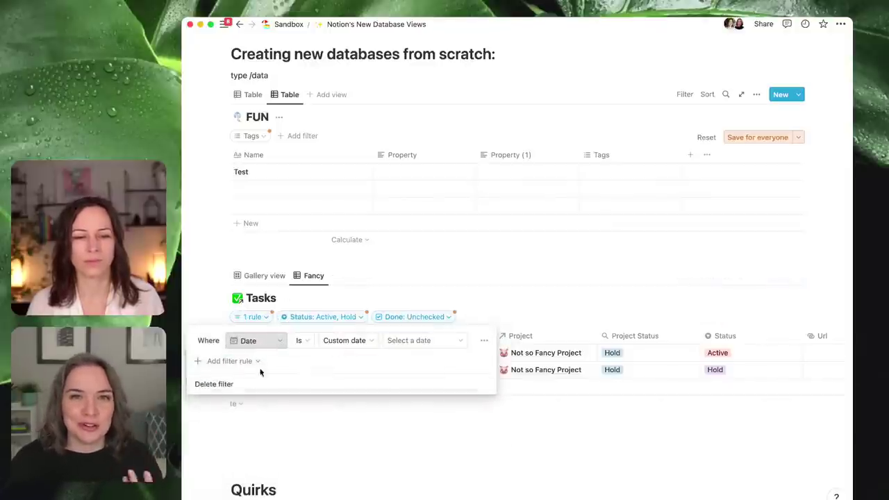
left_click(369, 341)
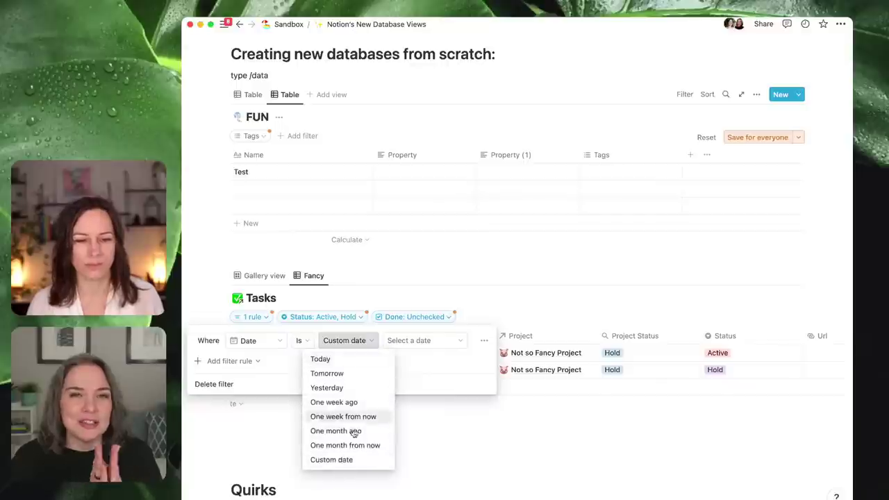
left_click(303, 339)
left_click(303, 339)
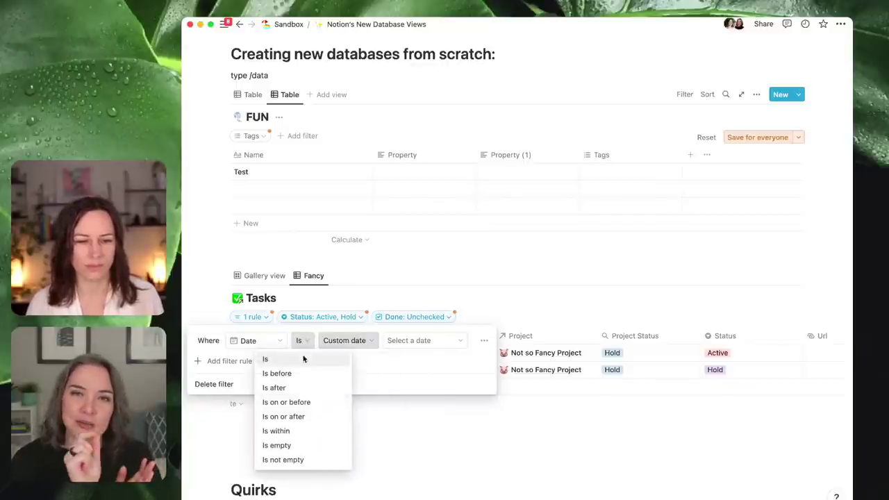
left_click(285, 416)
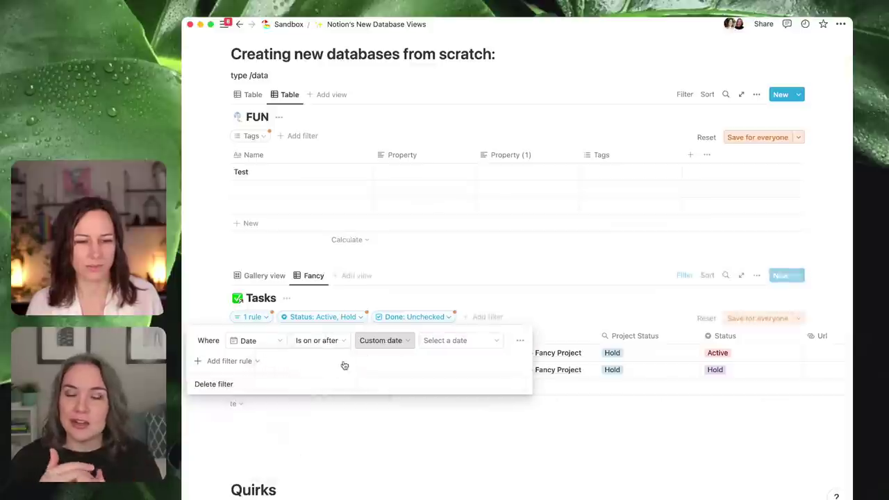
left_click(431, 344)
left_click(498, 207)
left_click(498, 207)
left_click(498, 208)
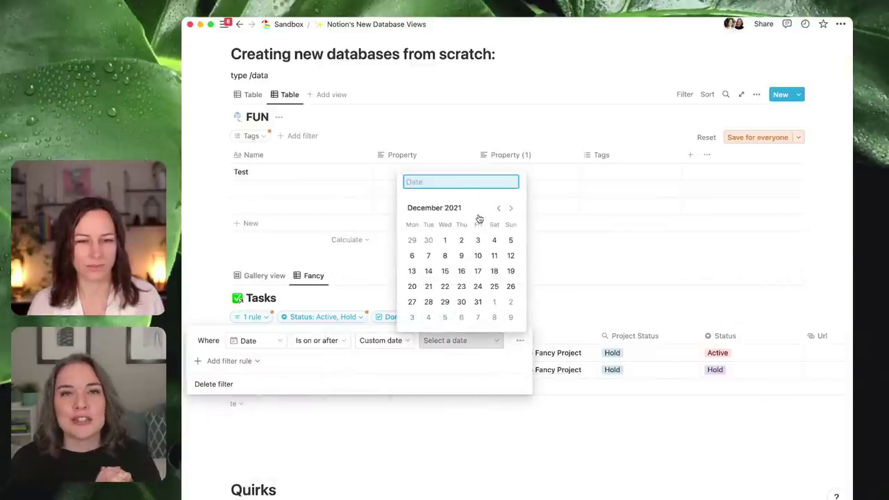
left_click(445, 239)
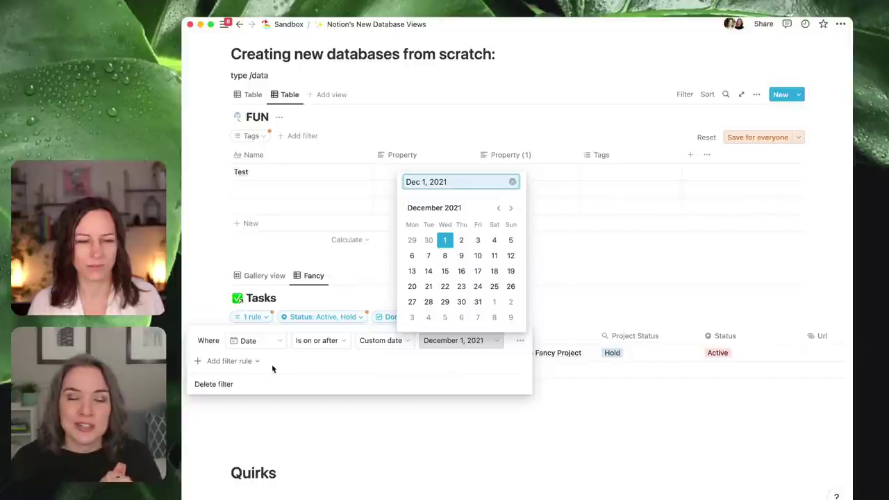
left_click(384, 373)
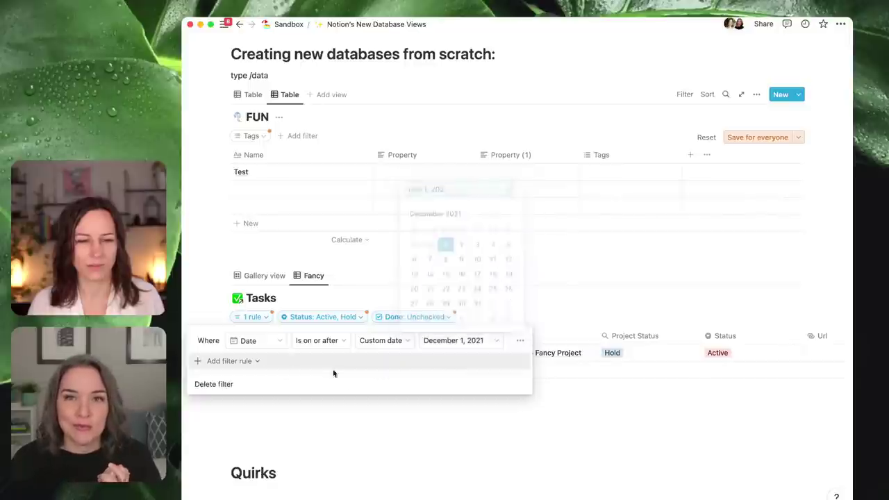
- Add a second advanced rule and base it on Project Status
left_click(237, 362)
left_click(237, 380)
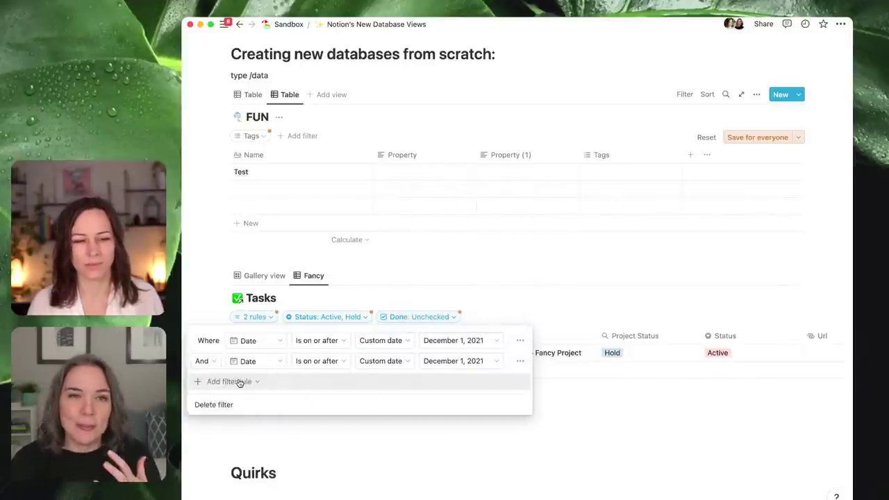
left_click(572, 415)
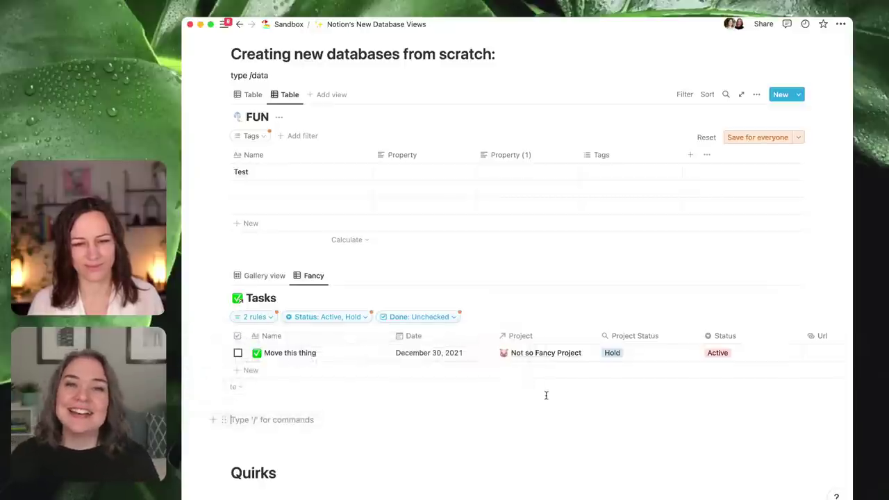
left_click(262, 318)
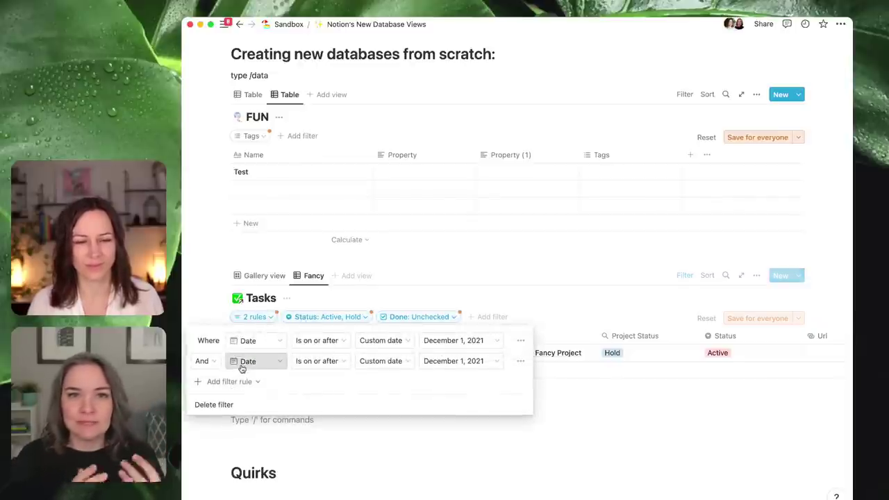
left_click(249, 362)
left_click(243, 448)
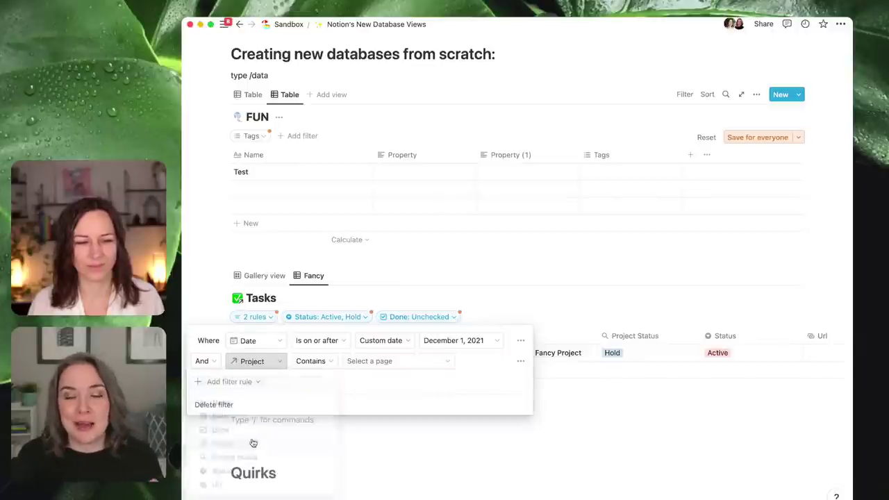
left_click(309, 361)
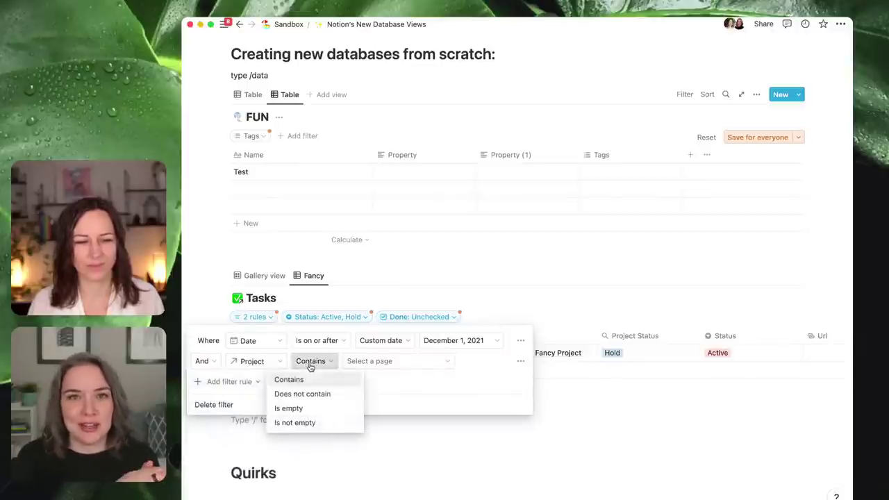
left_click(266, 363)
left_click(259, 362)
left_click(260, 458)
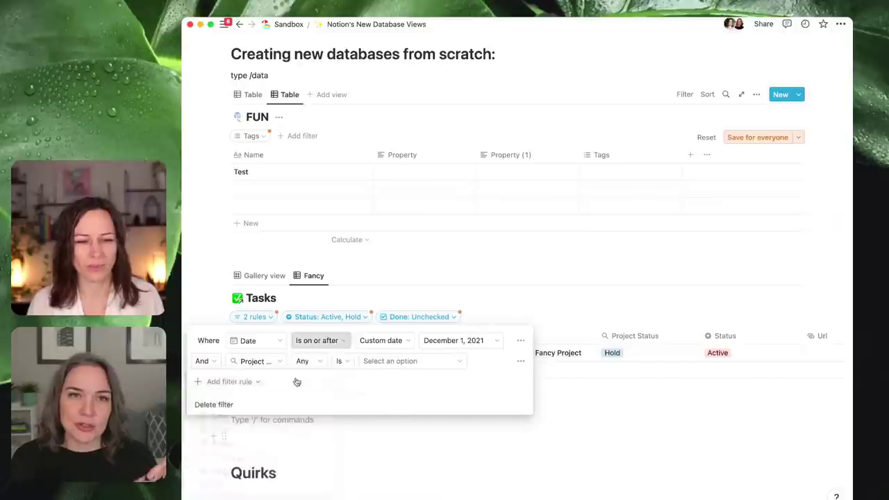
- Include Active, Hold, Cancelled and Completed in the Project Status rule
left_click(375, 361)
left_click(375, 402)
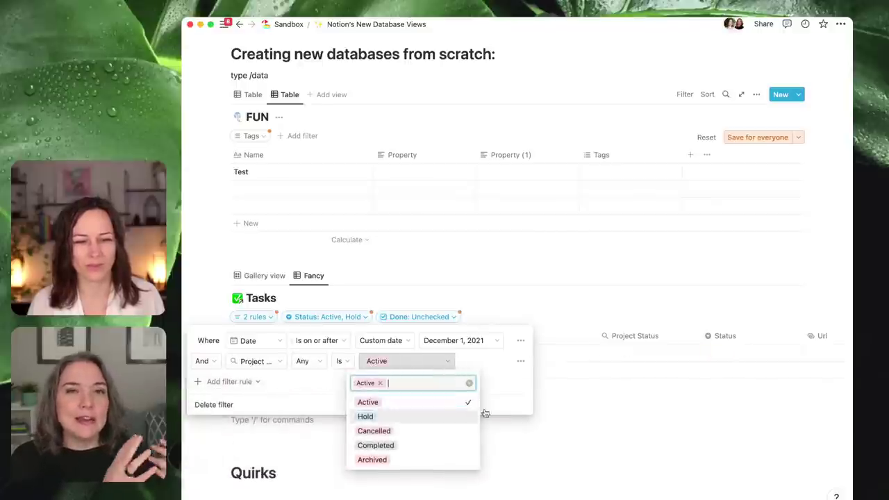
left_click(391, 418)
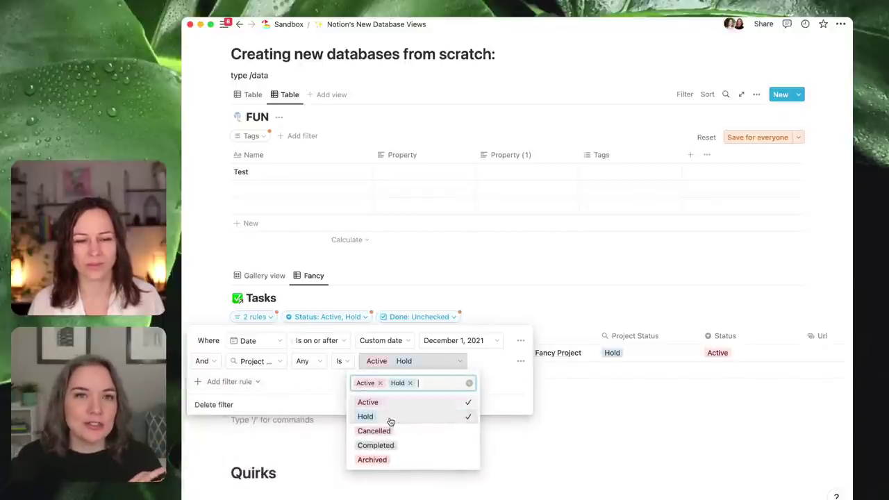
left_click(394, 431)
left_click(402, 456)
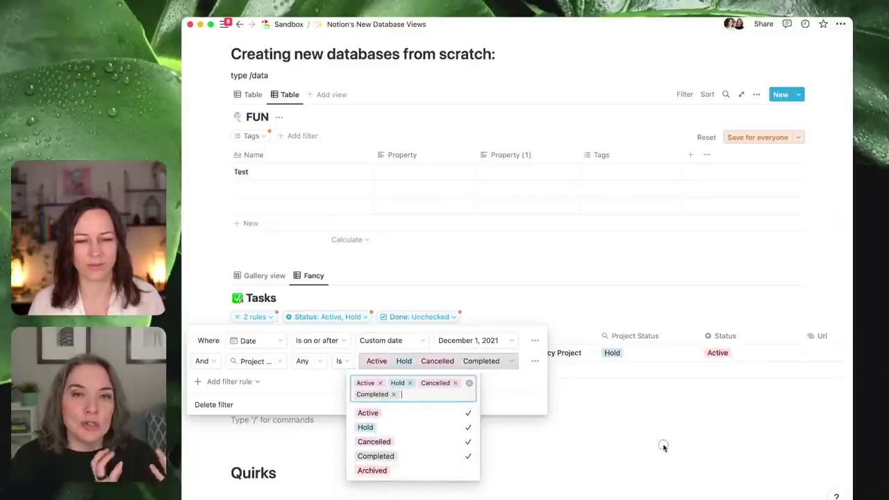
left_click(660, 446)
left_click(663, 440)
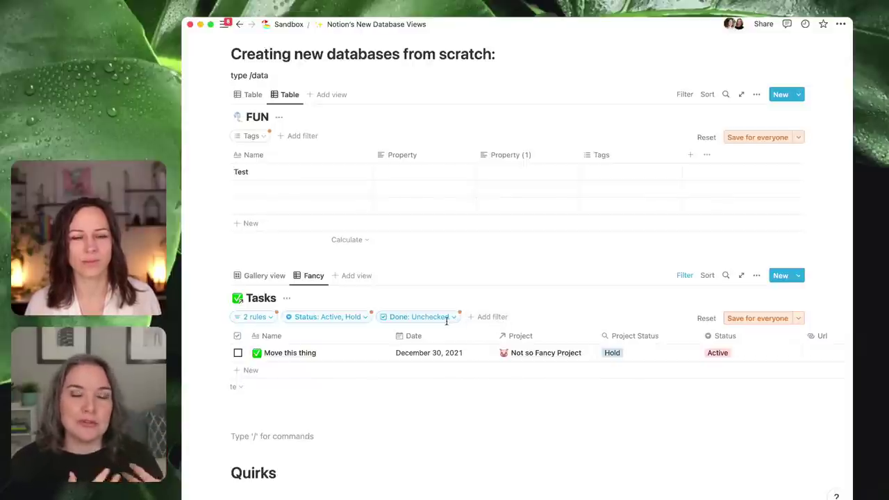
left_click(262, 316)
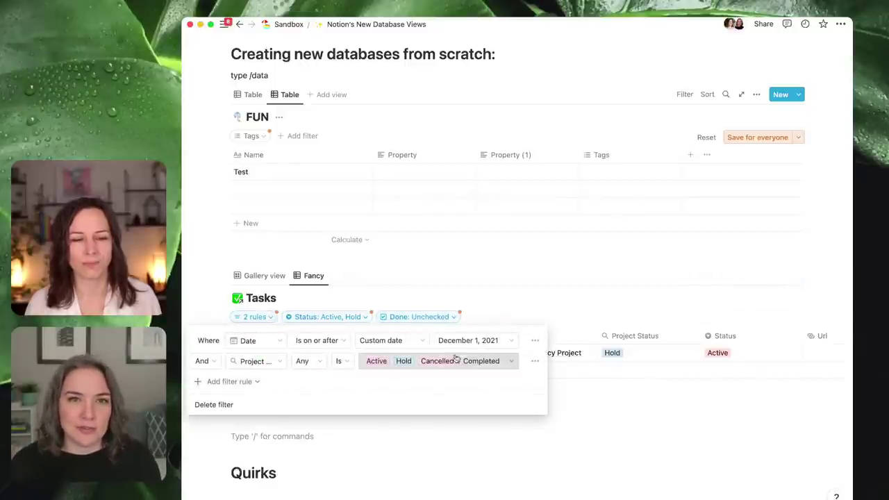
left_click(603, 305)
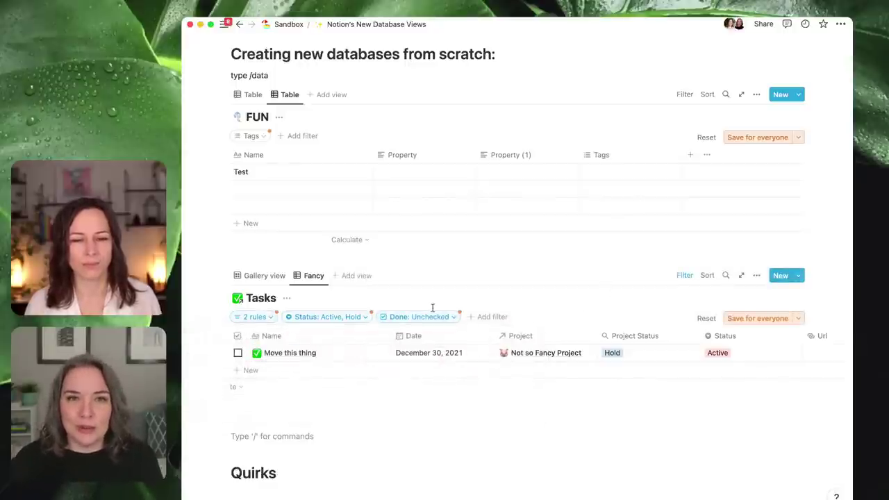
left_click(456, 319)
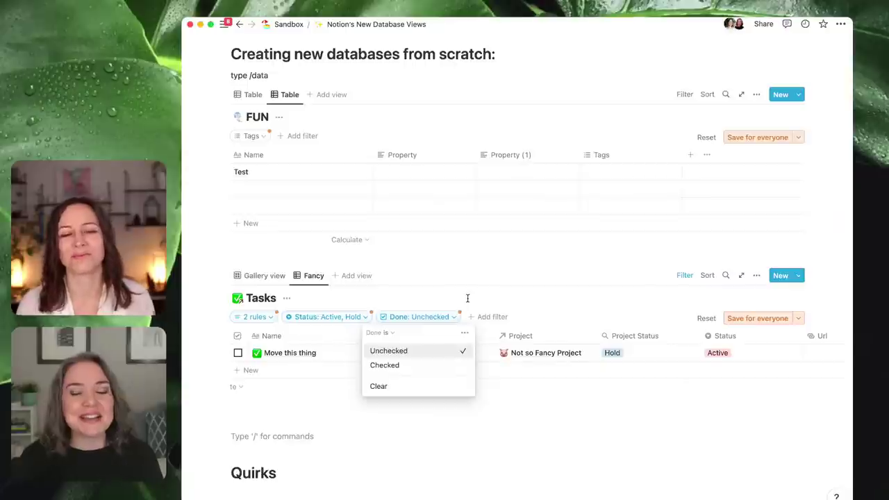
left_click(260, 315)
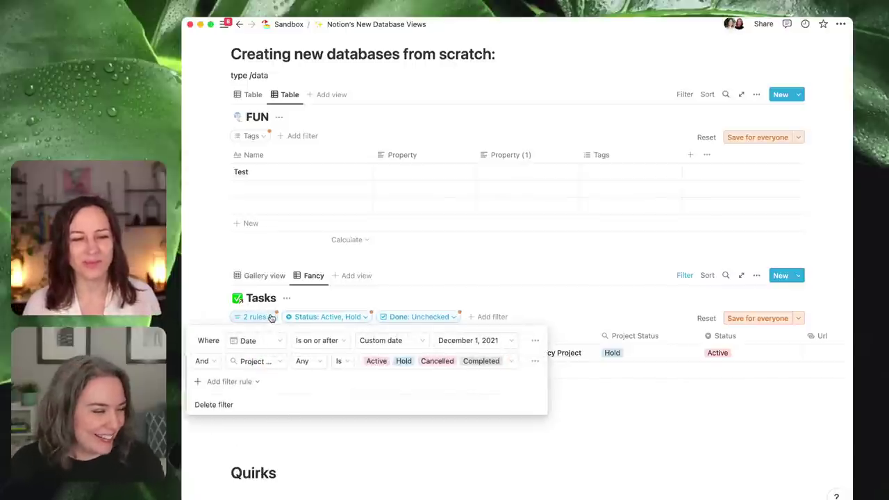
key("Escape")
left_click(458, 317)
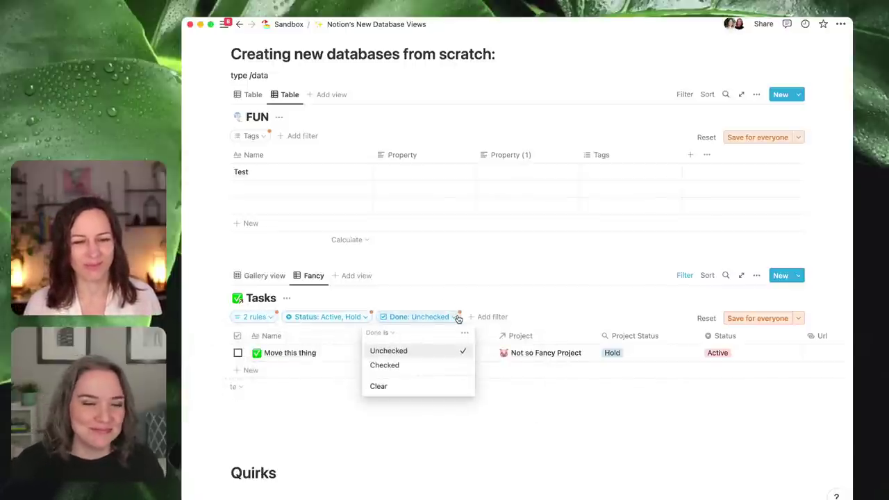
left_click(465, 333)
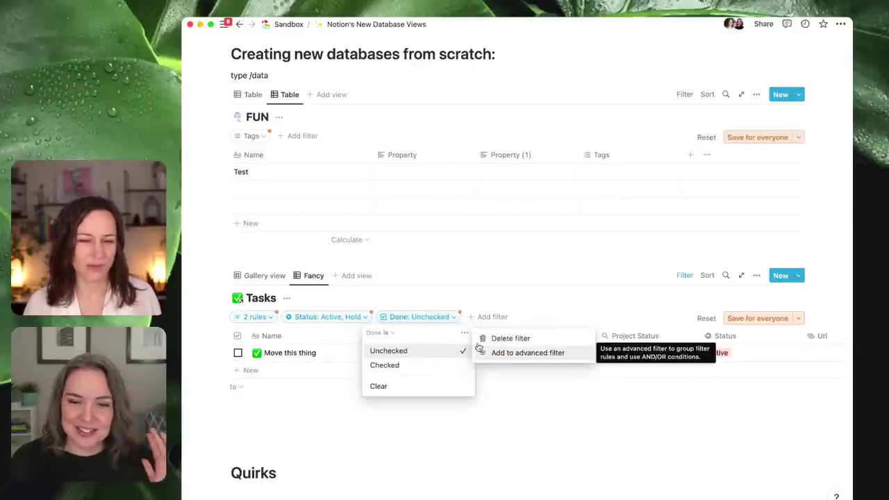
key("Escape")
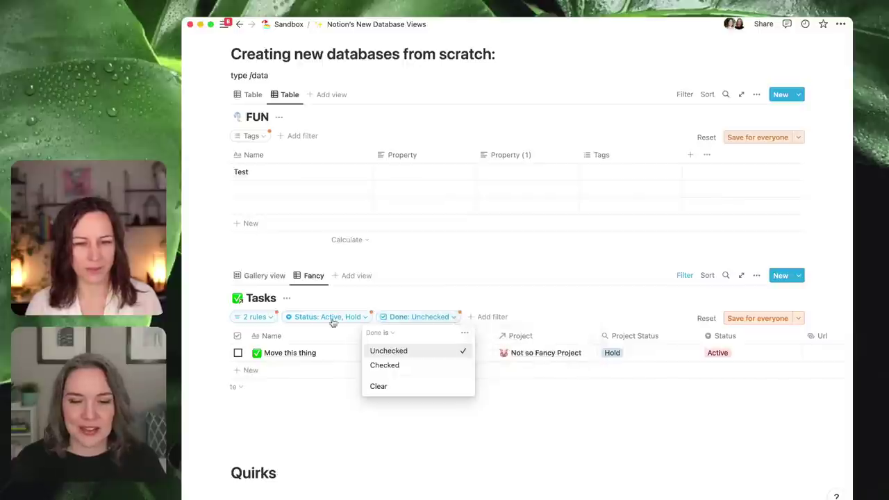
left_click(559, 312)
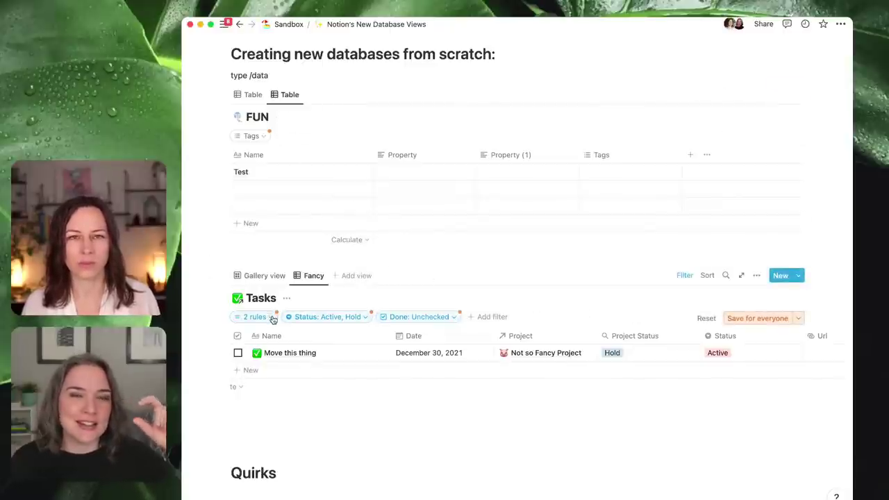
- Add Complete to the Status filter and save the filters for everyone
left_click(331, 317)
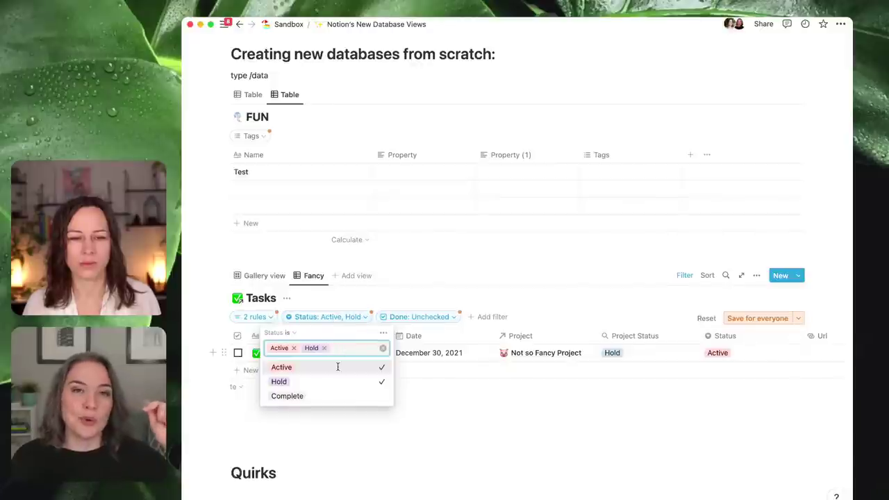
left_click(343, 402)
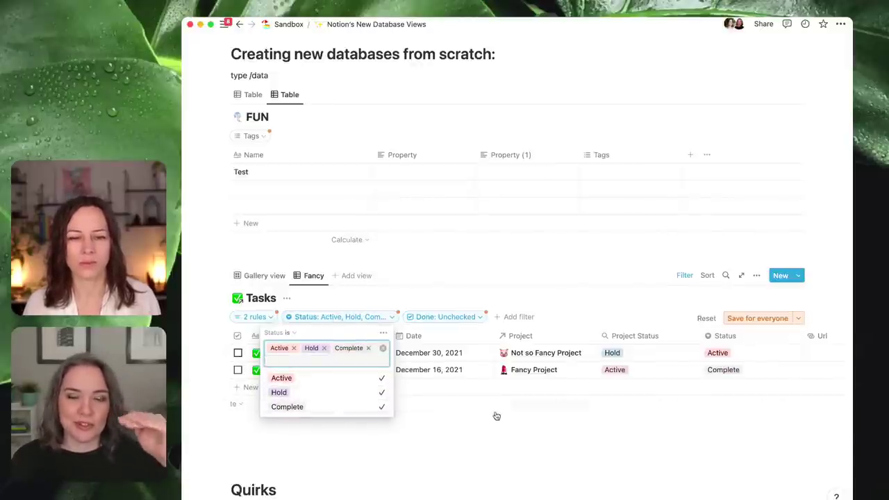
left_click(473, 440)
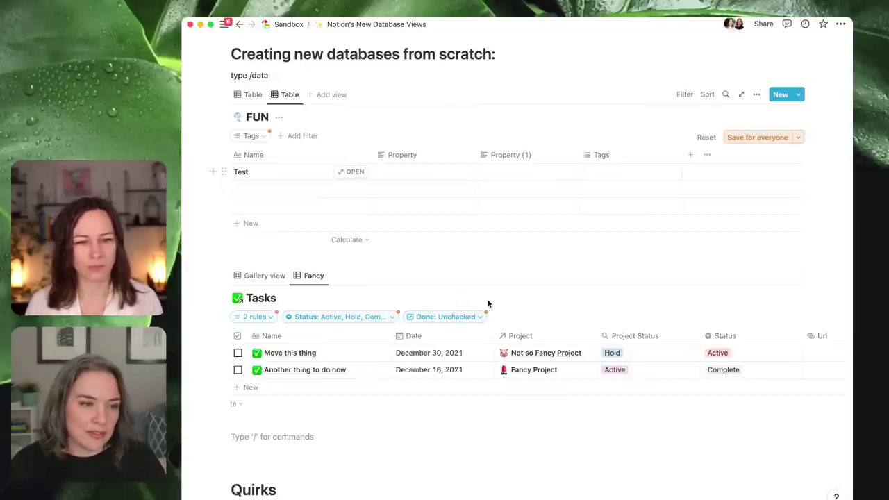
left_click(757, 318)
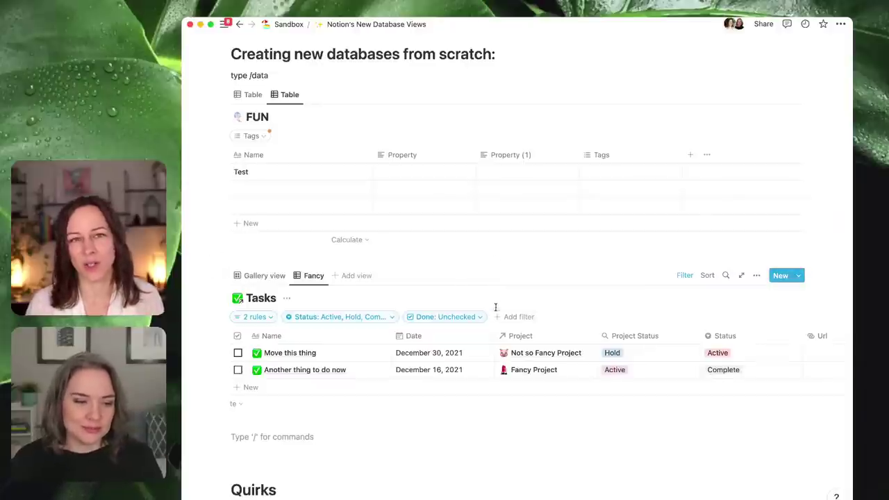
mouse_move(185, 173)
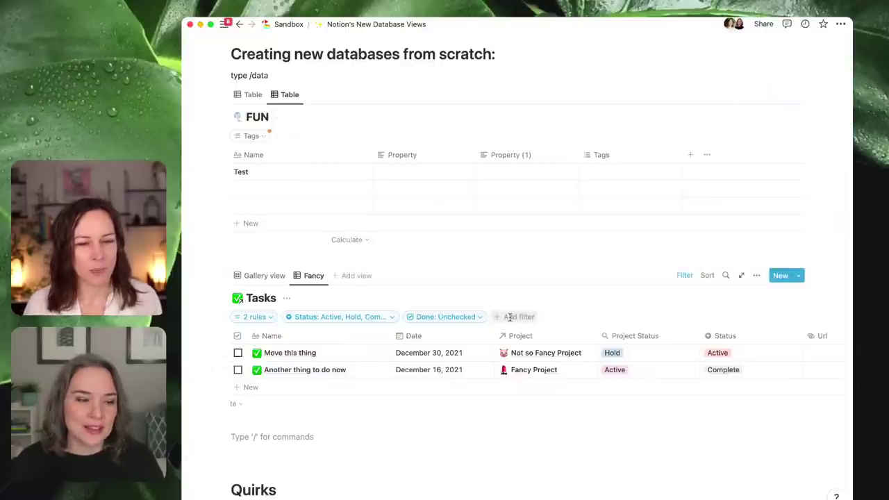
- Add a separate Date filter with the condition on or before
left_click(258, 318)
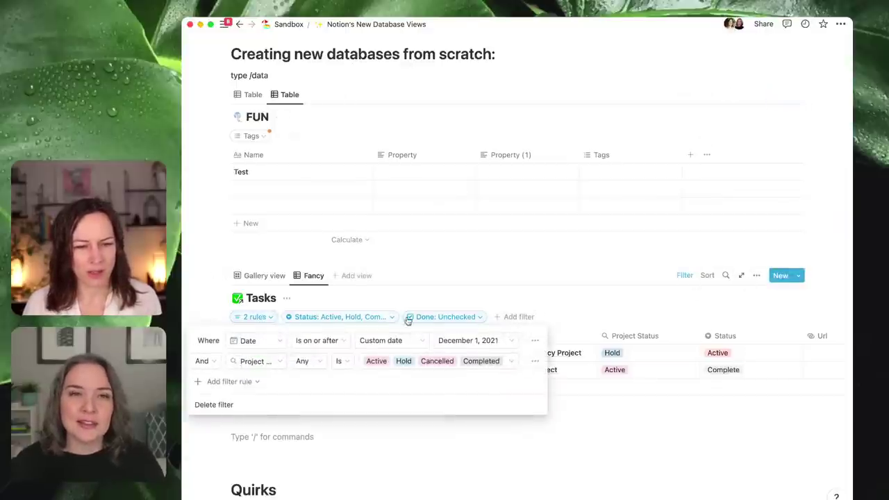
left_click(527, 317)
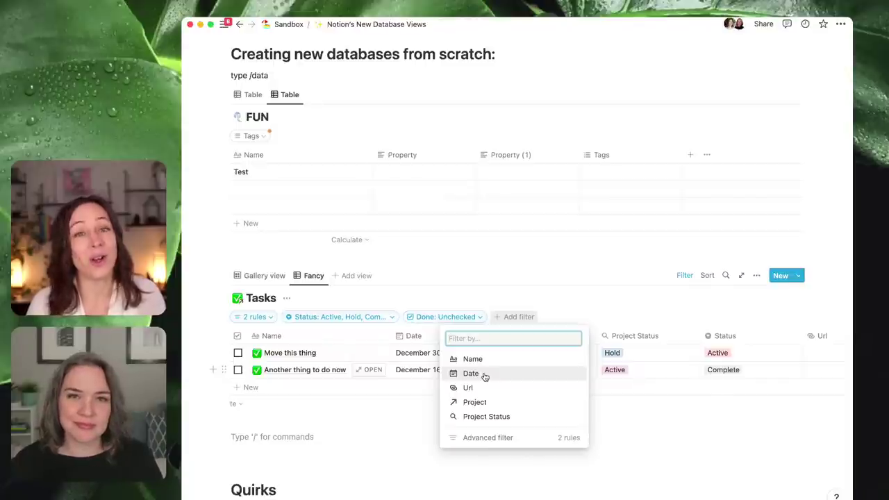
left_click(485, 375)
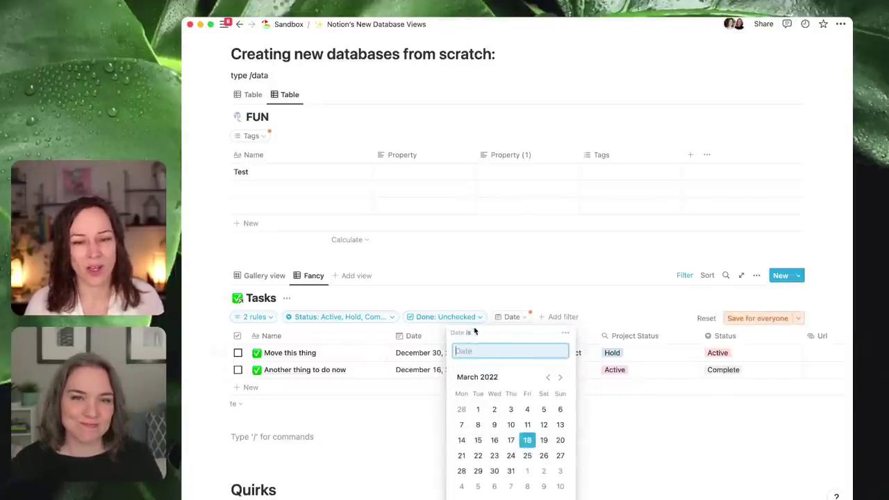
left_click(473, 333)
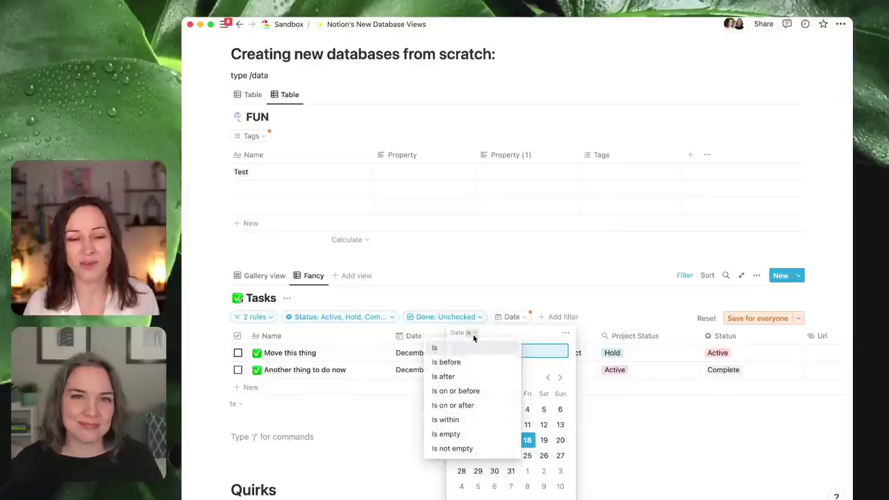
left_click(471, 391)
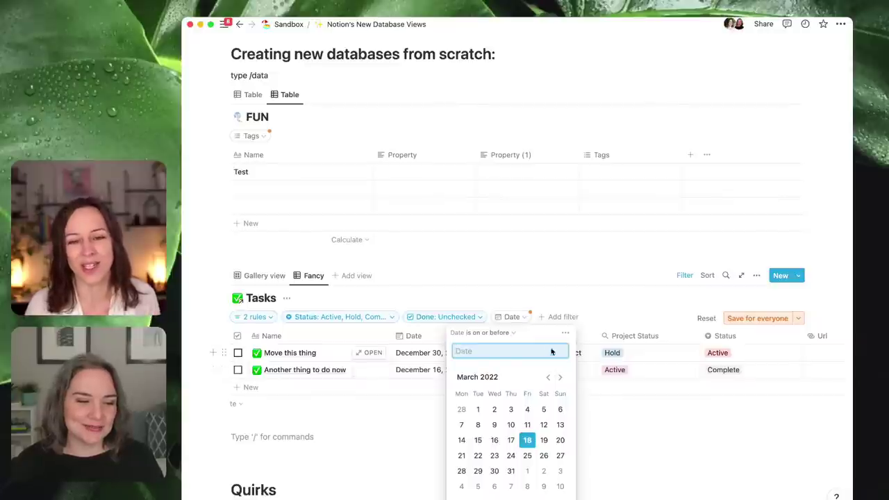
- Move the Date filter into the advanced filter as a third rule, then remove that rule
left_click(566, 334)
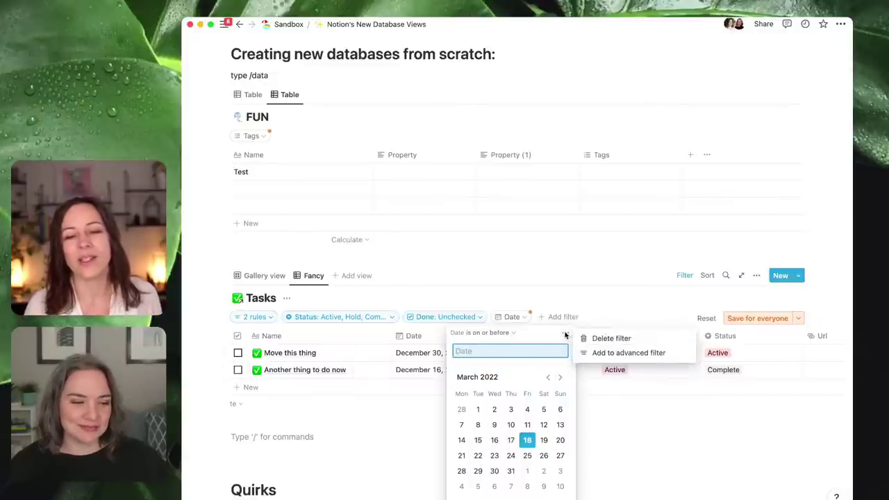
left_click(601, 354)
left_click(320, 382)
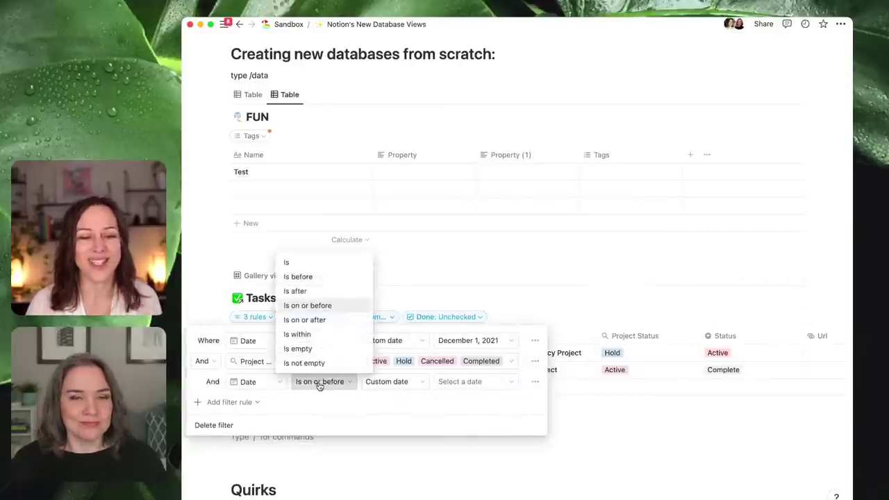
left_click(447, 414)
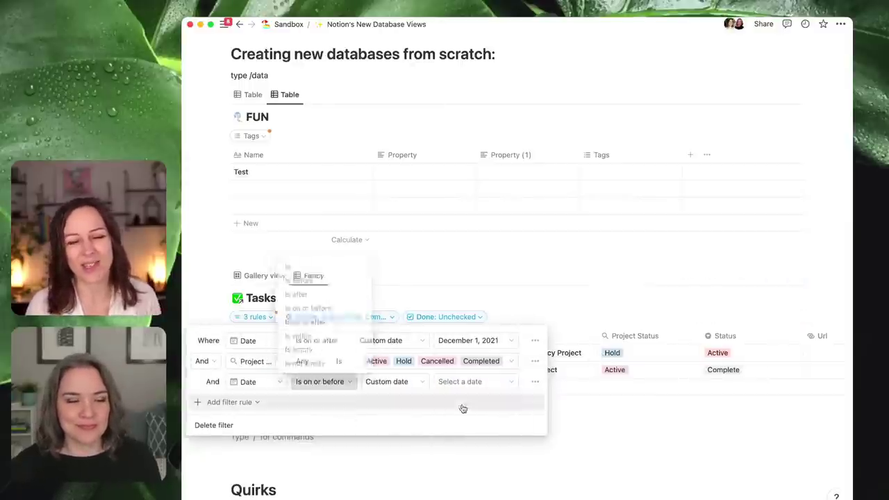
left_click(535, 384)
left_click(510, 399)
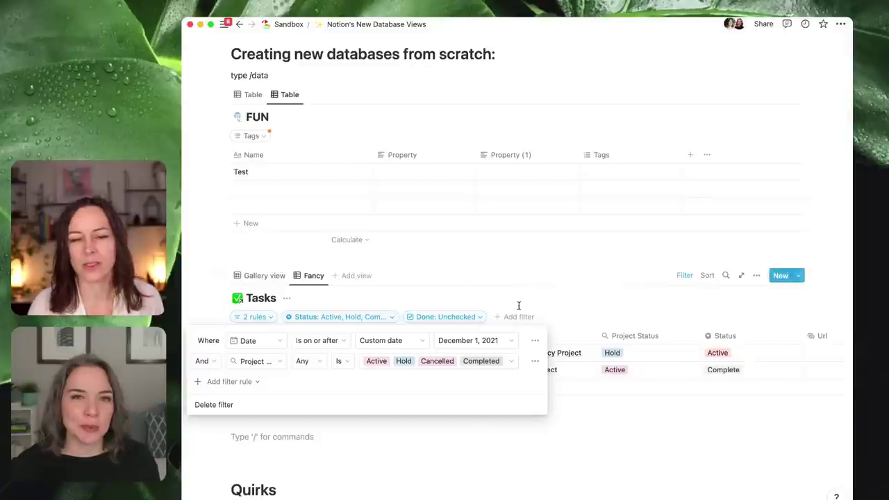
left_click(518, 305)
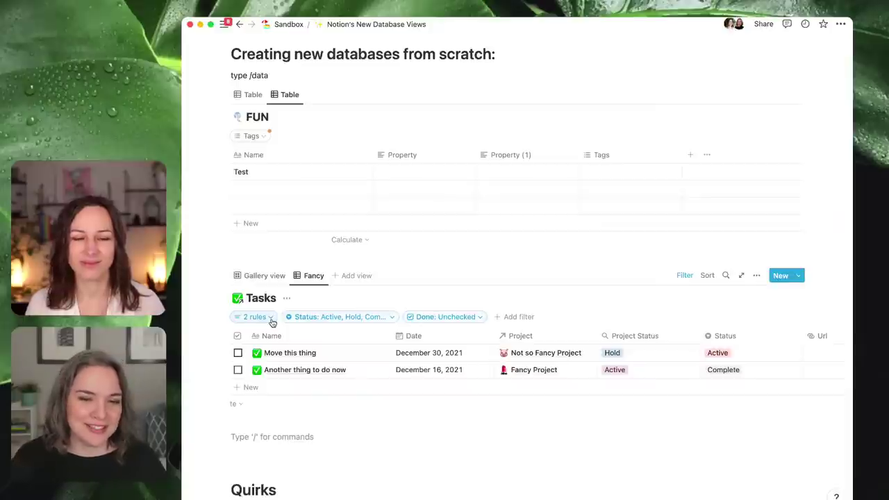
- Clear the Done filter's Unchecked value so checked tasks are no longer excluded
left_click(479, 318)
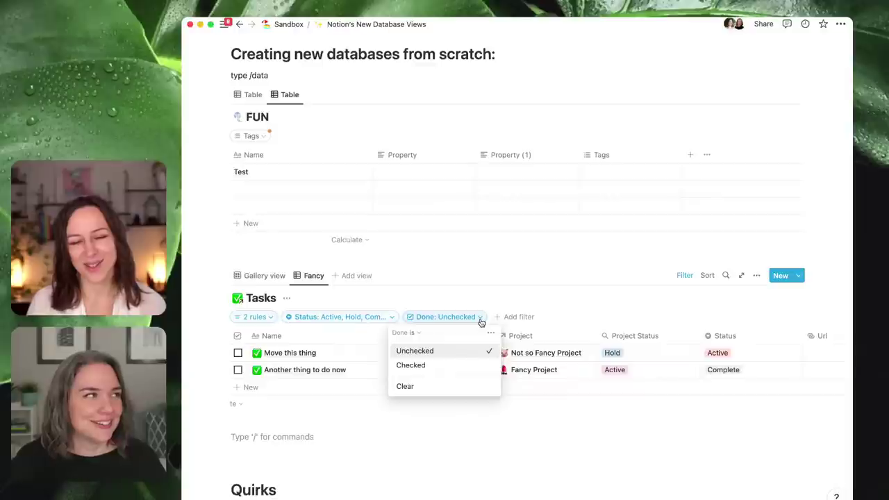
left_click(478, 320)
left_click(480, 320)
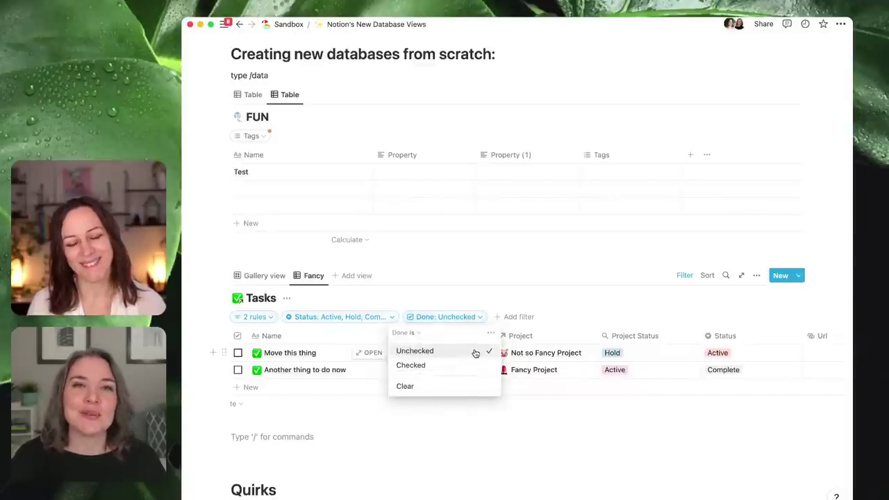
left_click(459, 394)
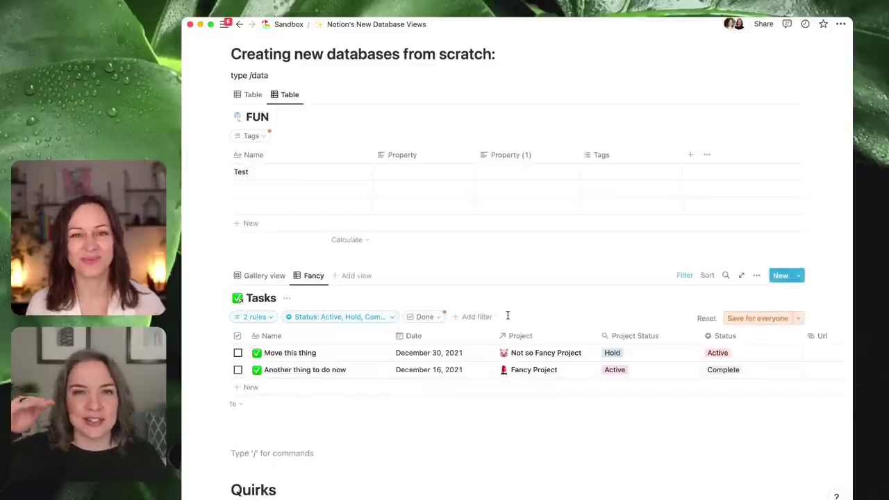
left_click(438, 318)
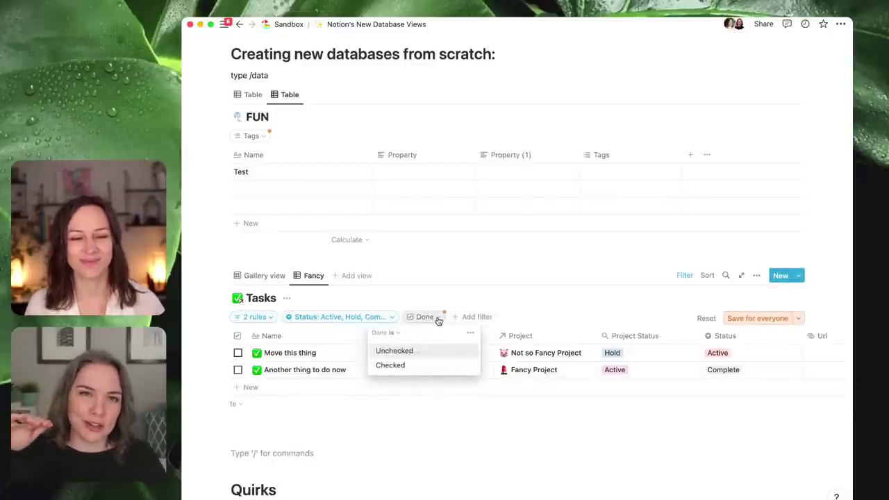
left_click(558, 305)
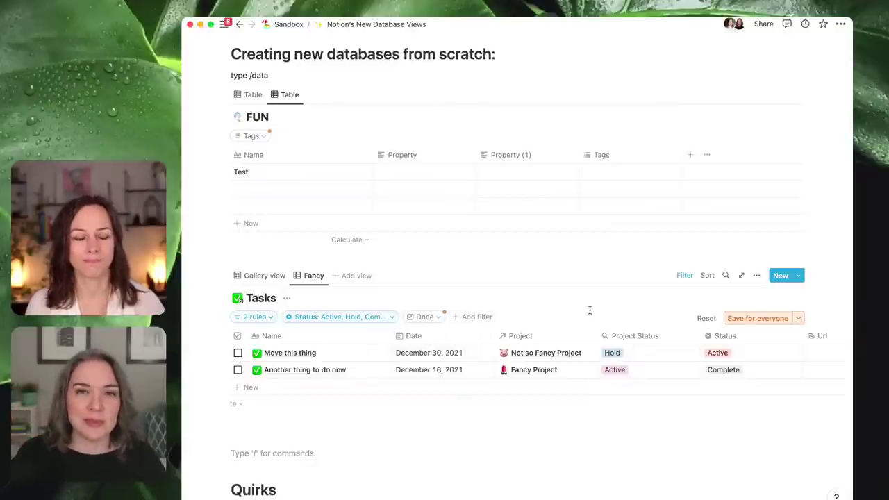
left_click(432, 318)
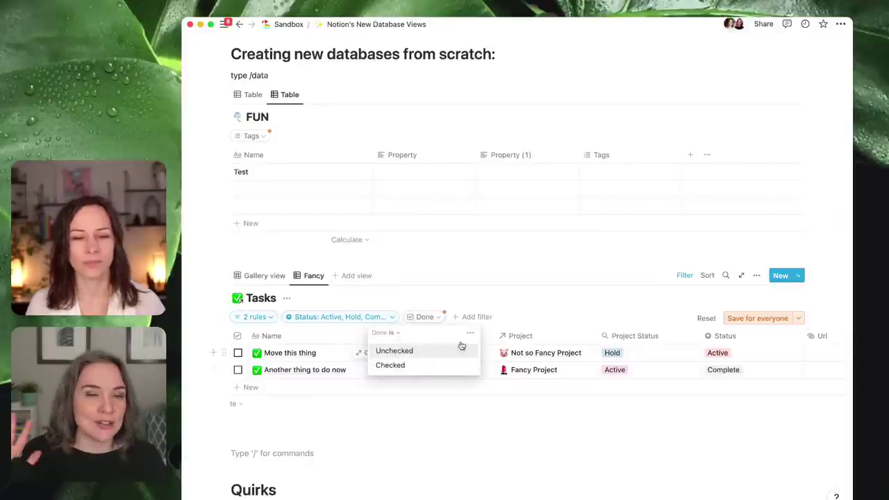
left_click(562, 306)
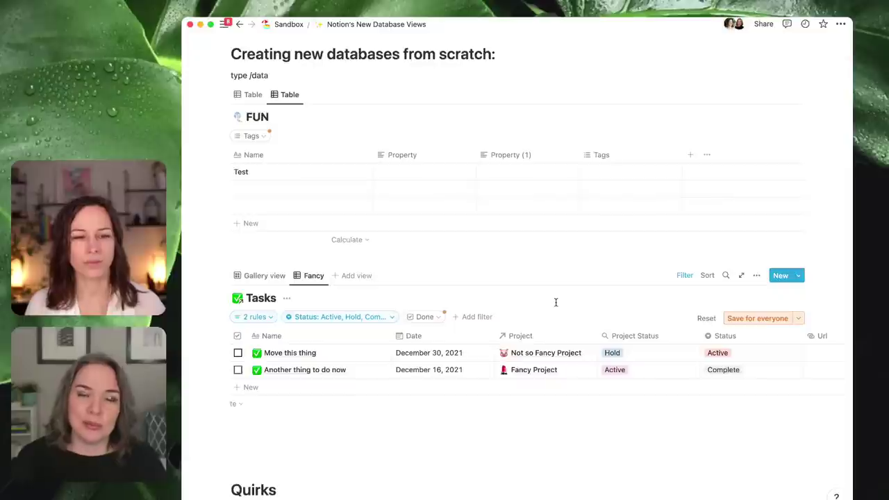
- Rename the Fancy view to 'Tasks' and save its filter changes for everyone
left_click(313, 277)
left_click(318, 296)
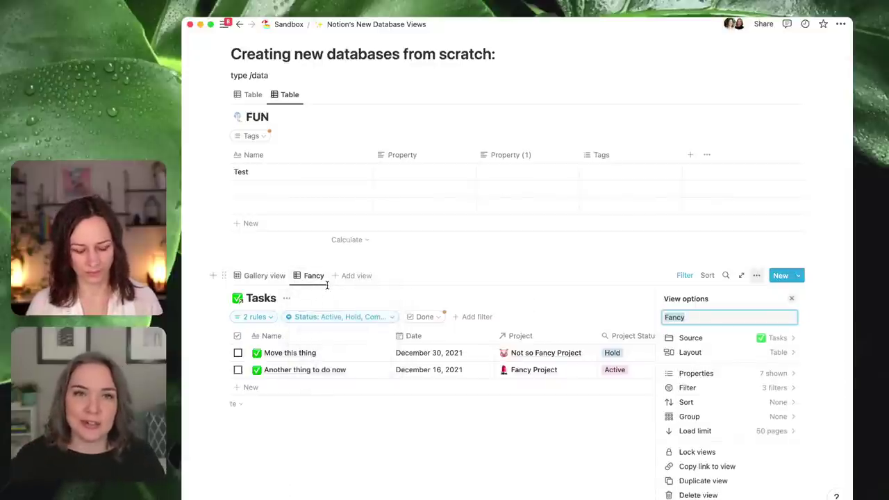
type("Tasks")
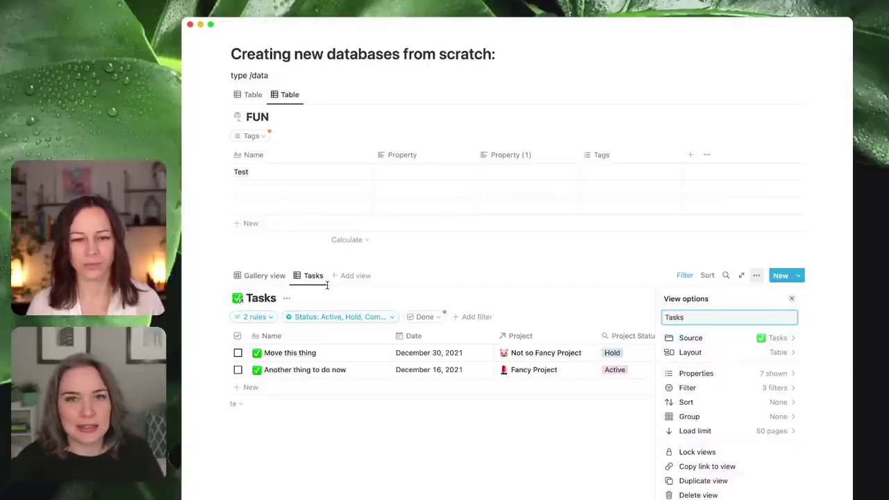
left_click(347, 441)
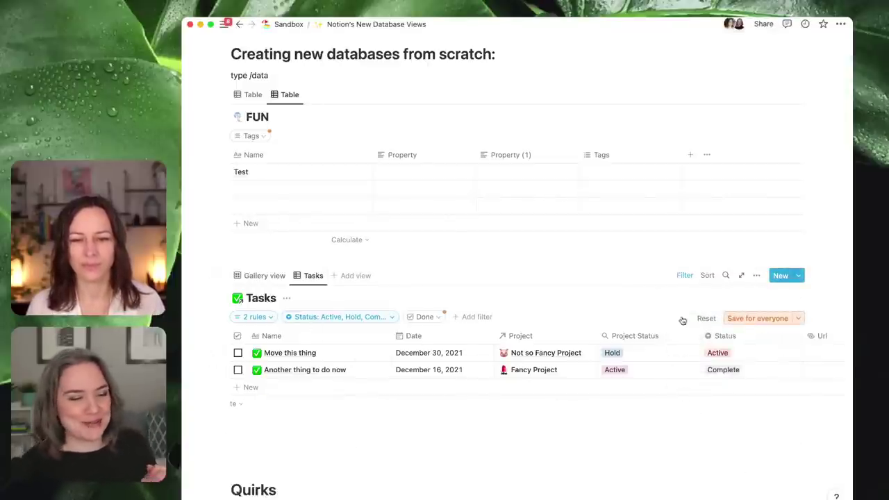
left_click(749, 319)
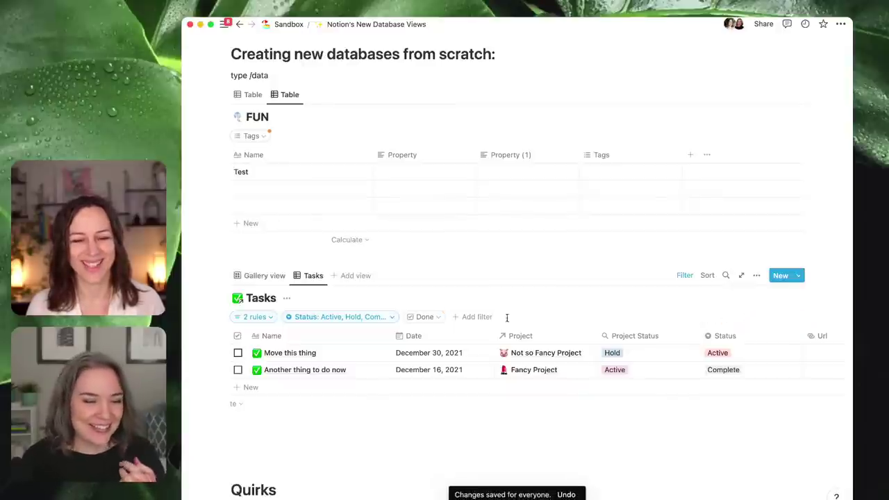
- Hide the Tasks database title above the table and collapse the filter chip row
left_click(684, 278)
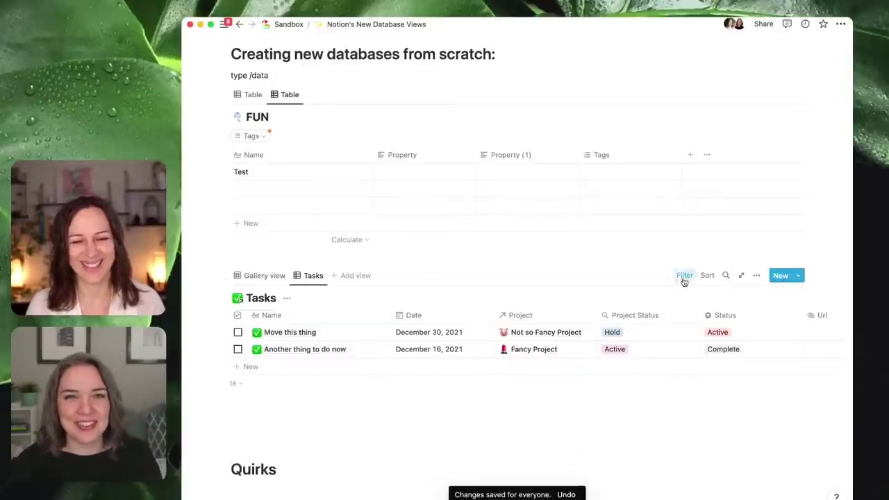
left_click(286, 300)
left_click(279, 352)
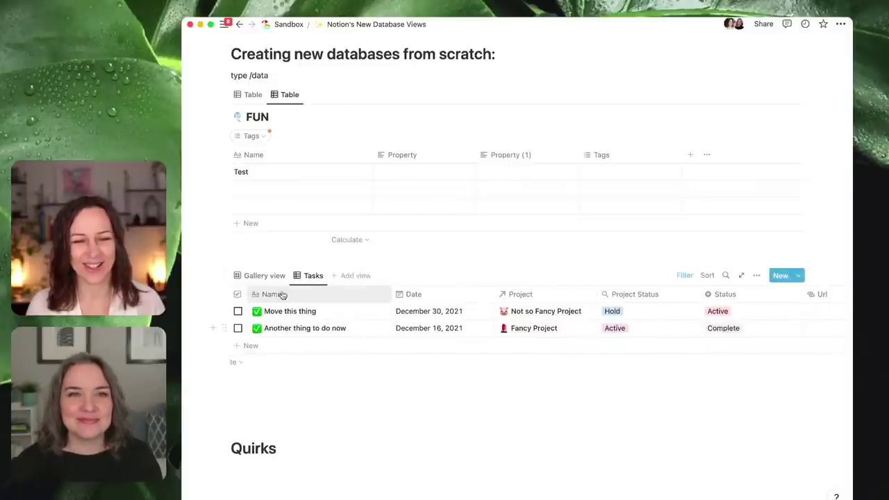
left_click(684, 278)
left_click(685, 277)
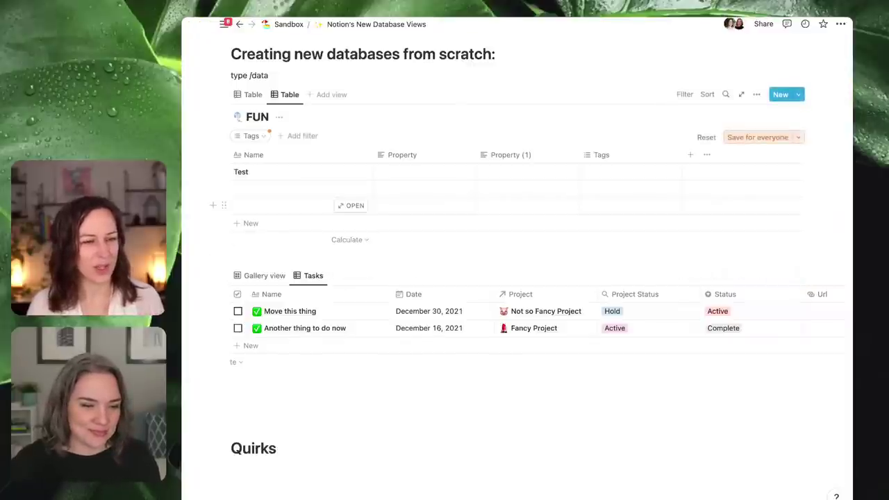
scroll(374, 270, "down", 1)
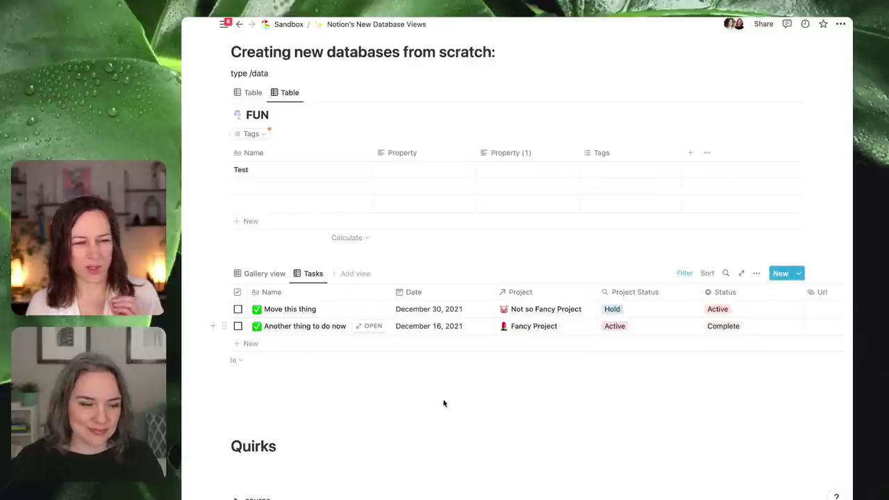
scroll(444, 396, "down", 4)
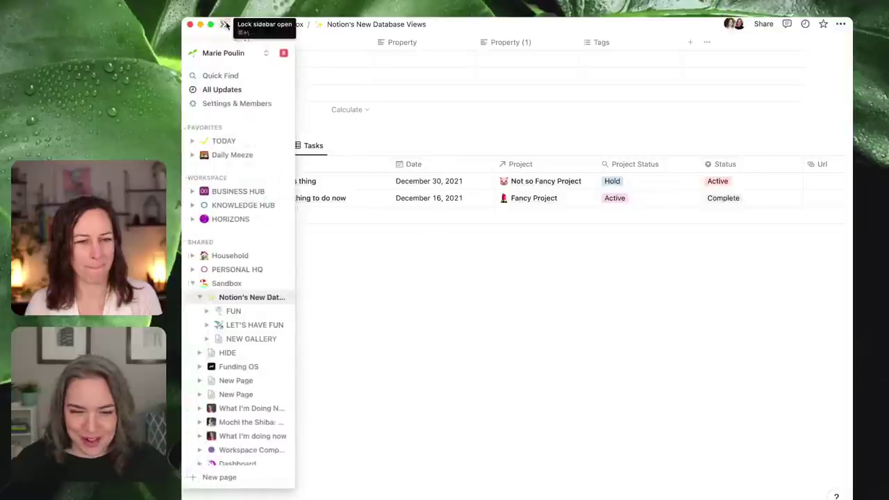
left_click(226, 25)
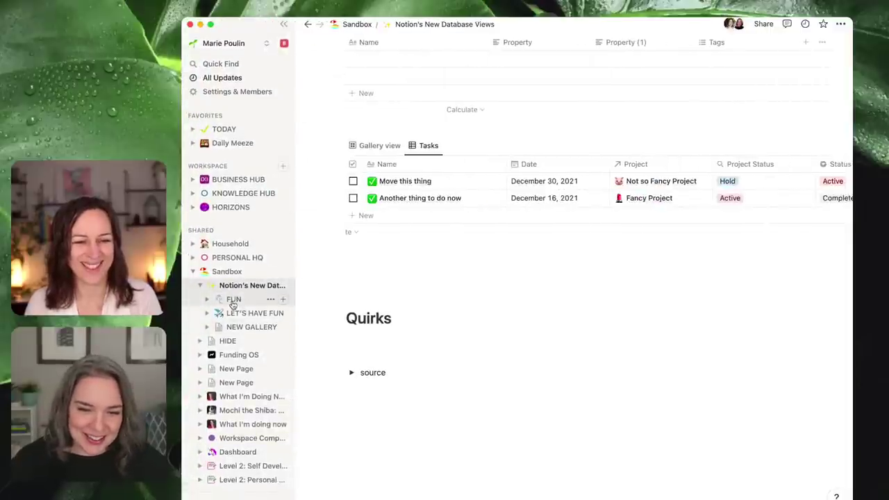
left_click(200, 287)
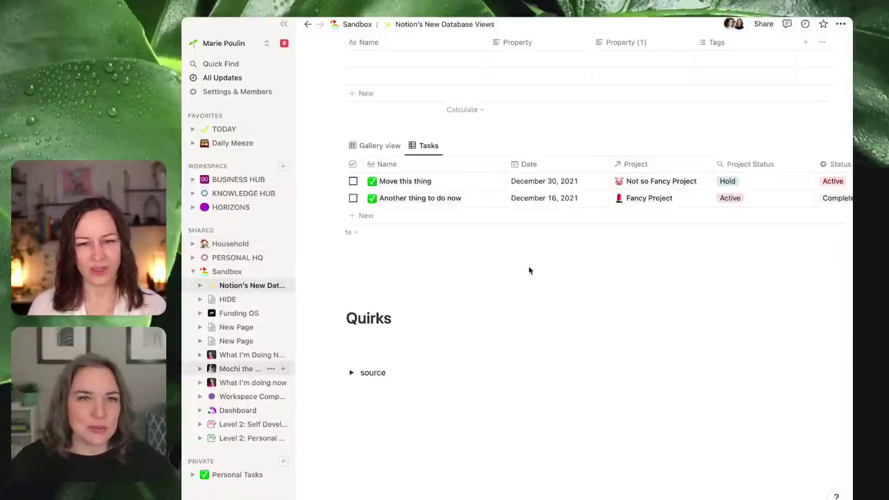
left_click(284, 25)
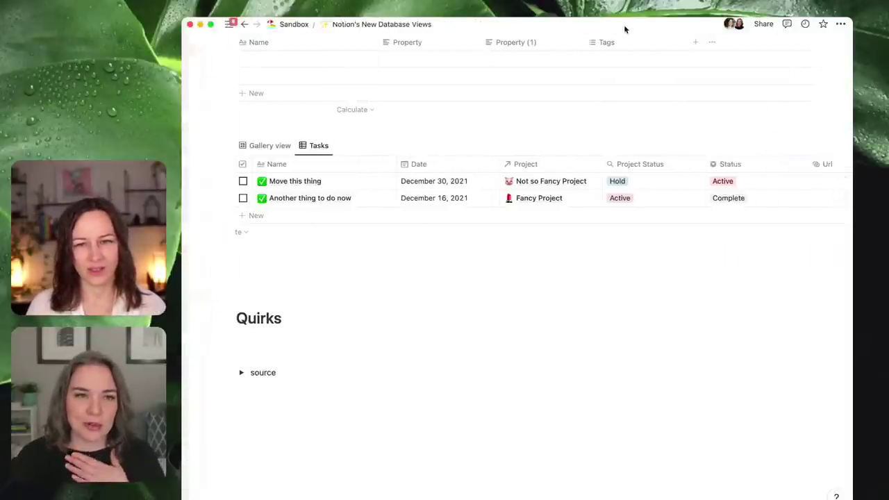
scroll(685, 258, "up", 2)
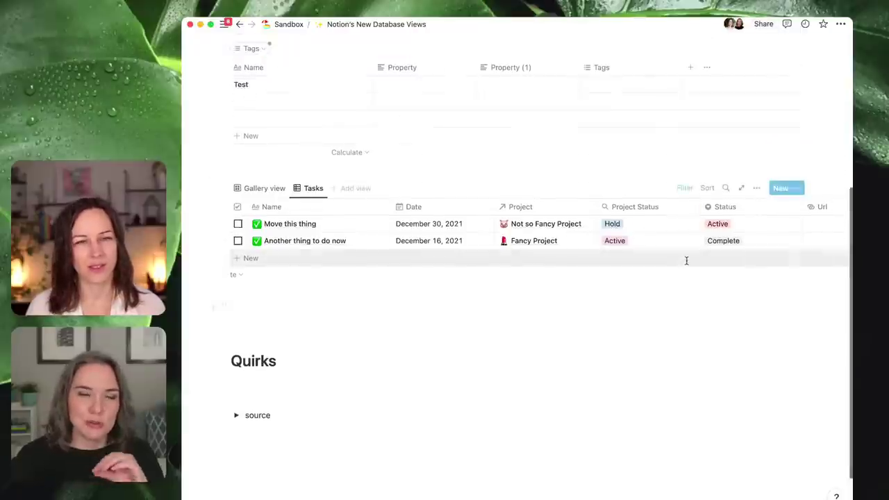
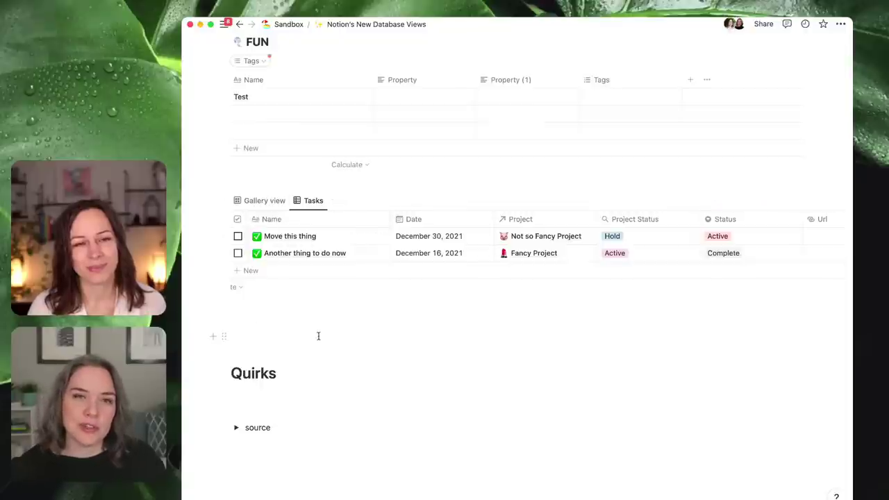
- Flip the Tasks database between Gallery and Tasks views, then open FUN as a full page
scroll(323, 334, "up", 2)
scroll(308, 122, "up", 1)
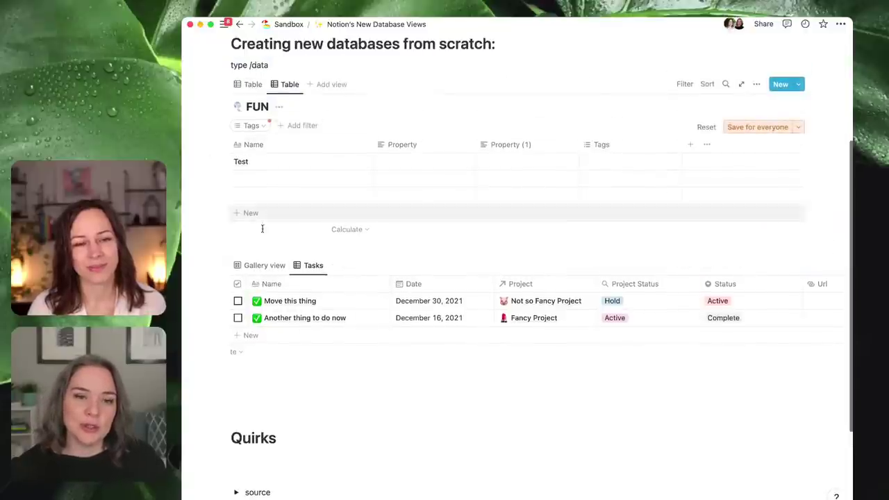
left_click(263, 265)
left_click(312, 269)
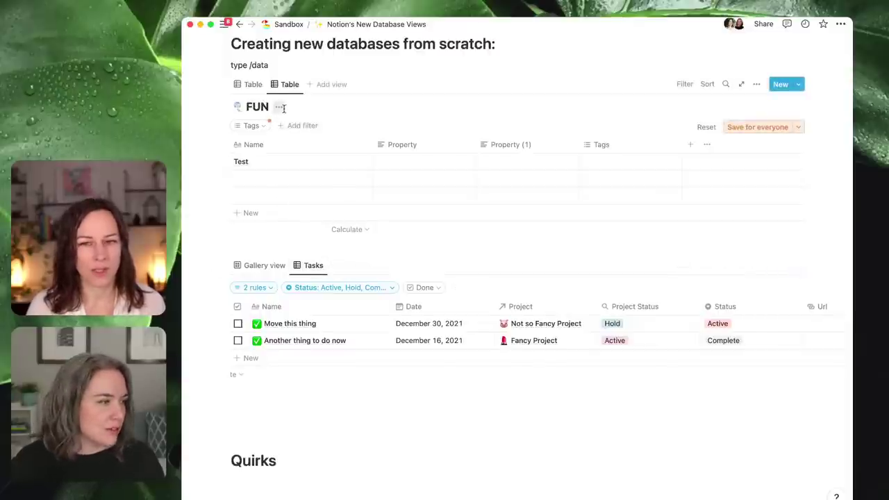
left_click(741, 84)
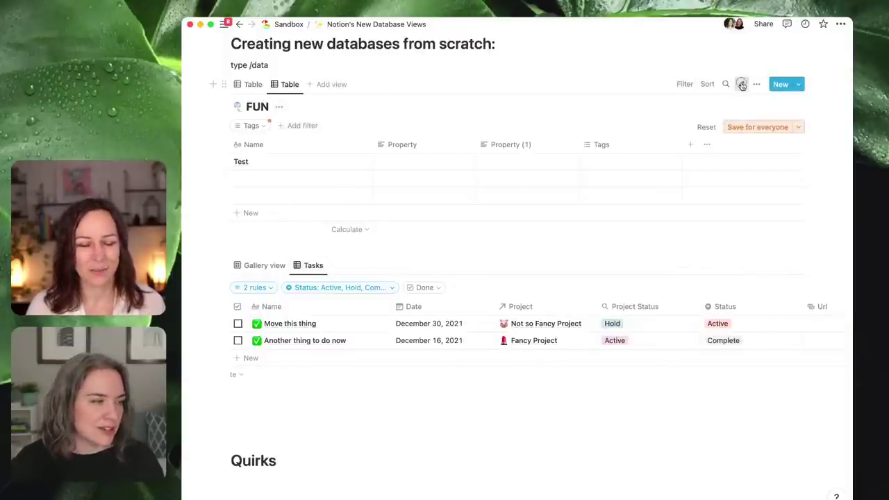
- Name the second and third FUN rows 'Yay lets have some fun' and 'MOAR Fun'
left_click(268, 172)
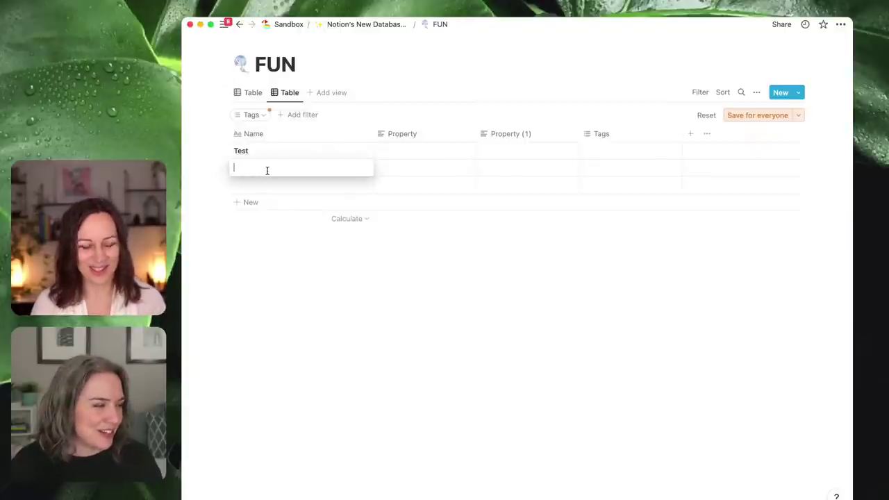
type("Yya")
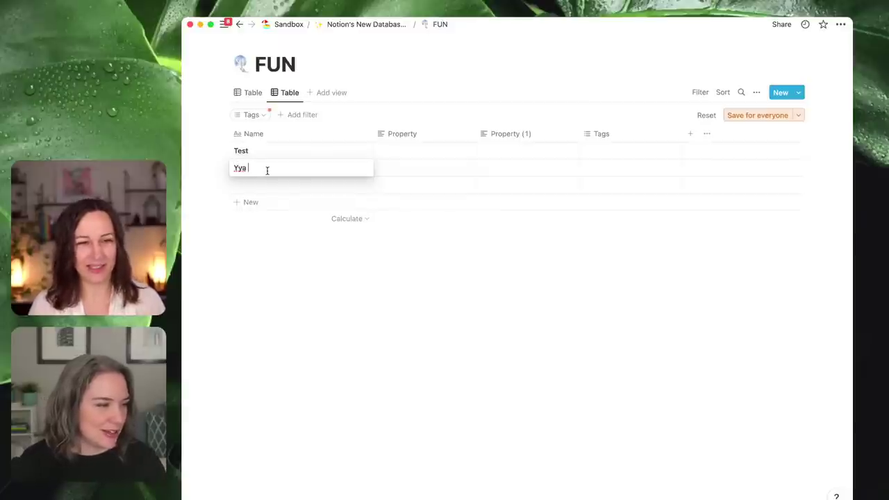
key("BackSpace")
key("BackSpace")
type("ay lets h")
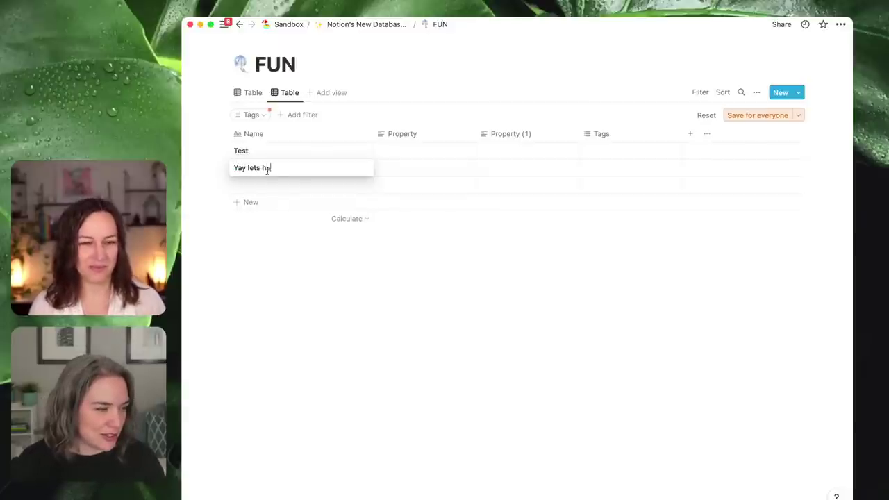
type("ave some fun")
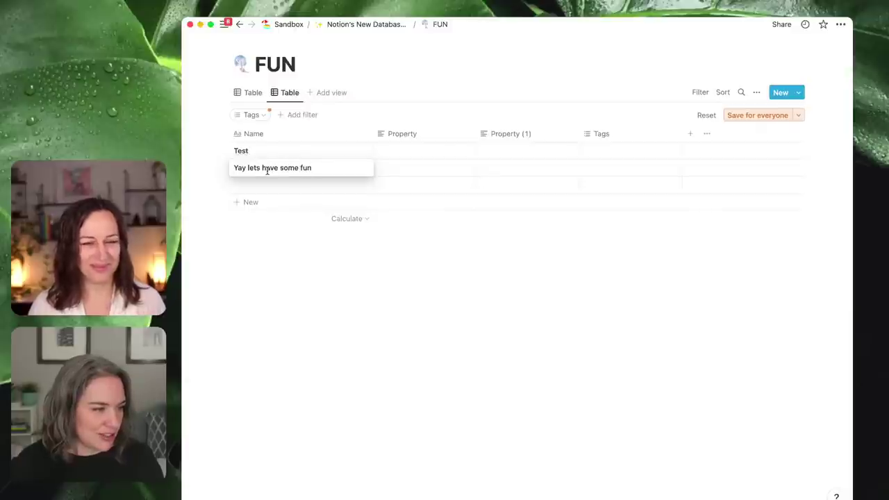
key("Escape")
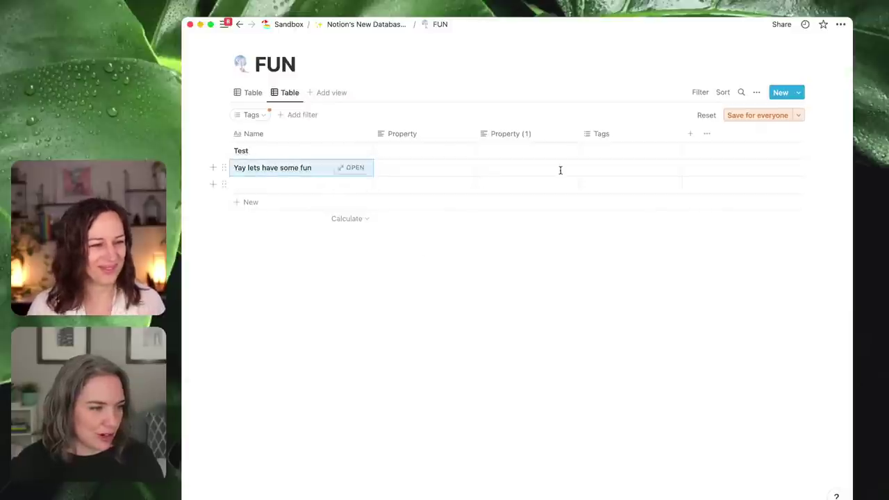
left_click(265, 191)
type("MOAR Fu")
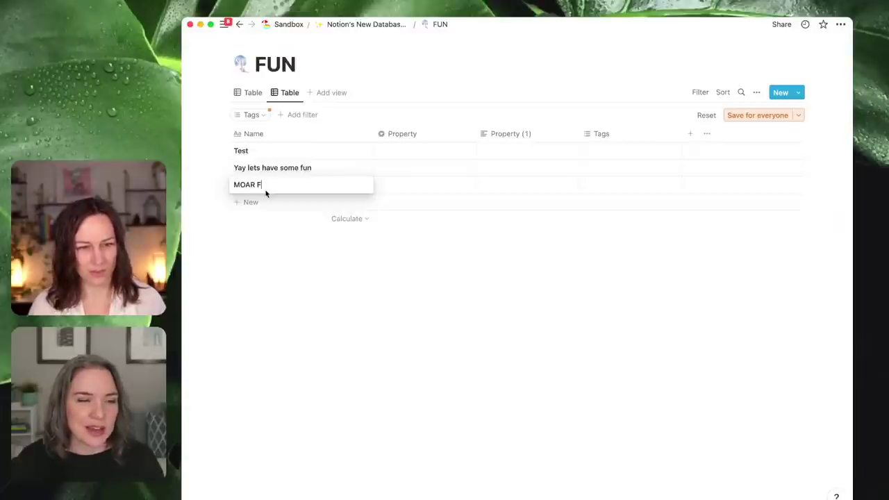
key("Escape")
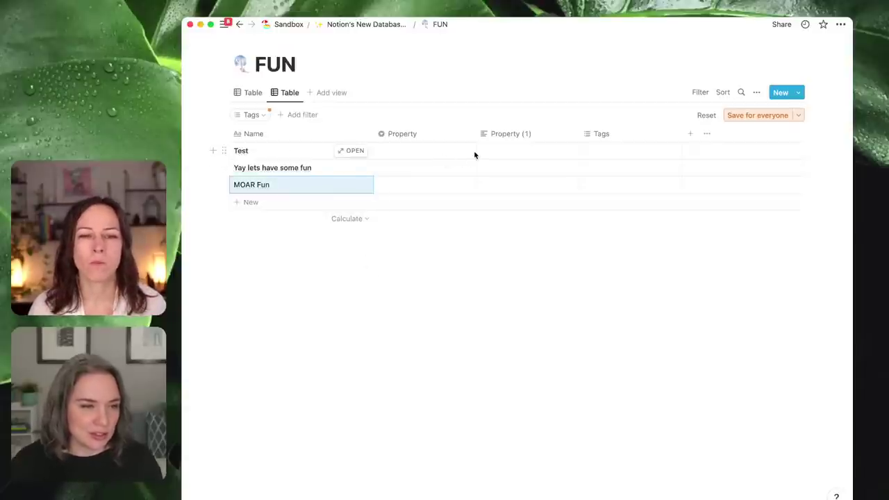
- Add a new property column named Status with the Select type
left_click(690, 134)
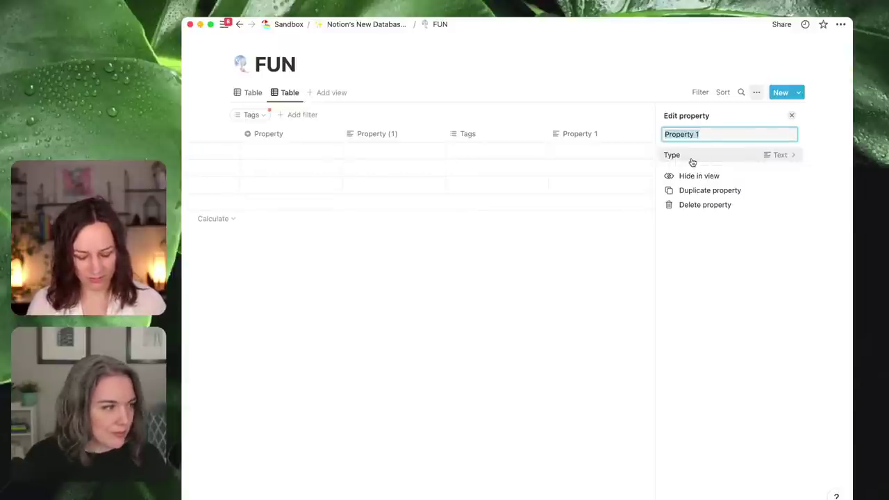
type("Status")
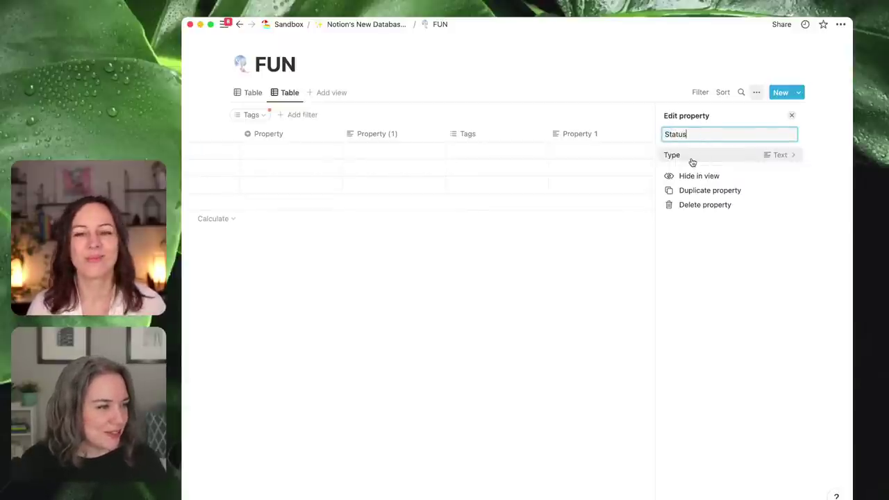
left_click(711, 158)
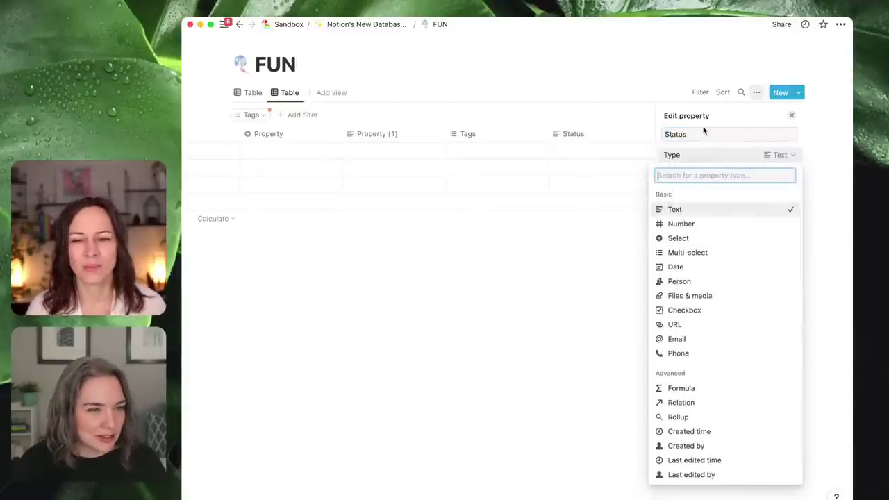
left_click(707, 238)
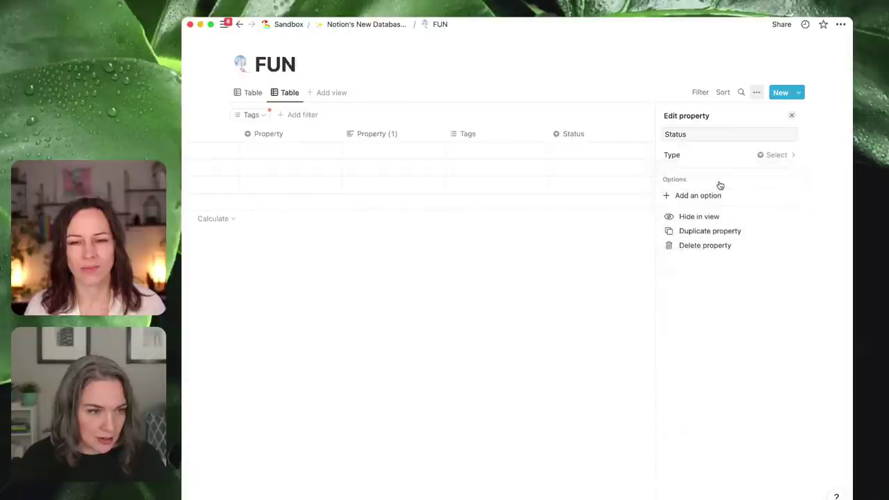
left_click(587, 289)
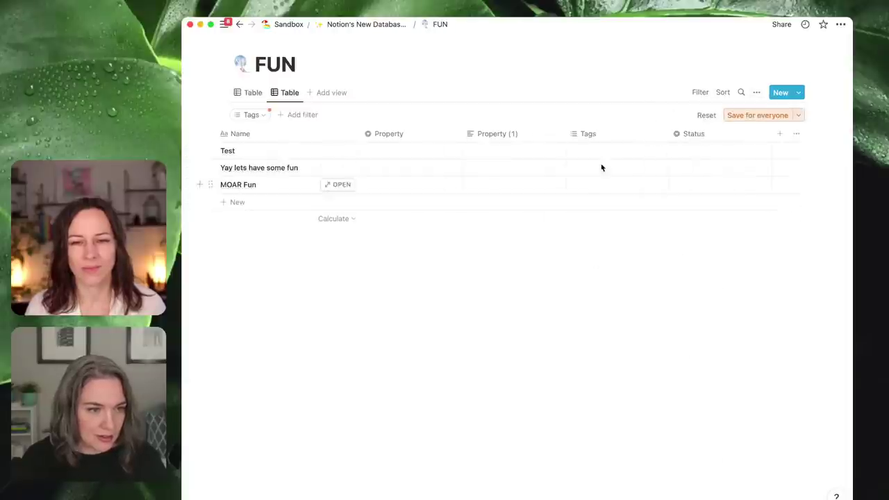
- Create the Status options WAY TOO MUCH FUN for Test and Oodles of fun for the second row
left_click(692, 151)
type("WAY ")
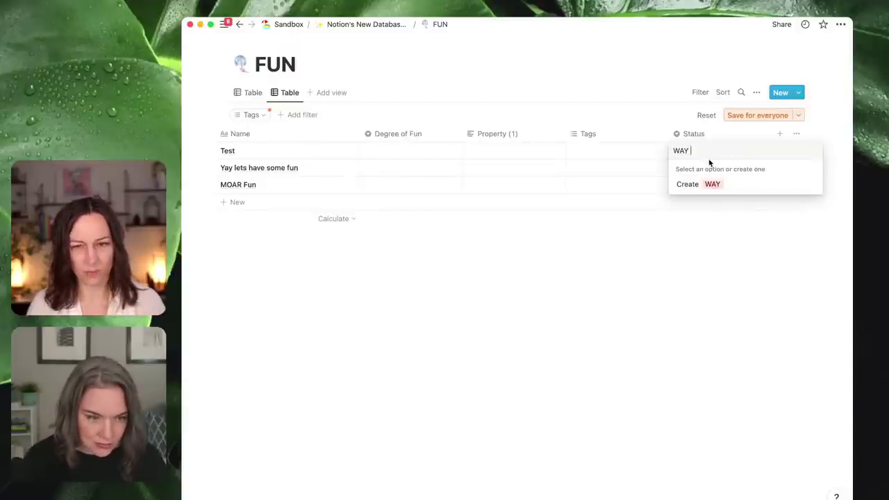
type("TOO MUCH FUN")
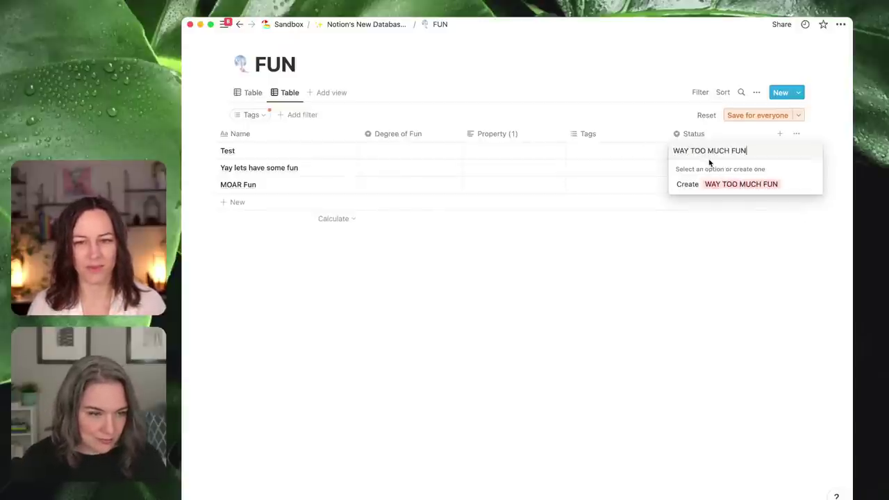
left_click(731, 192)
left_click(715, 159)
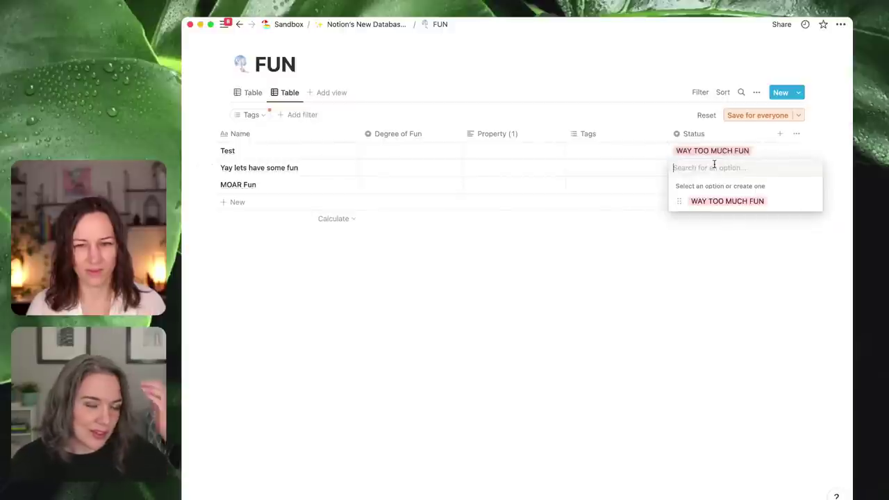
type("Ood")
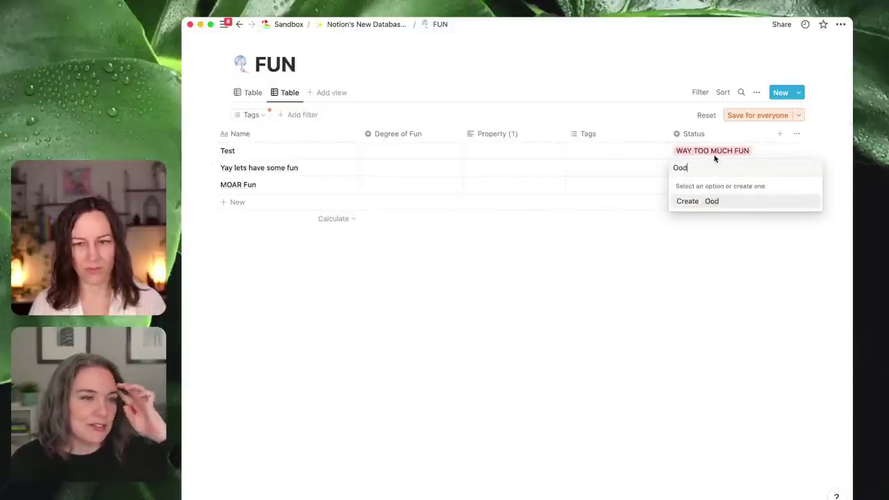
type("les of fun")
key("Return")
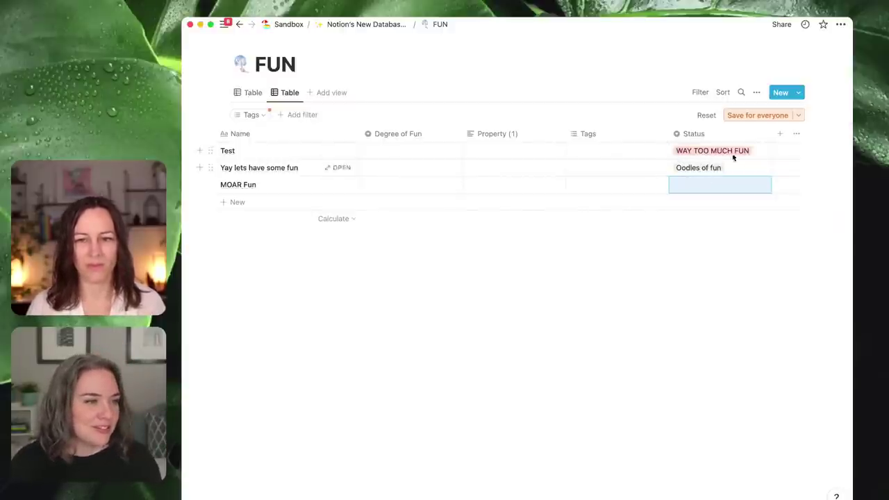
left_click(705, 185)
key("Escape")
- Move the Status column next to Degree of Fun and make Degree of Fun narrower
left_click_drag(693, 134, 511, 134)
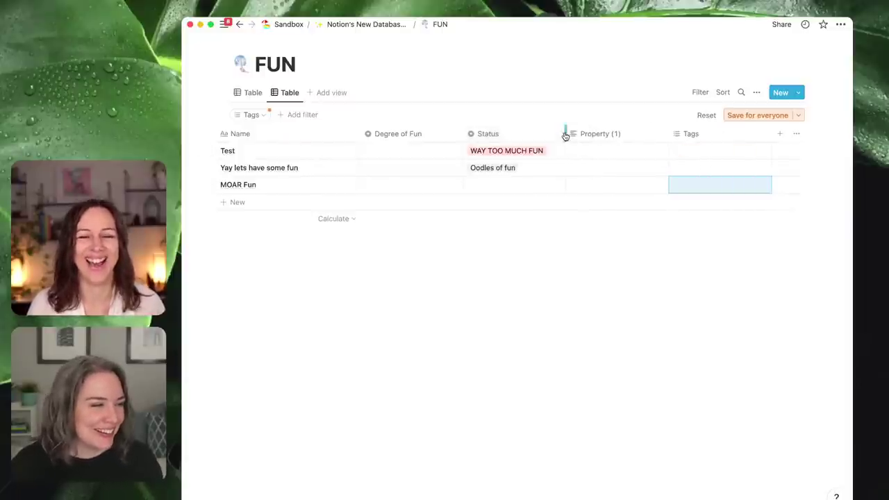
left_click(455, 150)
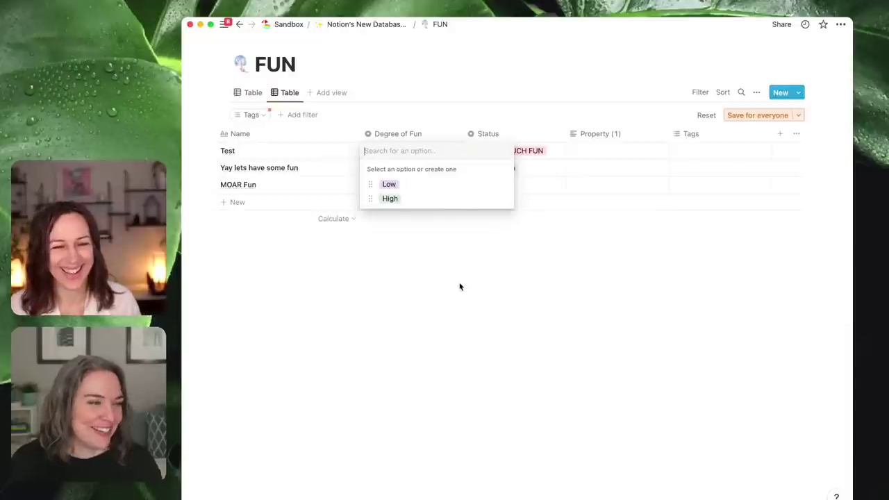
key("Escape")
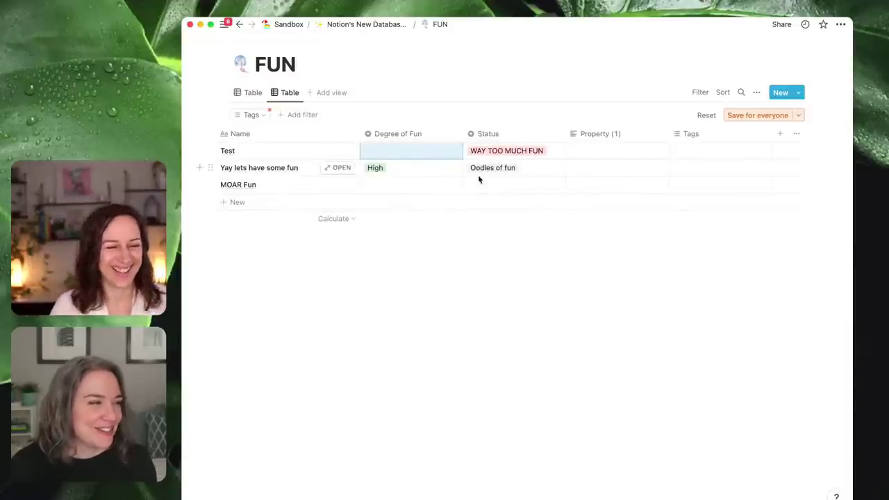
left_click(503, 141)
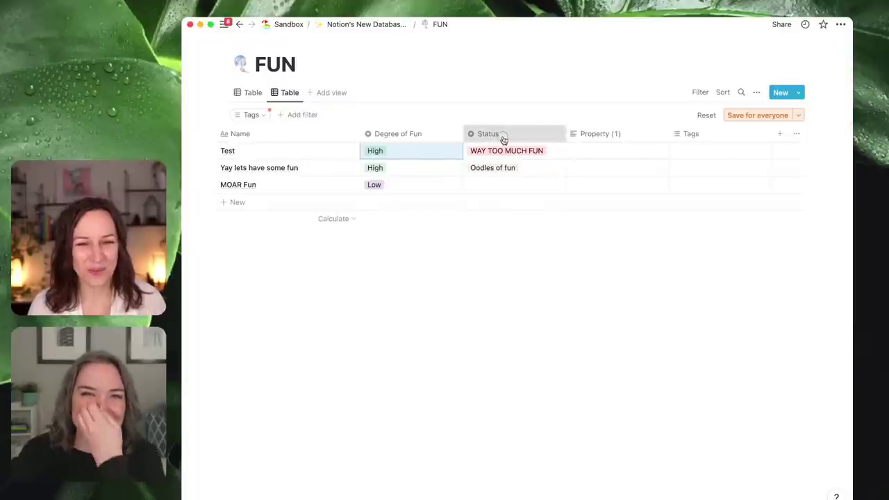
left_click(517, 375)
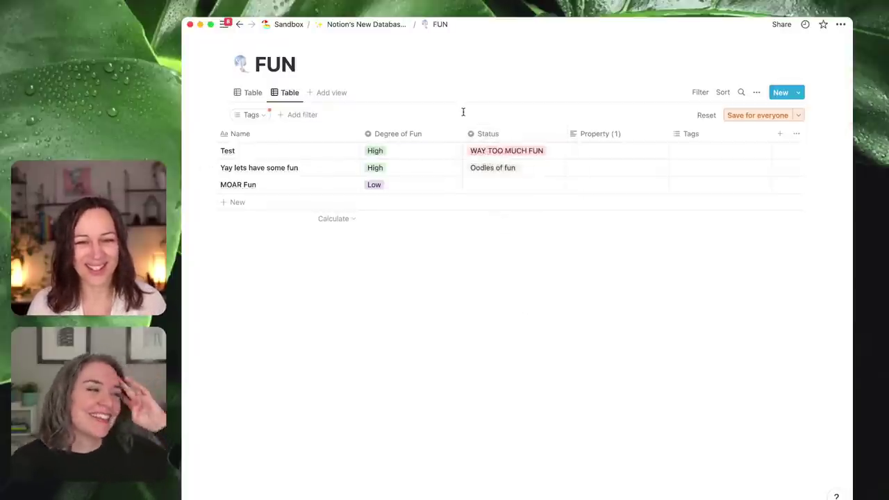
left_click_drag(463, 130, 447, 137)
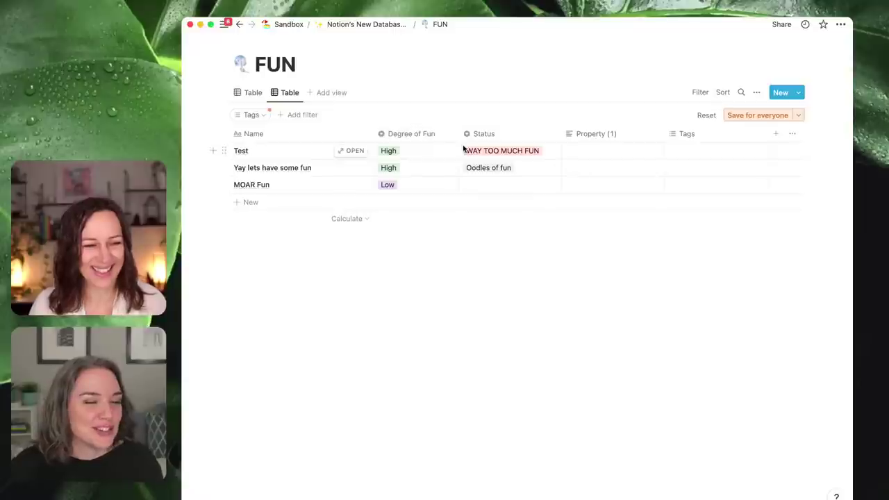
- Delete the Property (1) column and add a new Date-type property named Date
left_click(588, 143)
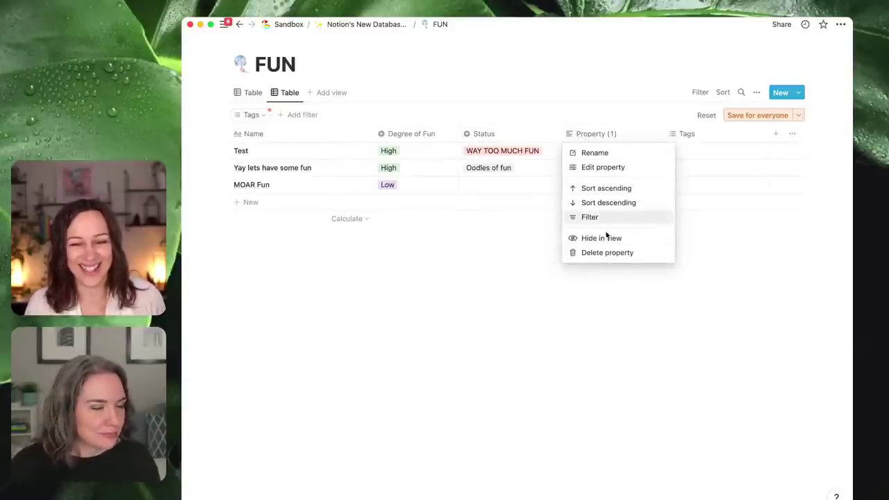
left_click(603, 258)
left_click(552, 276)
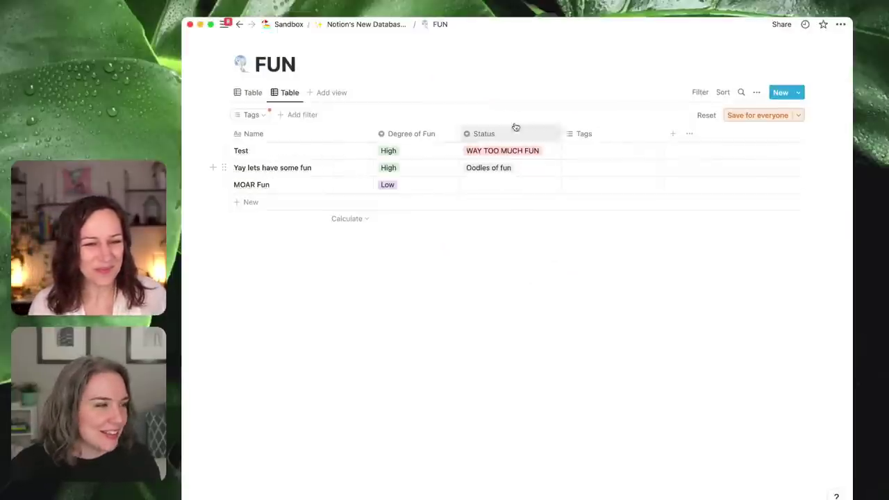
left_click(676, 136)
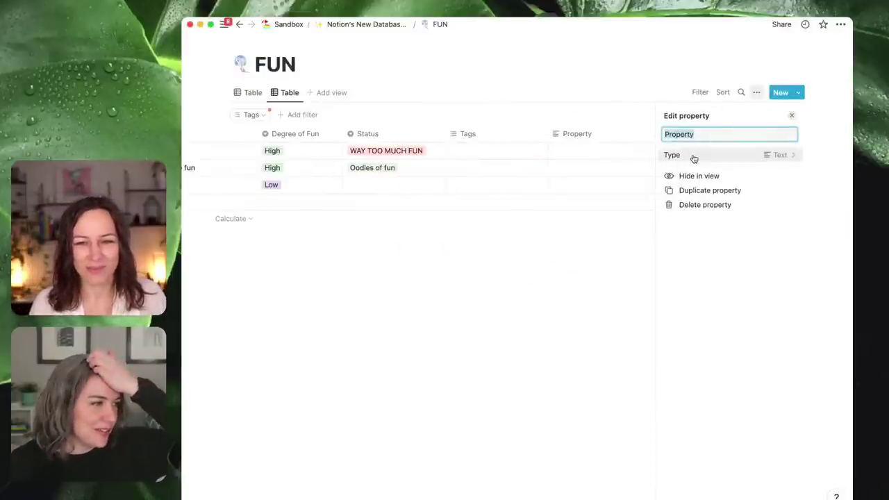
left_click(692, 155)
left_click(692, 271)
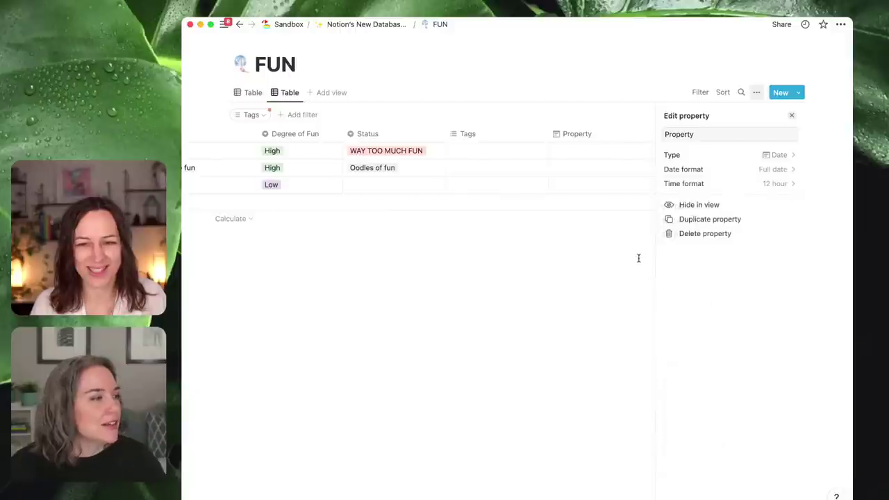
left_click(673, 133)
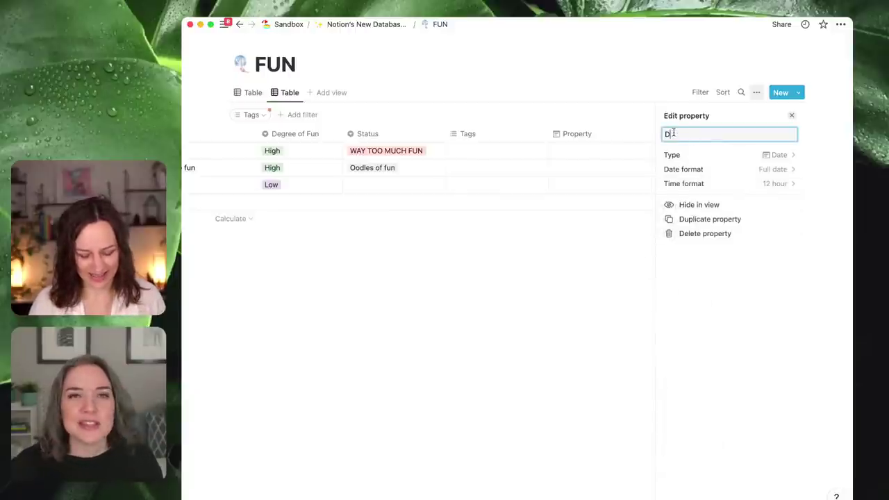
- Set the Date of all three rows to March 18, 2022
left_click(567, 296)
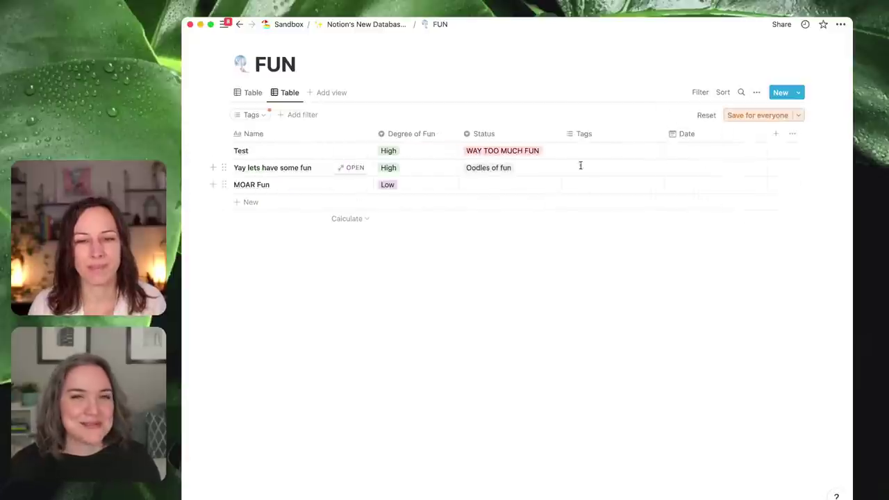
left_click(719, 169)
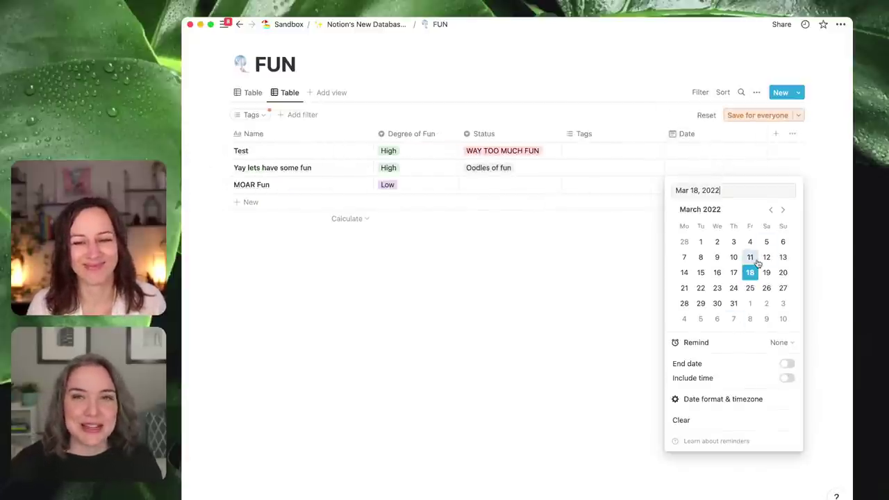
left_click(751, 274)
left_click(611, 268)
left_click(694, 187)
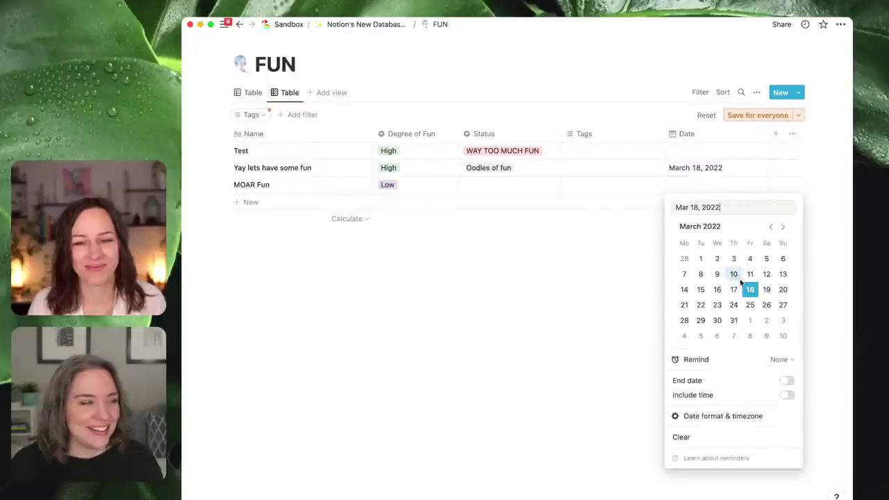
left_click(750, 289)
key("Escape")
left_click(725, 151)
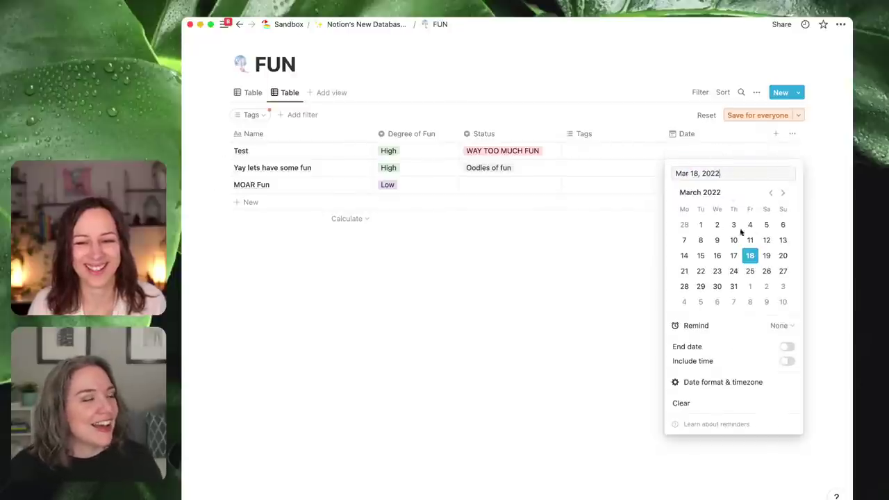
left_click(752, 257)
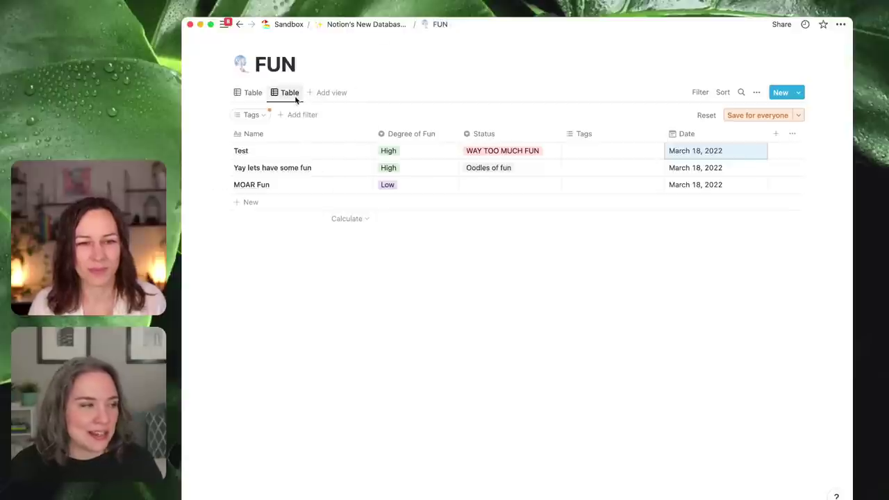
- Switch between the first and filtered table views to check the dates
left_click(247, 92)
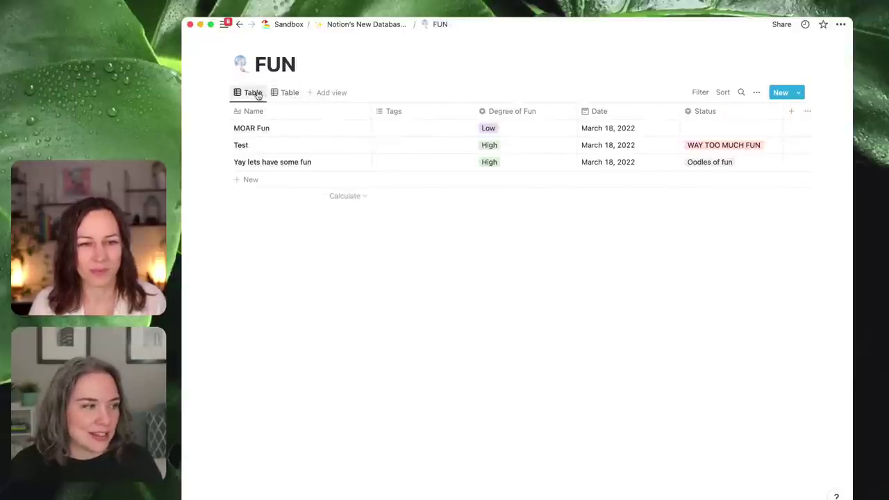
left_click(284, 93)
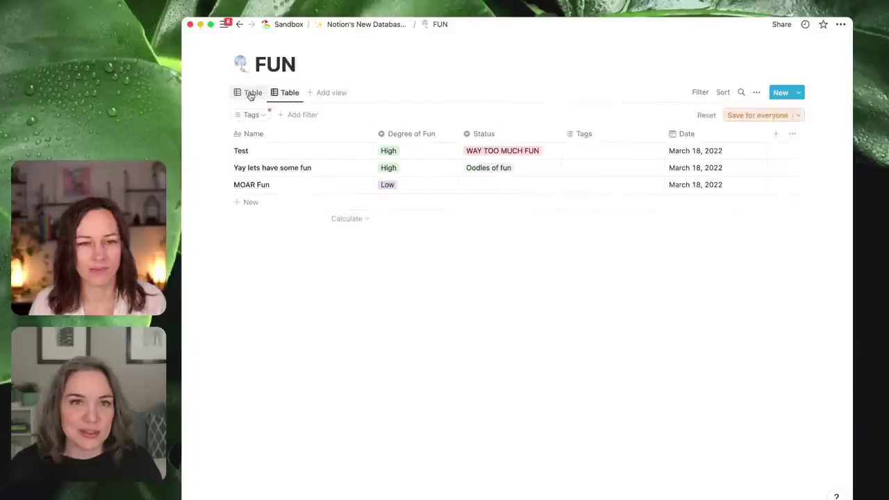
left_click(249, 95)
left_click(252, 94)
left_click(254, 97)
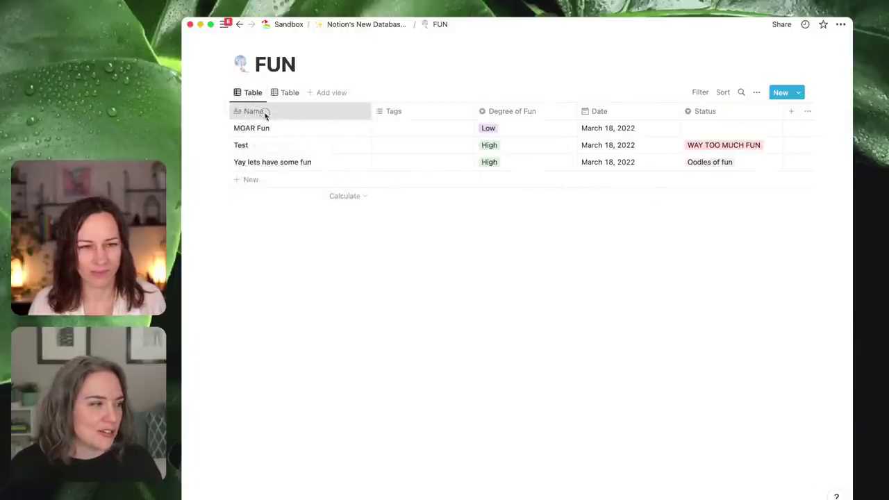
left_click(286, 93)
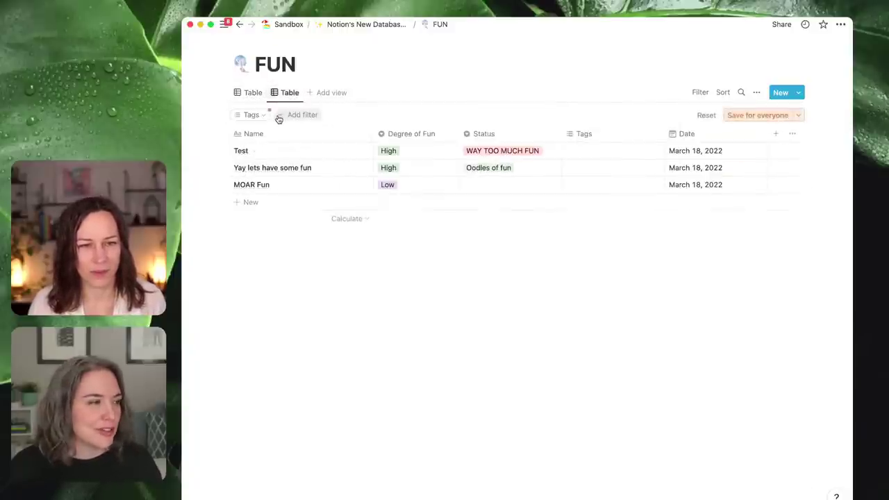
- Change the view layout to Board, move MOAR Fun to WAY TOO MUCH FUN, and save for everyone
left_click(757, 94)
left_click(760, 159)
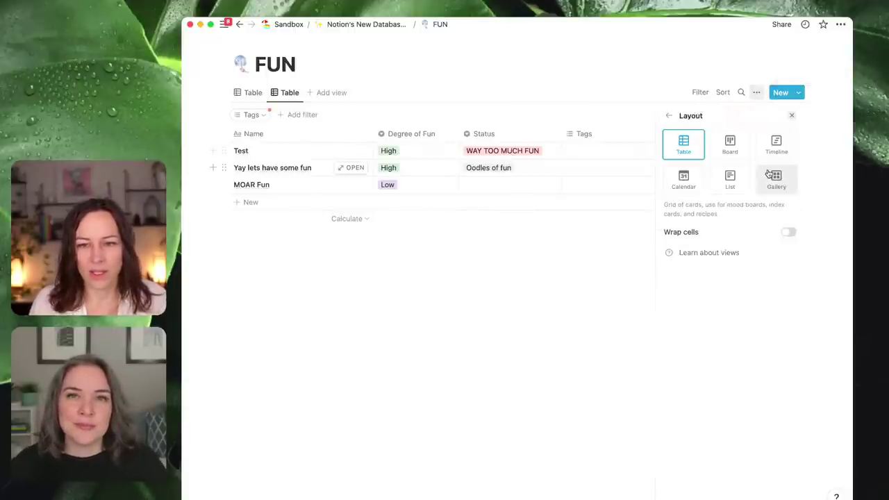
left_click(736, 147)
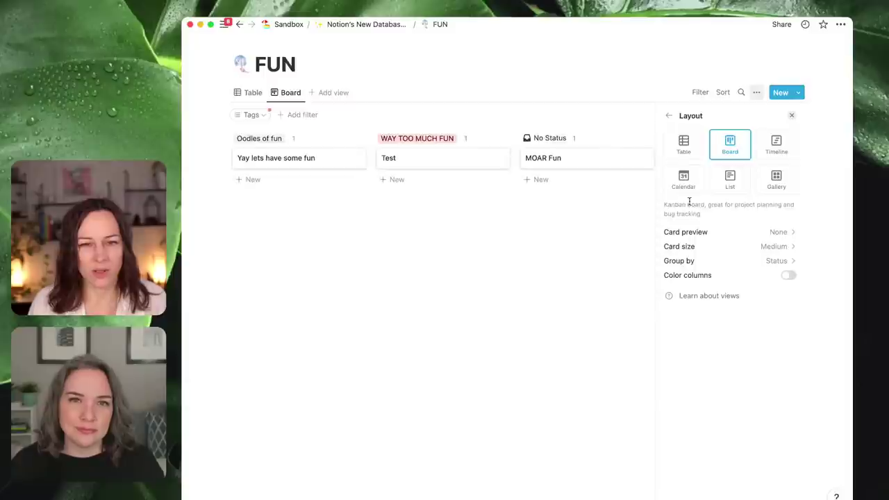
left_click(780, 262)
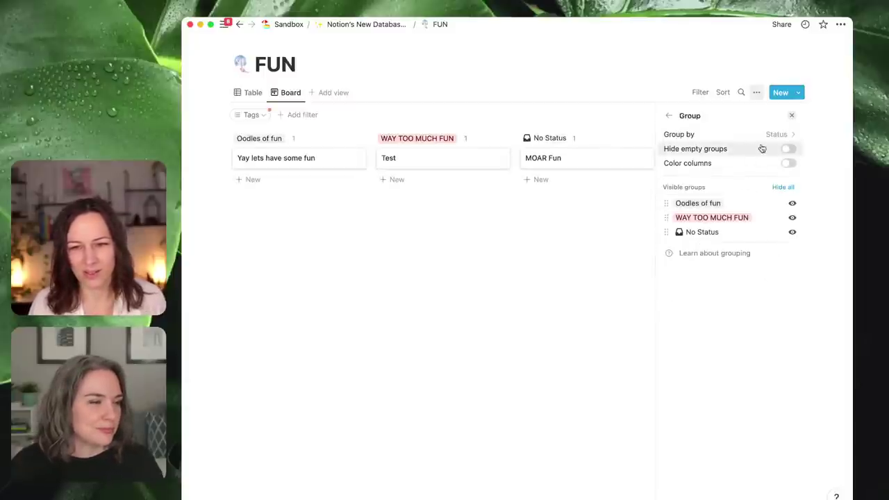
left_click(506, 282)
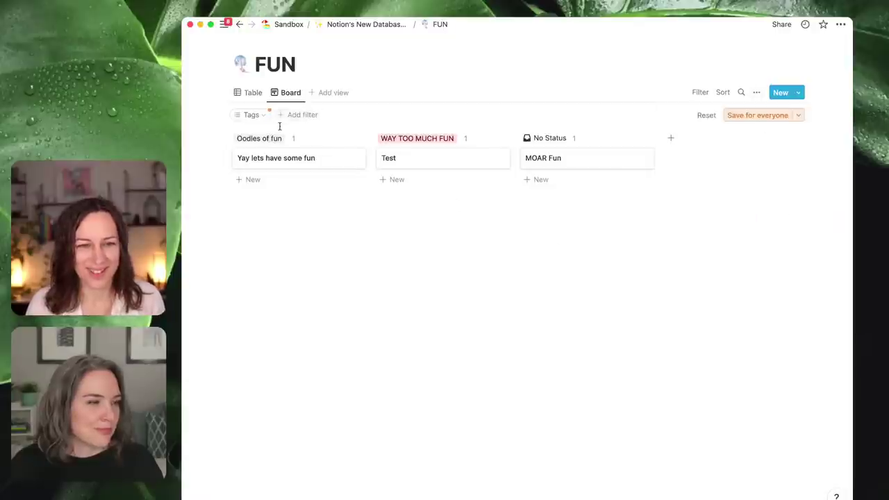
left_click_drag(601, 160, 486, 188)
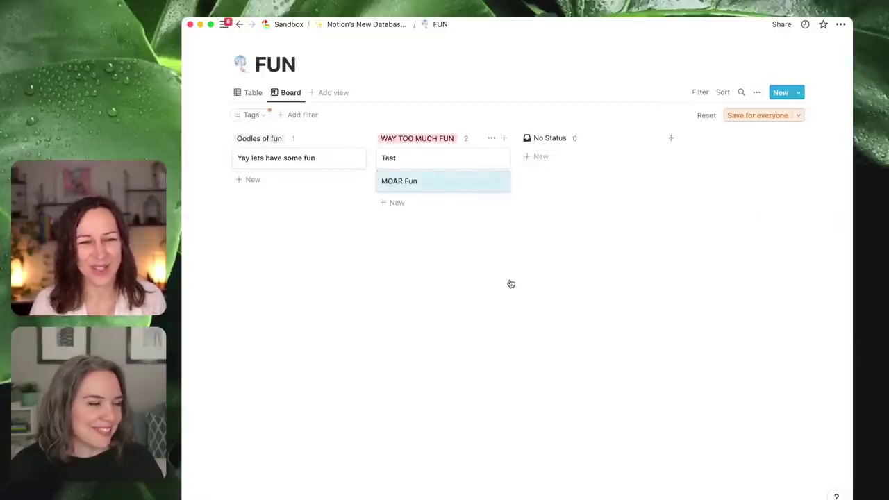
left_click(761, 115)
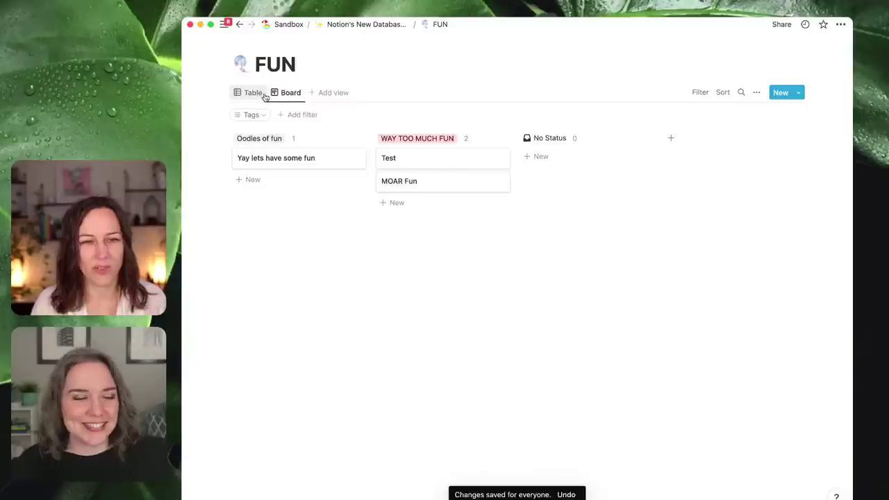
- Add a Calendar view and move 'Yay lets have some fun' to March 19
left_click(321, 93)
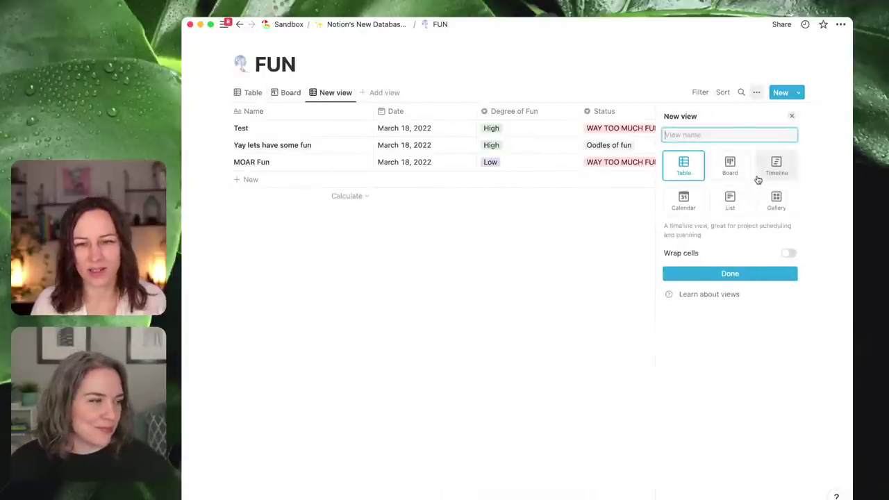
left_click(693, 202)
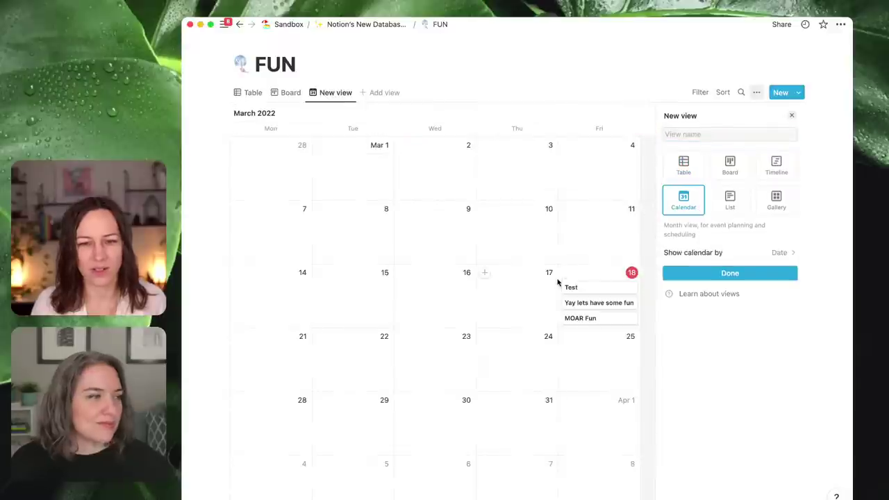
left_click(557, 282)
left_click_drag(606, 298, 687, 296)
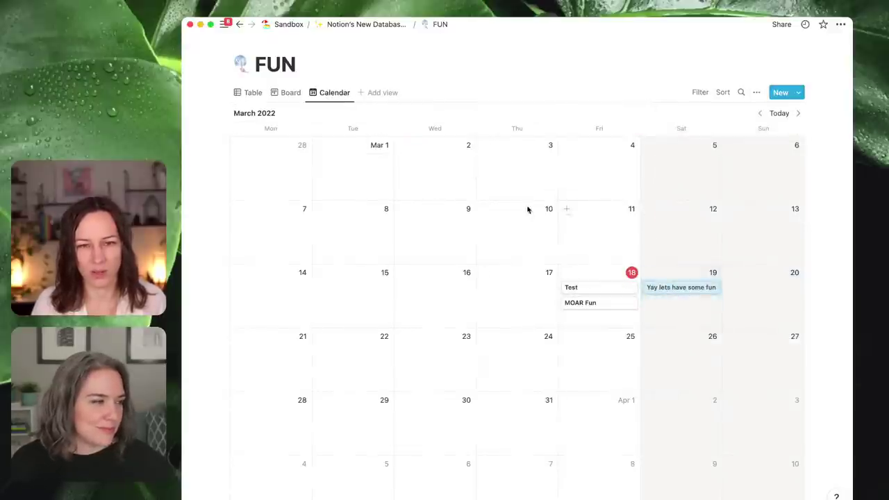
left_click(250, 93)
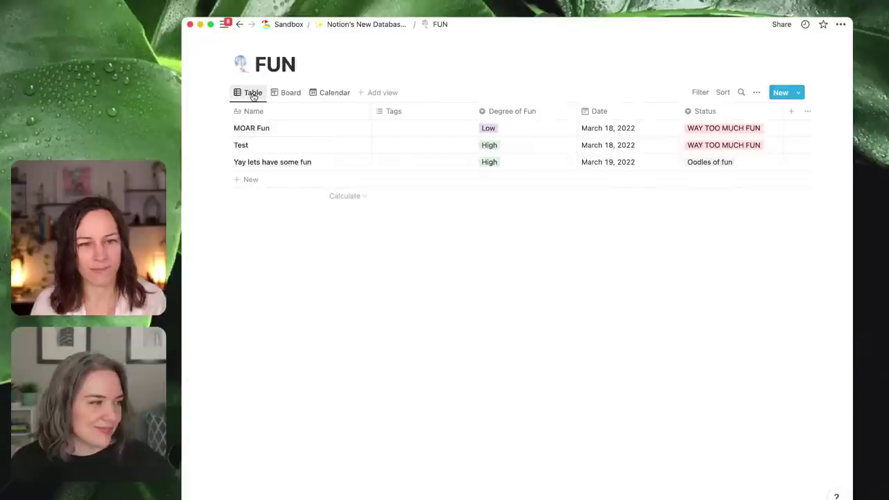
left_click(361, 28)
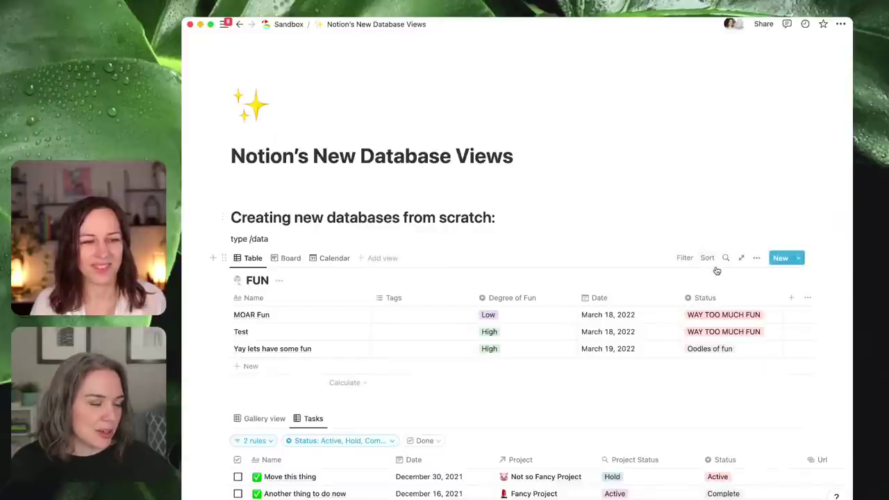
- Narrow the Tags column and tag MOAR Fun with a new 'wow' tag
scroll(732, 277, "down", 3)
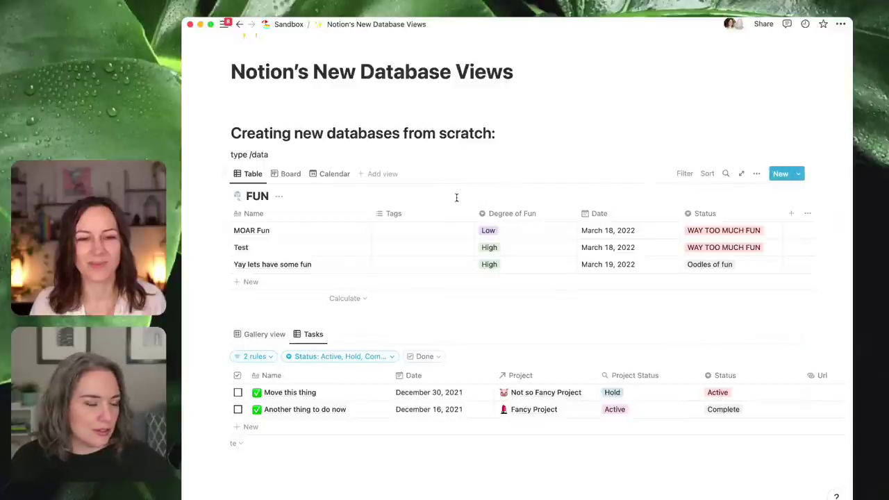
left_click_drag(472, 214, 442, 213)
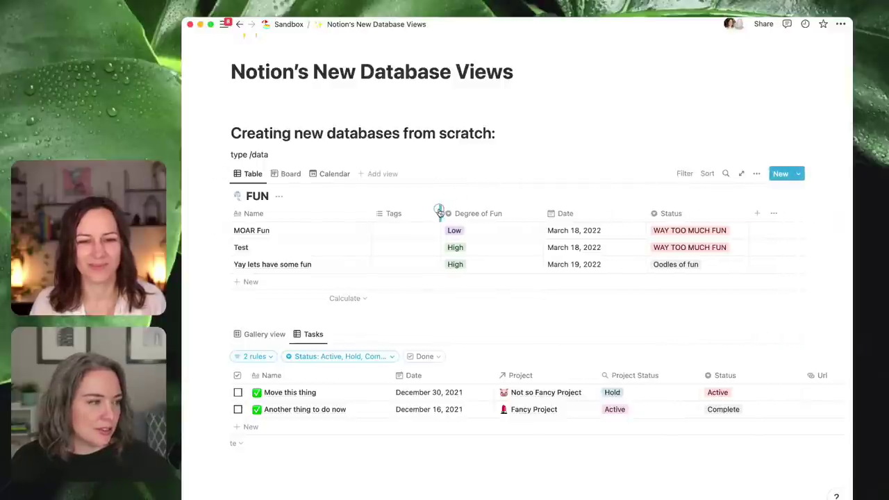
left_click(400, 236)
type("wow")
key("Return")
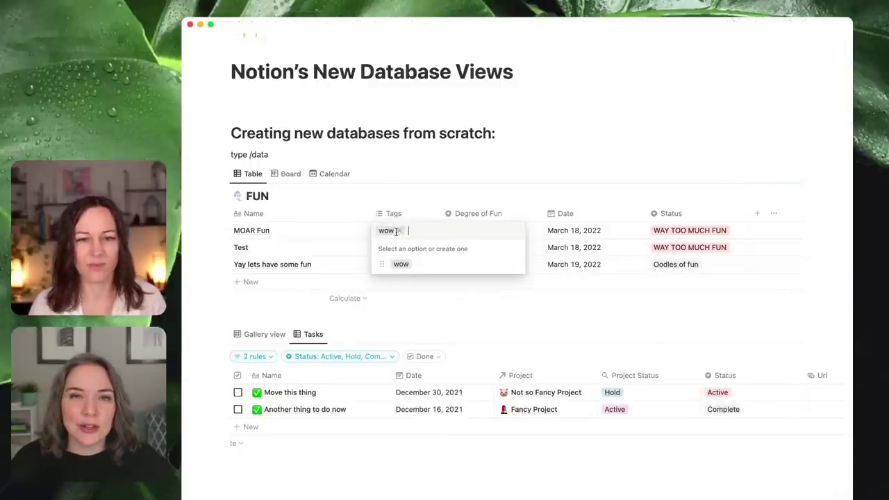
key("Escape")
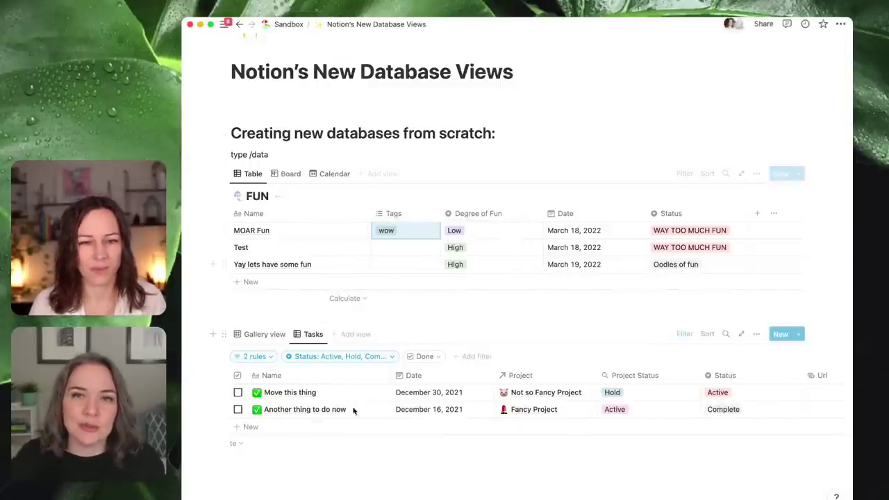
scroll(384, 450, "down", 1)
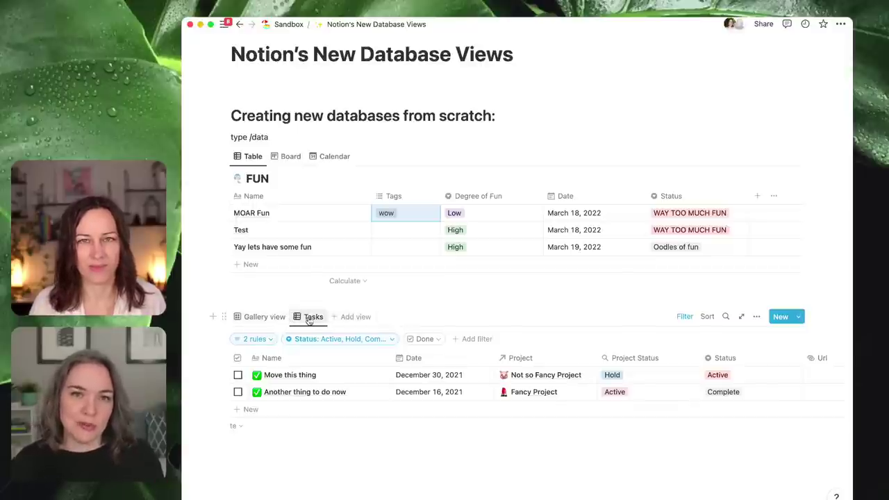
- Add a new table view to the lower database with FUN as its source
left_click(282, 317)
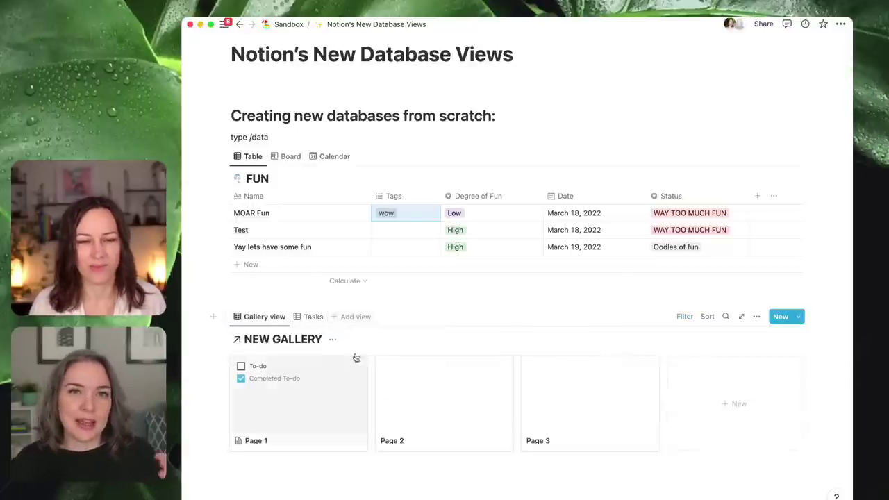
left_click(363, 321)
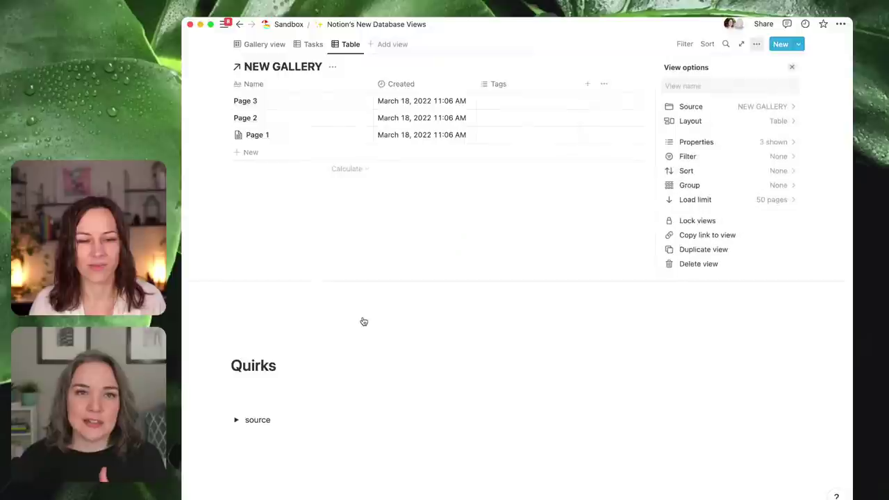
left_click(750, 111)
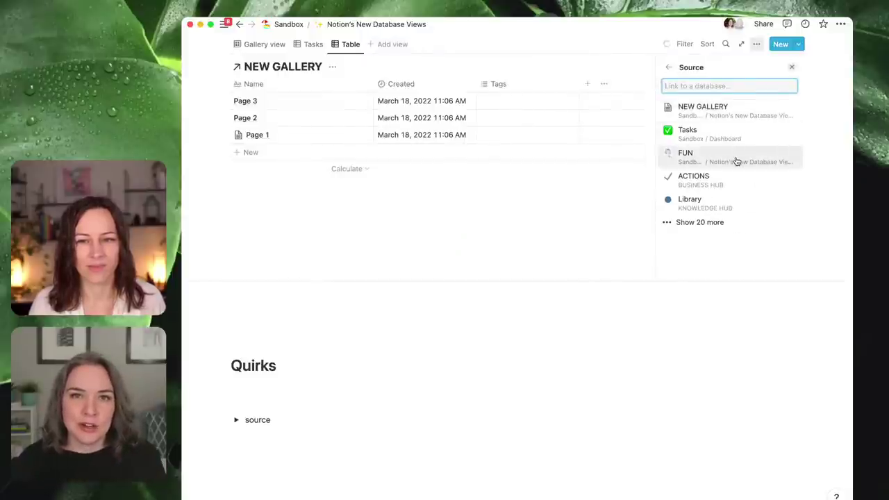
left_click(736, 161)
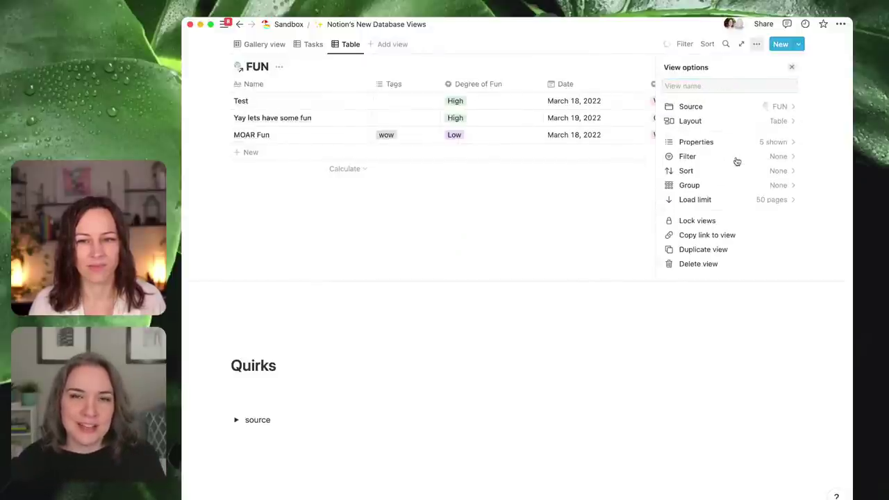
- Keep the linked FUN view as a table and add an empty line below it
left_click(755, 123)
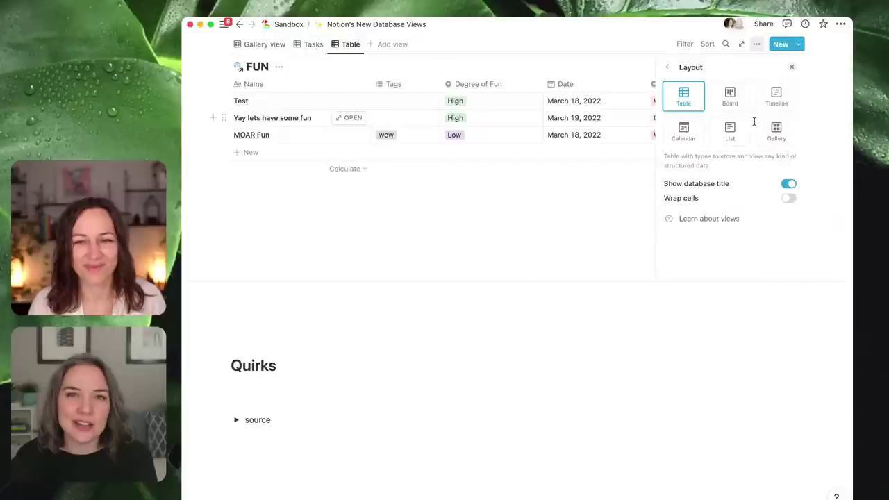
left_click(670, 67)
left_click(421, 238)
scroll(421, 238, "up", 1)
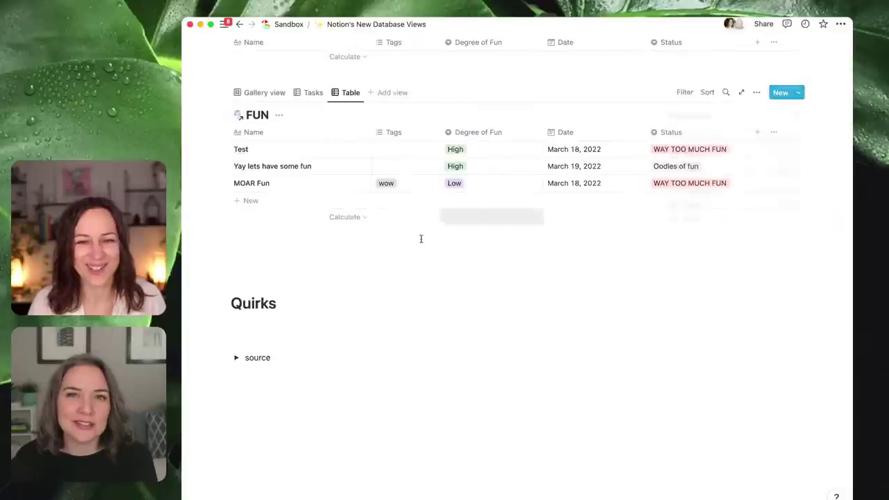
left_click(338, 266)
scroll(478, 259, "up", 3)
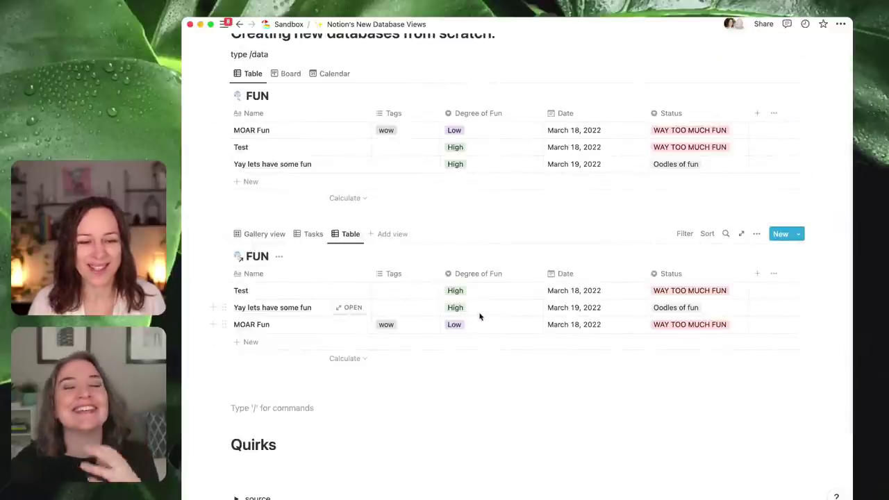
- Insert a linked view of database with /linked on the empty line below the table
key("Return")
key("Up")
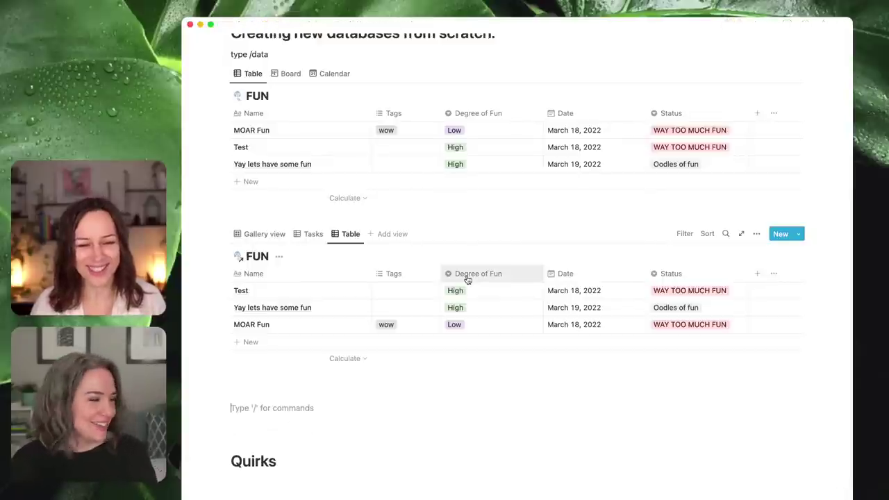
type("/")
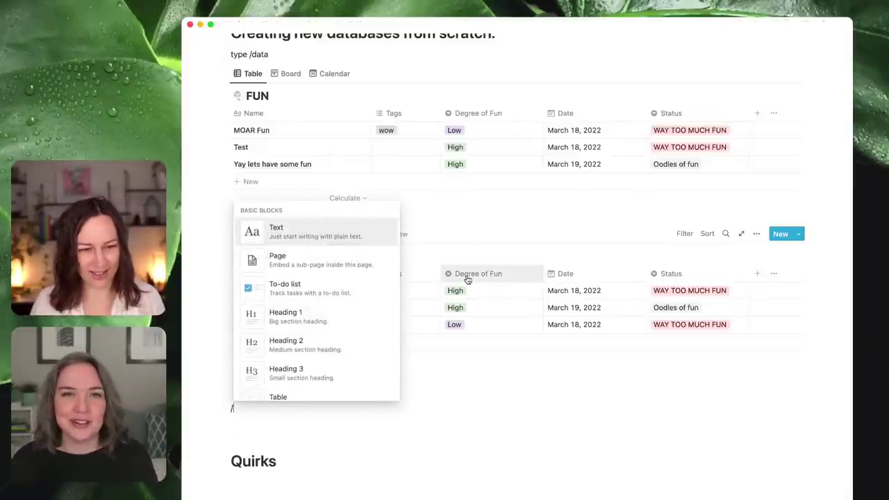
type("linked")
key("Return")
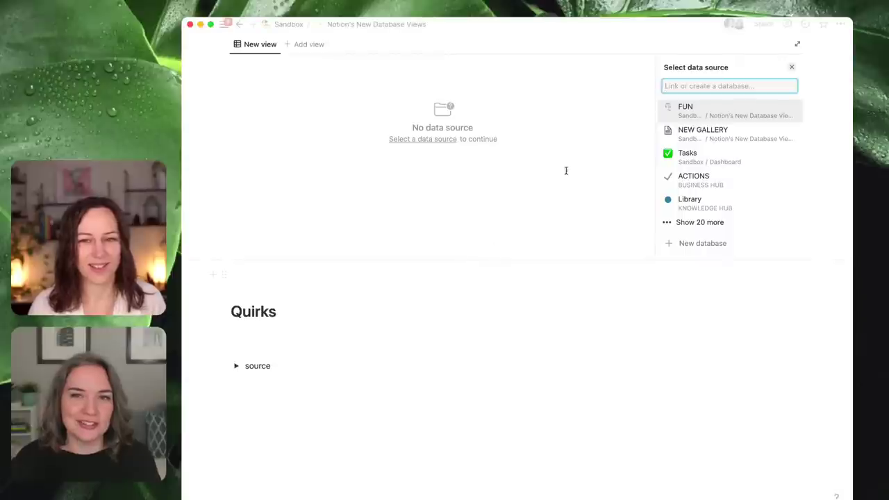
- Link it to FUN and copy FUN's existing Board view, grouped by Status
left_click(698, 113)
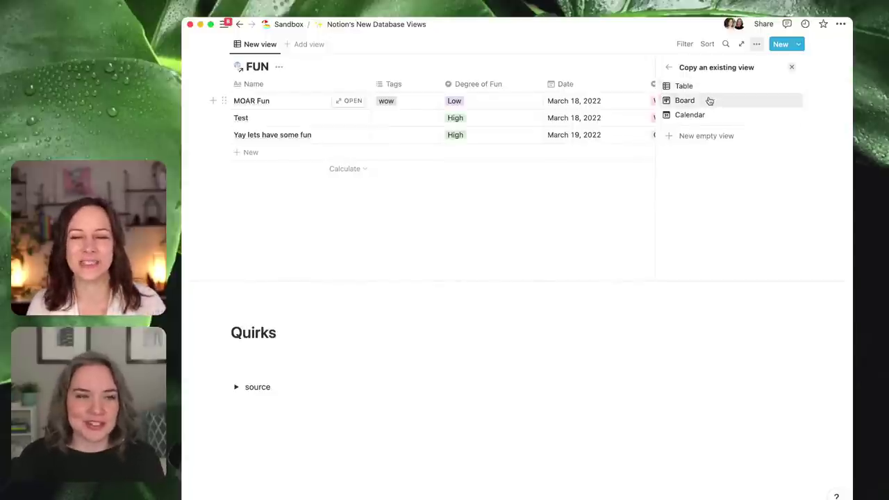
left_click(704, 104)
left_click(705, 87)
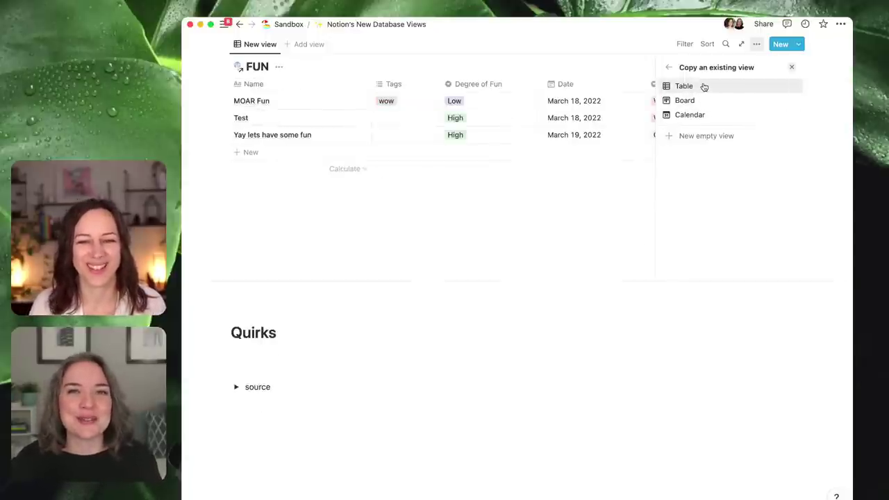
left_click(703, 103)
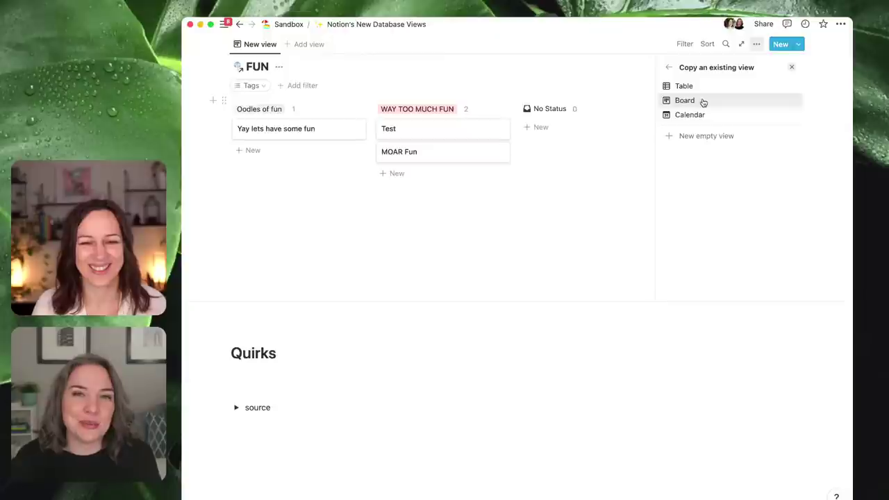
left_click(703, 118)
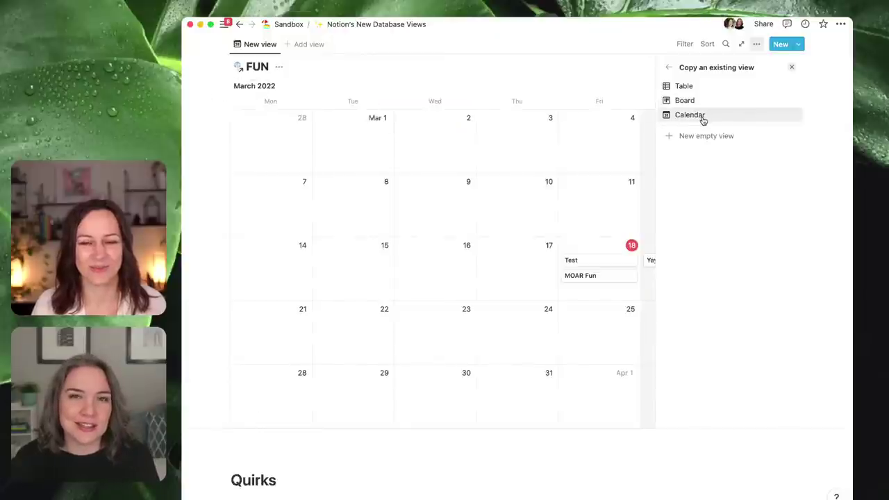
left_click(702, 102)
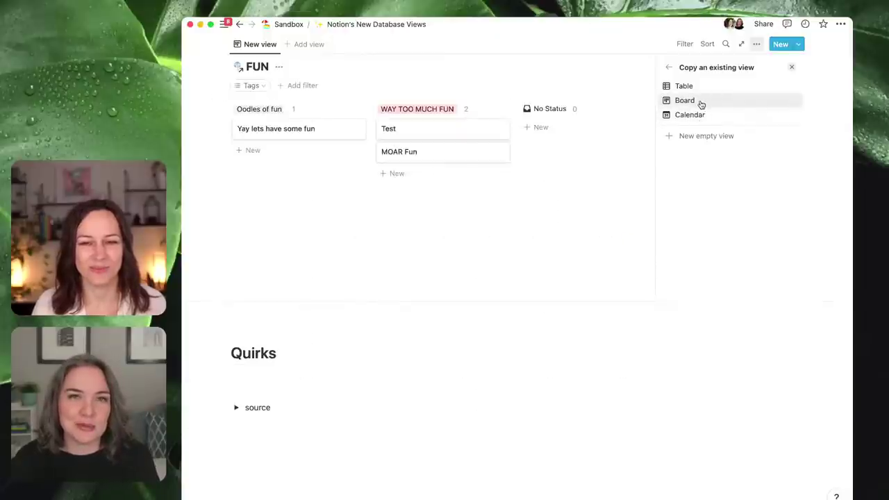
left_click(702, 103)
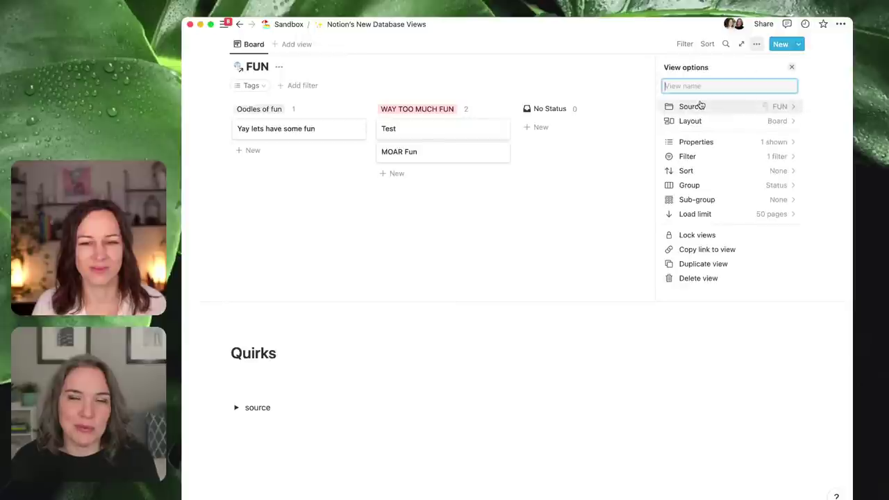
left_click(520, 254)
scroll(417, 240, "up", 5)
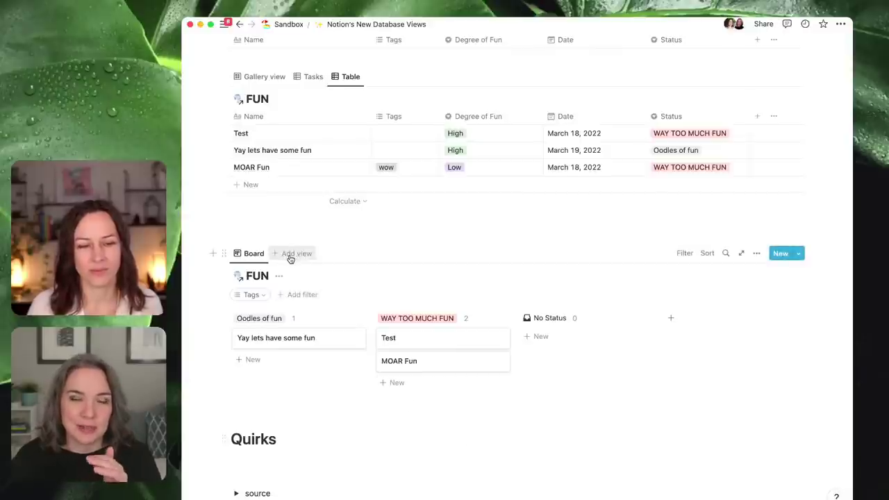
- Add a new empty Timeline view of FUN to the linked database
left_click(290, 255)
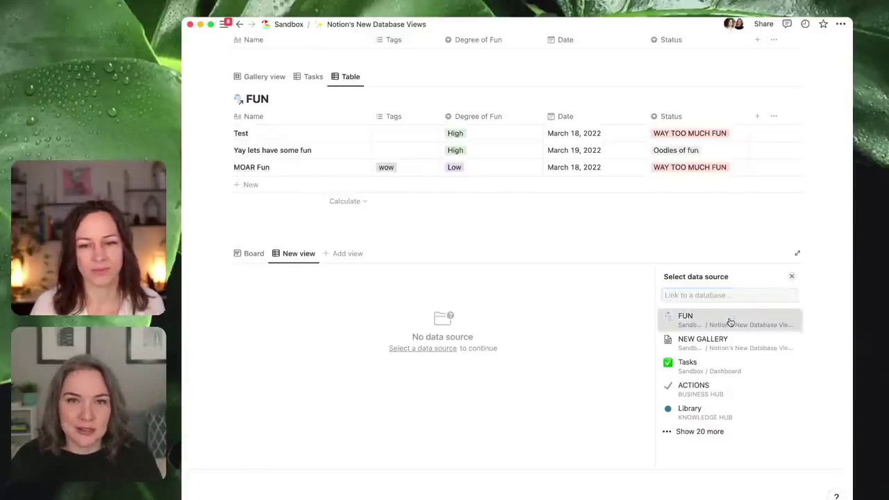
left_click(730, 322)
left_click(693, 310)
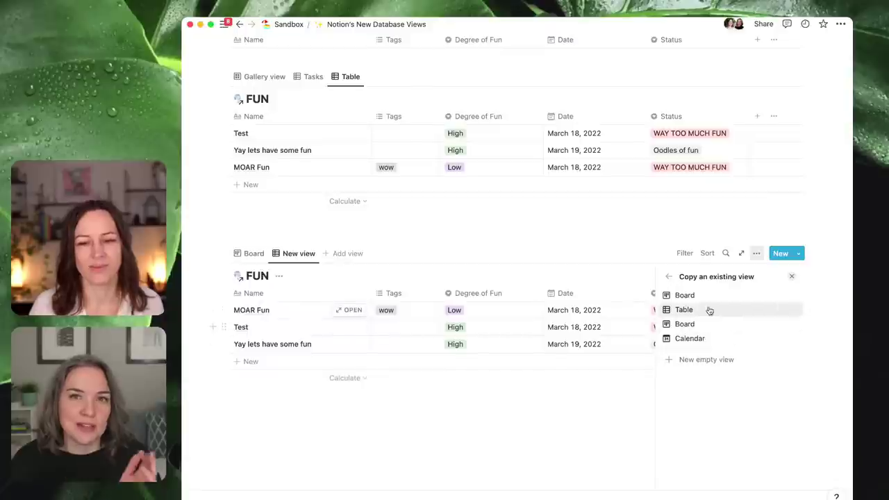
left_click(710, 297)
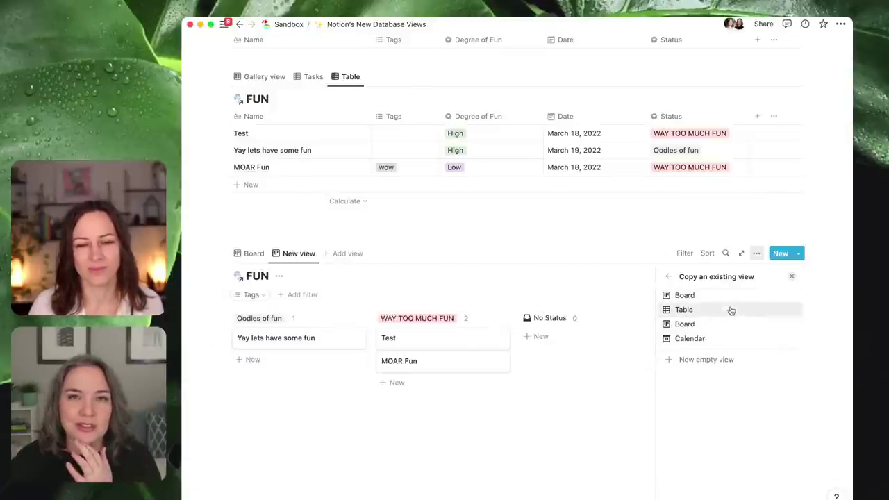
left_click(728, 343)
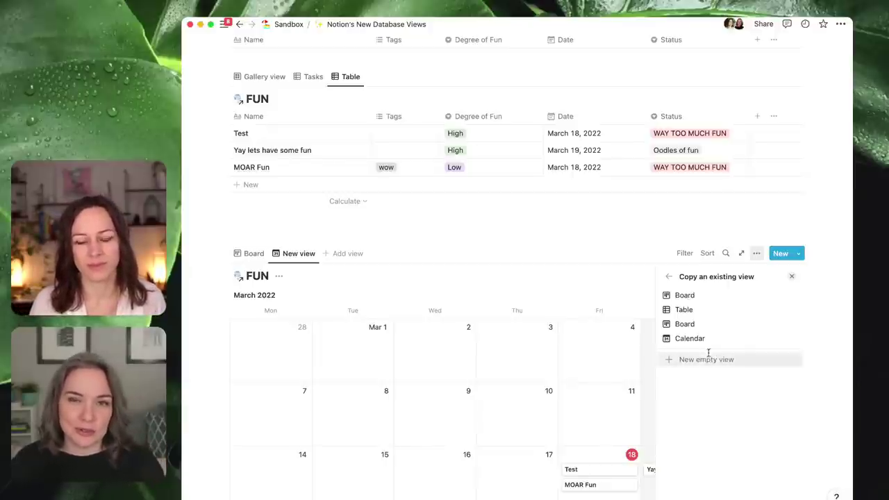
left_click(716, 359)
left_click(779, 328)
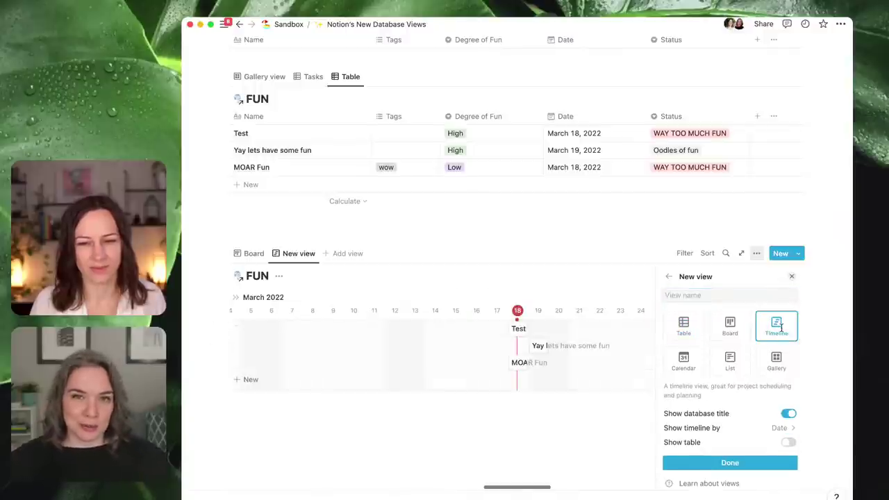
left_click(740, 464)
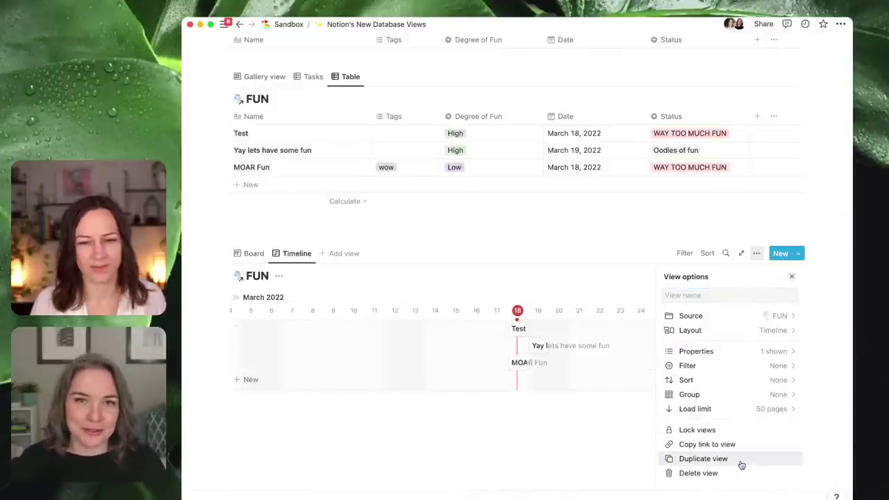
- Add another view of FUN copied from its Board view
left_click(336, 254)
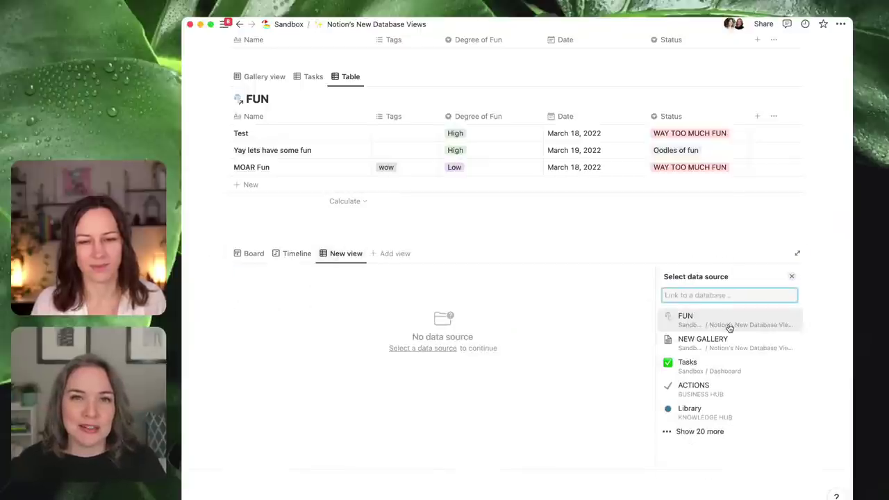
left_click(729, 326)
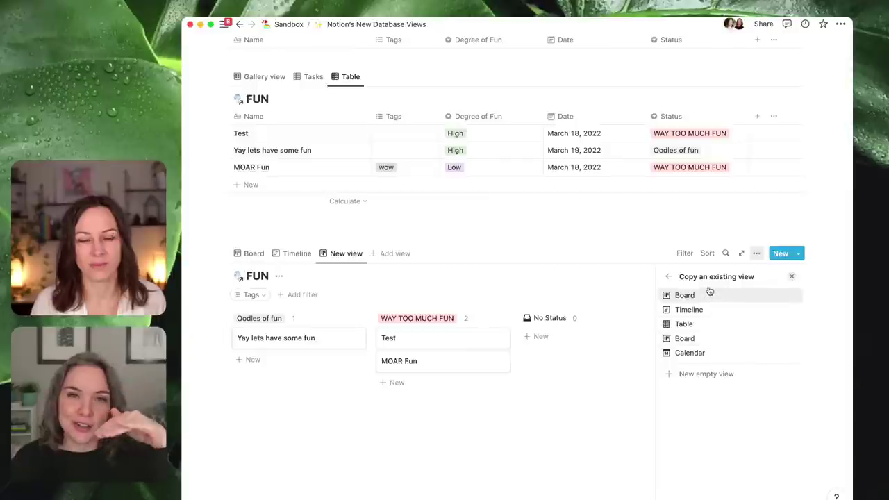
left_click(722, 353)
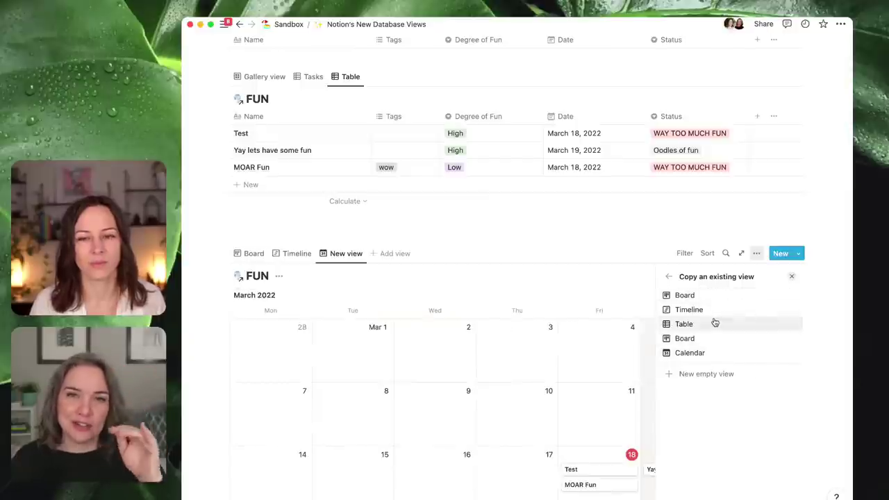
left_click(714, 323)
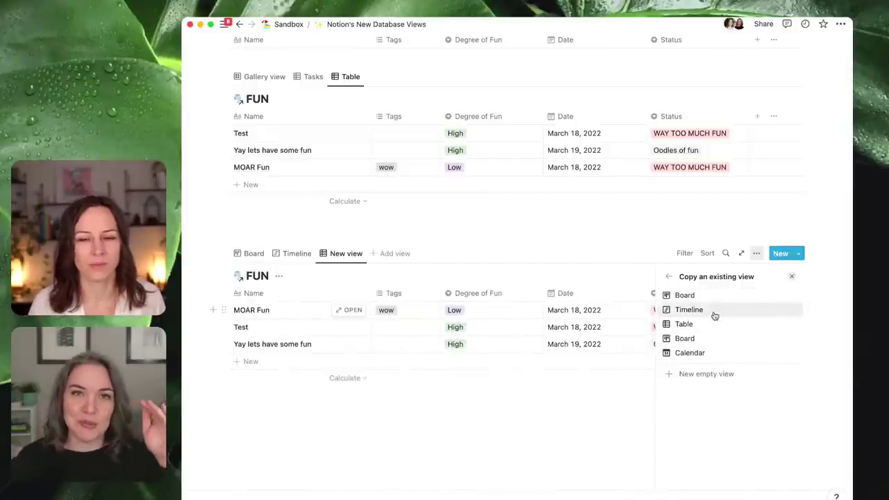
left_click(713, 310)
left_click(716, 296)
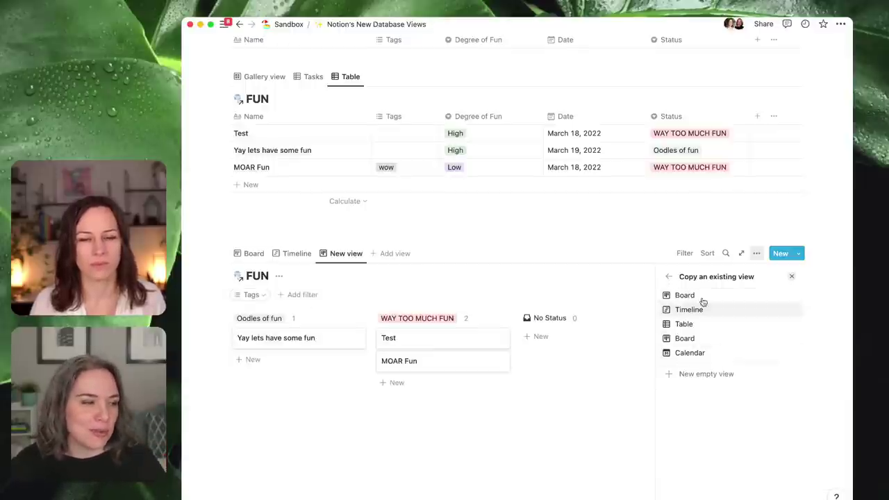
left_click(508, 435)
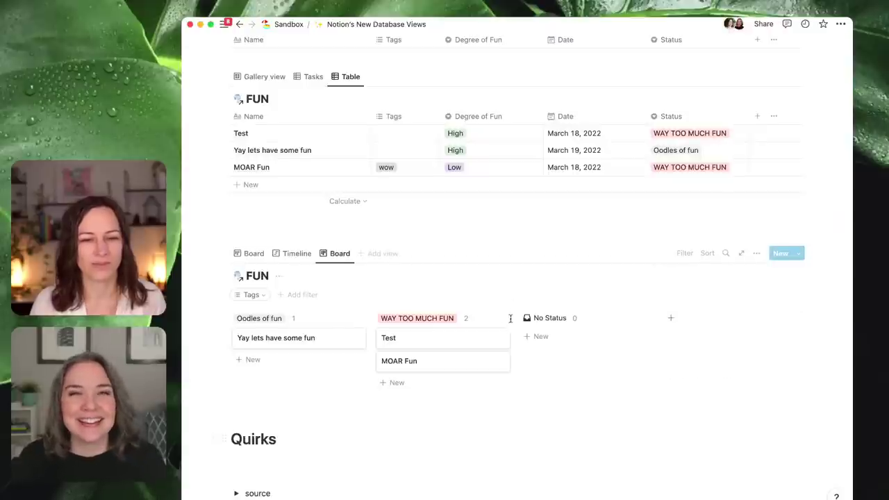
scroll(548, 302, "up", 1)
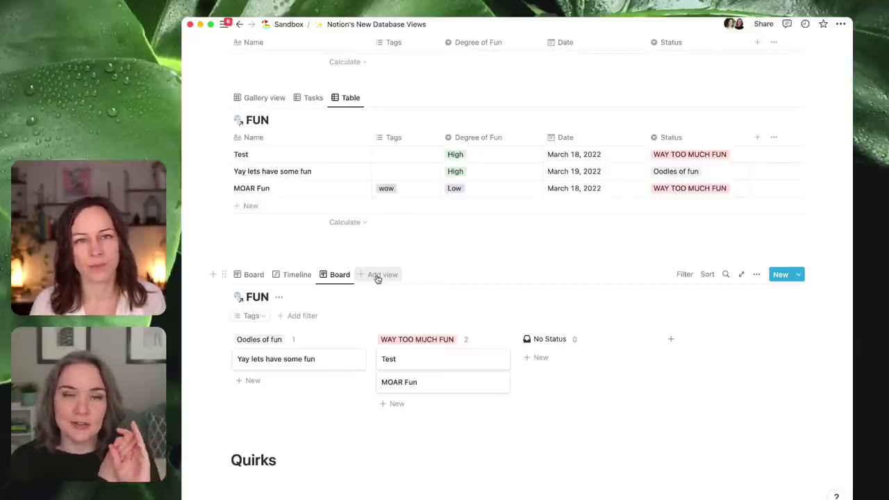
- Add a table view of FUN to the linked database and name it Finance
left_click(377, 276)
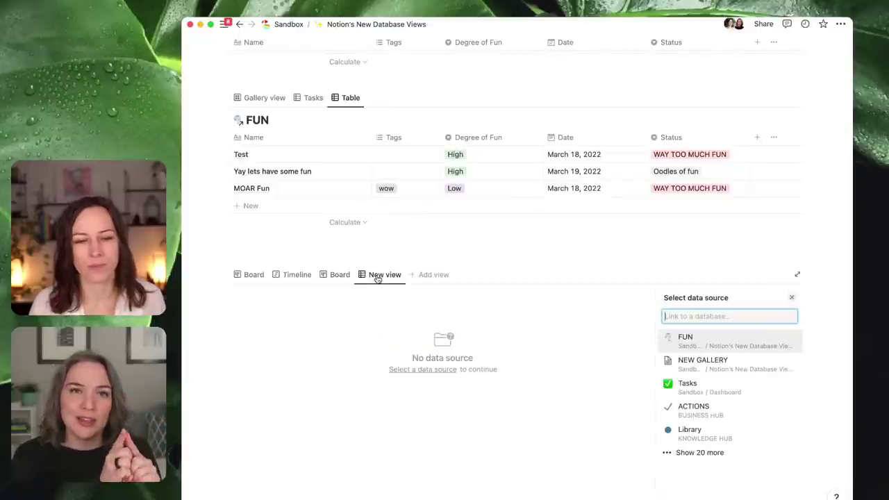
left_click(684, 338)
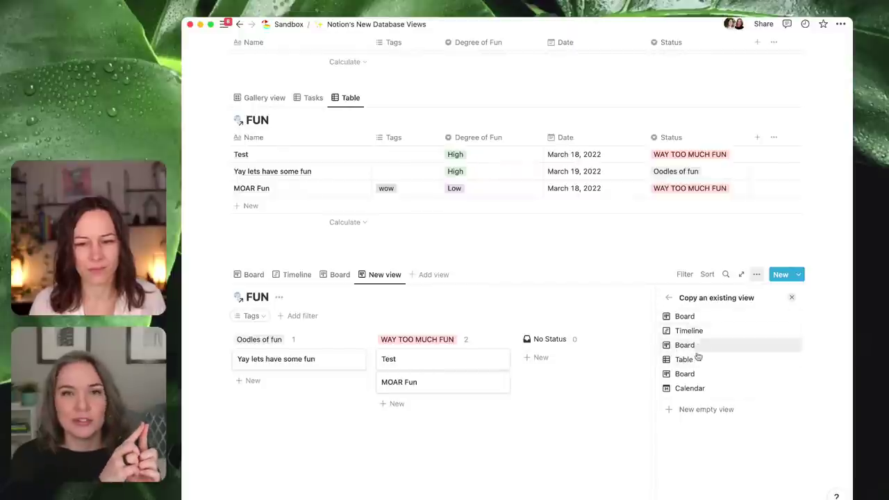
left_click(688, 360)
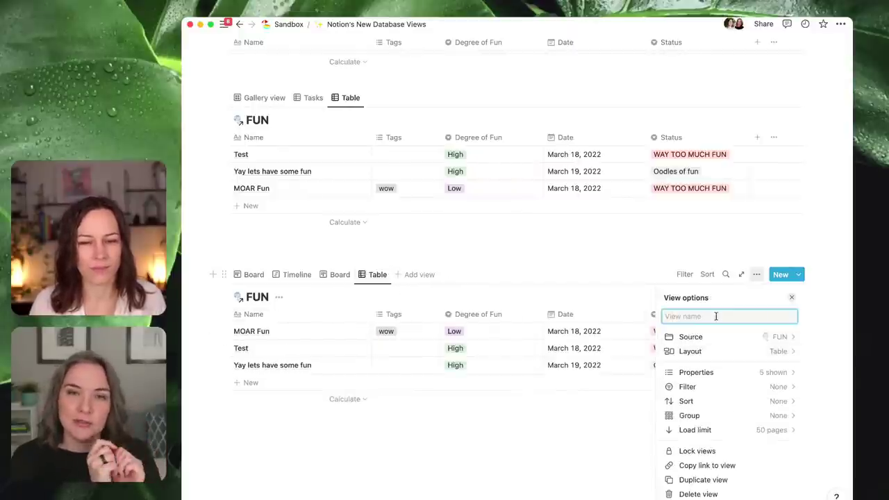
type("Finance")
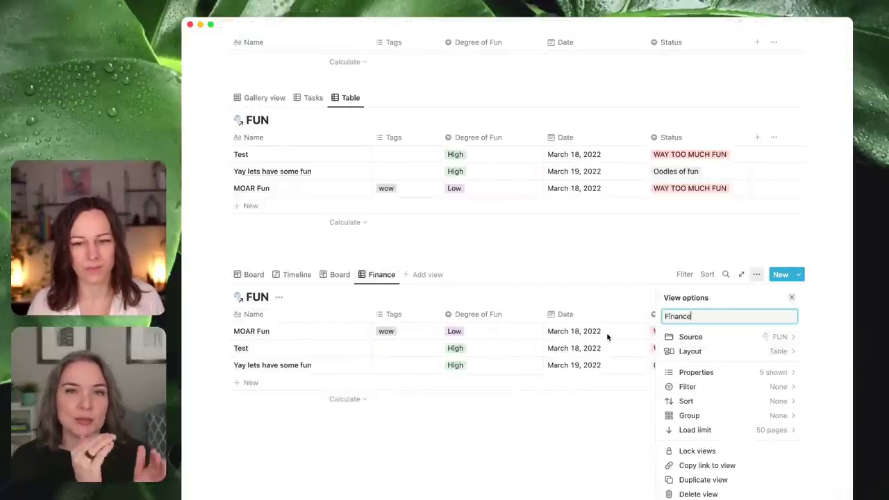
- Rename the second Board view to Marketing, then show the Finance table
left_click(338, 275)
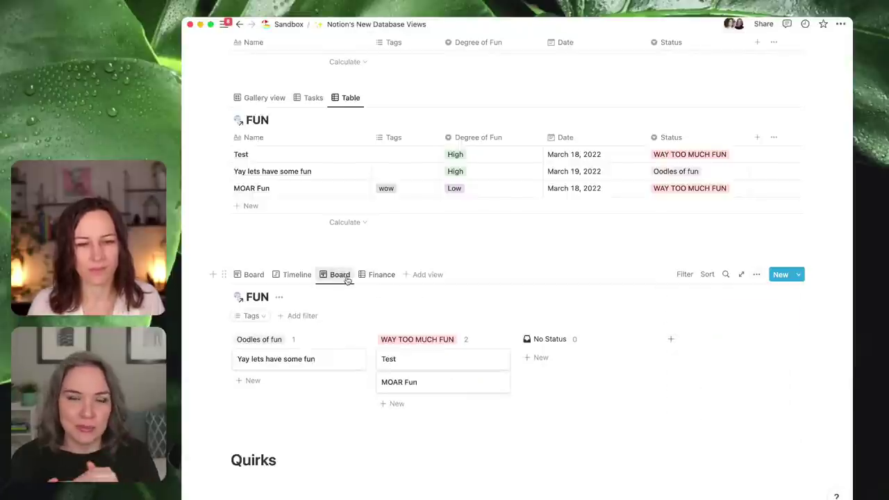
left_click(337, 279)
left_click(350, 294)
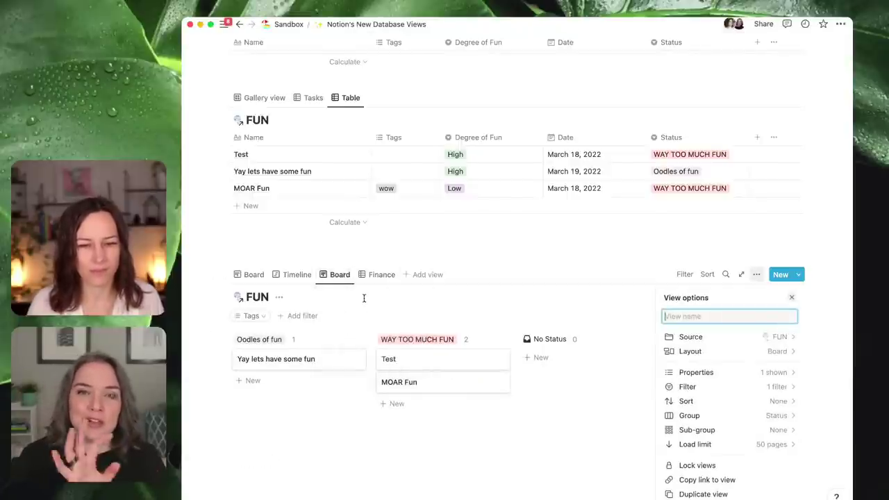
type("Marketing")
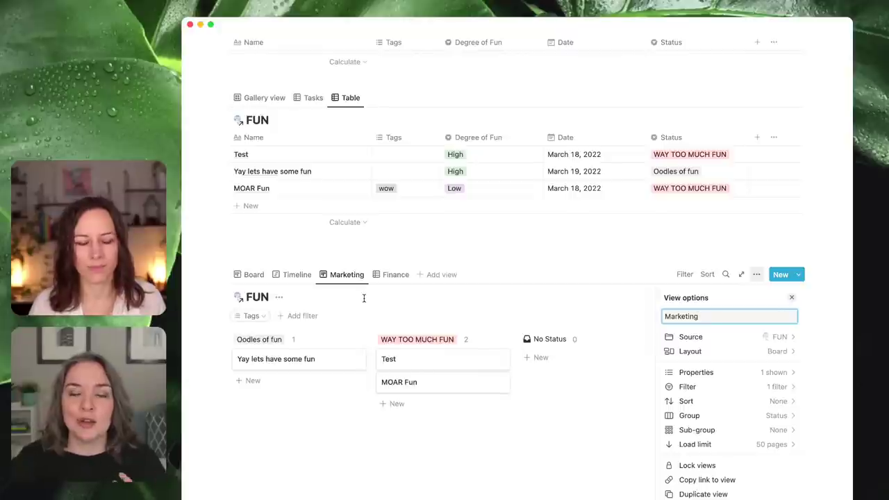
left_click(395, 274)
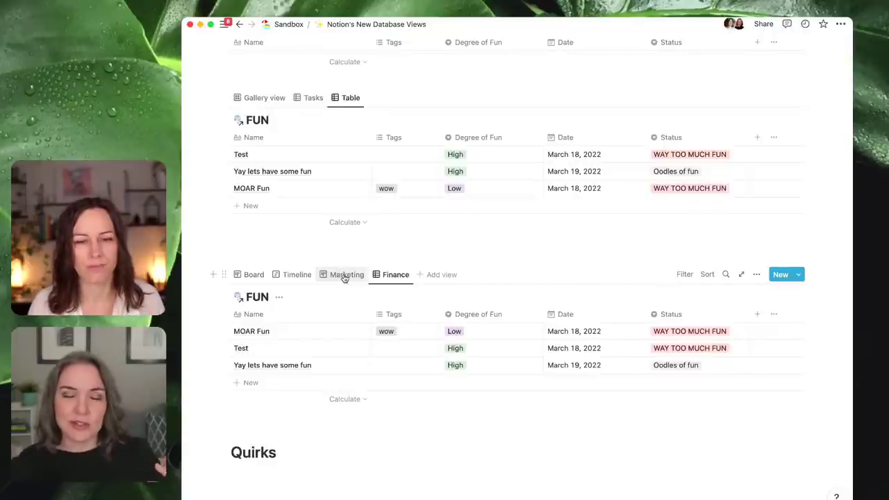
- Switch the lower FUN database to its Marketing board and scroll the page
left_click(344, 276)
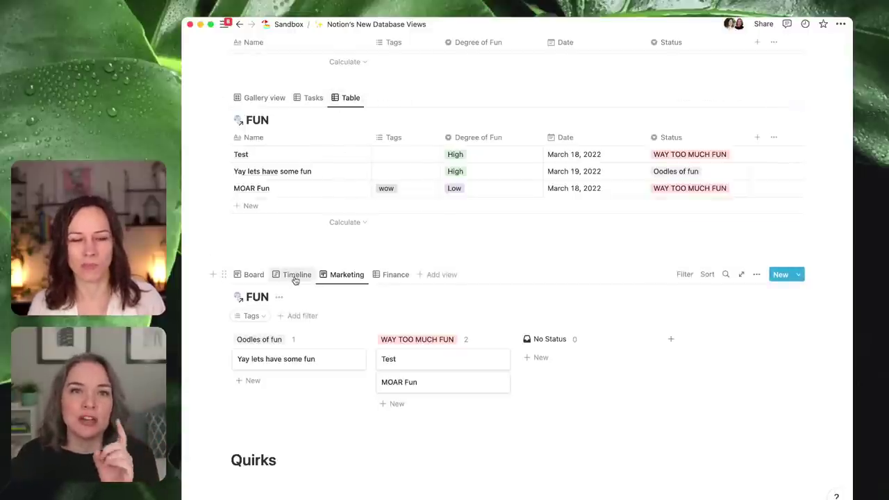
scroll(307, 254, "up", 5)
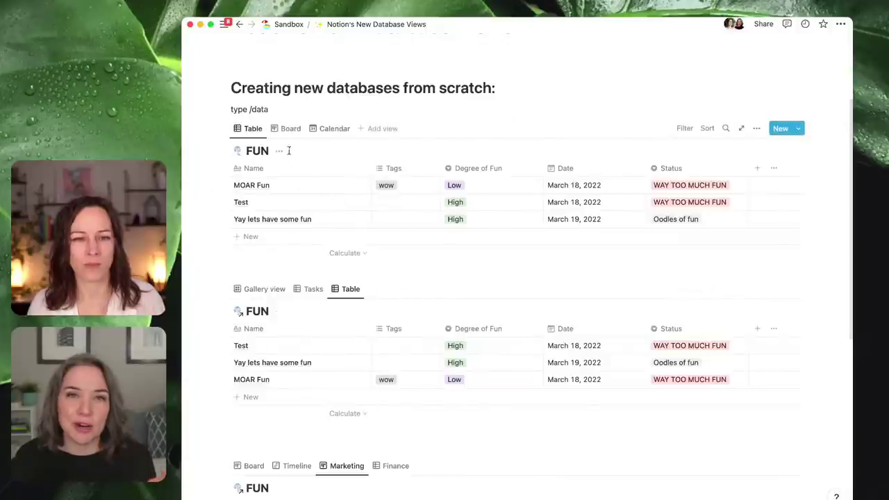
scroll(403, 368, "down", 1)
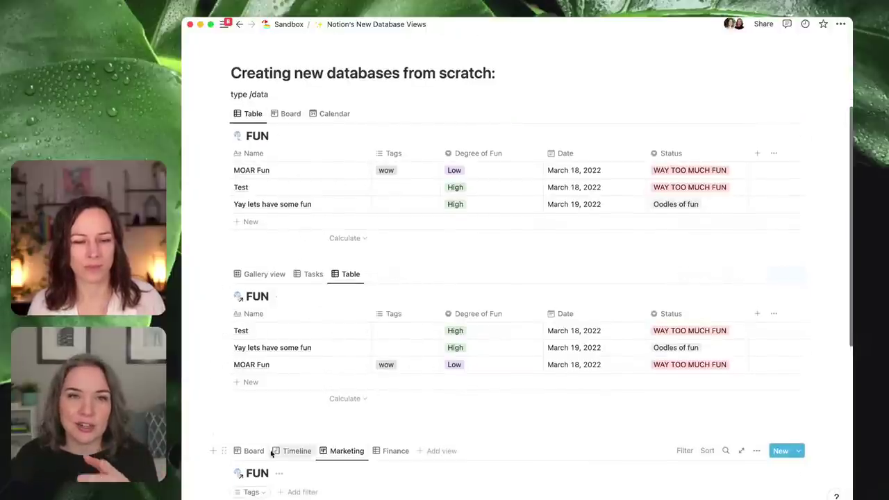
- Add a FUN-sourced view copied from Calendar, showing March 2022 entries on the 18th and 19th
left_click(449, 453)
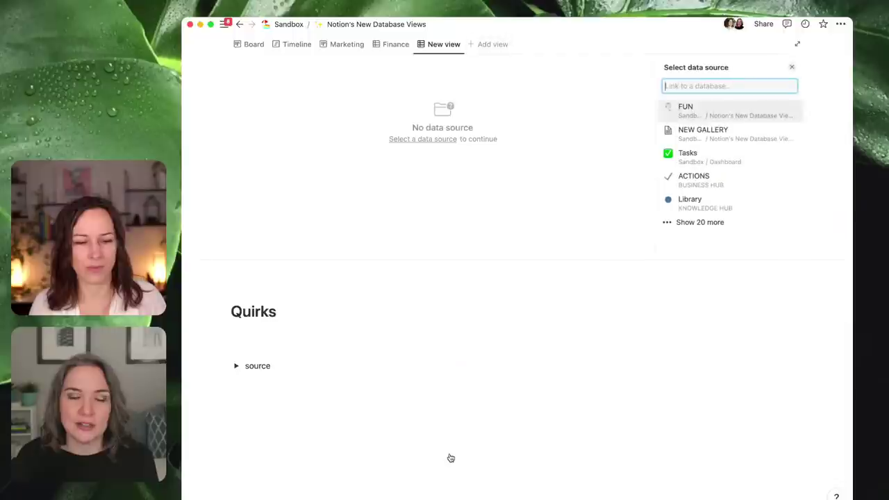
left_click(699, 110)
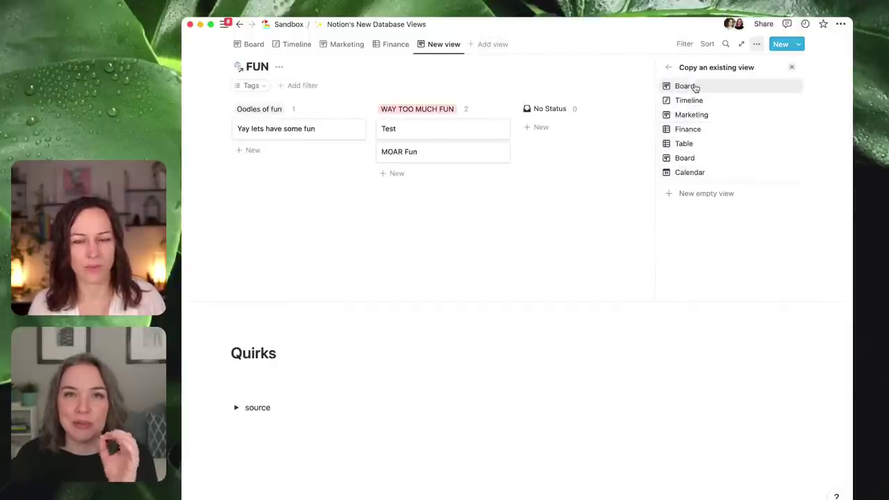
left_click(697, 135)
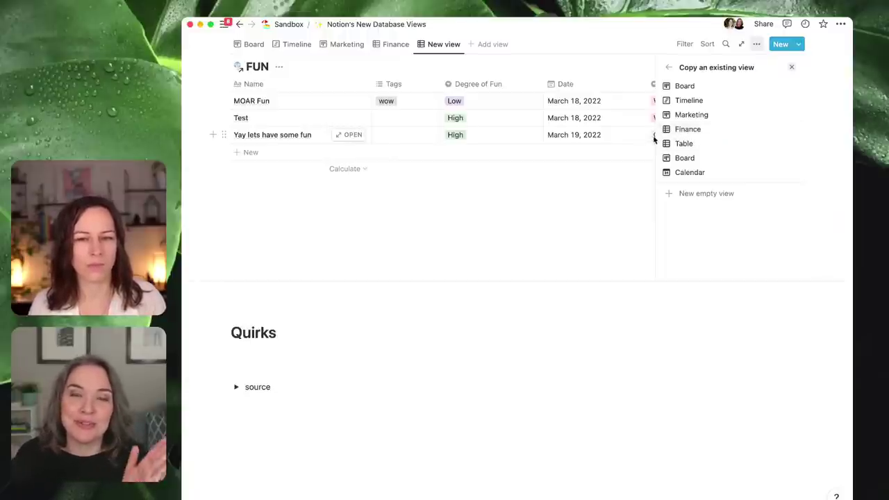
left_click(684, 178)
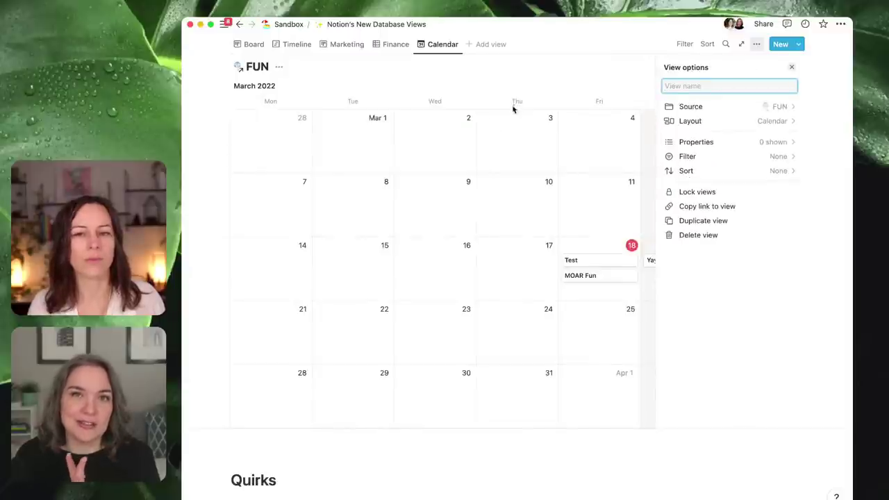
left_click(498, 73)
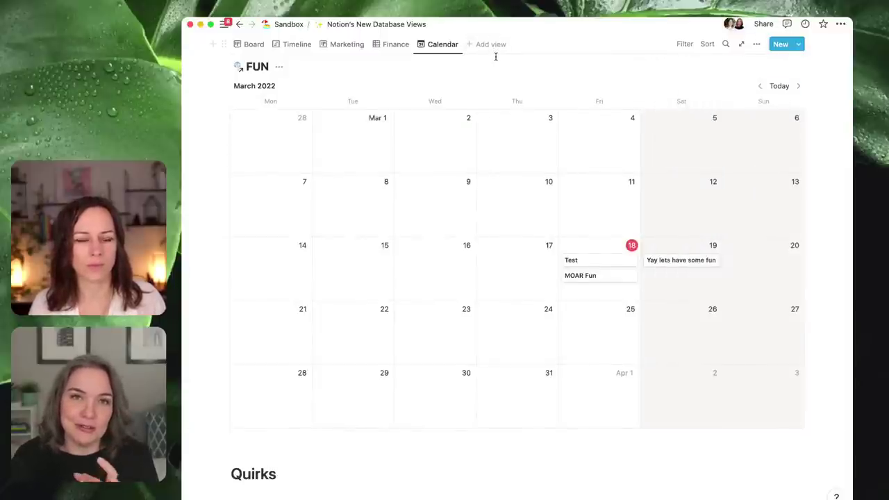
scroll(494, 62, "up", 2)
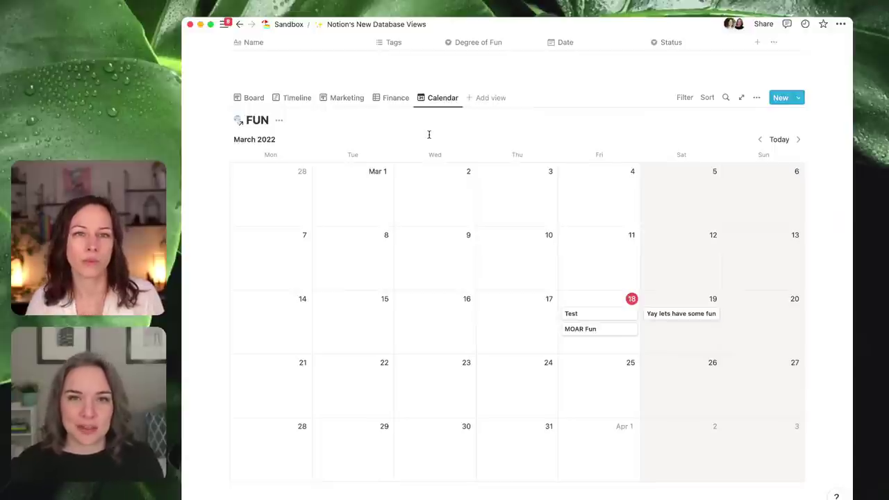
- Create FUN template 'New database template' with /lorem body text and Status WAY TOO MUCH FUN
left_click(799, 99)
left_click(699, 168)
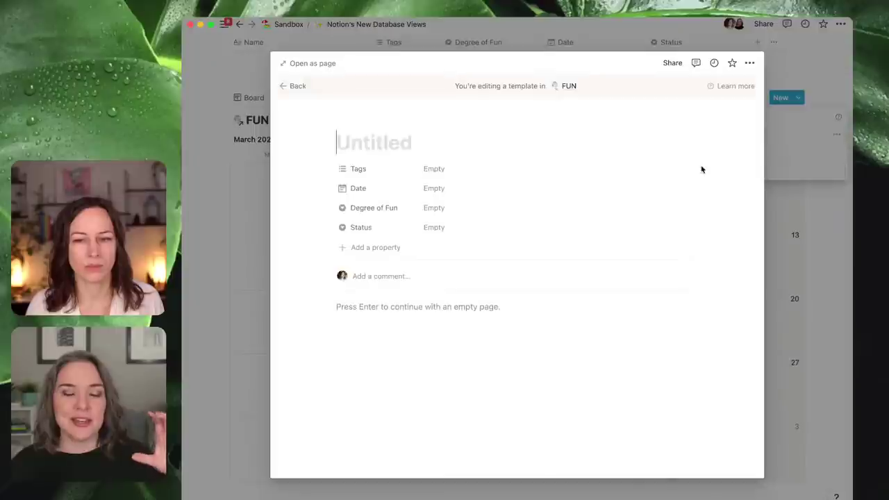
type("New databas")
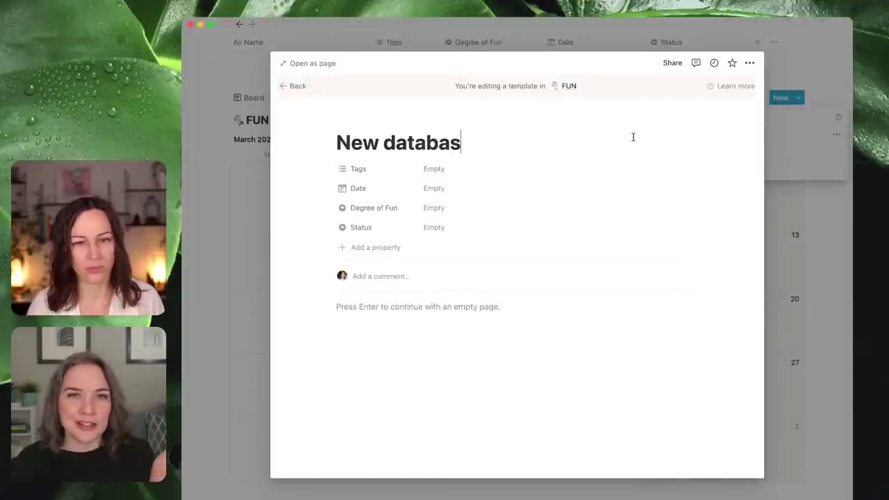
type("e template")
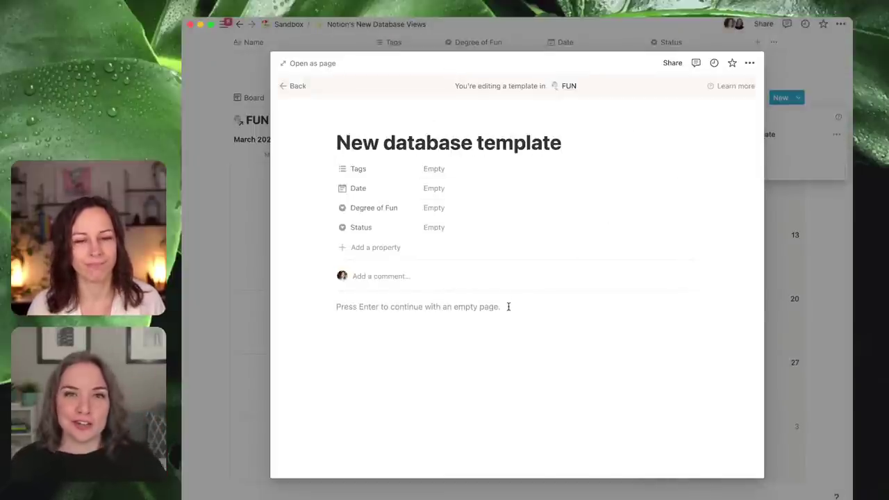
key("Return")
type("/lorem")
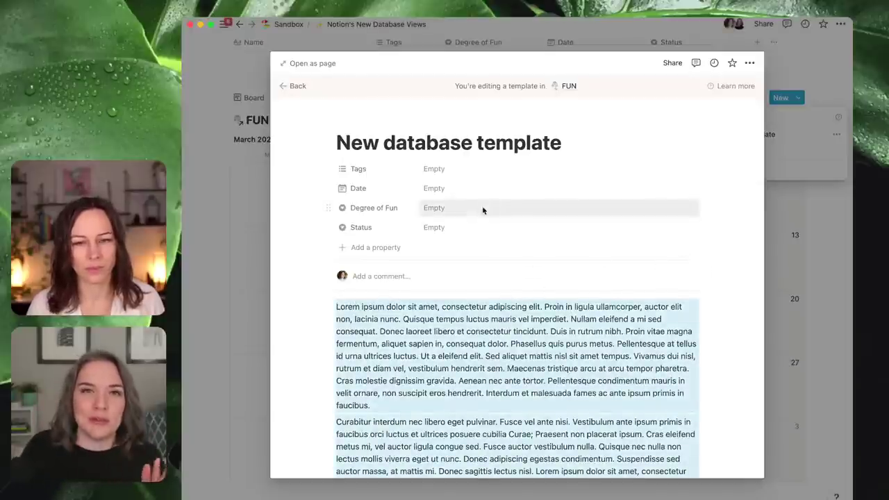
left_click(450, 228)
left_click(472, 261)
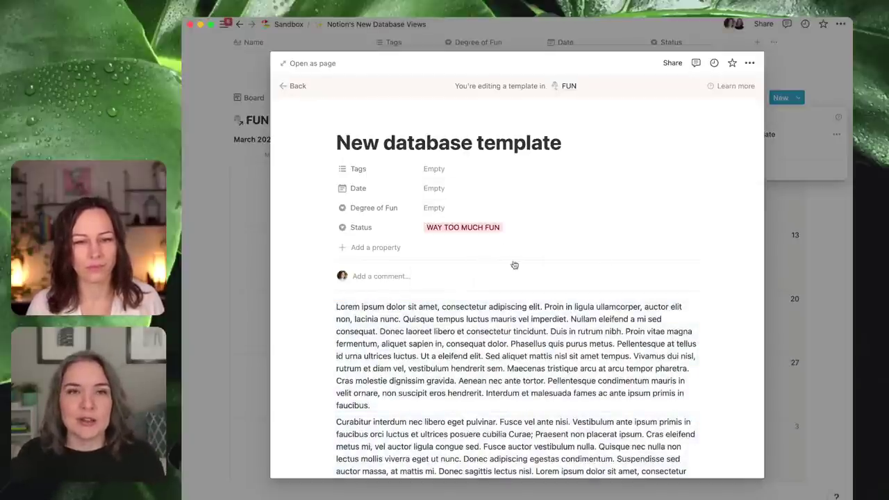
left_click(781, 212)
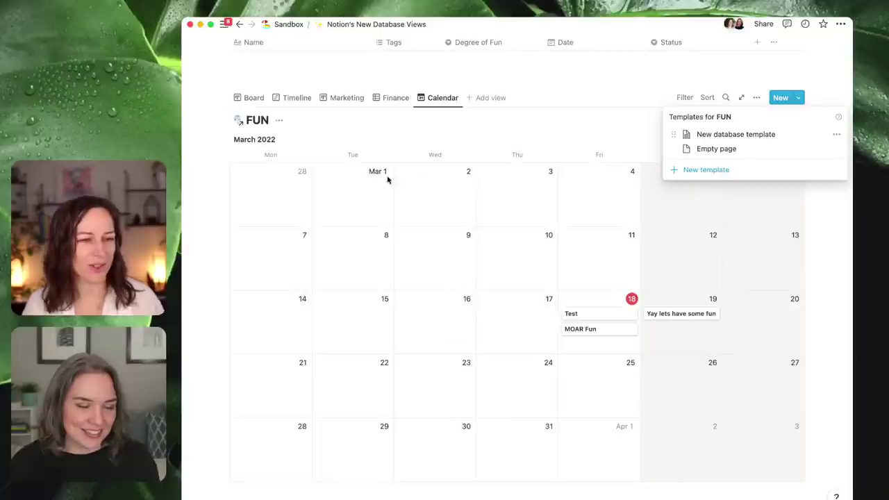
- Close the templates list, visit the Finance table, then return to the Calendar view
left_click(407, 114)
left_click(391, 105)
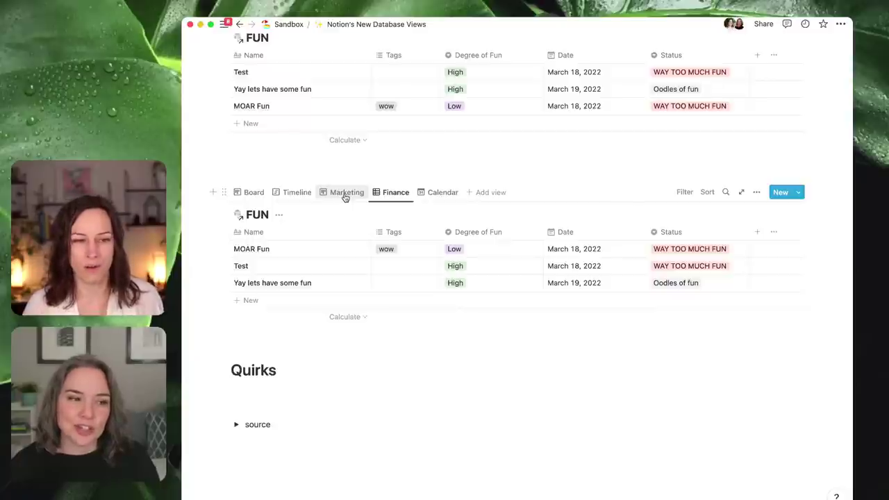
left_click(445, 195)
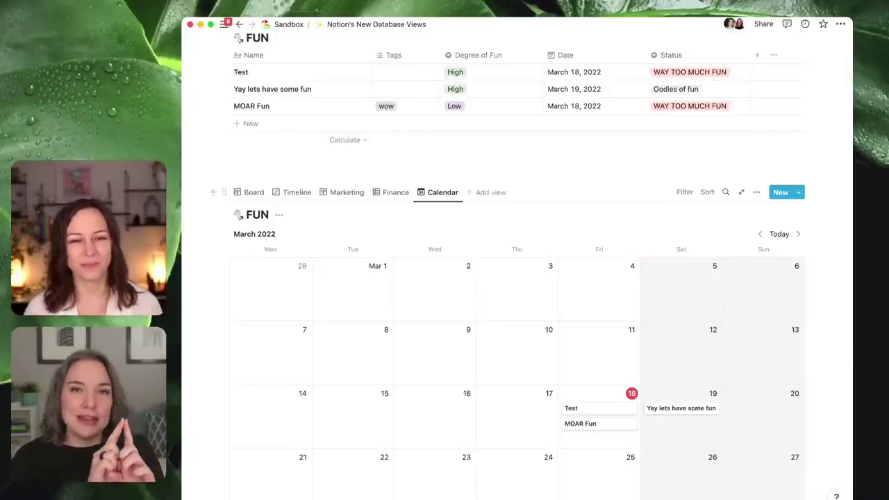
- Add a linked ACTIONS view below the calendar, copying All Tasks and renaming it Actions
scroll(486, 157, "down", 5)
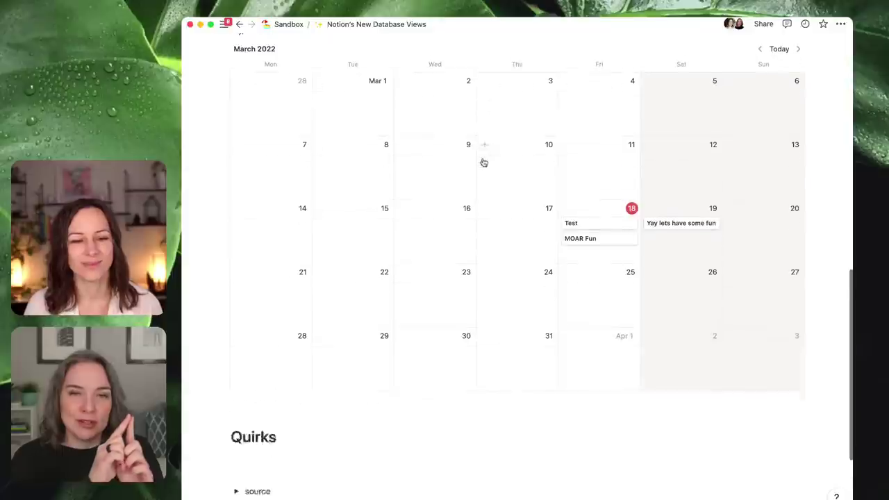
left_click(308, 356)
key("Return")
type("/c")
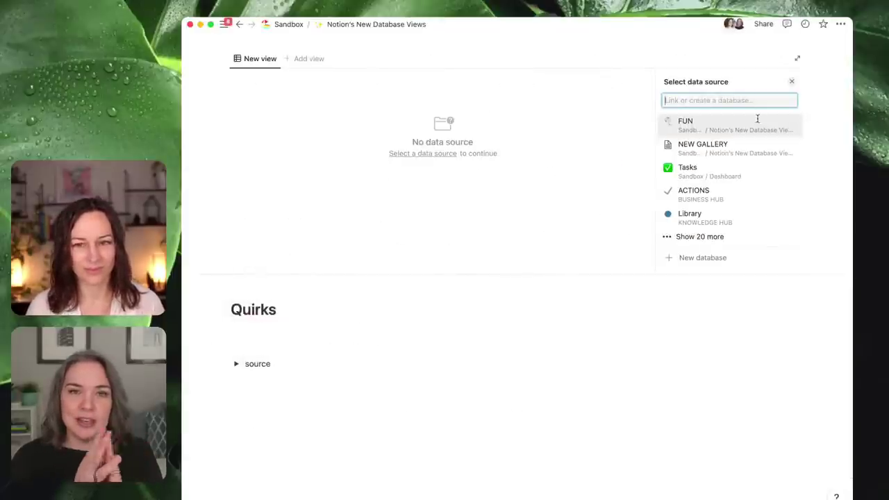
left_click(702, 191)
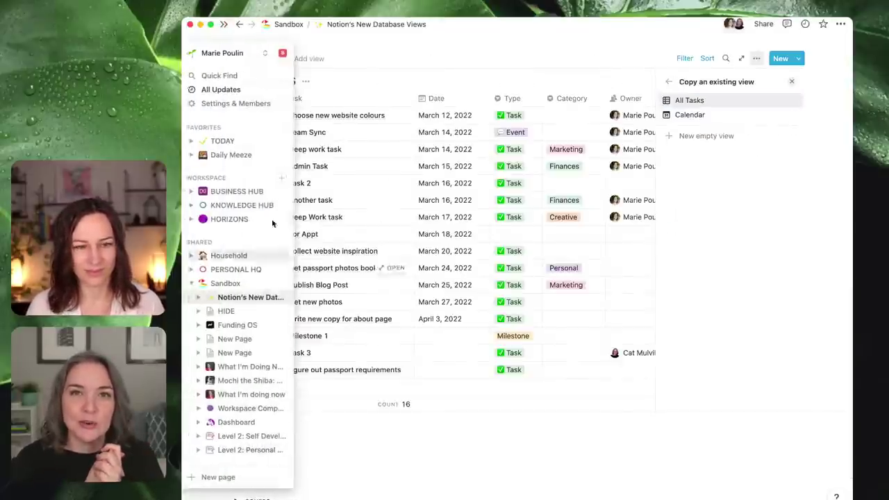
left_click(259, 59)
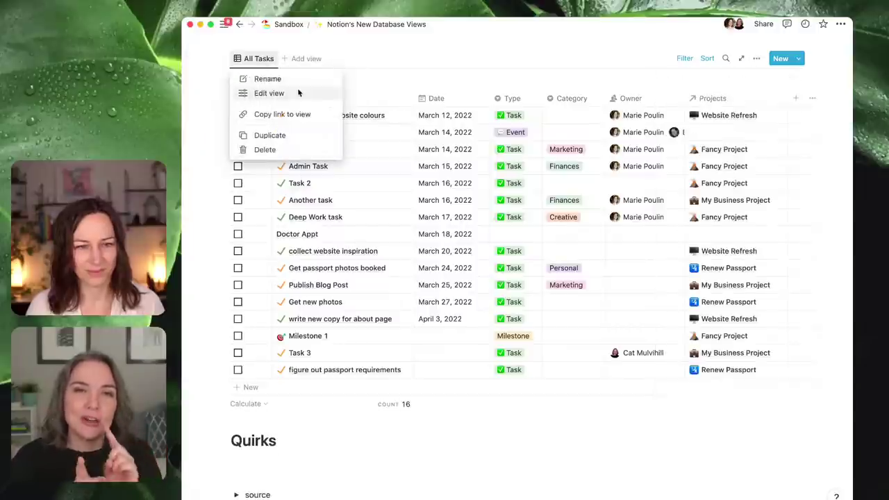
left_click(297, 84)
type("Actions")
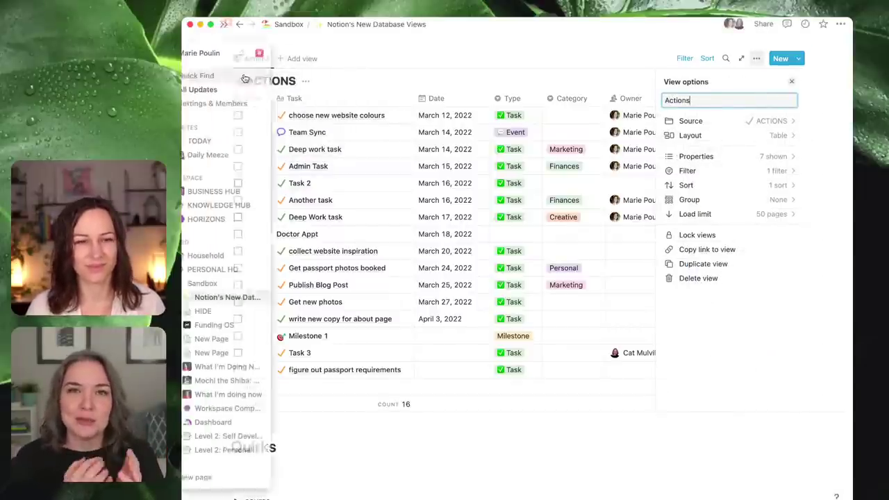
- Add a second view from Notes + Ideas and rename it from Master notes to Notes
left_click(306, 61)
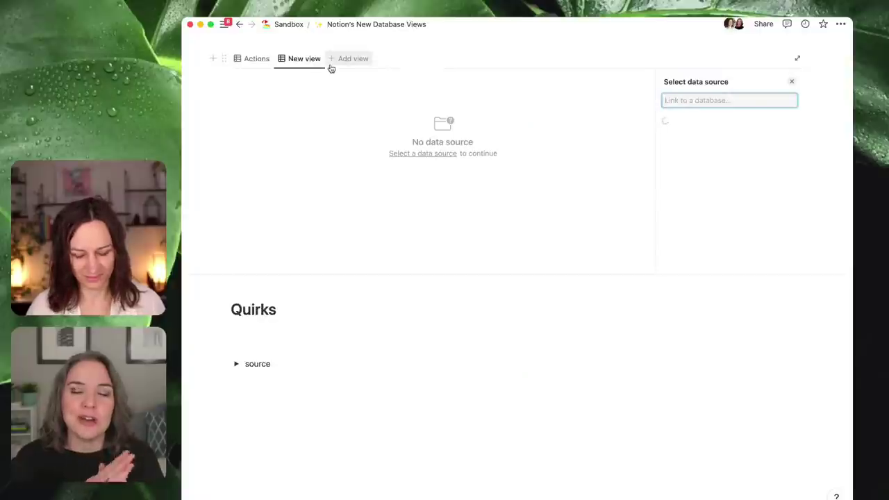
type("Note")
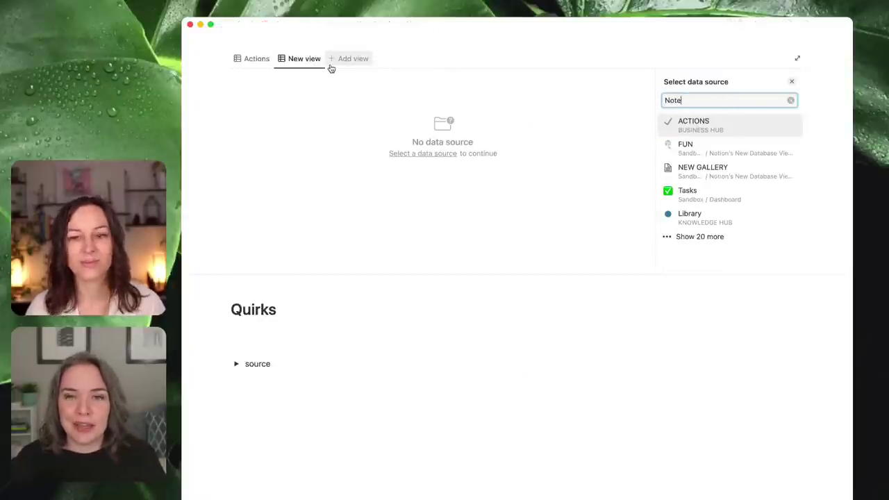
type("s")
left_click(716, 132)
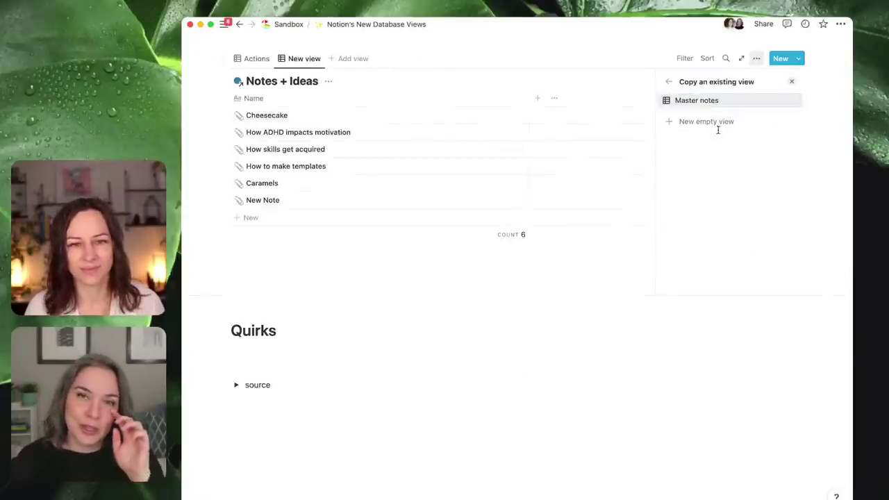
left_click(307, 60)
left_click(314, 81)
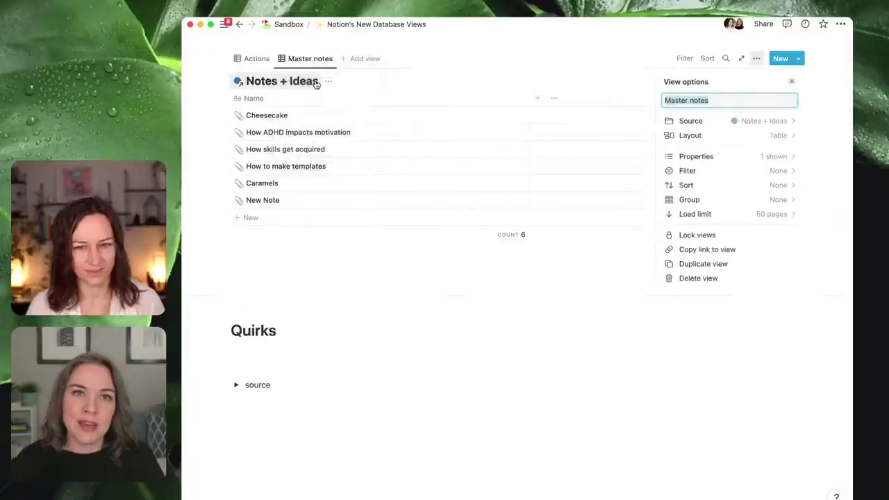
type("Notes")
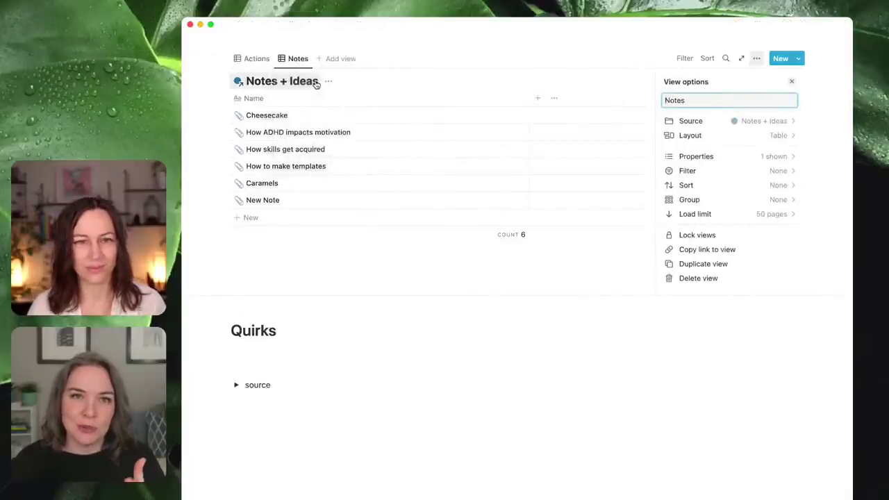
left_click(349, 284)
scroll(349, 278, "up", 2)
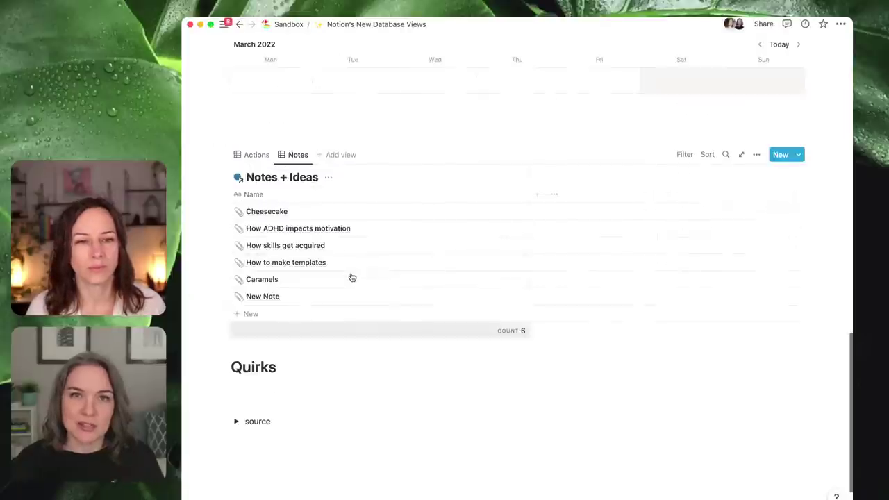
- Compare the Actions and Notes views, ending on the Actions task table
left_click(254, 154)
left_click(298, 209)
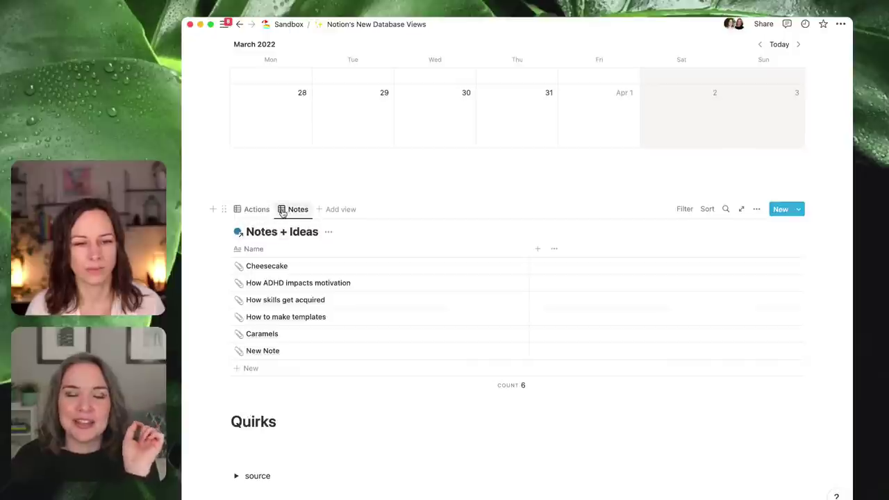
left_click(248, 214)
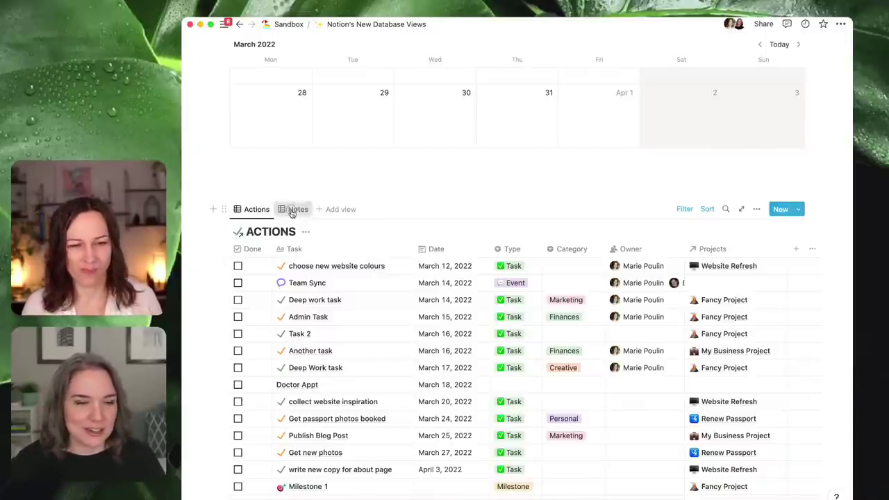
left_click(294, 210)
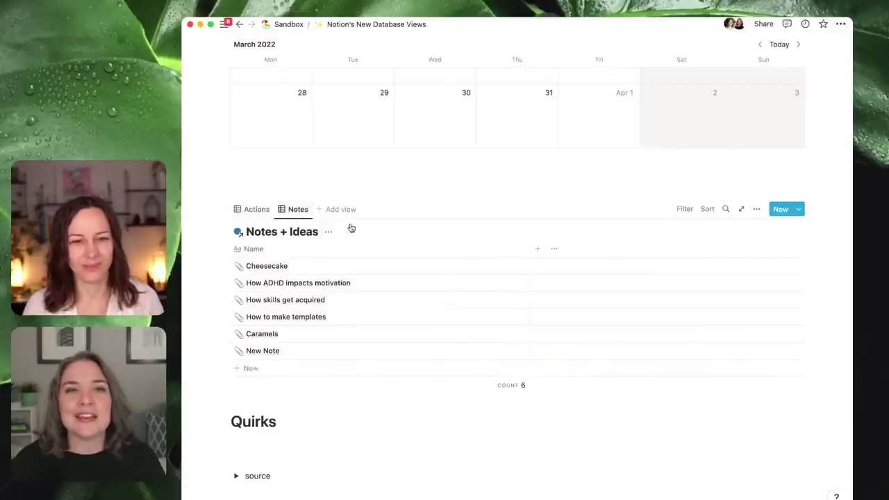
left_click(253, 214)
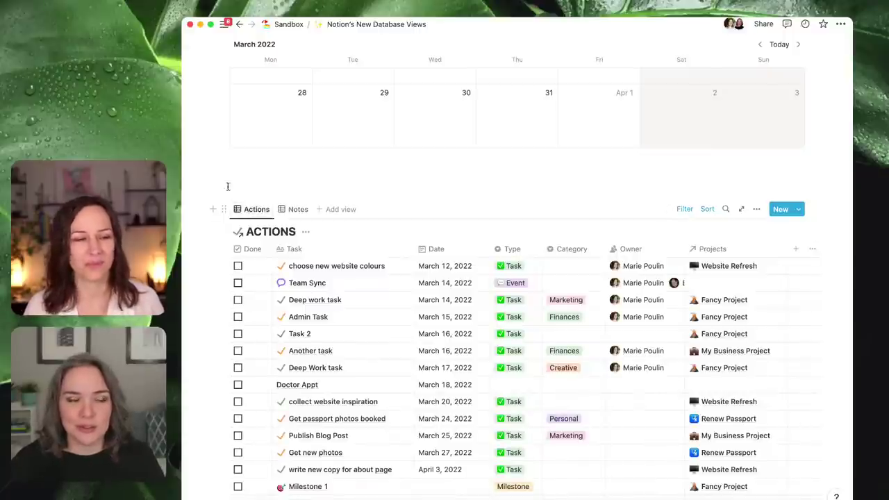
mouse_move(186, 208)
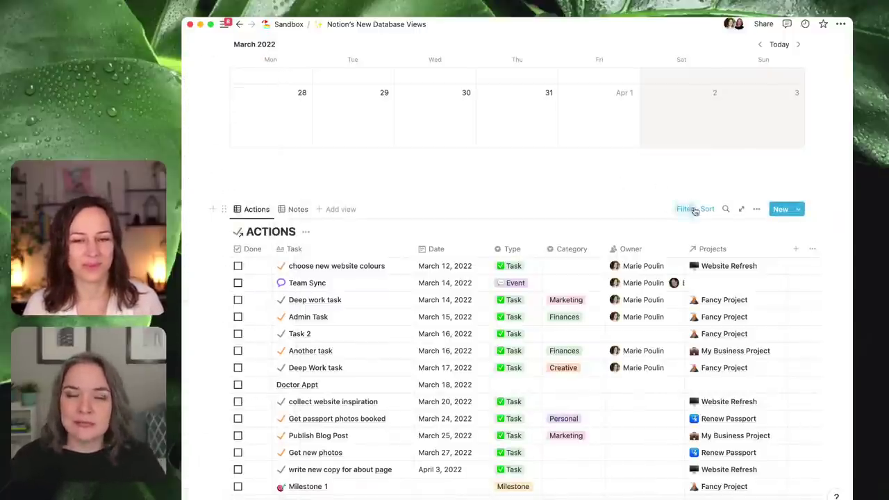
- Add a Date filter 'on or before one week from now' alongside the Done rule, saved for everyone
left_click(685, 208)
left_click(296, 255)
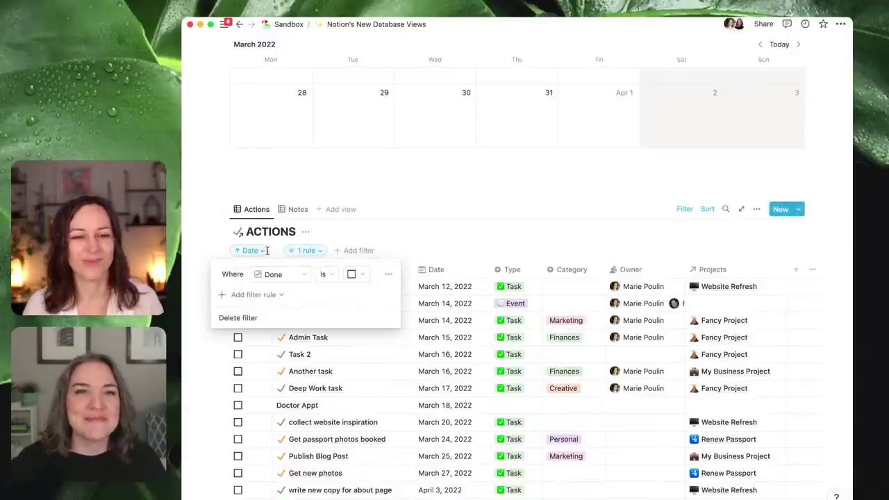
left_click(361, 252)
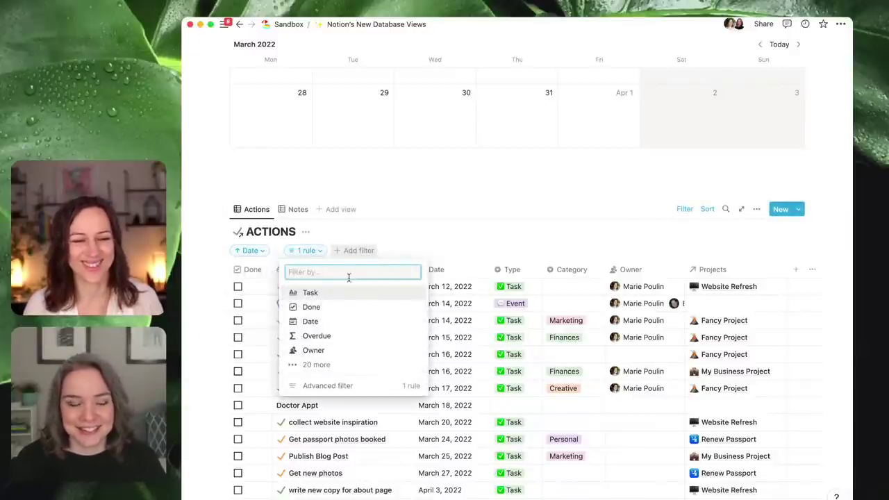
left_click(341, 322)
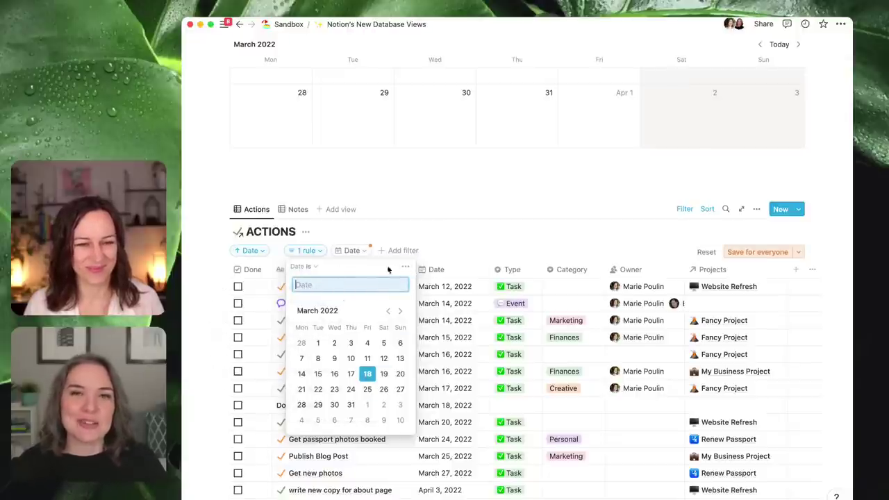
left_click(406, 268)
left_click(472, 286)
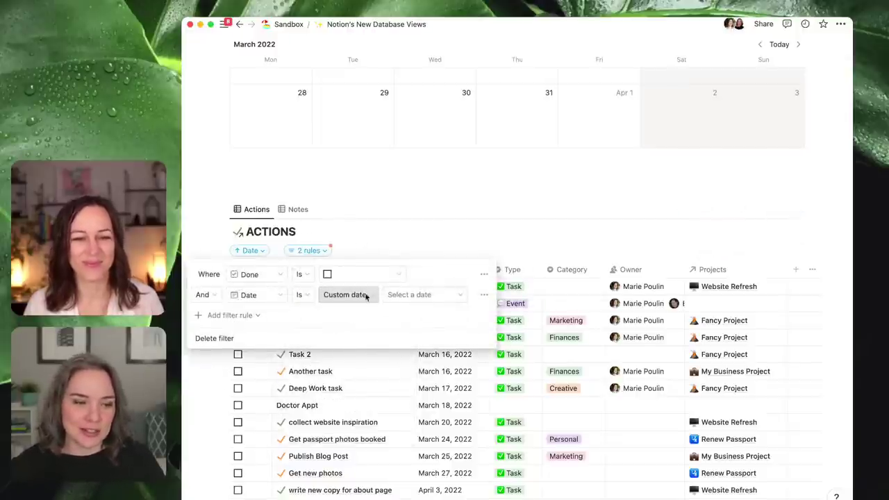
left_click(302, 295)
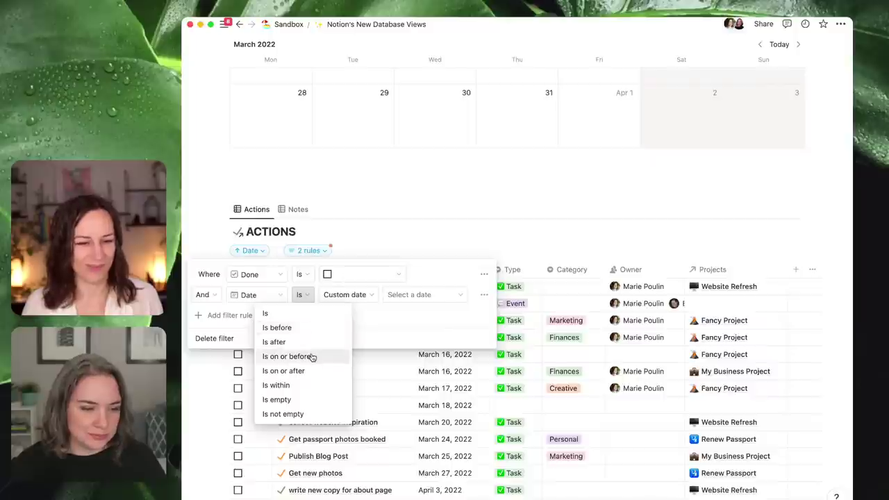
left_click(314, 356)
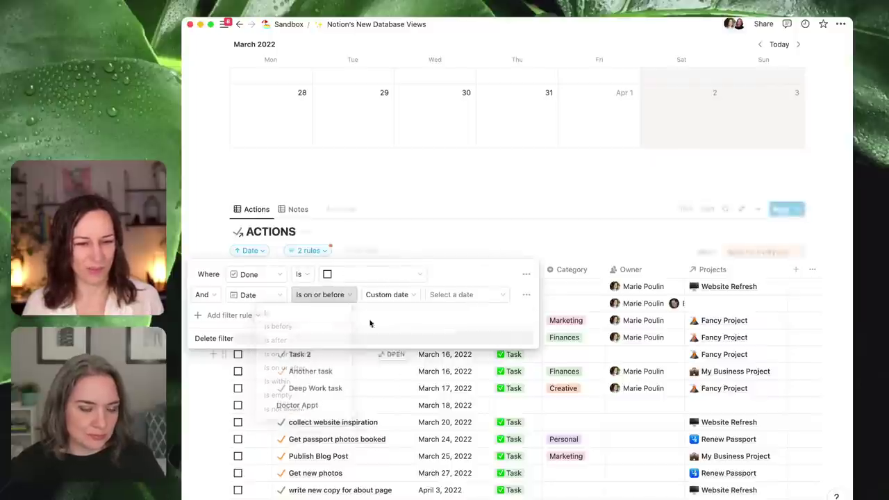
left_click(407, 294)
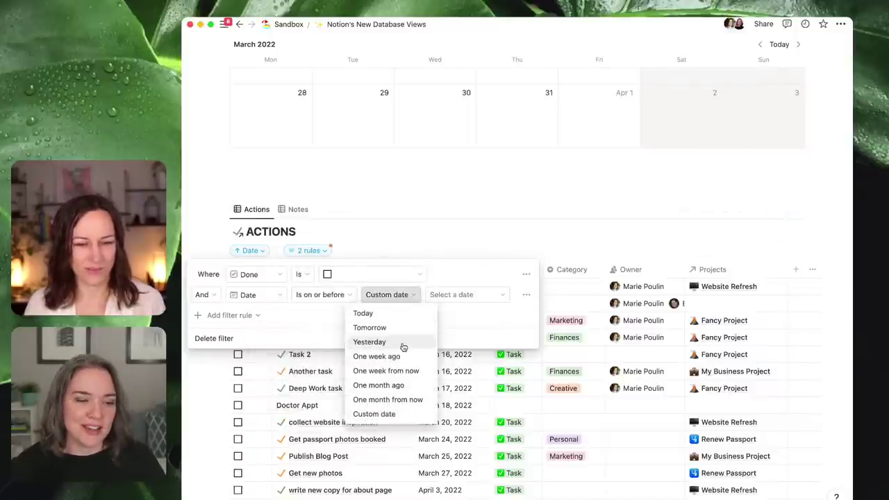
left_click(409, 371)
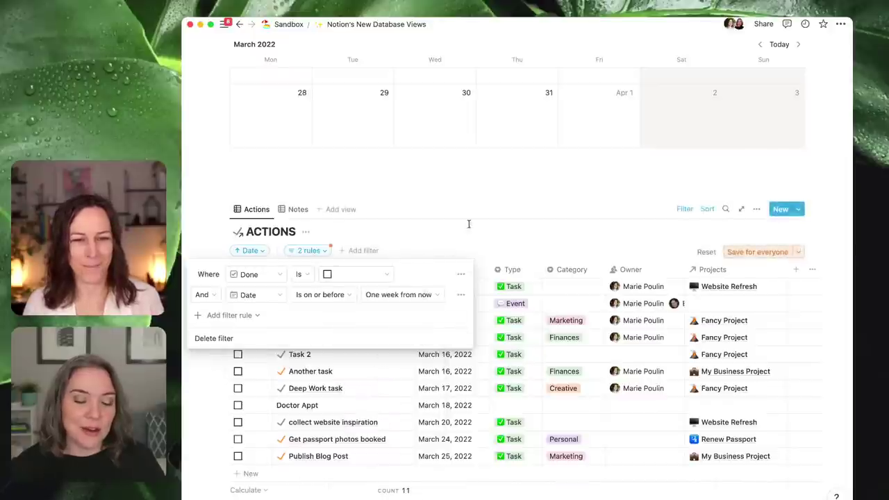
left_click(756, 252)
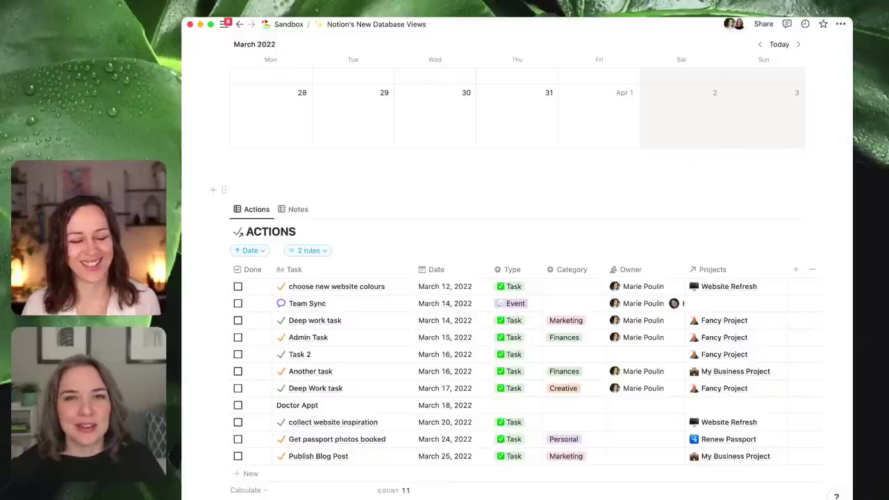
left_click(364, 190)
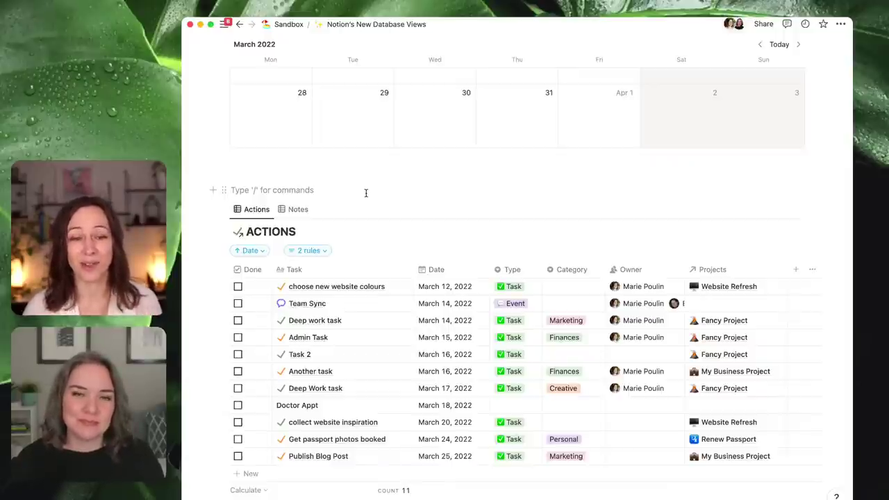
left_click(397, 286)
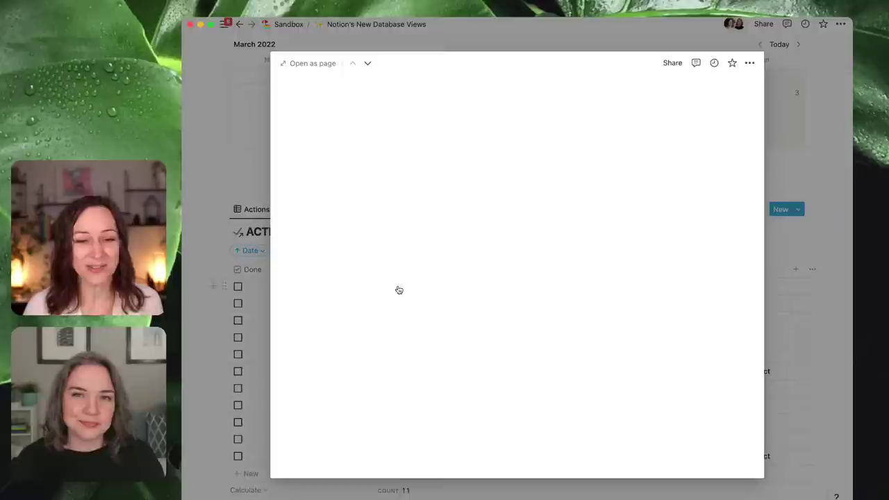
left_click(672, 63)
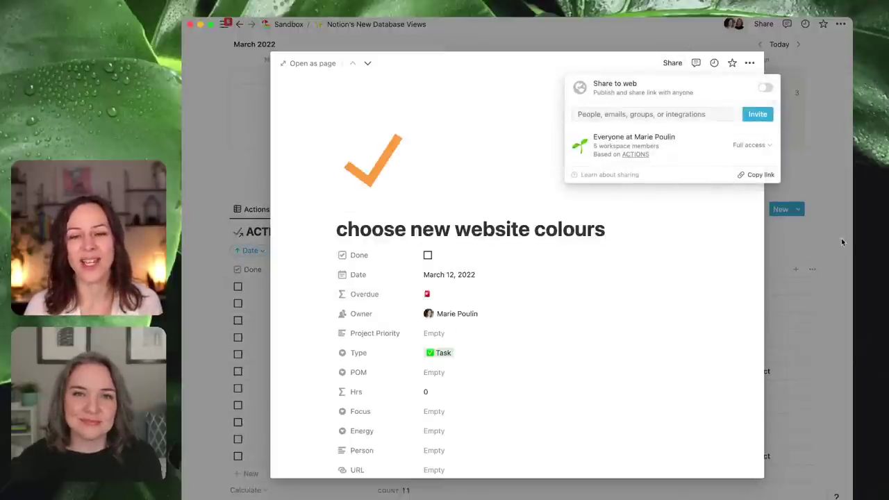
left_click(812, 242)
left_click(792, 249)
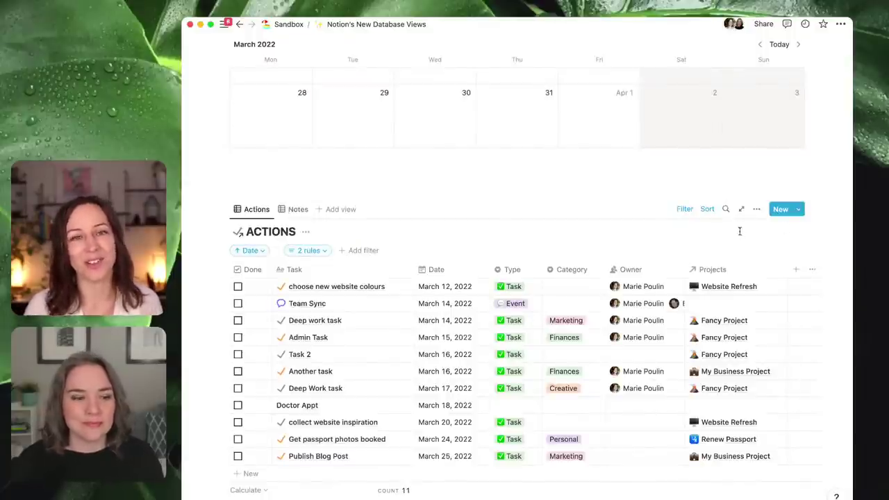
mouse_move(184, 277)
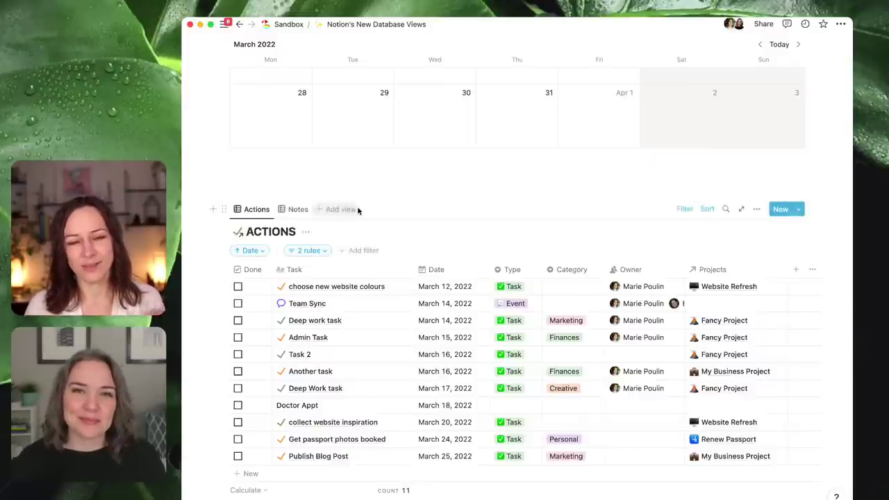
- Add a new view using the Documentation database as its data source
left_click(340, 209)
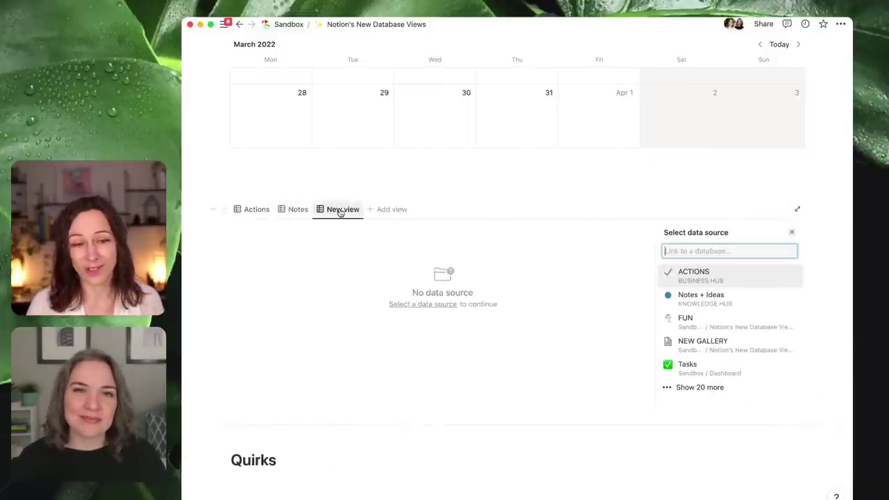
type("Client")
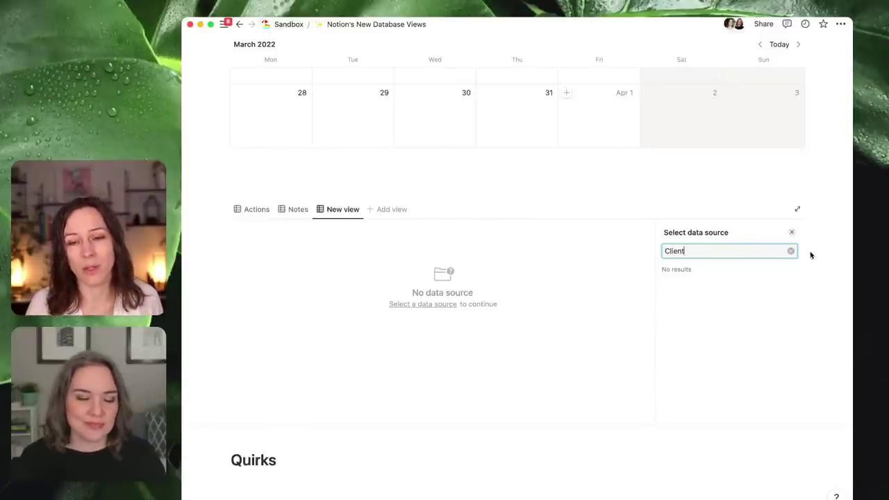
left_click(791, 231)
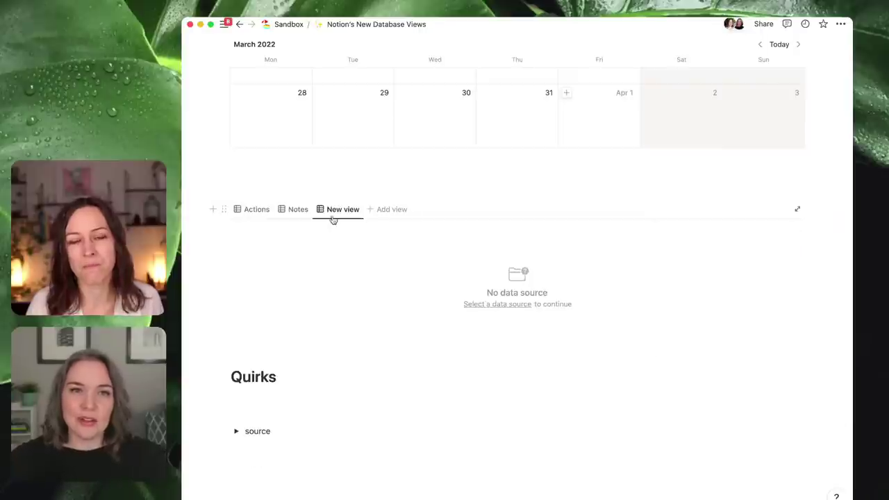
left_click(520, 306)
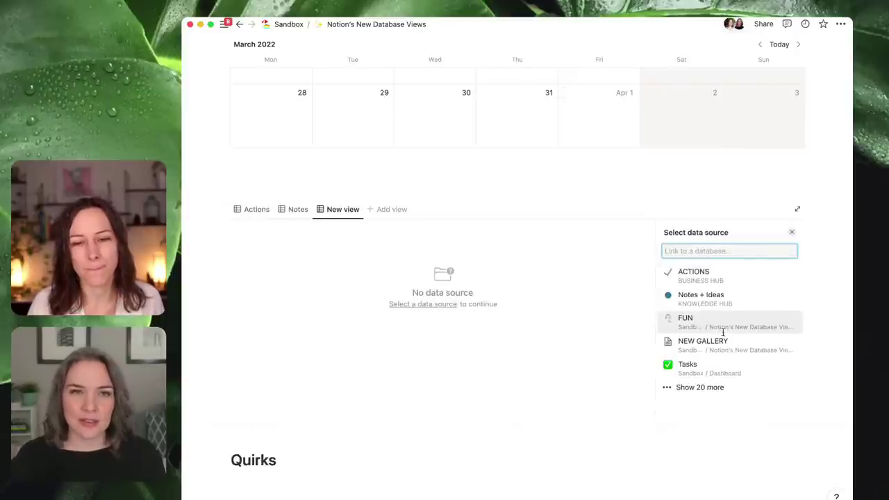
left_click(719, 387)
scroll(720, 368, "down", 3)
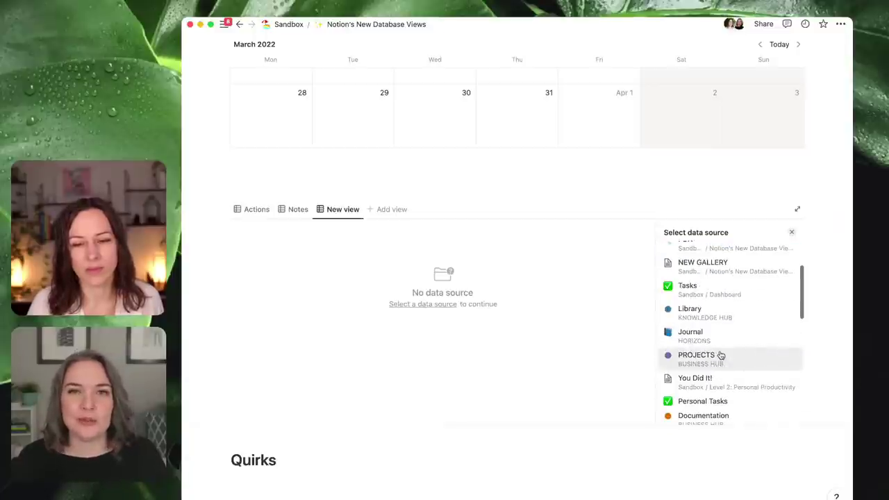
left_click(718, 415)
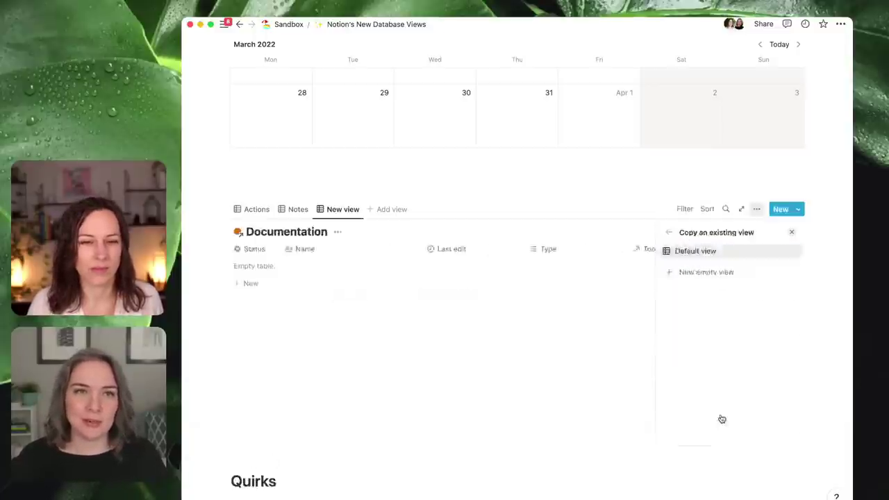
- Rename the new Documentation view to Documents
left_click(340, 210)
left_click(340, 231)
type("D")
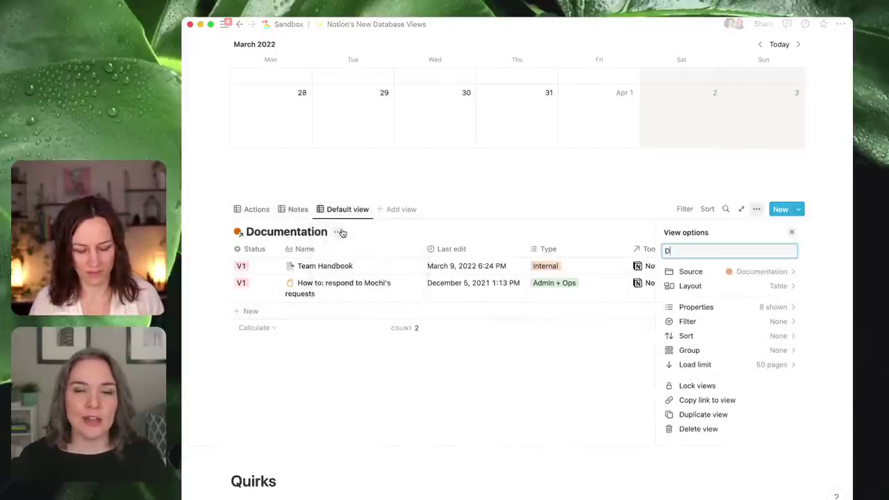
type("ocuments")
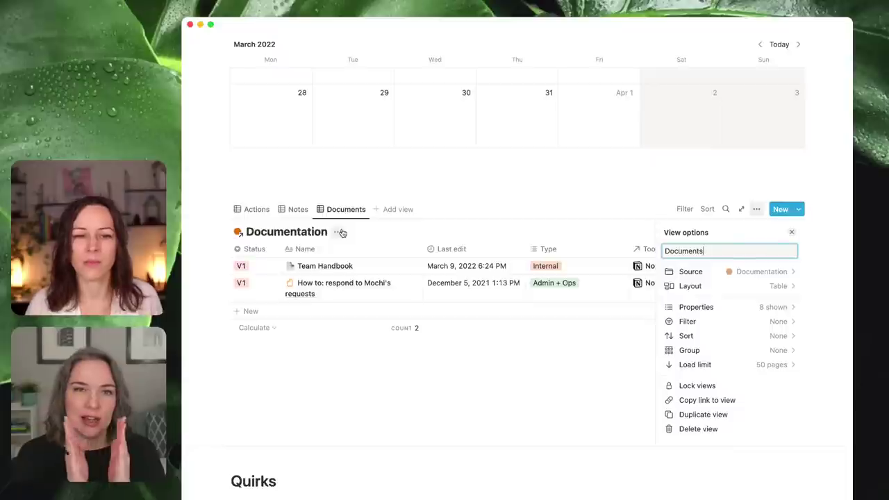
left_click(301, 209)
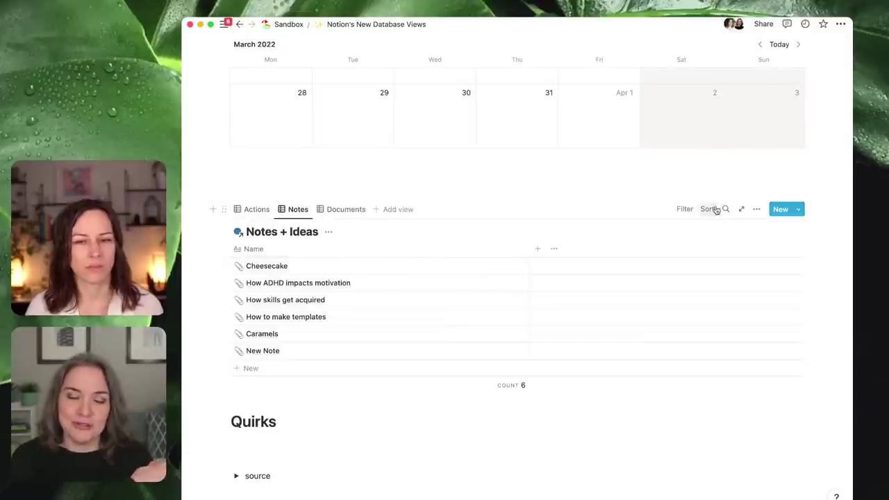
- Set the Notes view's layout to Gallery so notes appear as preview cards
left_click(756, 209)
left_click(770, 287)
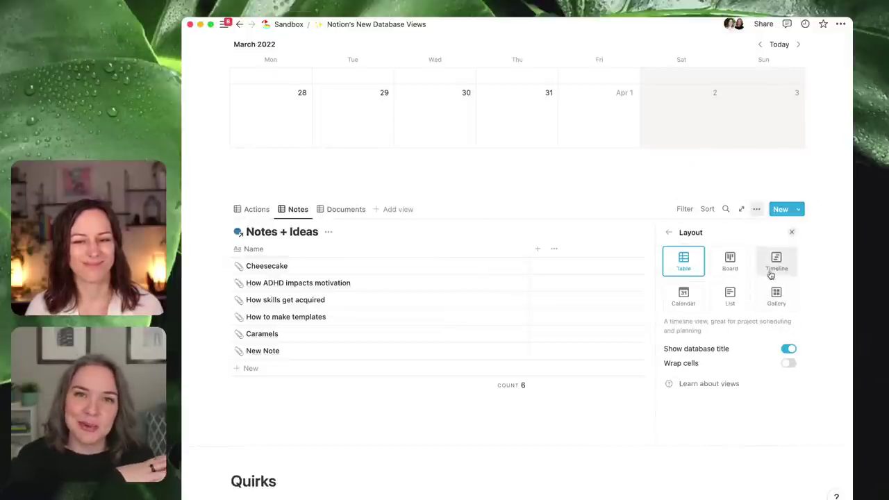
left_click(775, 296)
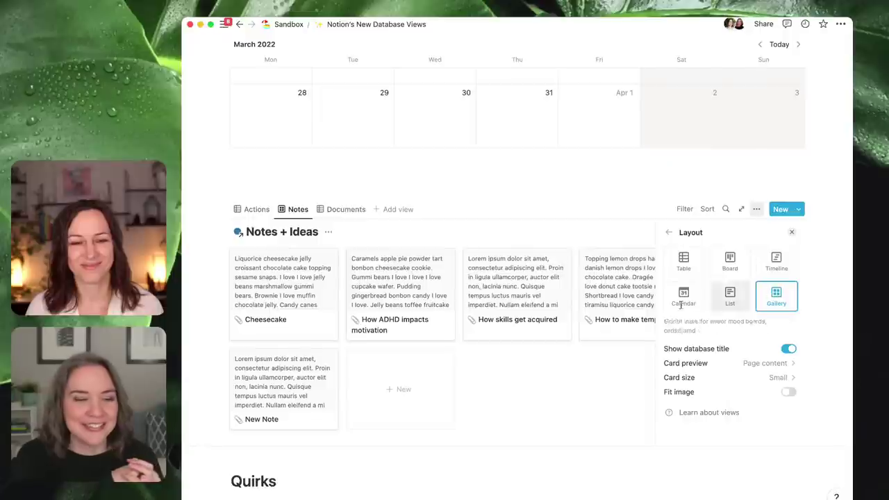
left_click(496, 455)
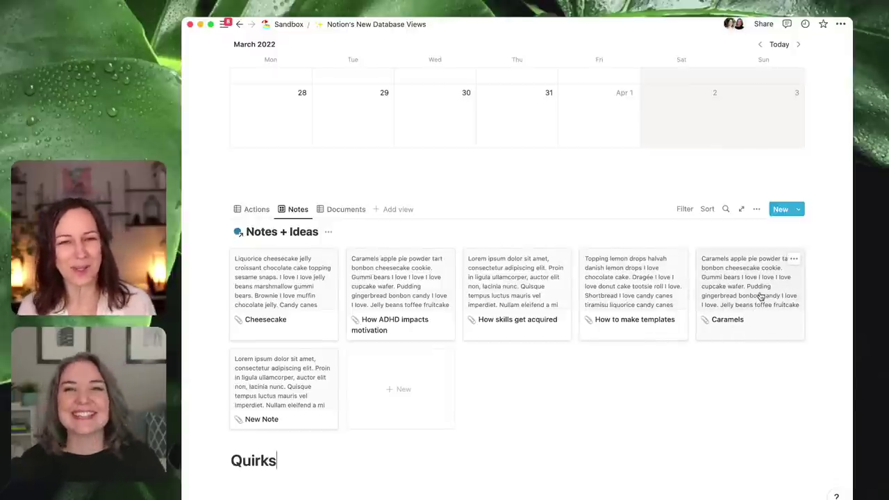
- Peek at the Caramels note, close it, and add an empty block above the Quirks heading
left_click(773, 303)
scroll(605, 275, "down", 5)
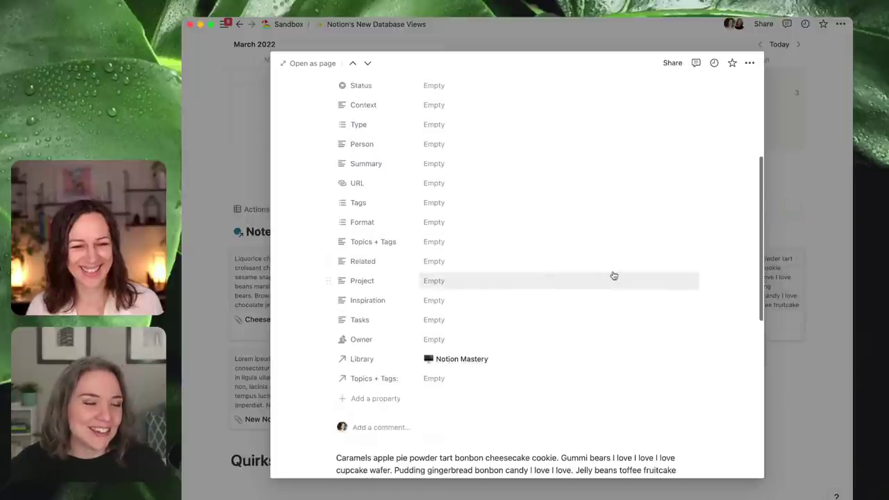
left_click(795, 350)
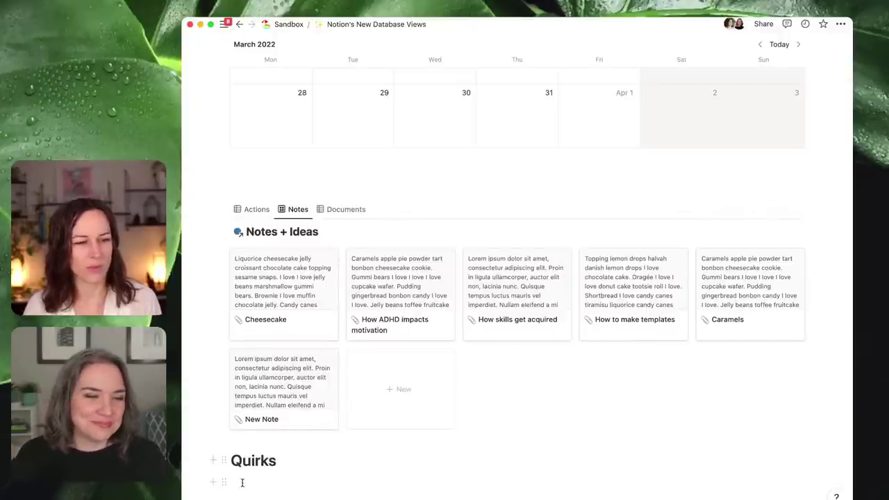
key("Return")
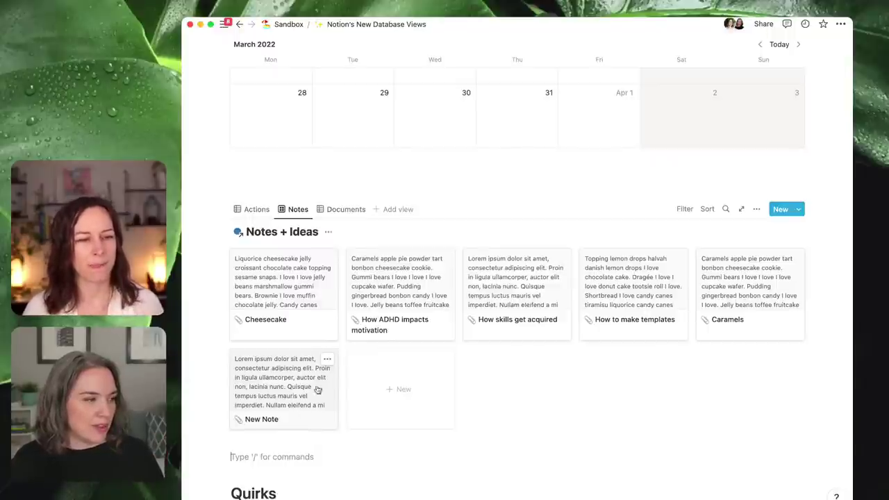
- Duplicate the FUN calendar database block from its block handle menu
scroll(542, 309, "up", 2)
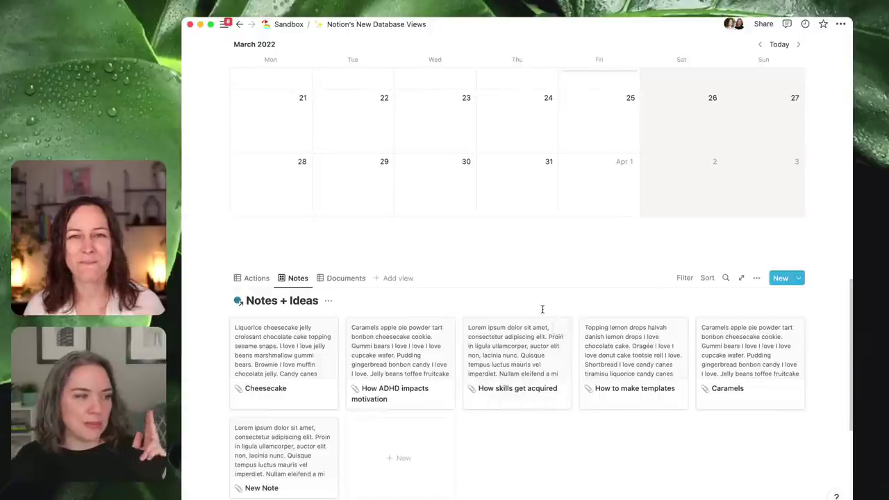
scroll(346, 281, "up", 1)
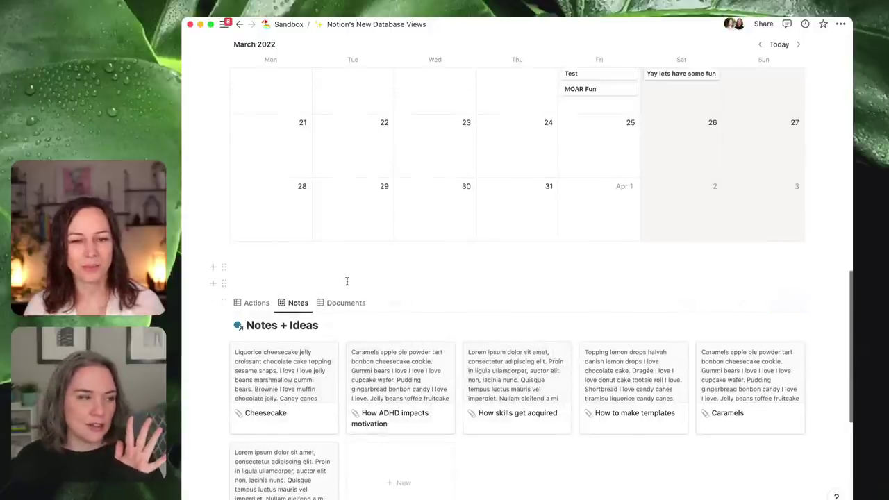
scroll(347, 282, "up", 10)
scroll(278, 365, "down", 2)
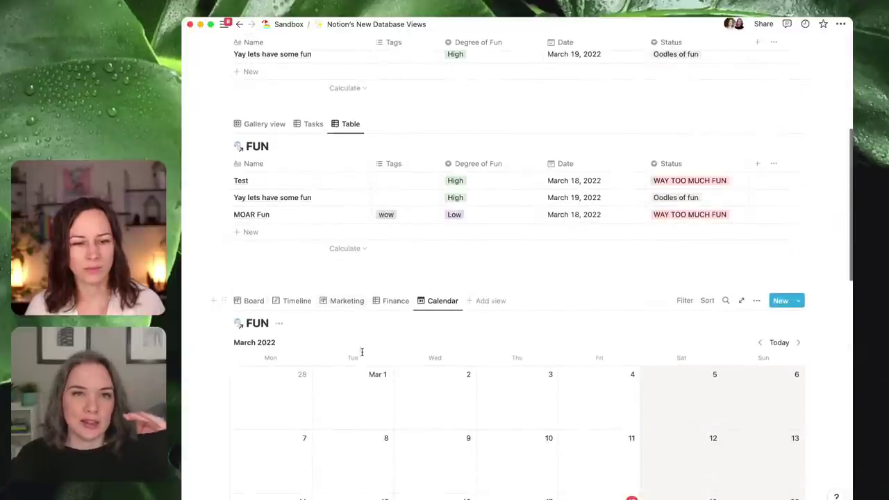
left_click(224, 300)
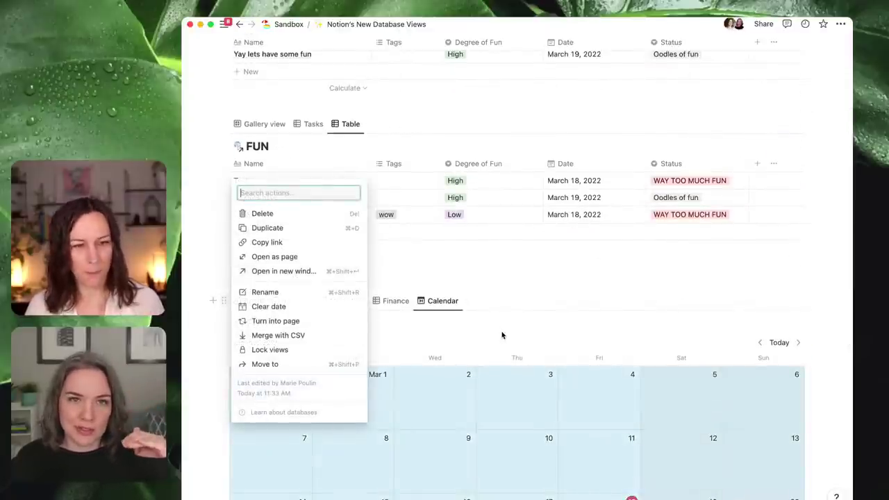
left_click(329, 228)
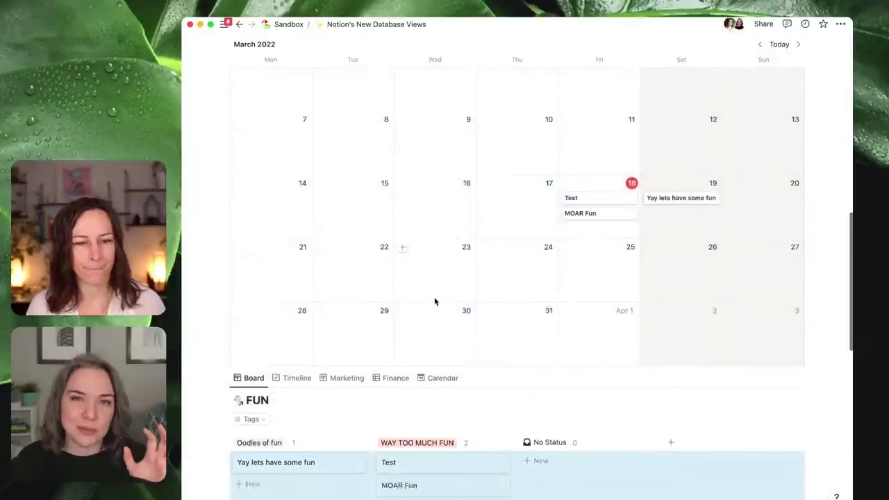
scroll(435, 301, "down", 4)
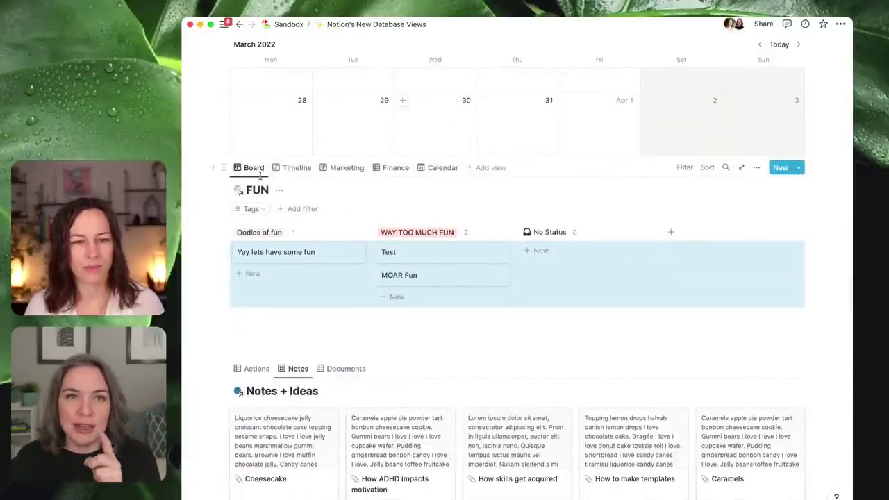
- Insert a /linked view of the FUN database below the board, copying FUN's Calendar view
left_click(254, 338)
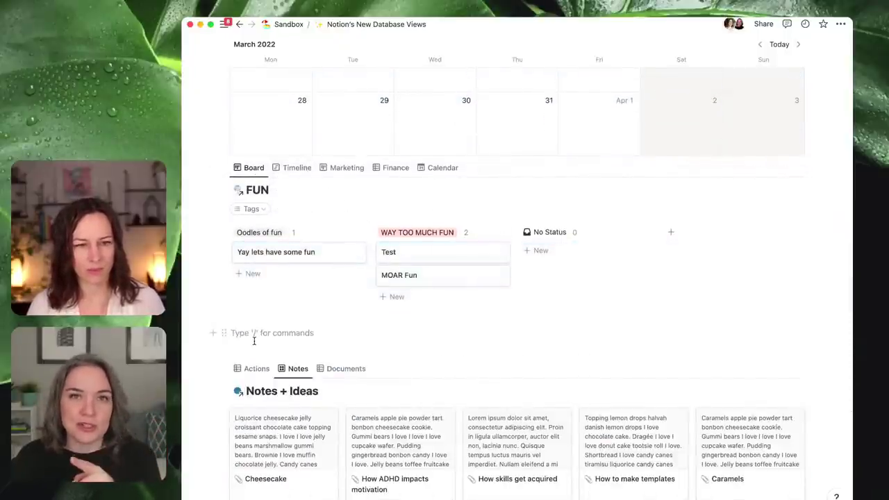
type("/linked")
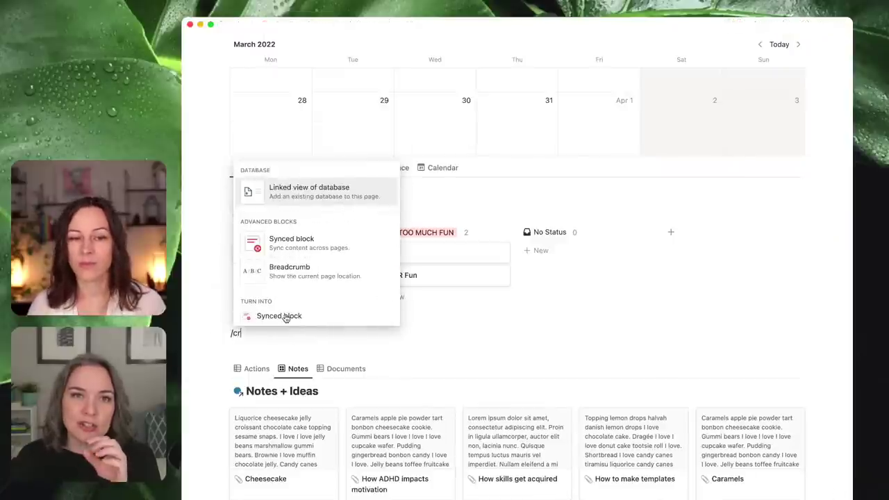
key("Return")
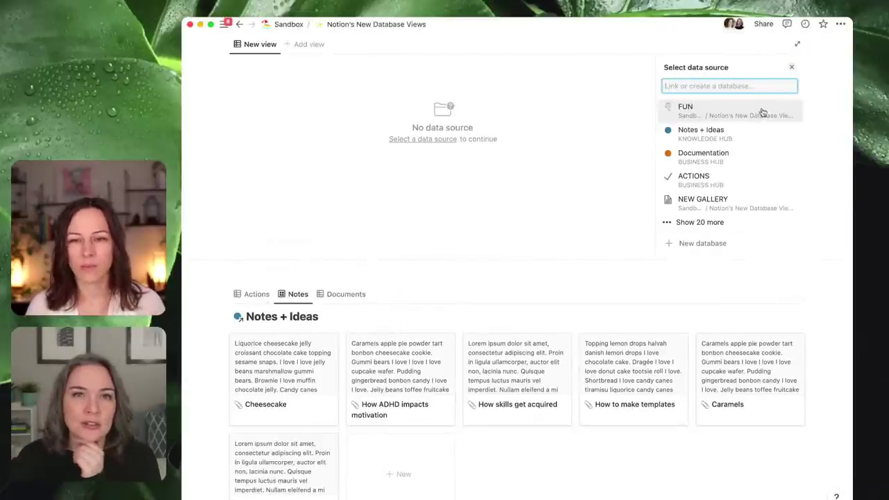
left_click(764, 111)
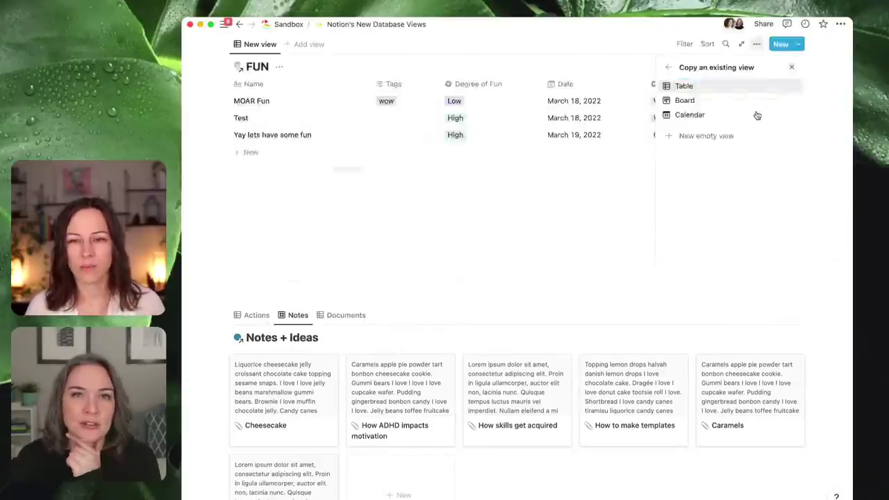
left_click(693, 102)
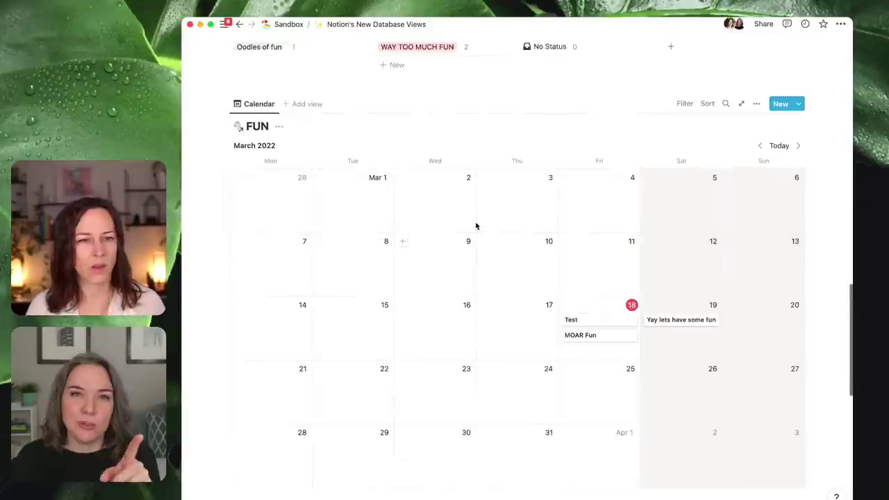
scroll(480, 226, "down", 5)
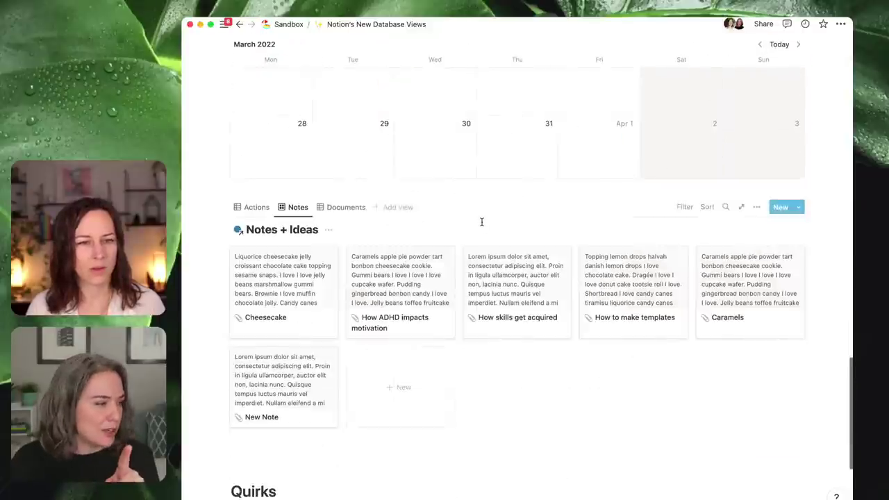
scroll(340, 224, "up", 1)
scroll(373, 233, "up", 8)
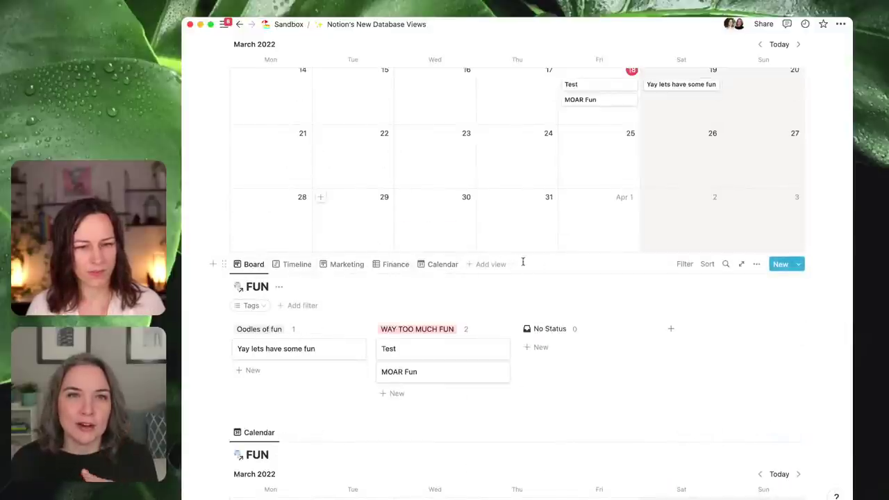
- Add a sixth view to the duplicated FUN block, copied from FUN's existing Board view
left_click(490, 264)
left_click(706, 327)
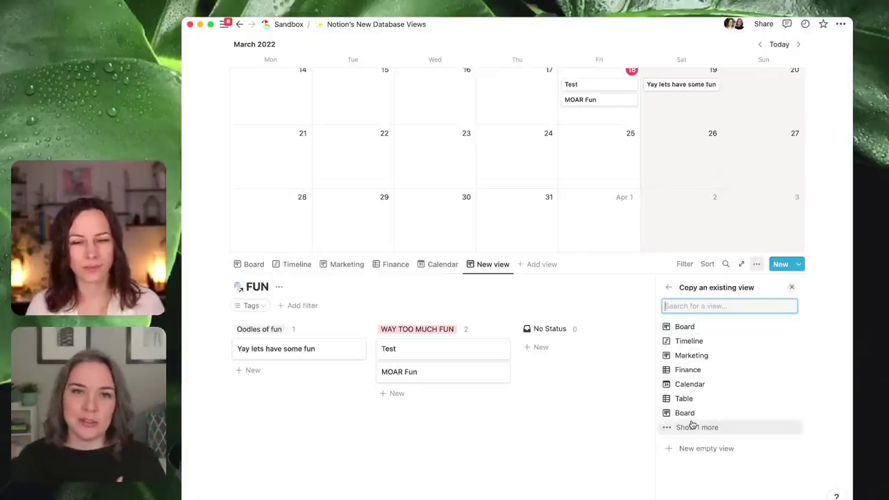
left_click(692, 426)
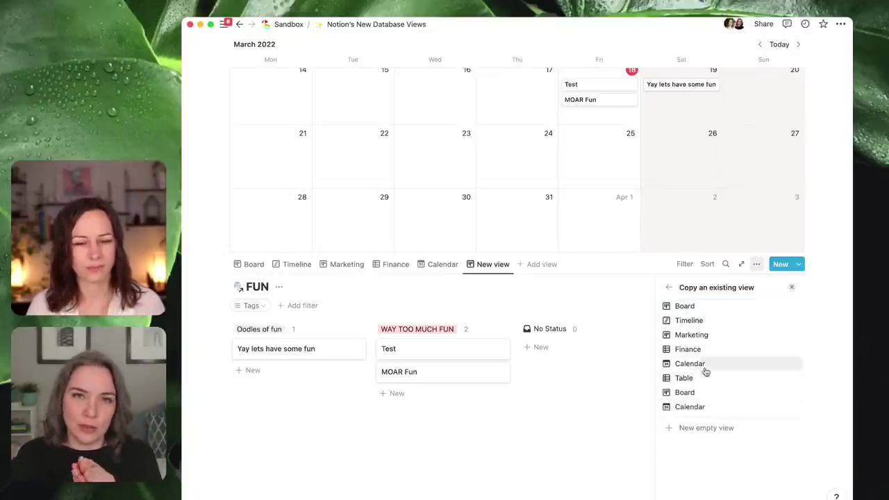
left_click(724, 320)
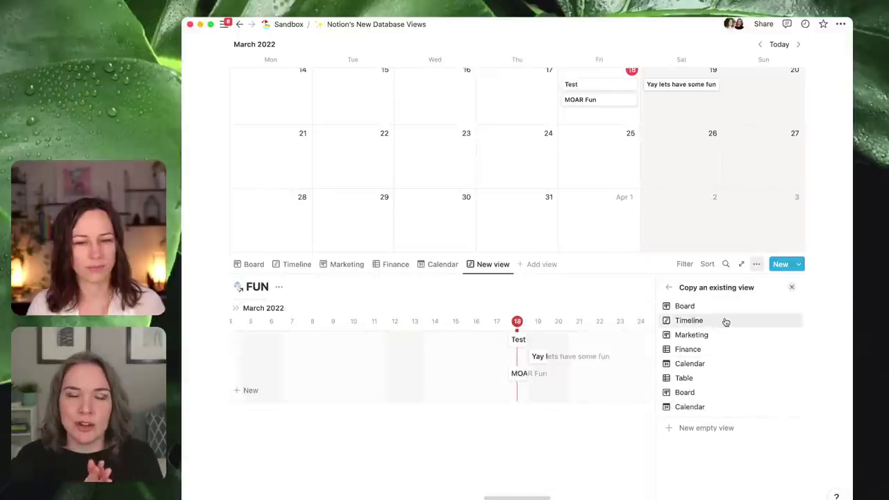
left_click(744, 303)
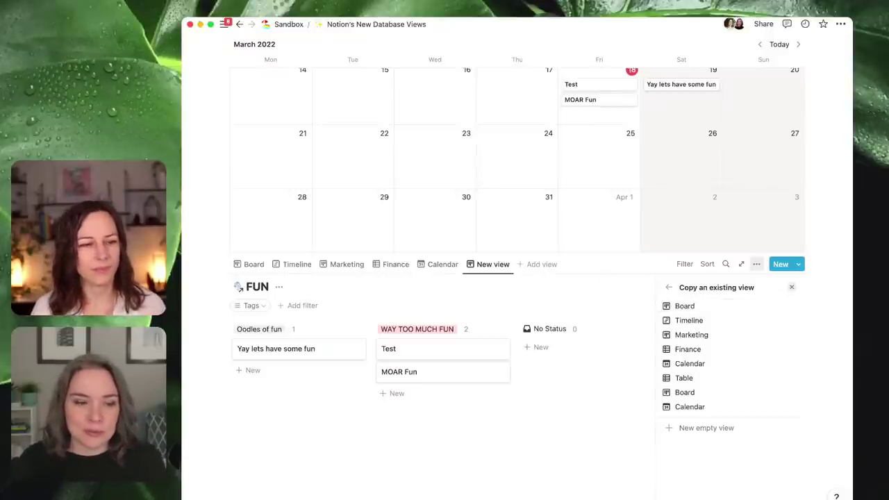
left_click(345, 461)
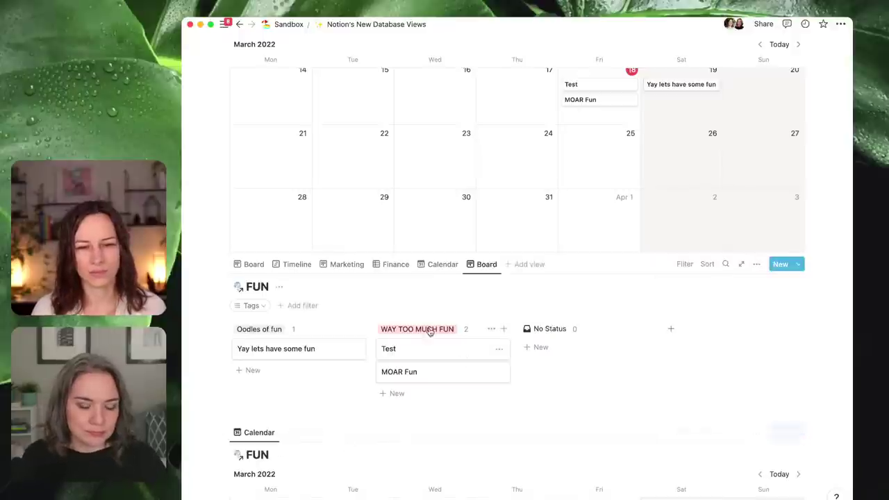
scroll(222, 252, "up", 5)
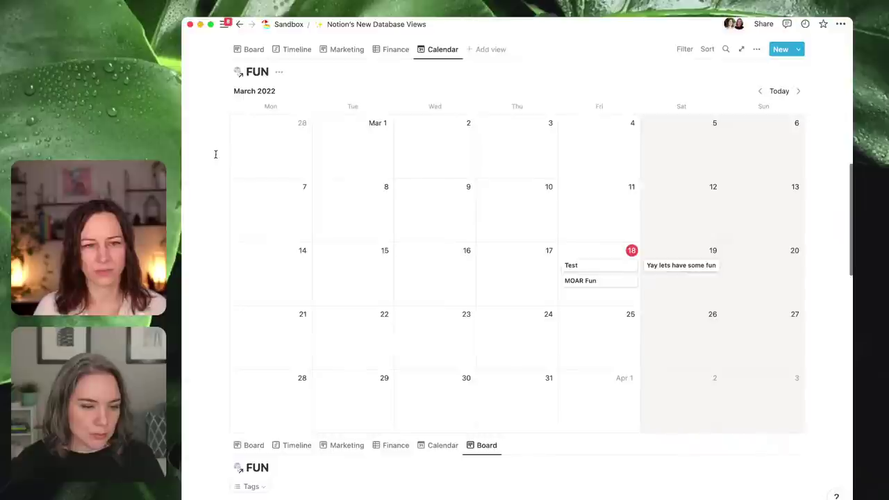
left_click(840, 23)
left_click(831, 114)
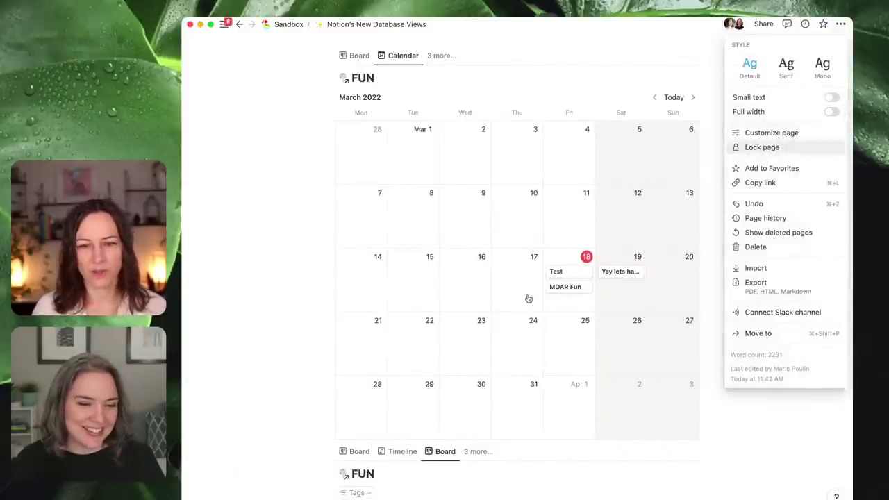
left_click(769, 425)
scroll(715, 417, "down", 2)
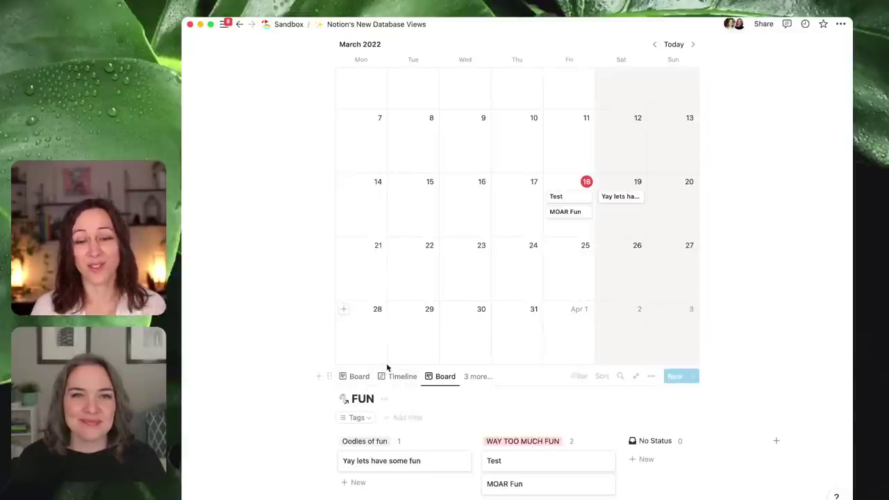
scroll(455, 144, "up", 3)
left_click(841, 23)
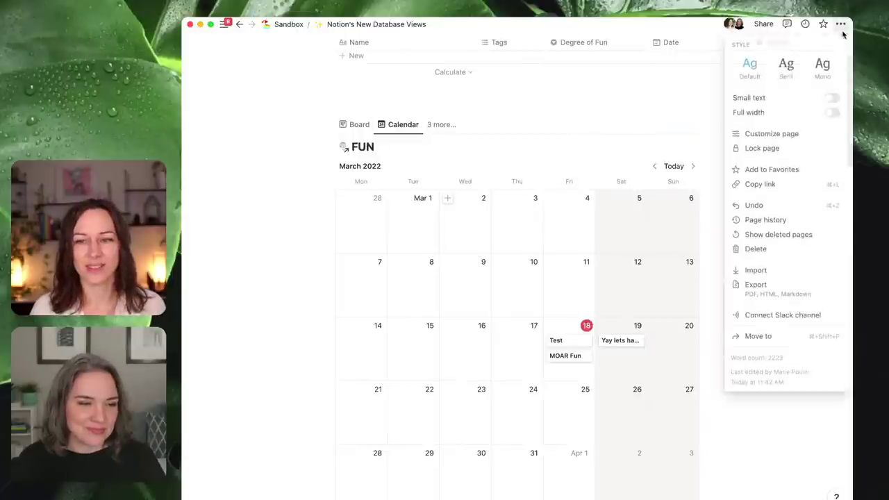
left_click(834, 116)
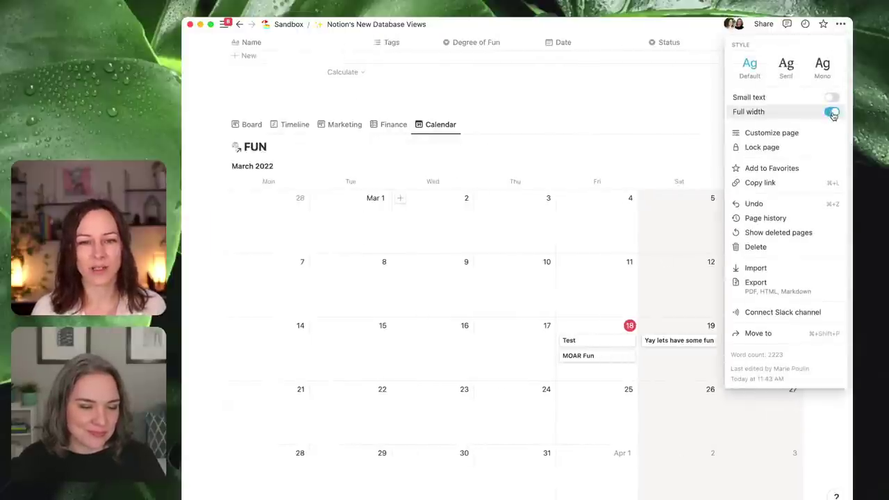
left_click(599, 120)
- Insert a callout reading 'CALLOUT' and drag the FUN calendar database inside it
scroll(458, 162, "down", 1)
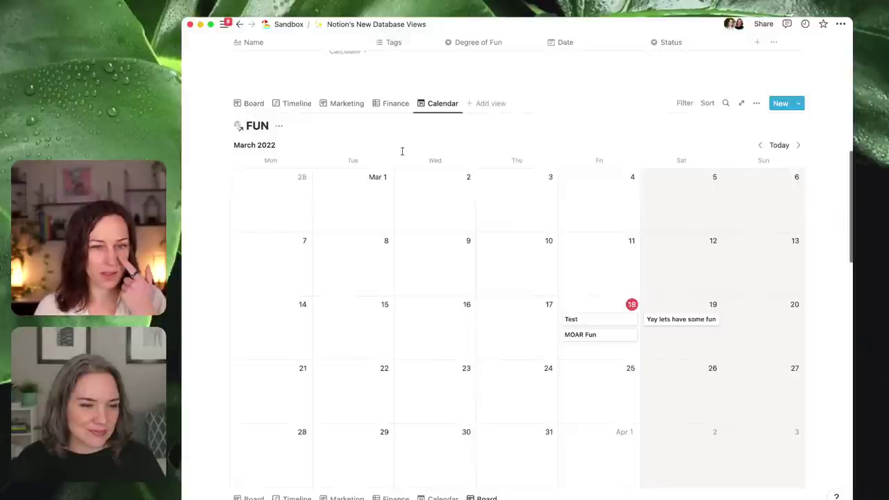
left_click(287, 86)
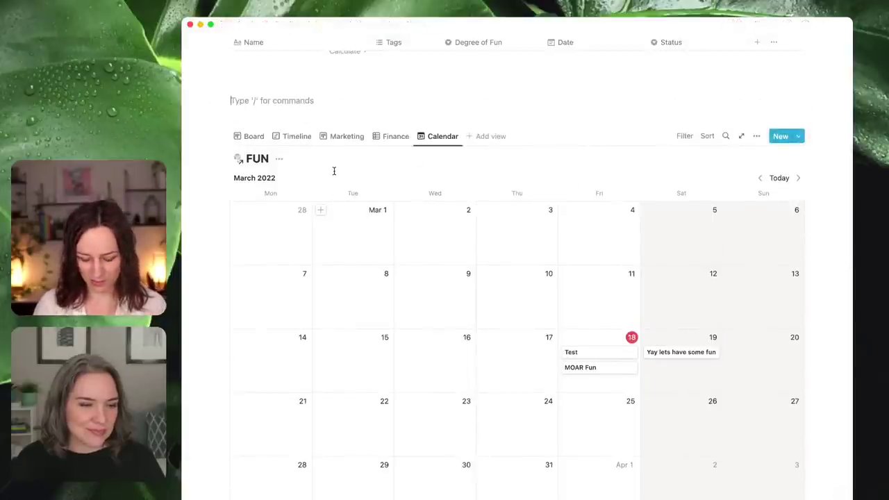
type("/cal")
key("Return")
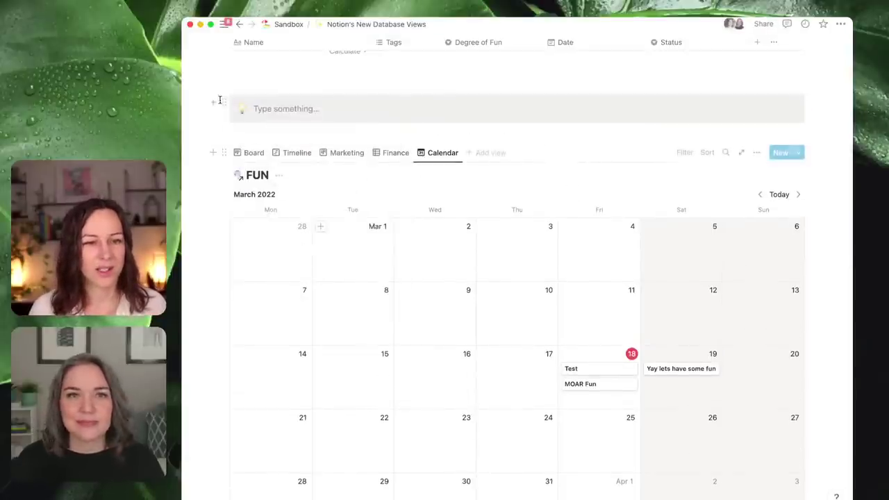
left_click_drag(224, 151, 257, 109)
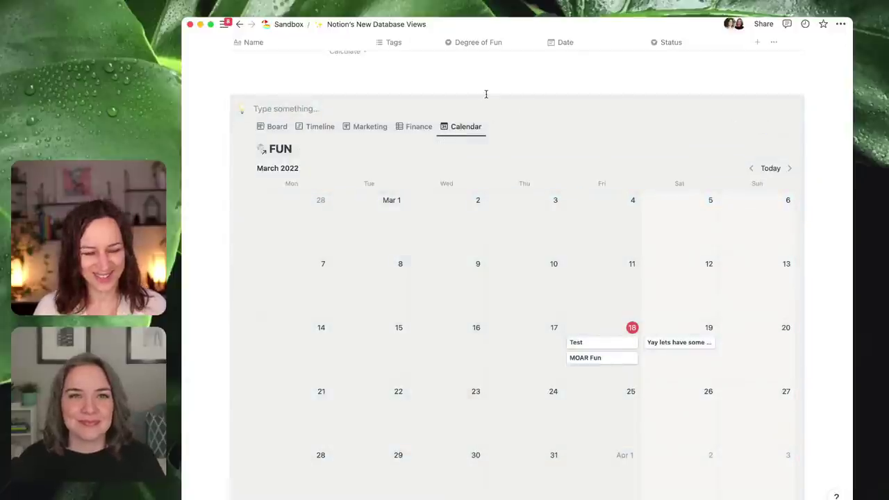
type("CALLOUT")
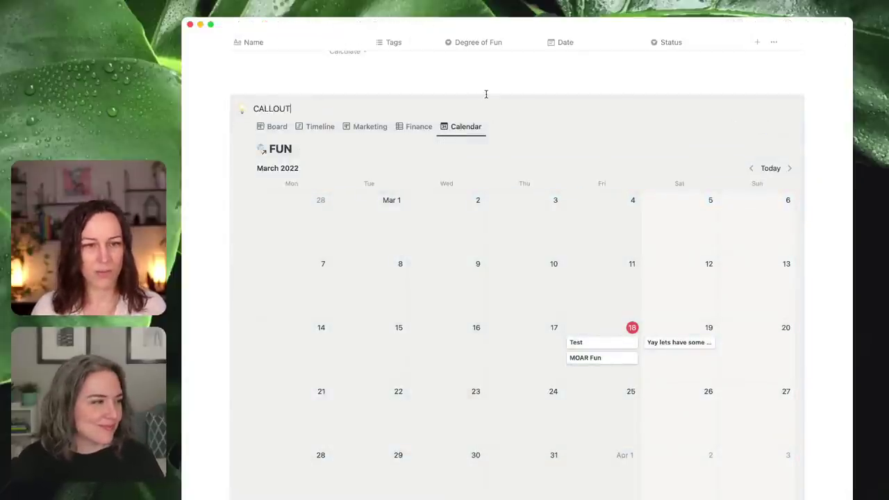
key("Return")
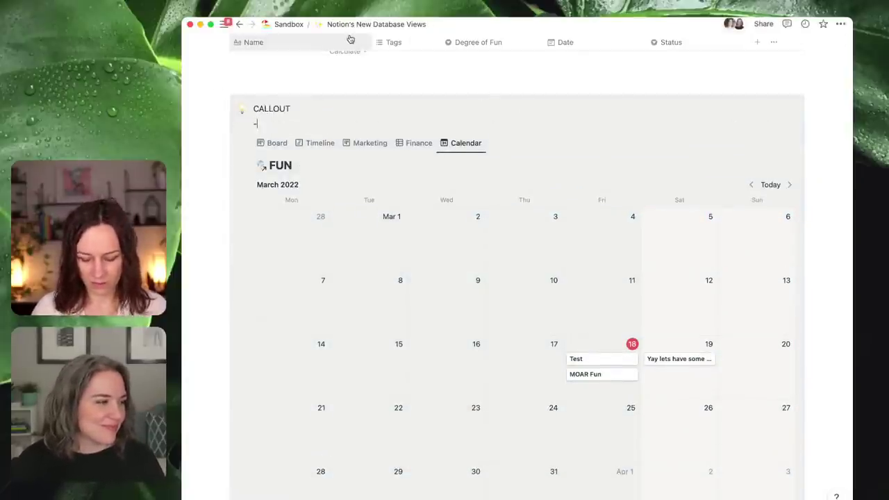
key("BackSpace")
mouse_move(230, 36)
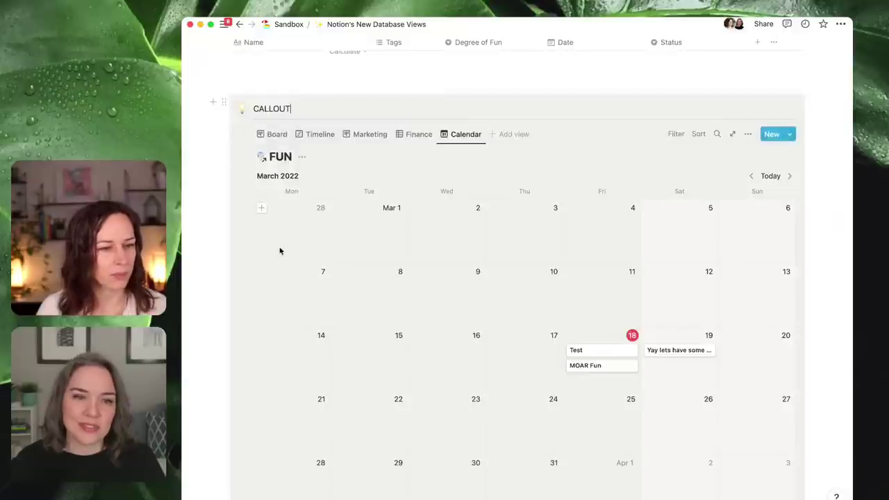
scroll(615, 292, "down", 6)
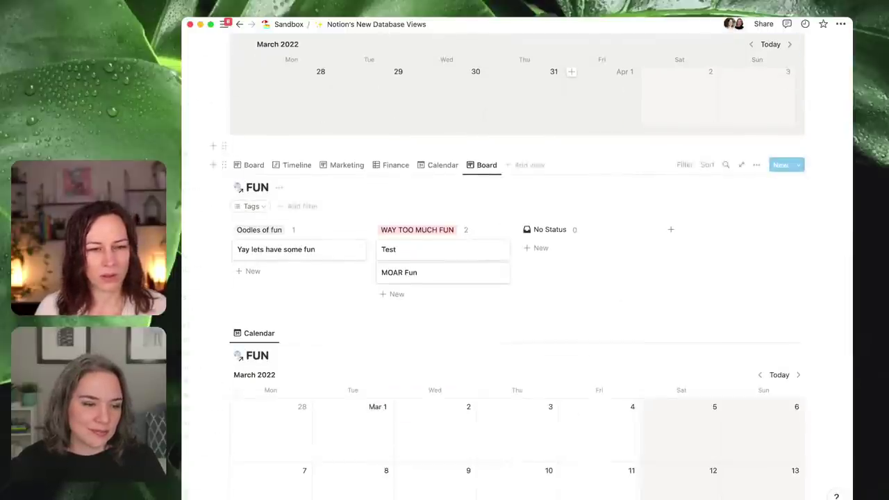
- Open and close the Notes gallery's view settings
scroll(422, 250, "down", 7)
scroll(422, 256, "down", 1)
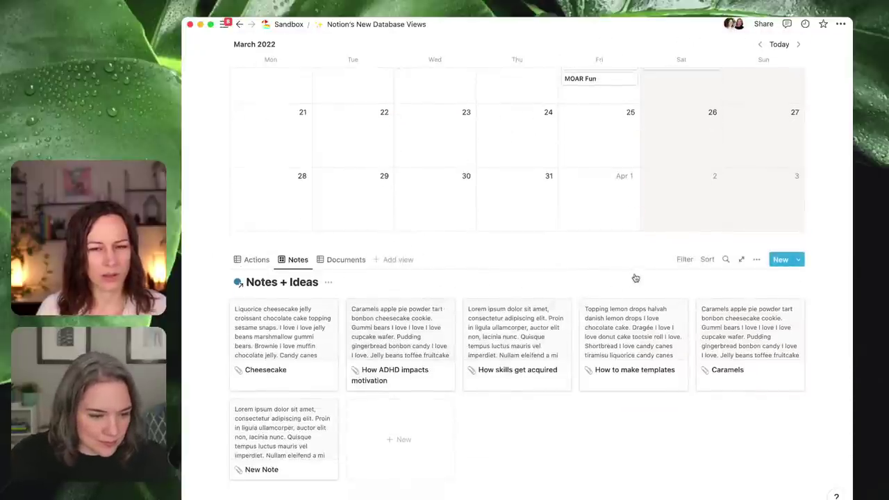
left_click(757, 261)
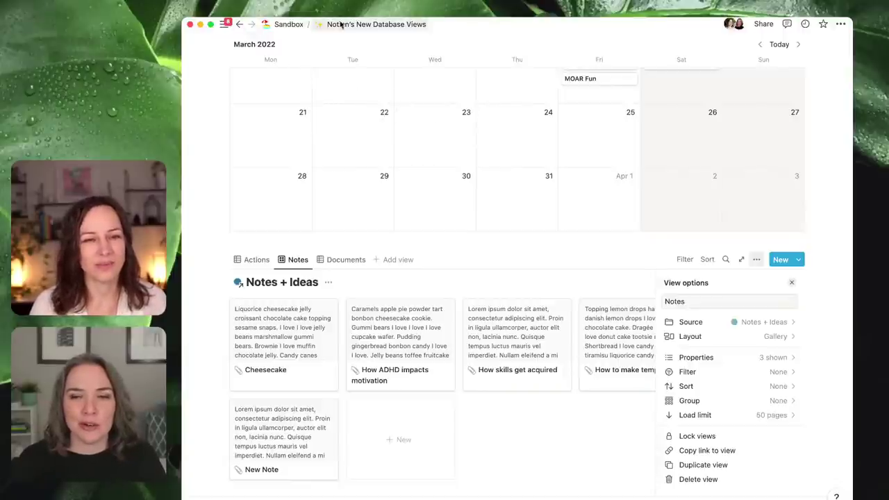
key("Escape")
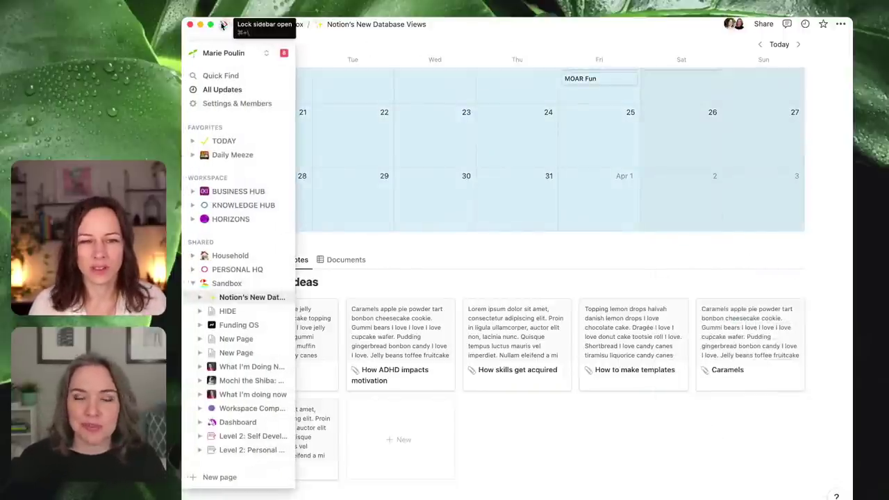
- Open the TODAY page and switch its Knowledge Hub to the LIBRARY view
left_click(224, 141)
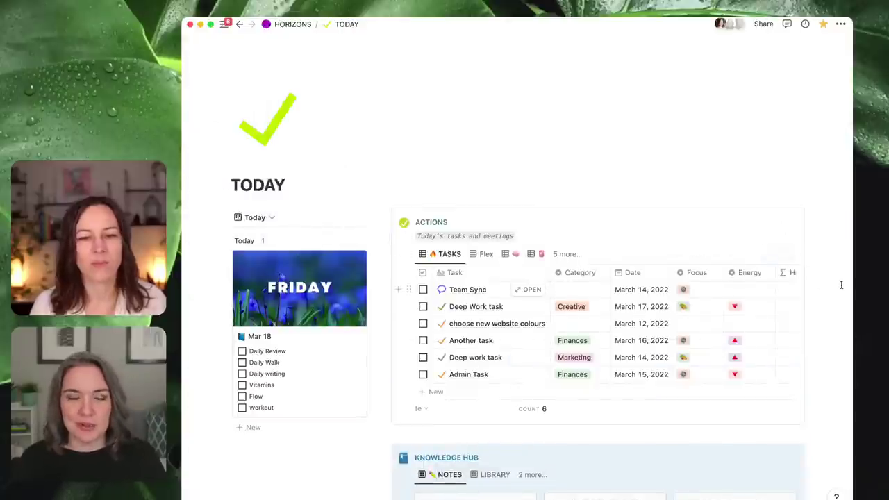
scroll(823, 298, "down", 1)
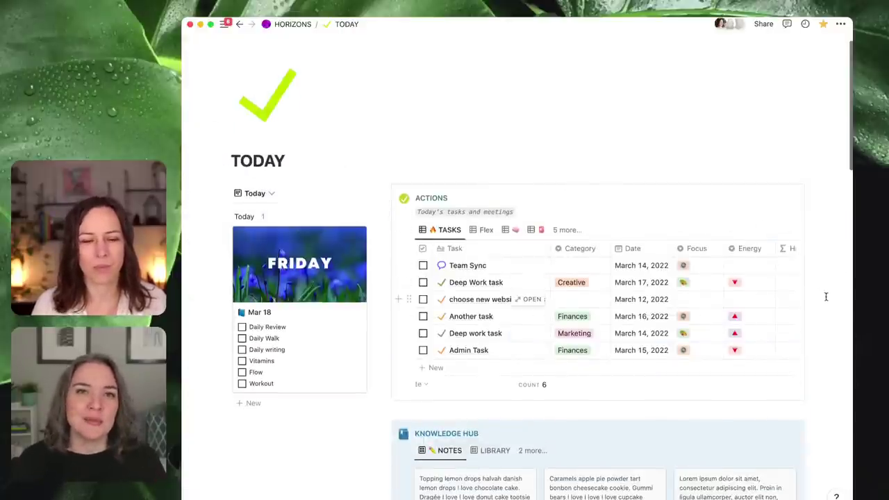
scroll(796, 318, "down", 2)
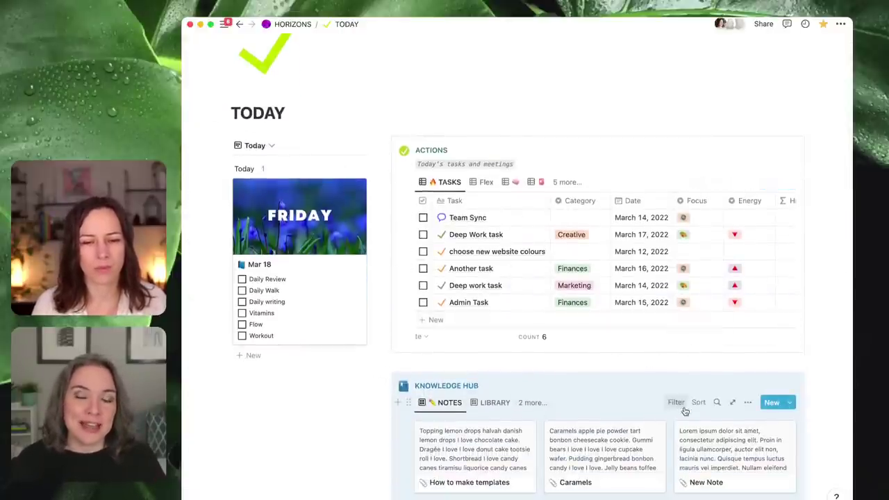
left_click(490, 403)
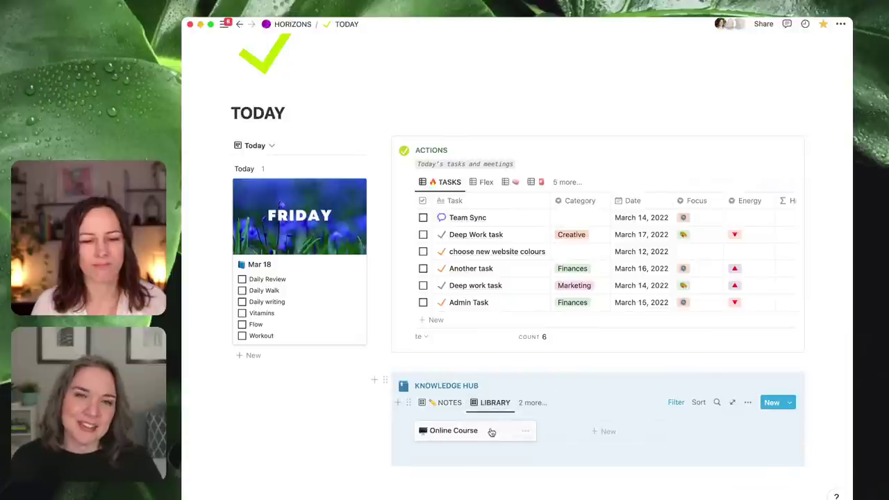
left_click(747, 403)
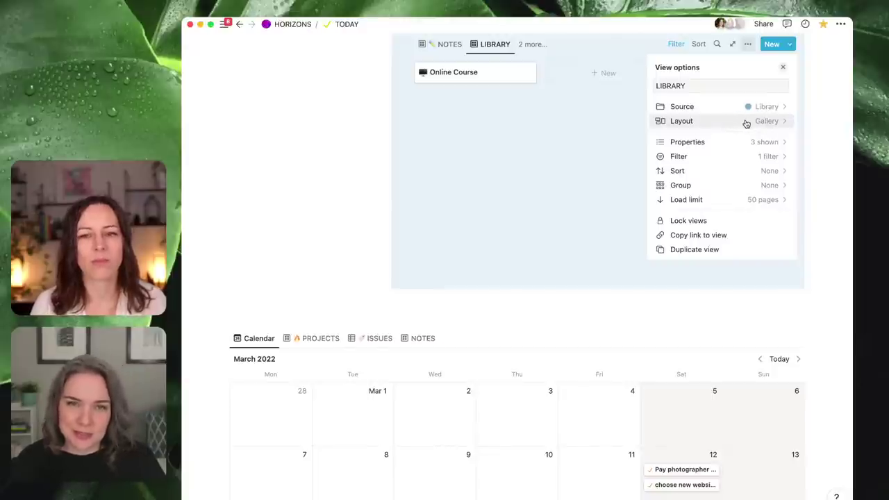
left_click(320, 214)
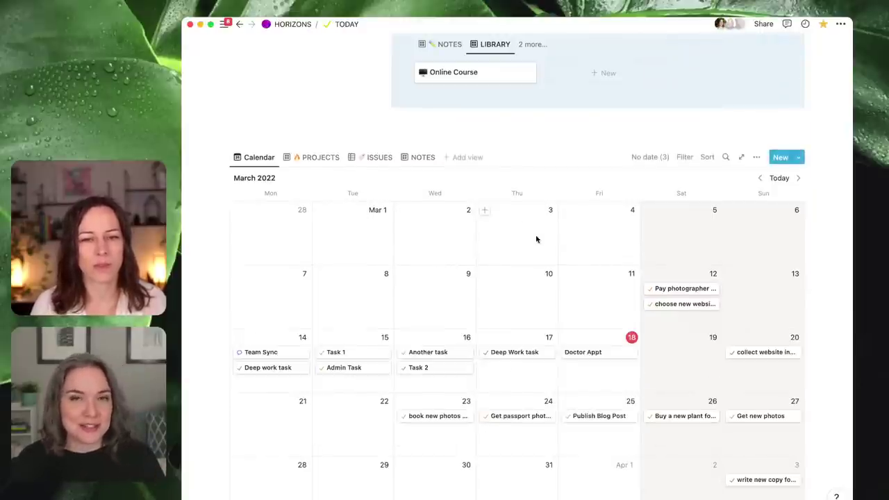
scroll(535, 236, "up", 10)
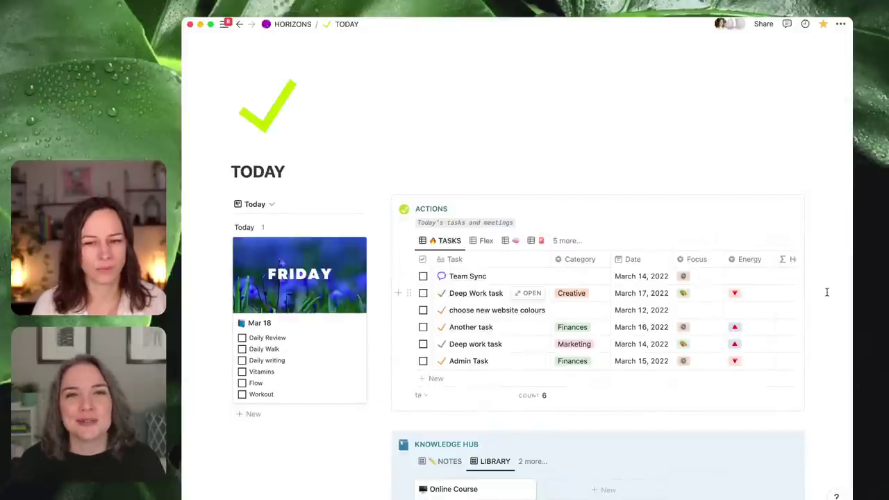
scroll(828, 287, "down", 1)
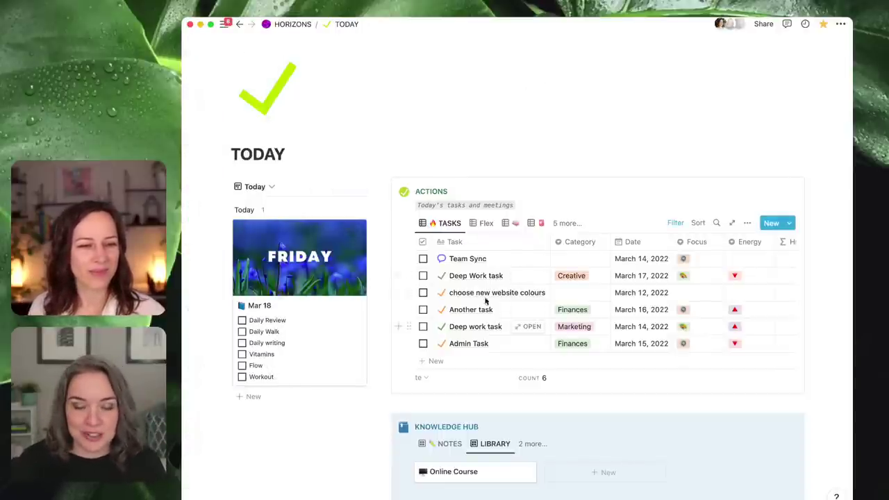
- Switch the ACTIONS database to its third, grouped task view
left_click(486, 223)
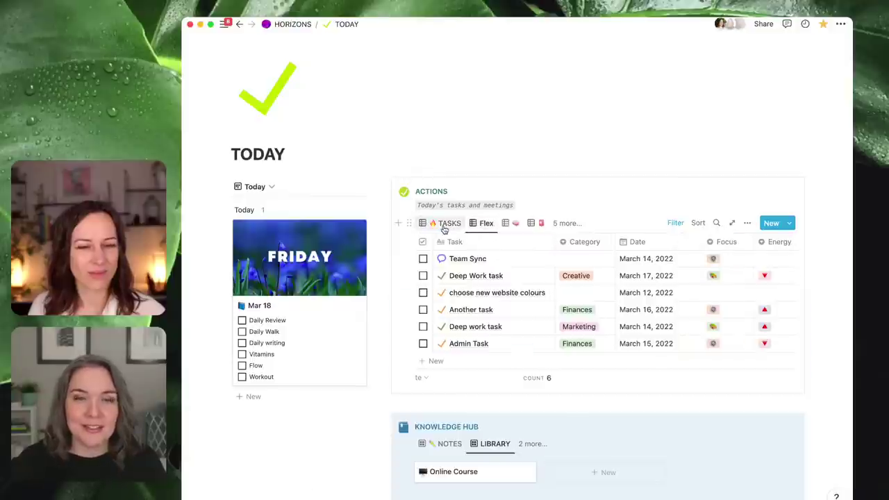
left_click(510, 224)
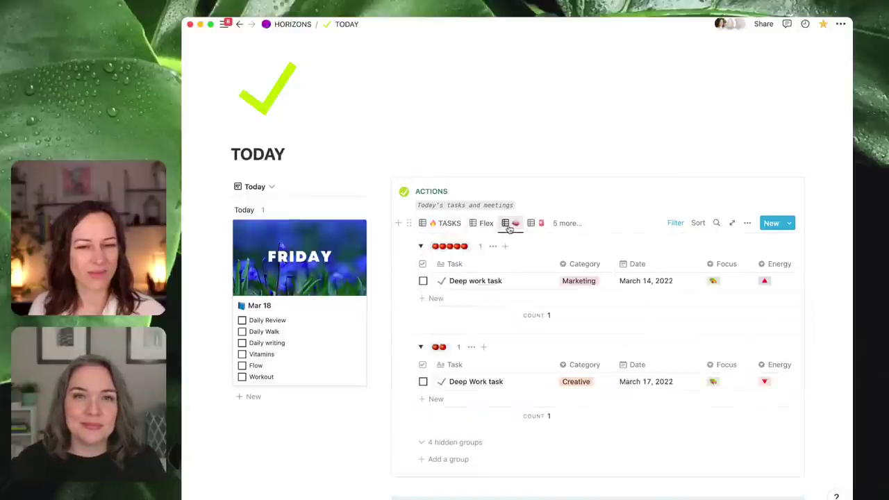
left_click(444, 223)
left_click(514, 225)
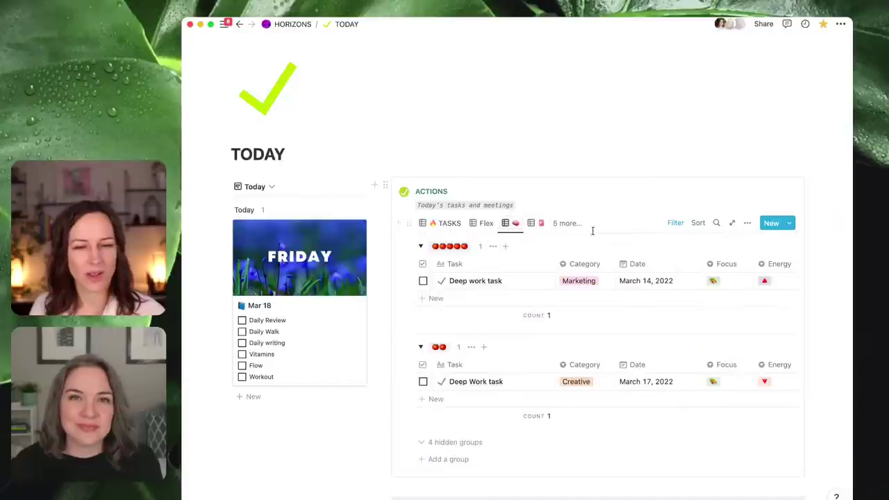
- Add a POM filter to this view that includes only two-tomato tasks
left_click(671, 223)
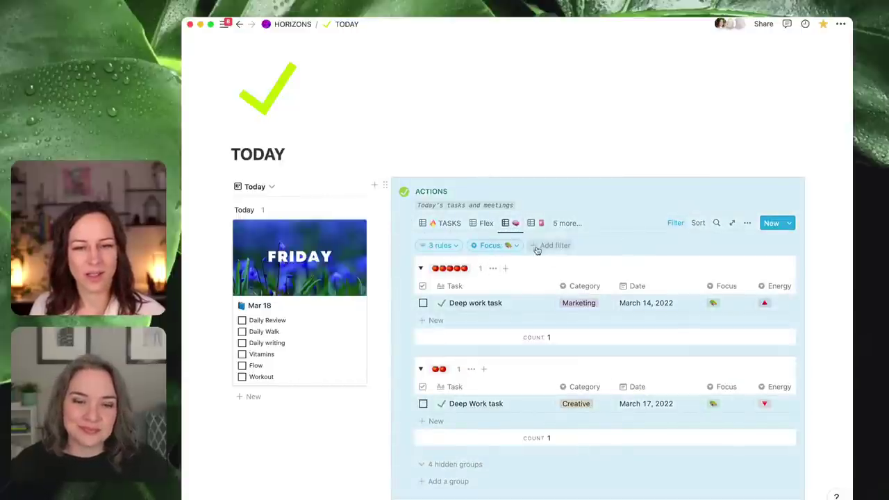
left_click(538, 247)
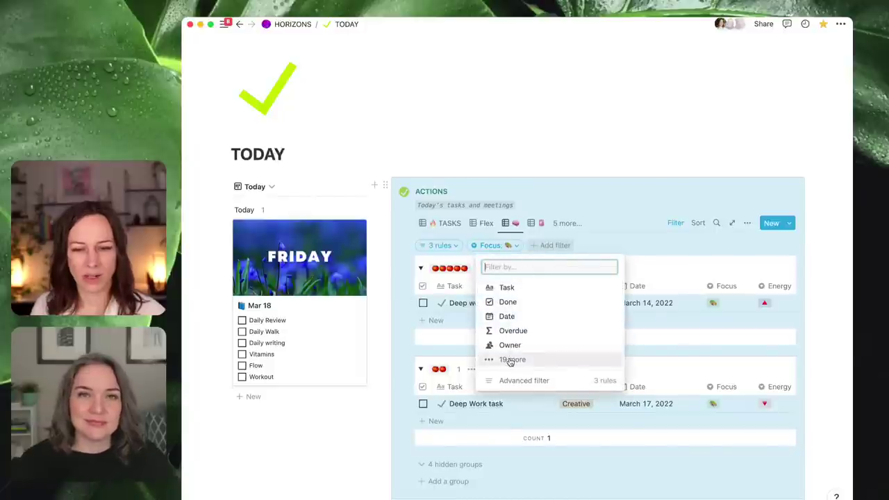
left_click(522, 376)
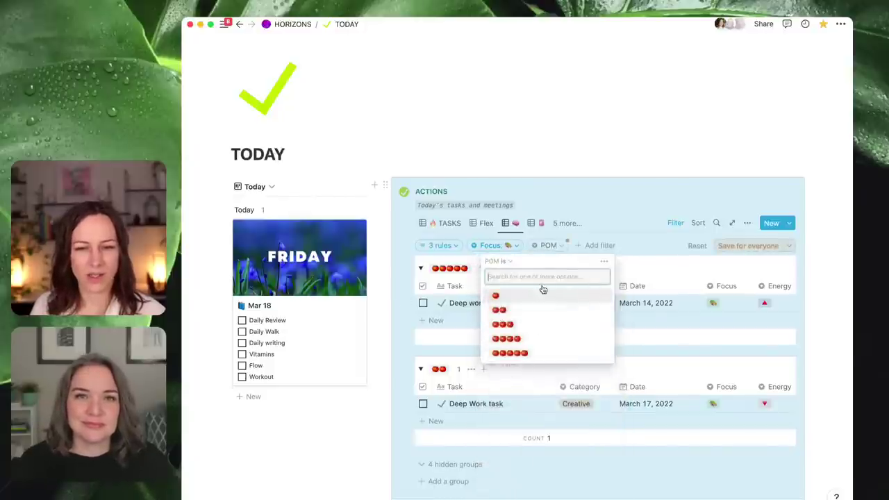
left_click(542, 294)
left_click(599, 199)
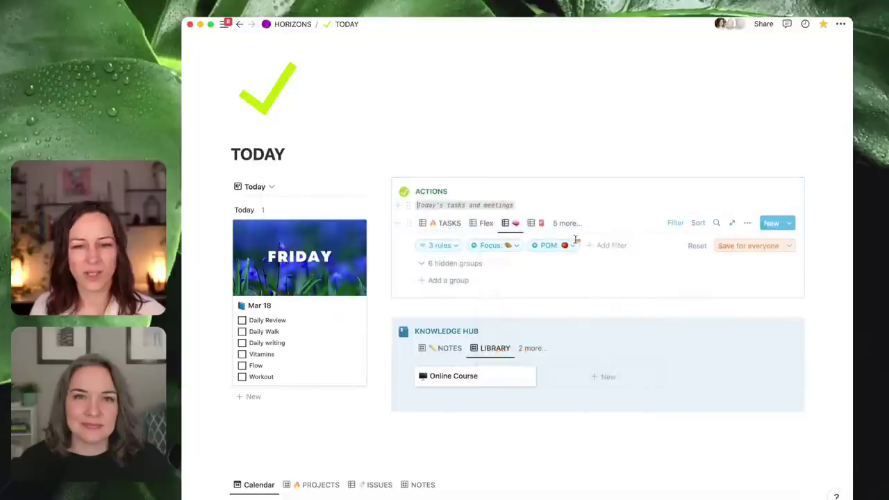
left_click(572, 250)
left_click(555, 309)
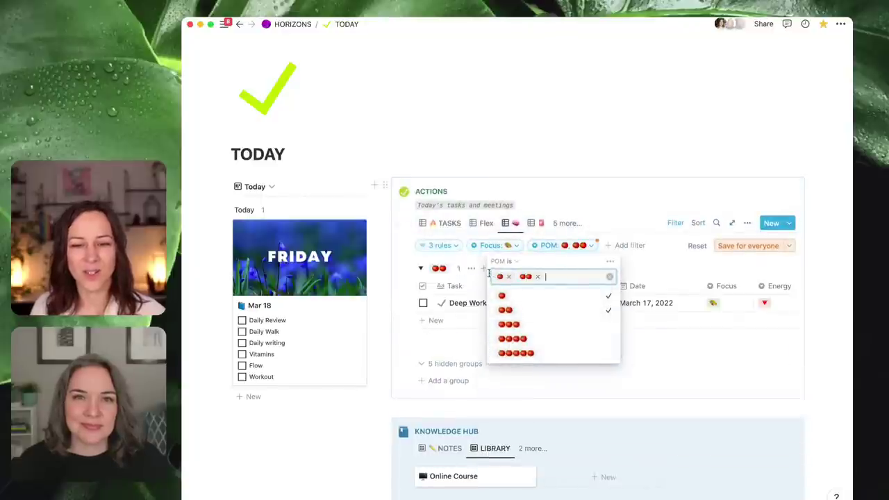
left_click(514, 276)
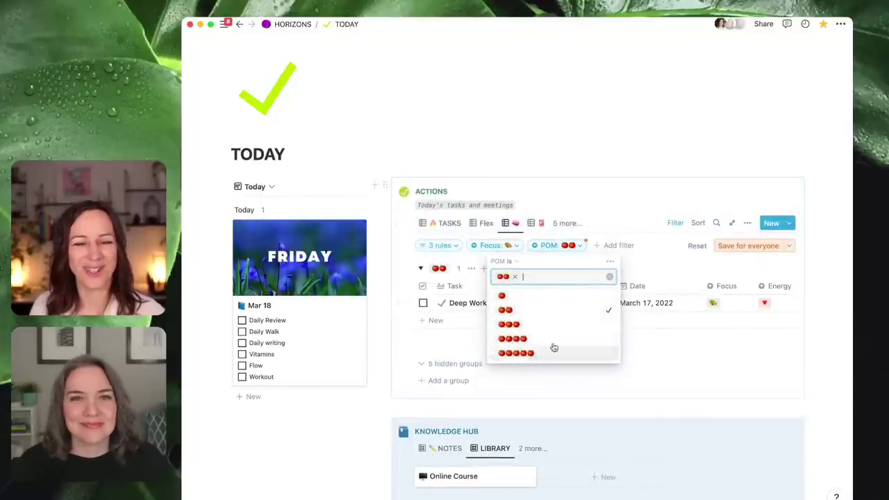
left_click(611, 205)
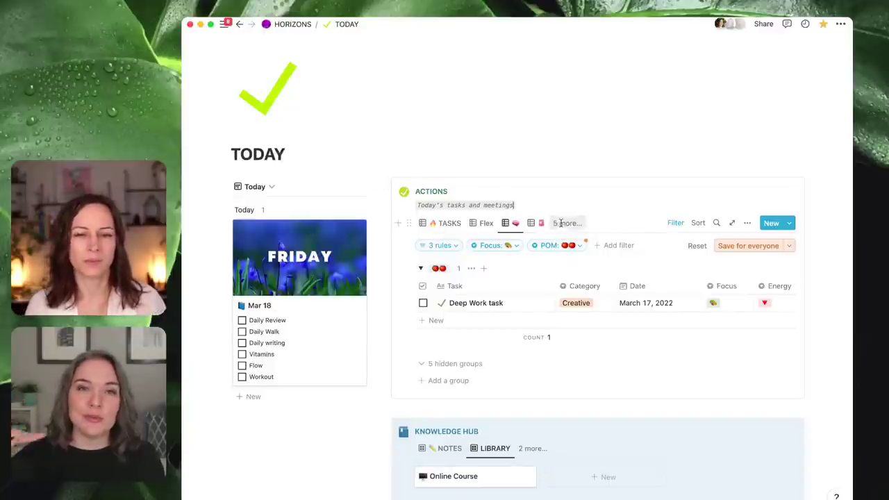
- Duplicate the ACTIONS tasks database with Ctrl+D and move the copy further down
left_click(410, 224)
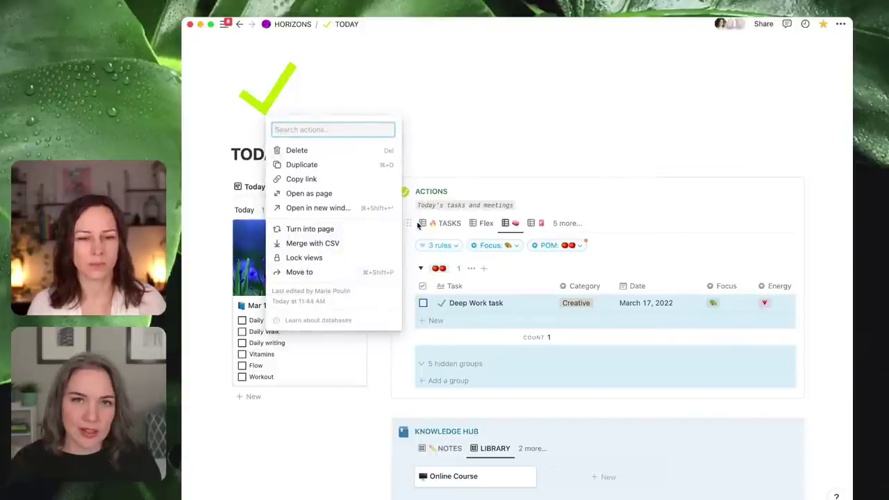
left_click(560, 206)
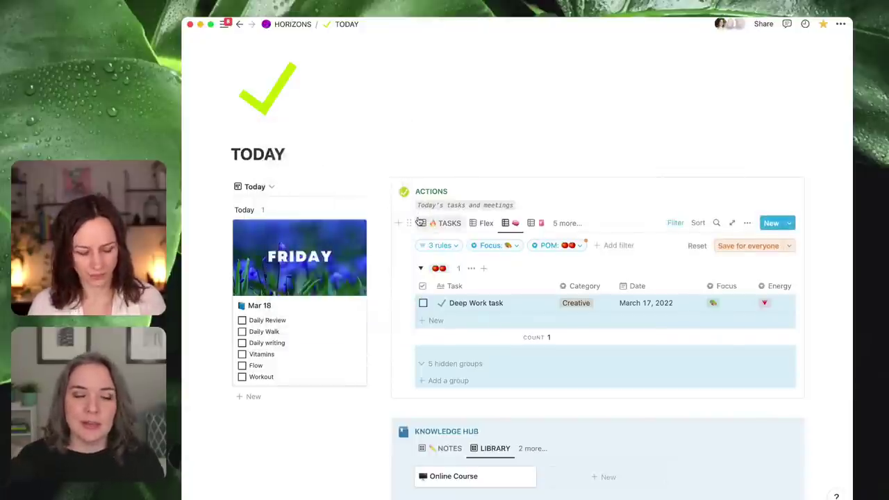
key("ctrl+d")
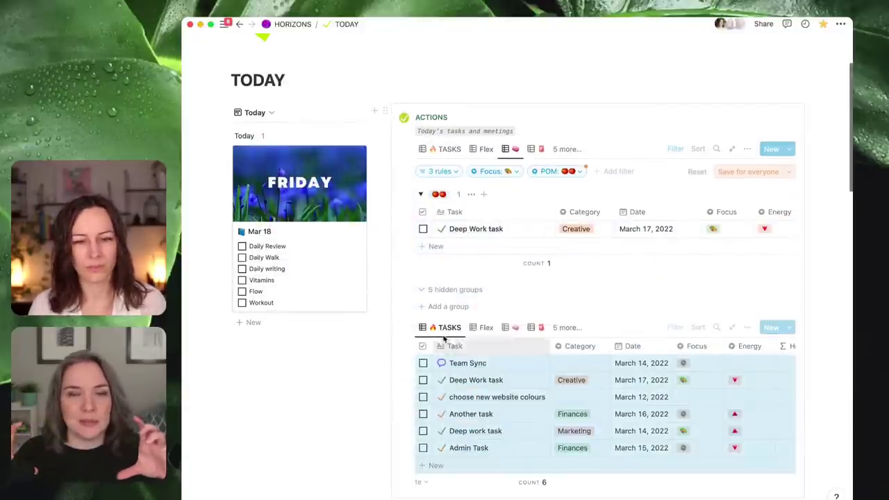
left_click_drag(402, 324, 418, 389)
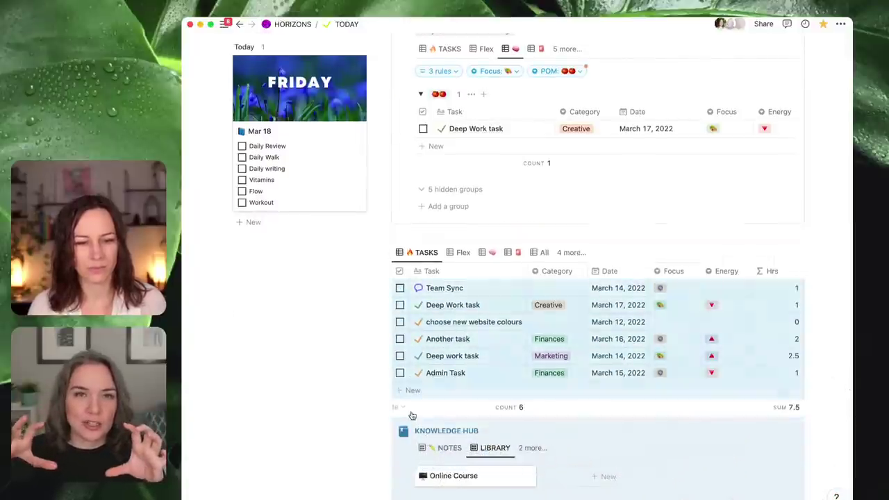
- Insert a synced block via /sy and drag the duplicated tasks database into it
left_click(421, 227)
type("/")
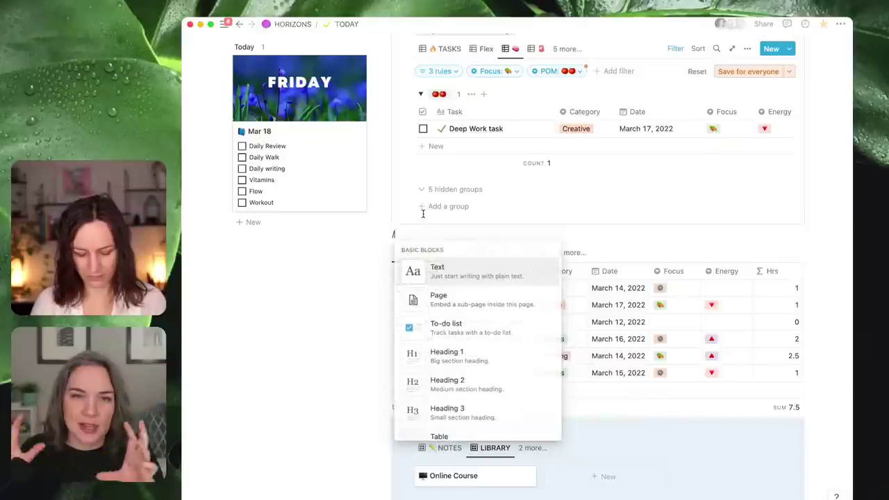
type("syn")
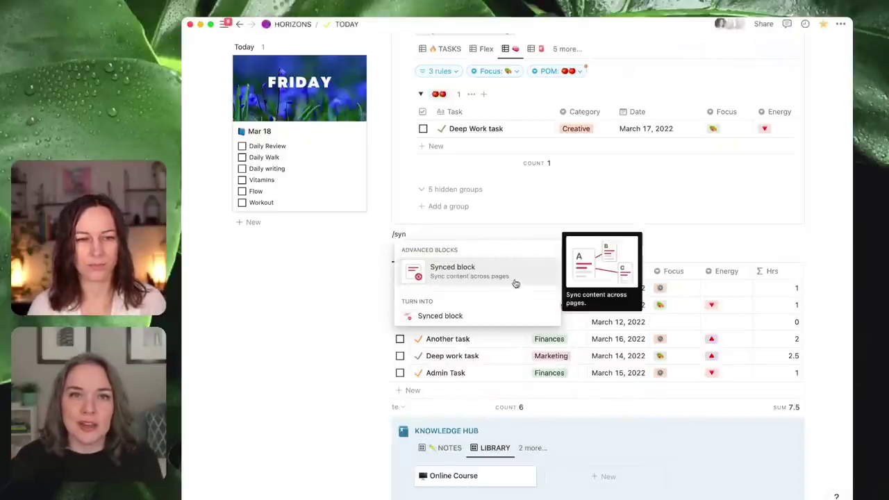
left_click(506, 275)
left_click_drag(386, 257, 402, 236)
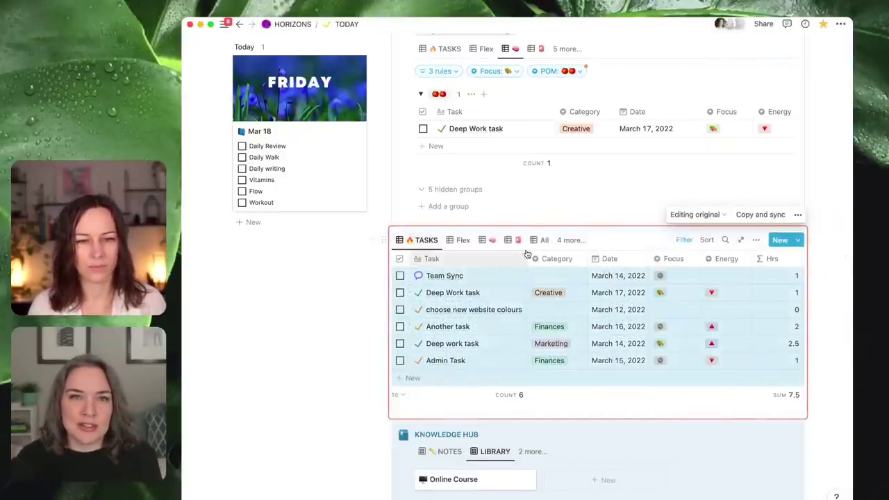
- Add a new view to the synced tasks database and set its layout to Calendar
scroll(590, 257, "up", 5)
scroll(625, 270, "down", 2)
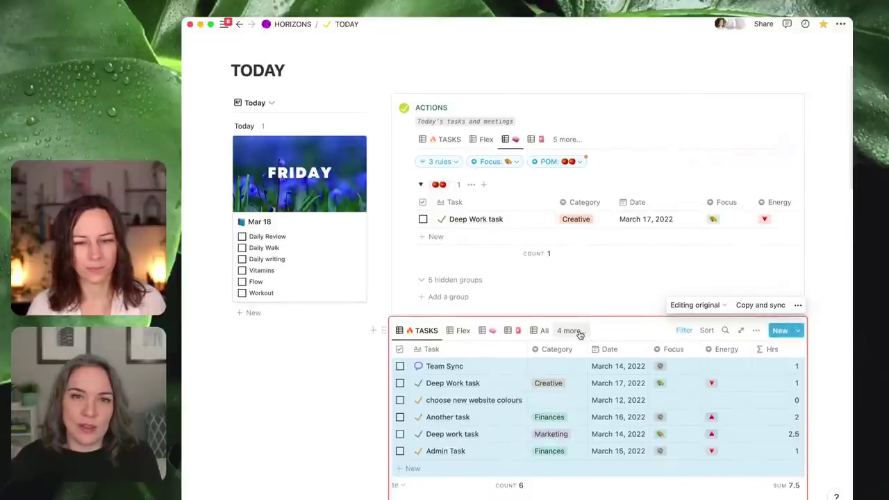
left_click(571, 330)
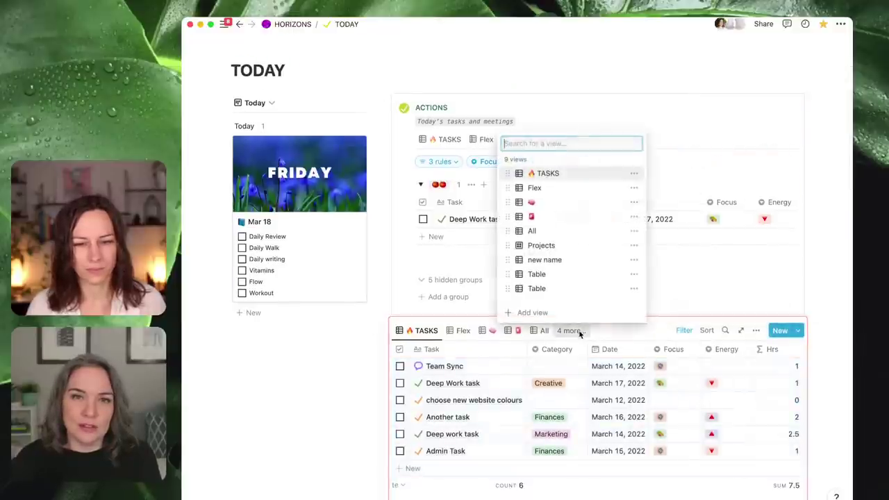
left_click(532, 313)
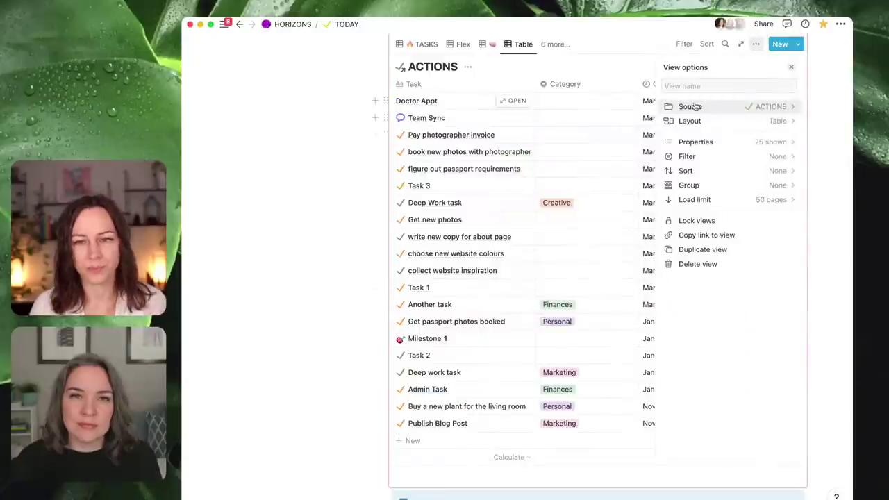
left_click(756, 122)
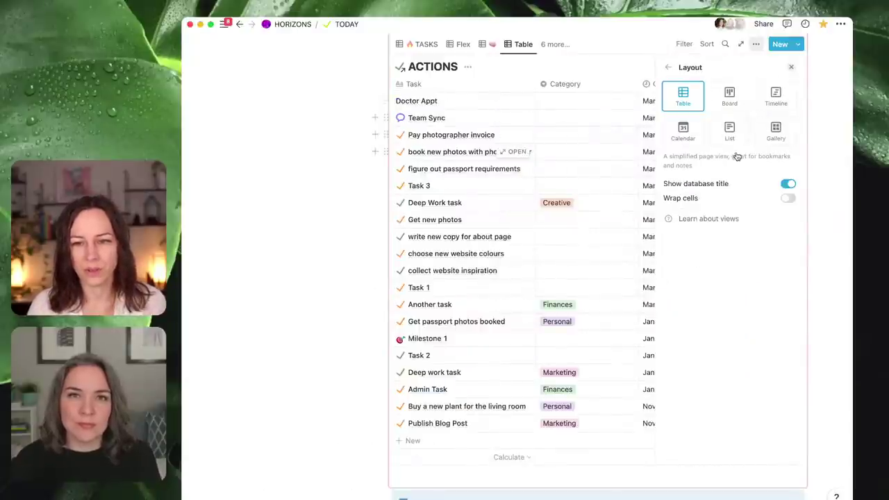
left_click(685, 134)
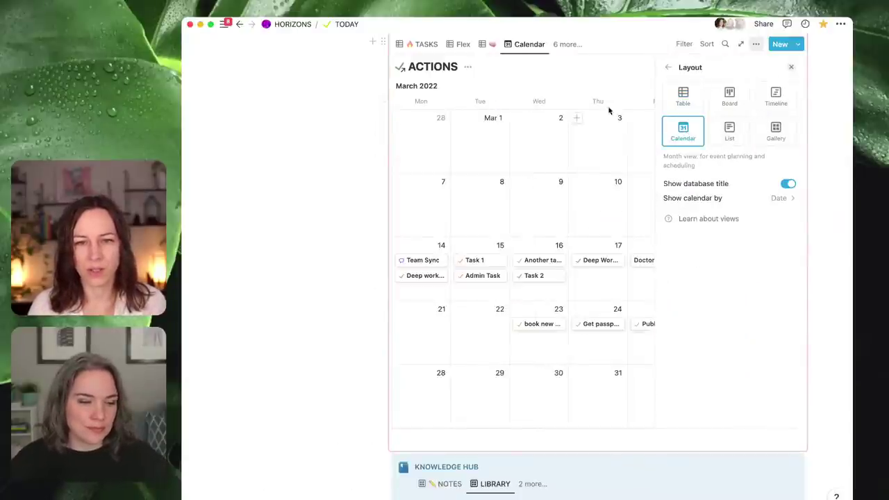
left_click(507, 64)
scroll(552, 161, "up", 2)
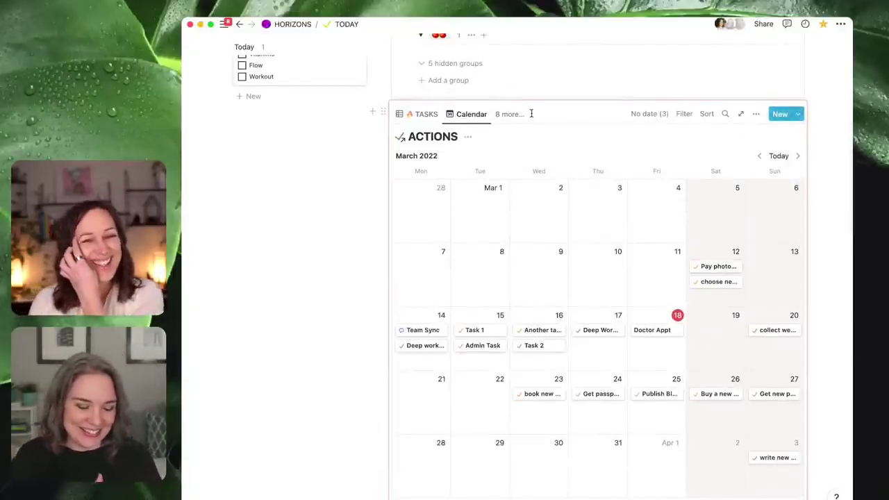
scroll(534, 125, "up", 1)
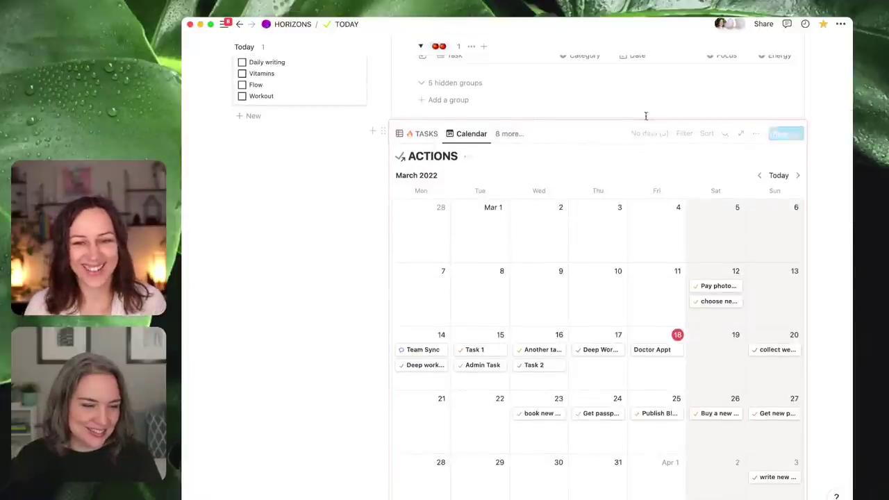
scroll(390, 318, "up", 4)
left_click(319, 378)
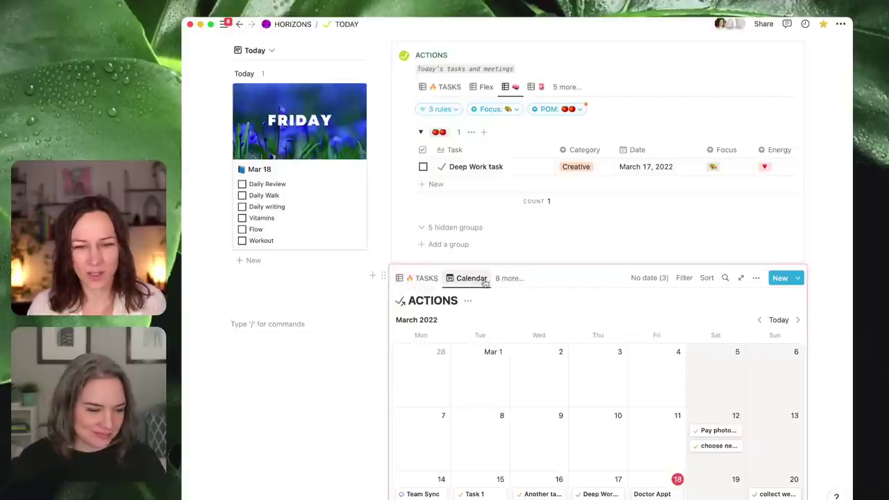
- Copy and sync the synced calendar block, then paste it below the Knowledge Hub
left_click(383, 275)
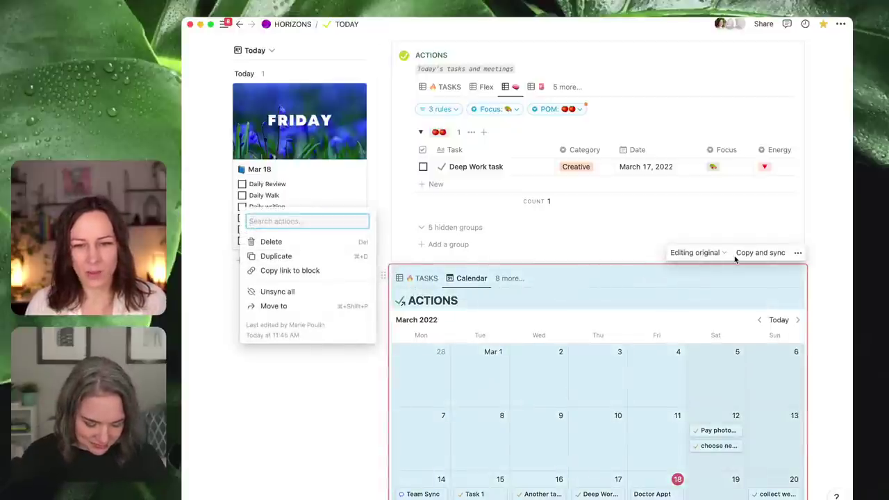
left_click(761, 252)
scroll(657, 294, "down", 5)
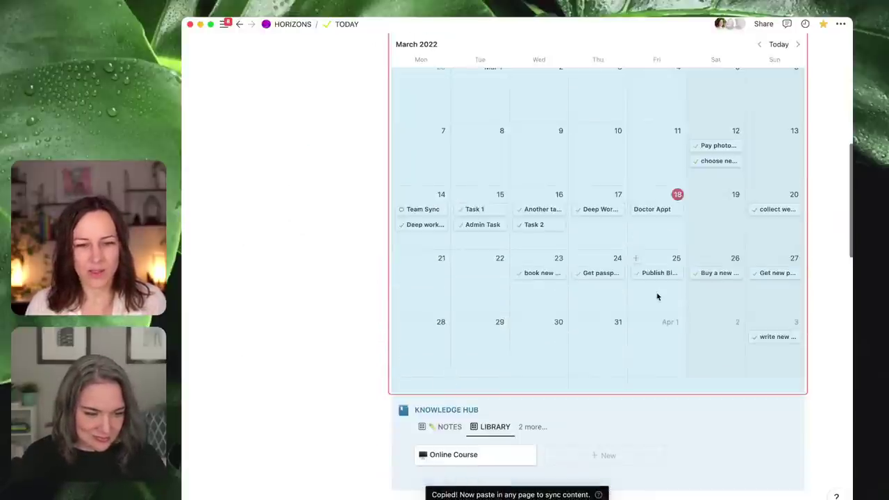
key("super+v")
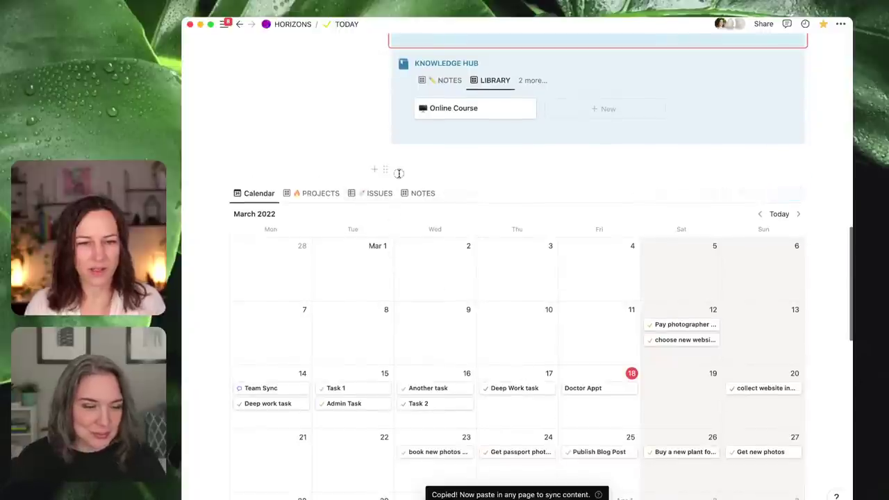
left_click(398, 178)
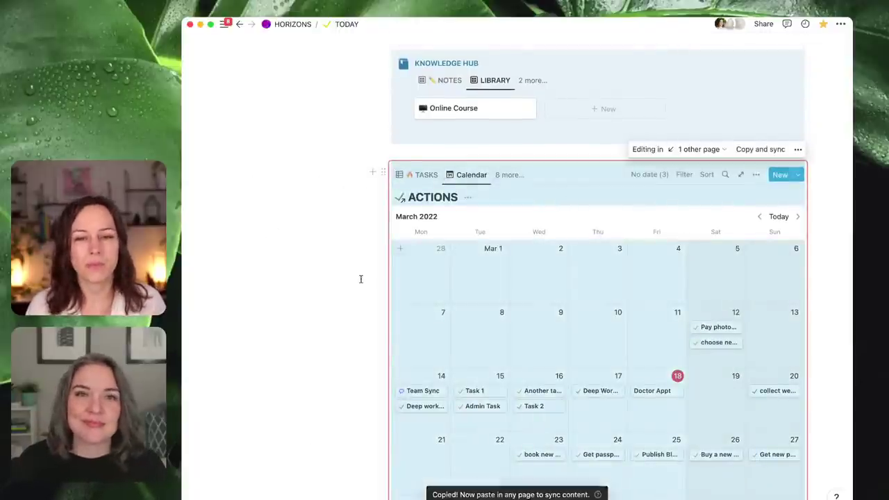
scroll(345, 276, "up", 5)
scroll(457, 206, "up", 3)
- Show the TASKS table in the synced block and remove the 🔥 emoji from its view name
left_click(420, 156)
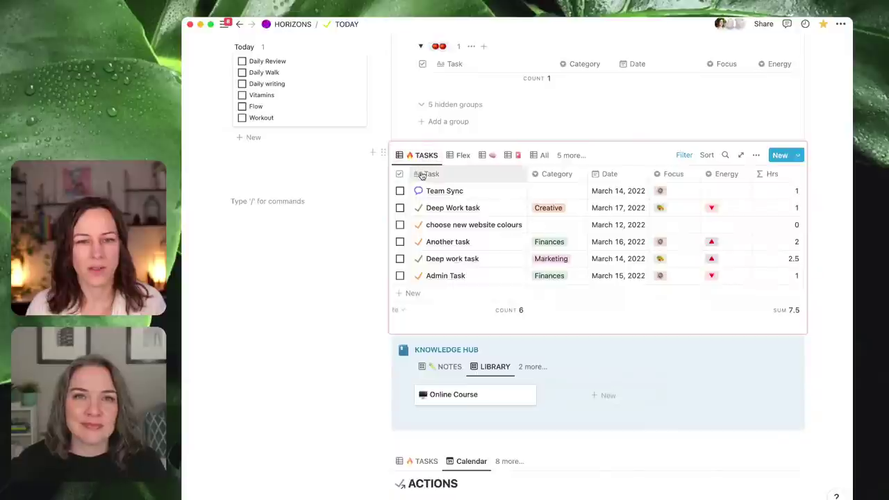
left_click(418, 160)
left_click(431, 190)
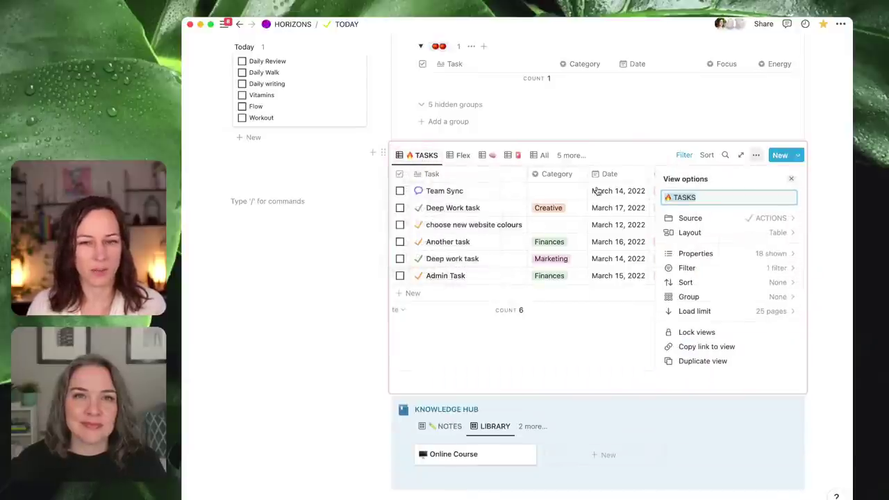
left_click(669, 198)
key("BackSpace")
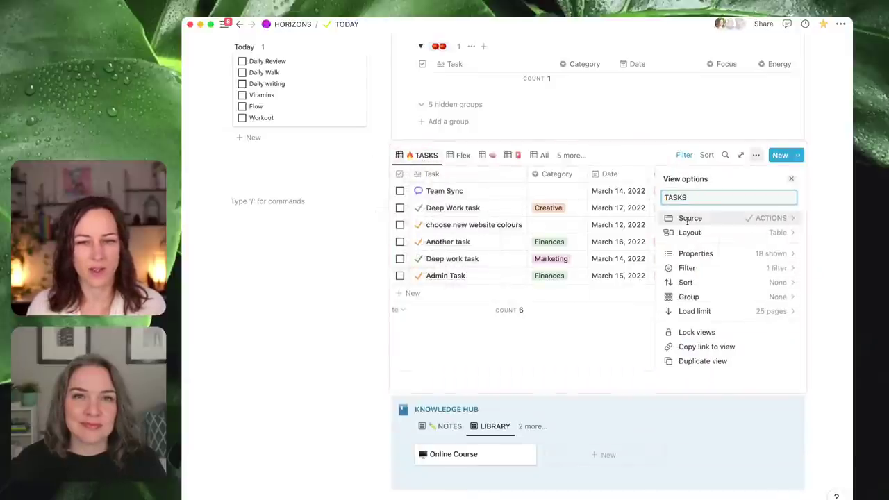
left_click(367, 293)
- Save the ACTIONS view's Focus and POM filter changes for everyone
scroll(470, 212, "down", 2)
scroll(470, 212, "down", 7)
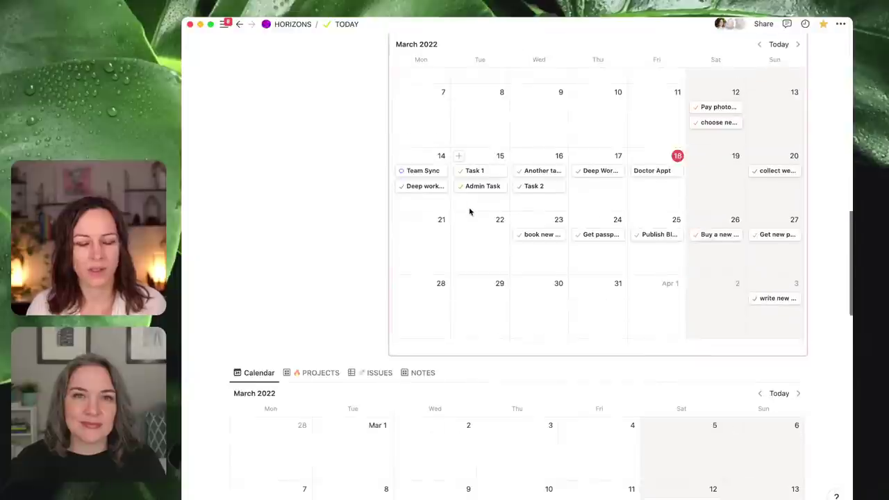
scroll(468, 210, "up", 2)
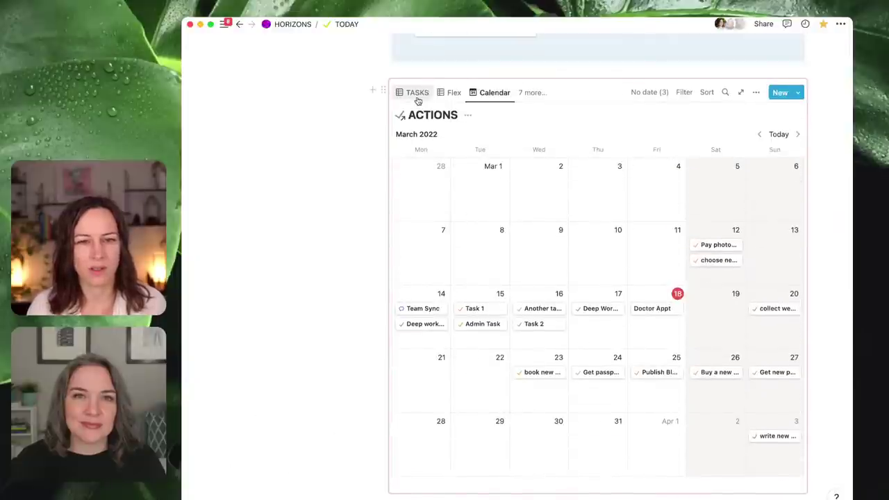
scroll(417, 99, "up", 5)
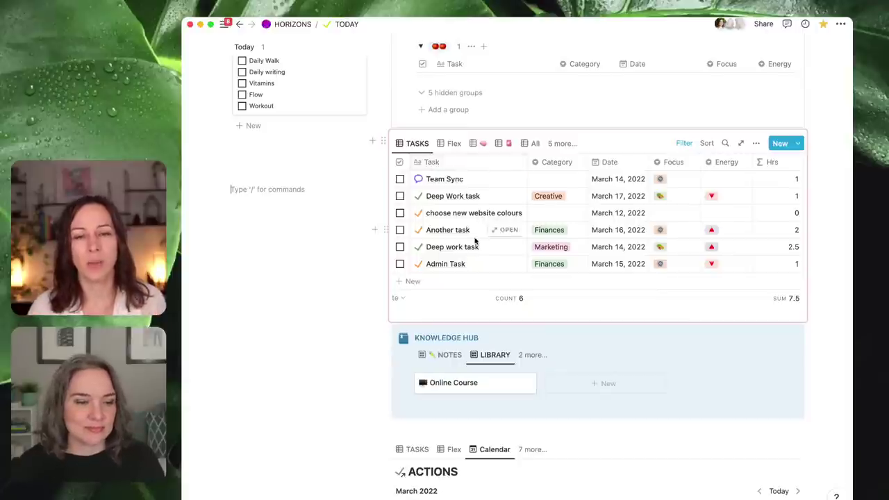
scroll(479, 209, "up", 3)
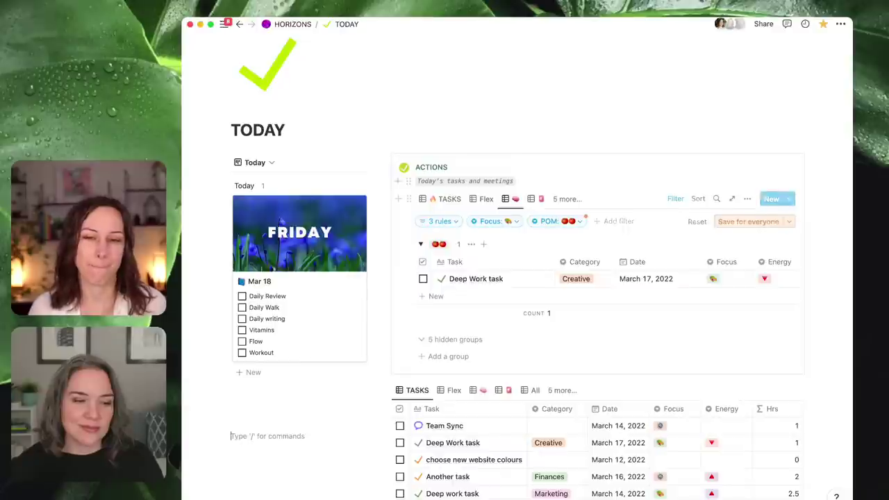
left_click(748, 221)
mouse_move(223, 24)
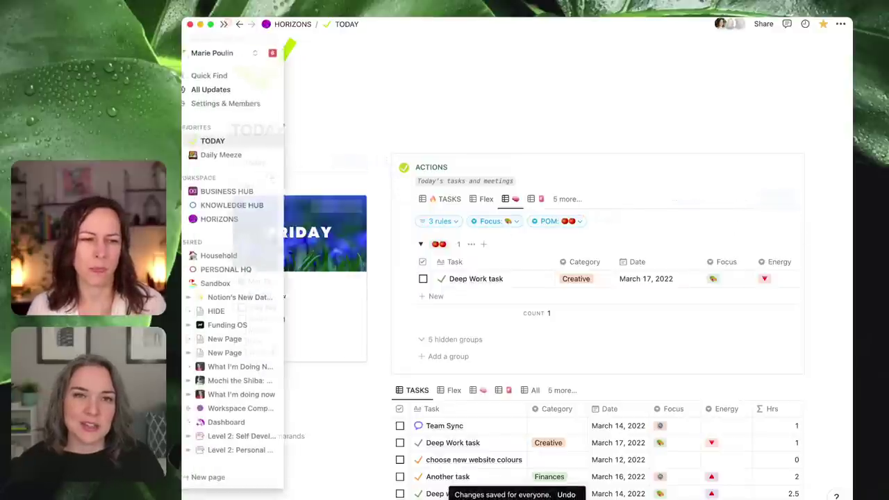
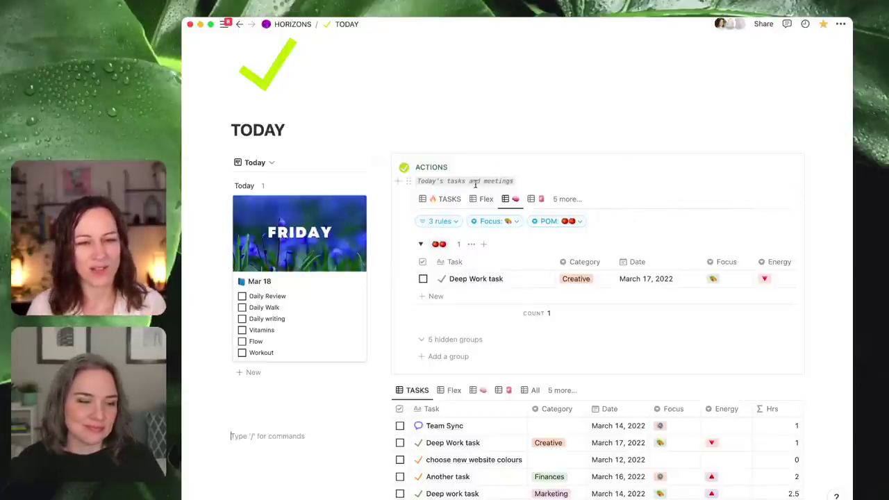
- Go to the Sandbox page and open its Notion's New Database Views page
scroll(495, 173, "down", 10)
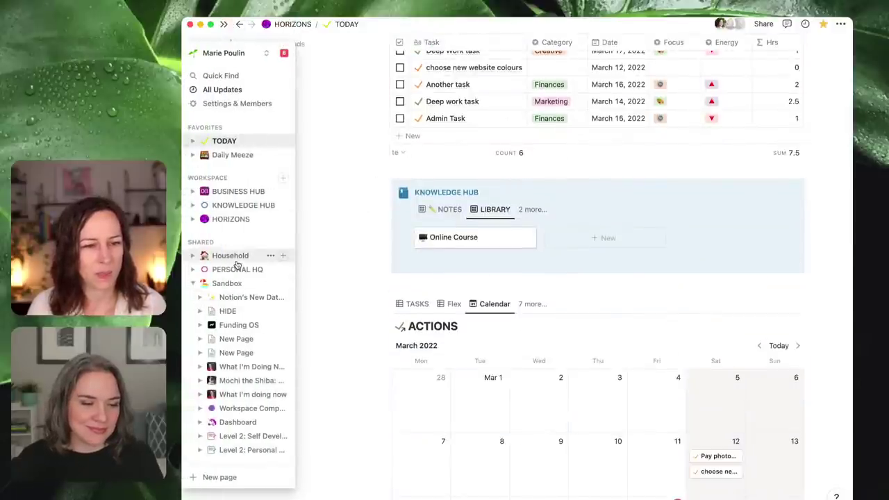
mouse_move(232, 258)
left_mouse_down()
mouse_move(236, 283)
mouse_move(232, 257)
left_mouse_up()
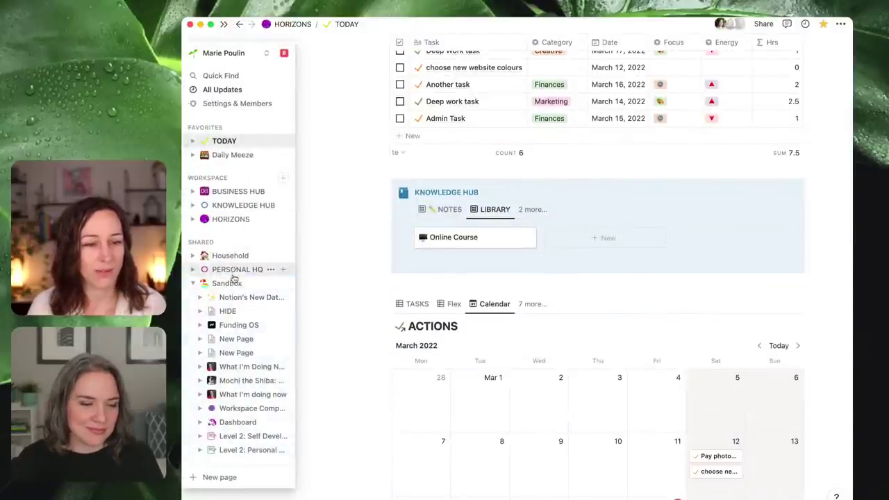
left_click(232, 283)
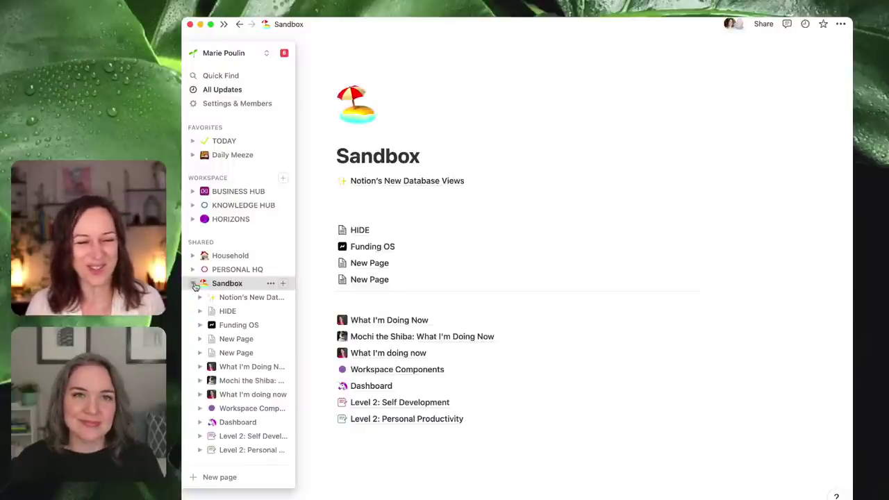
left_click(370, 182)
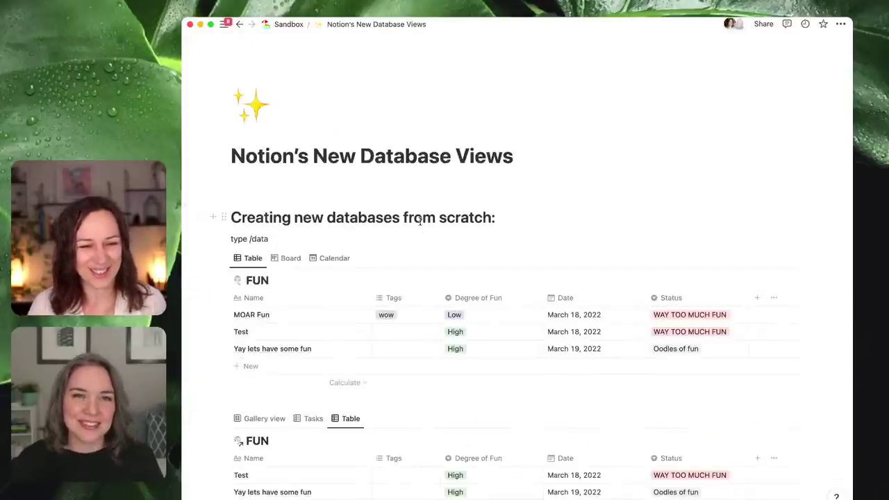
- Add a blank line below the page title and enter the /page command there
left_click(462, 186)
key("Return")
key("Return")
key("Return")
left_click(348, 186)
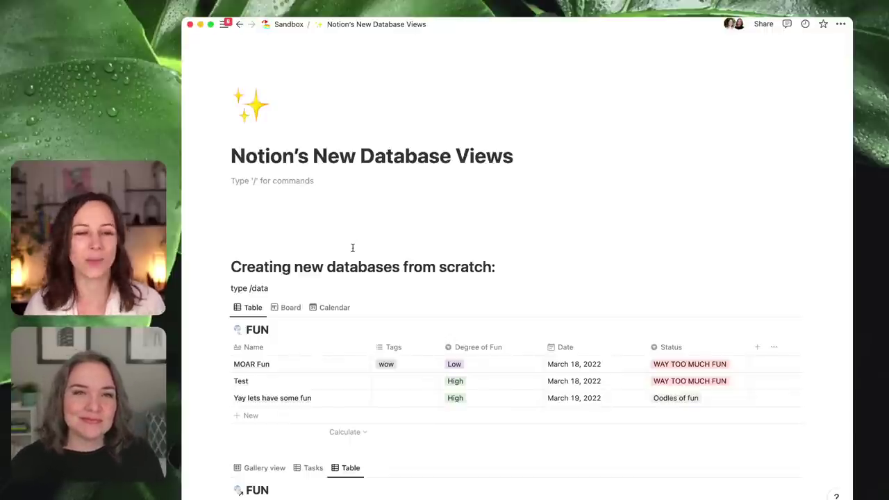
type("/pa")
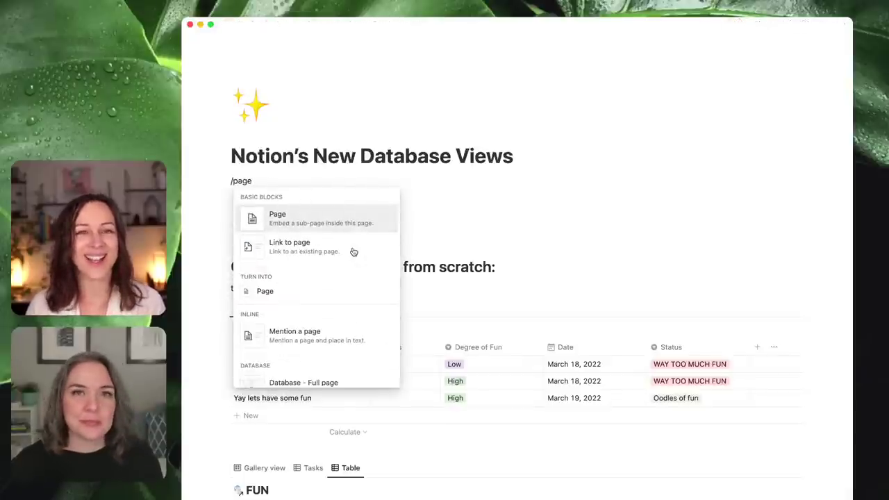
type("ge")
- Create the sub-page titled Guest List as a table with a new database
key("Return")
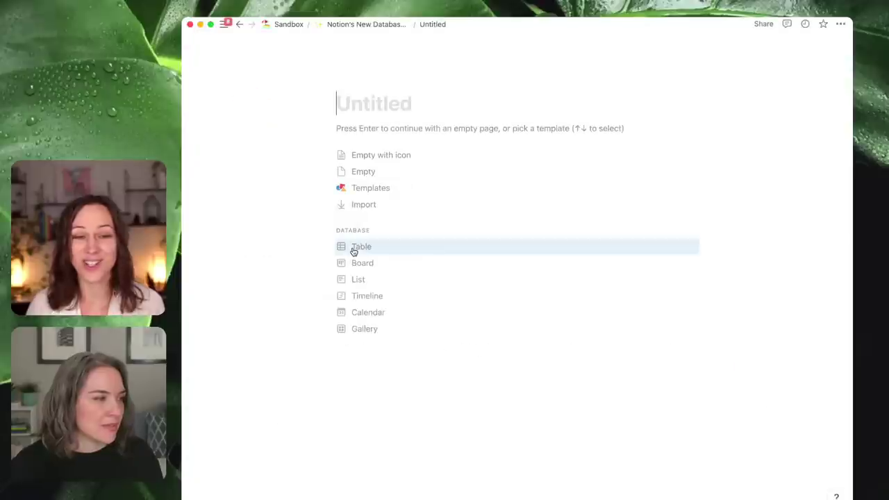
type("Guest List")
left_click(362, 248)
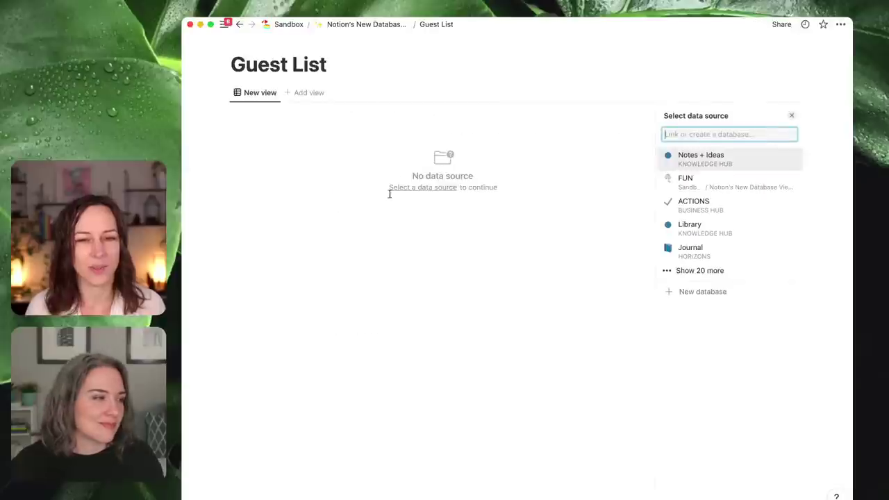
left_click(704, 292)
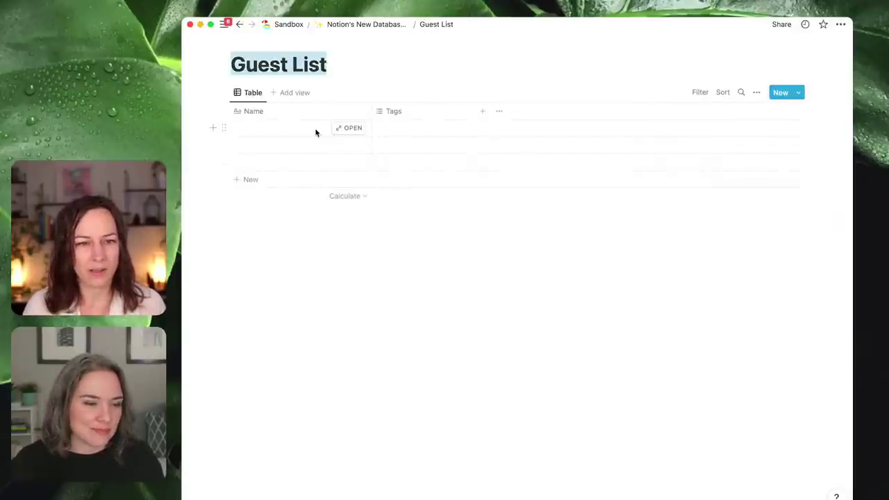
- Enter Guest 1 and a second guest's name in the first two Name rows
left_click(312, 129)
type("Guest 1")
key("Return")
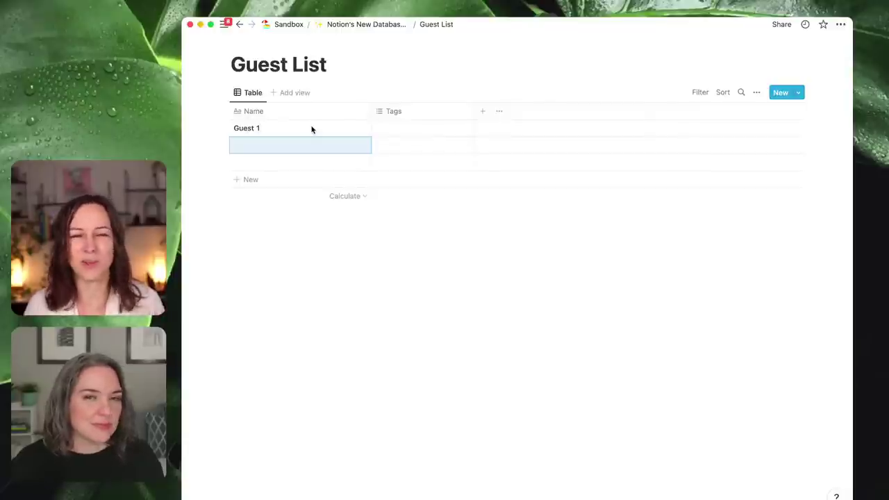
left_click(244, 144)
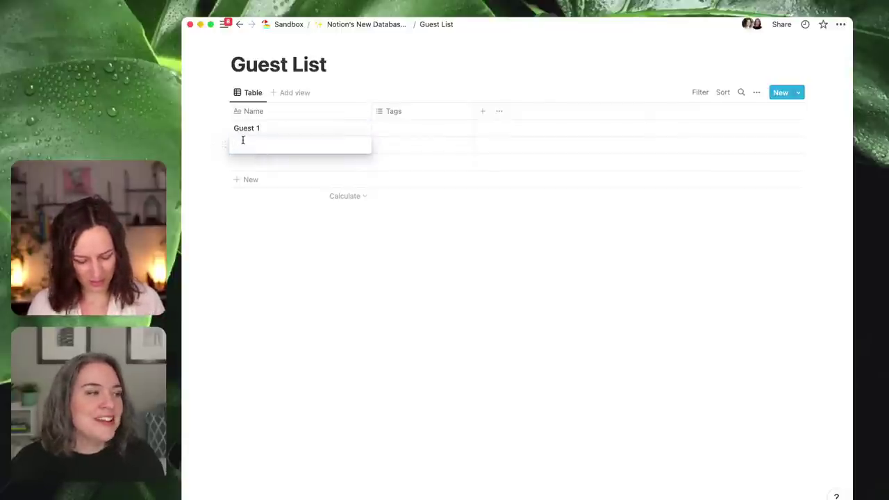
type("Mary Poppins")
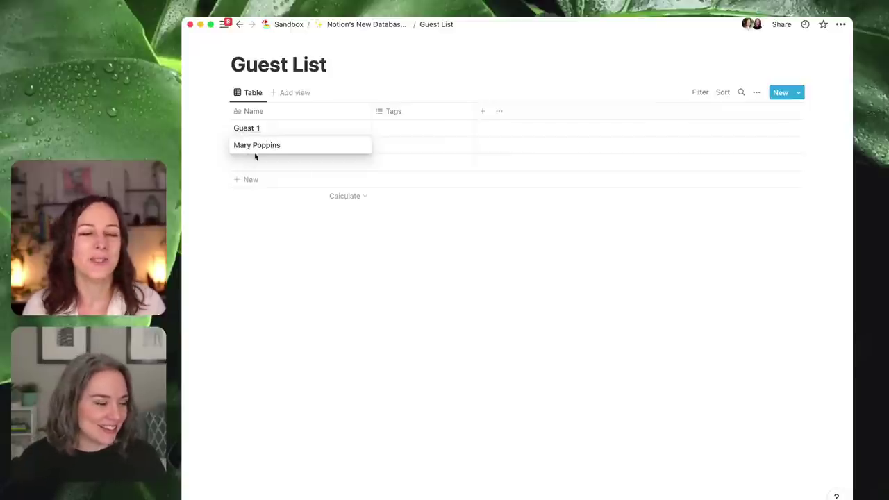
key("Escape")
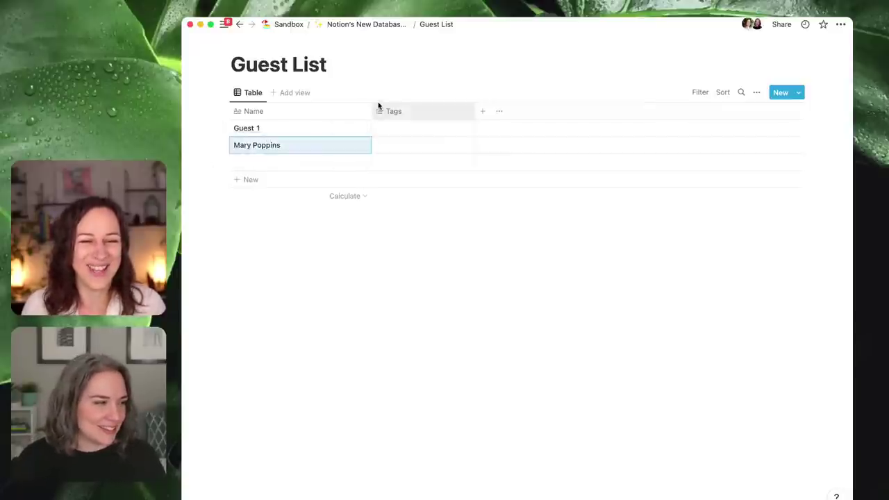
- Narrow the Name column and add a new Date-type property to the table
left_click_drag(372, 107, 323, 111)
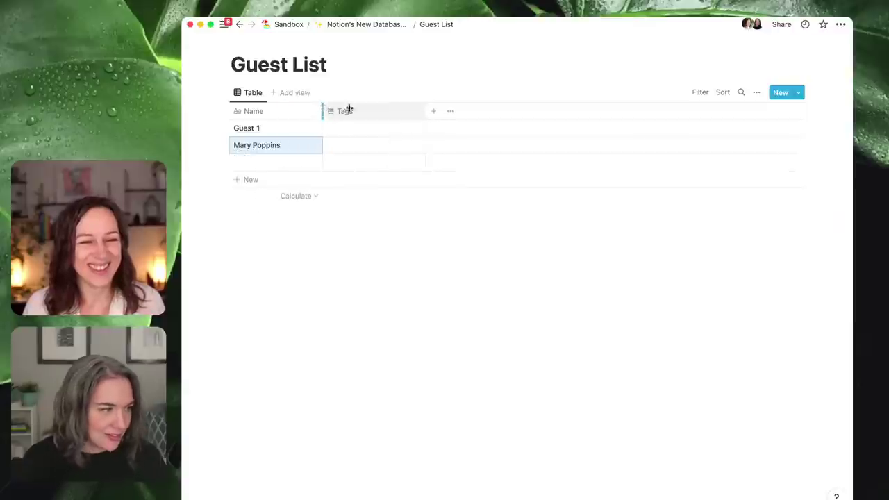
left_click(439, 113)
left_click(716, 228)
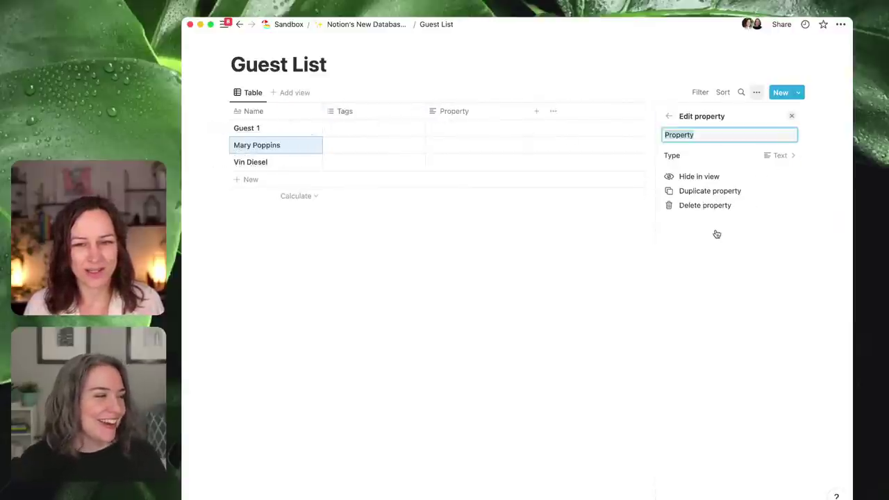
left_click(713, 157)
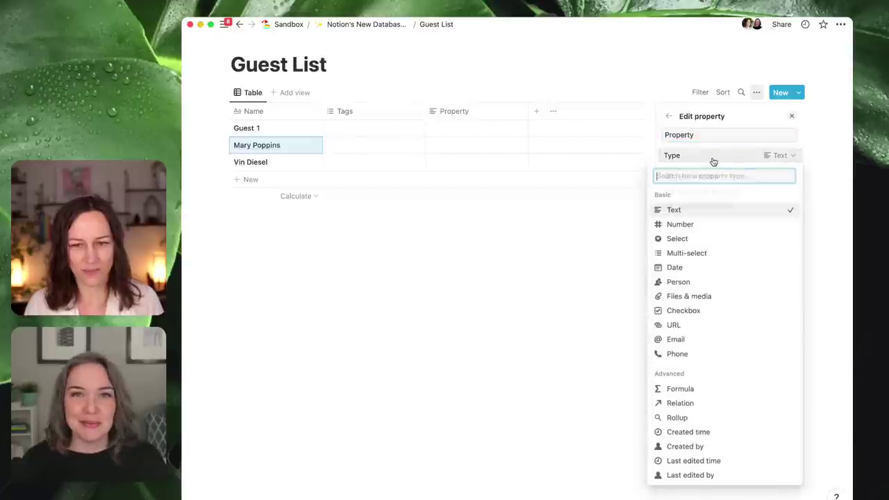
left_click(705, 267)
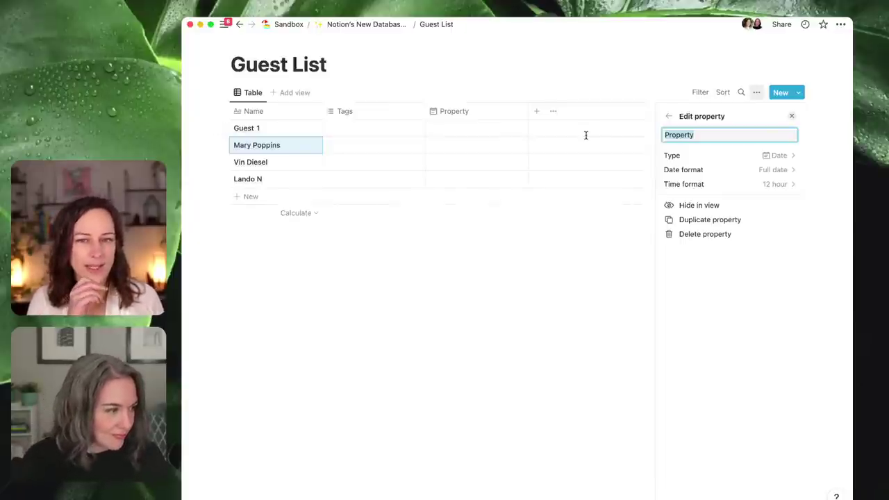
- Name the new date property Date and close its settings
type("S")
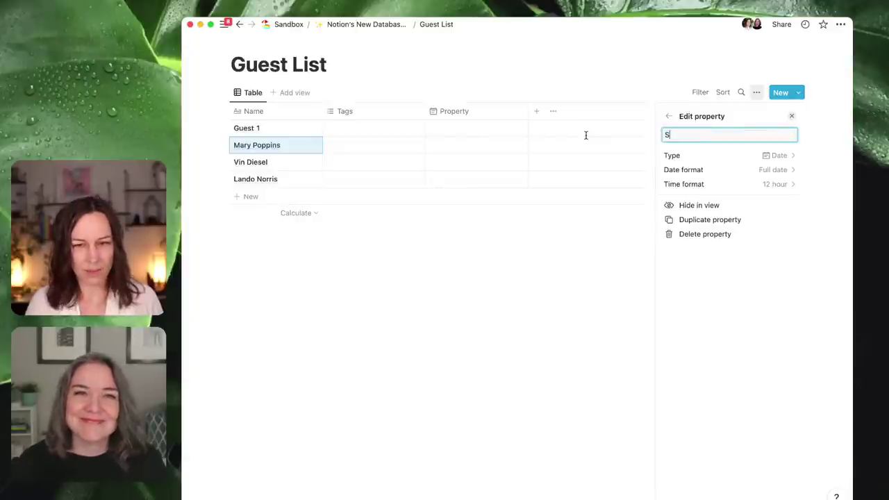
key("BackSpace")
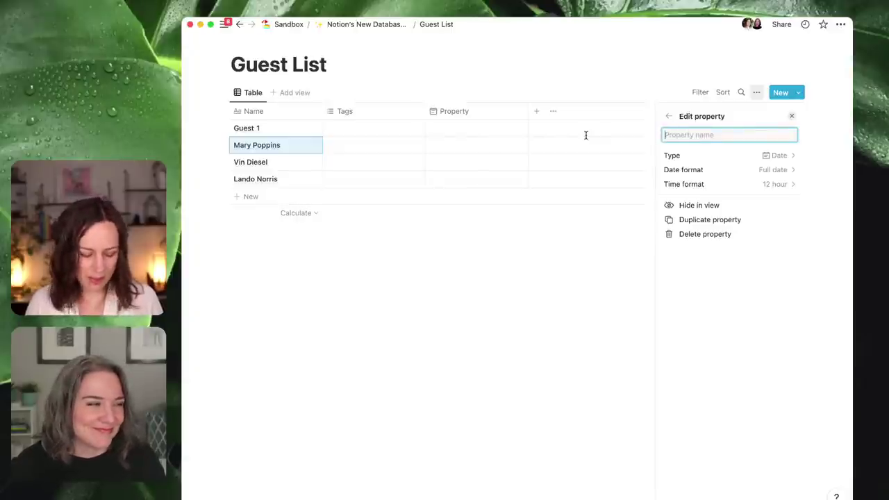
type("E")
key("BackSpace")
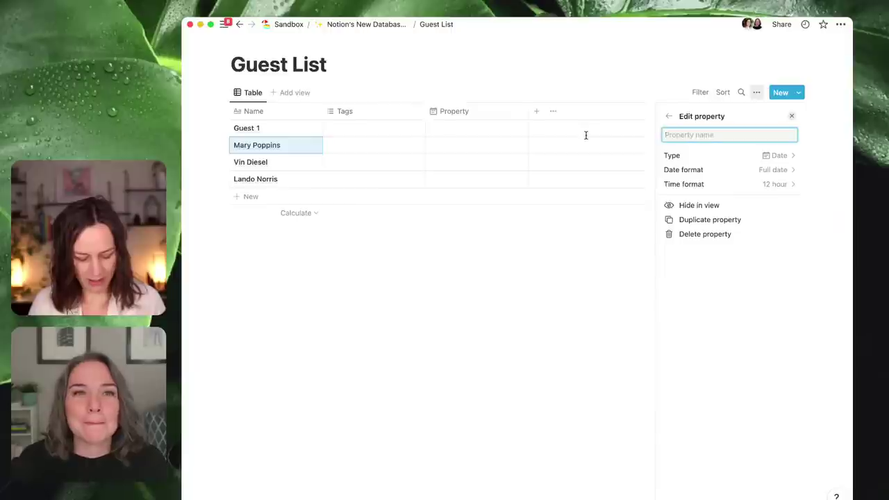
type("Da")
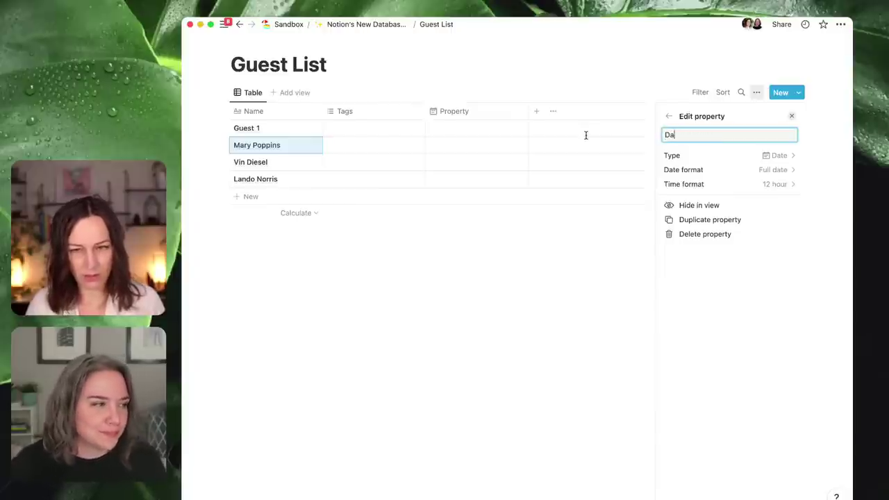
left_click(454, 353)
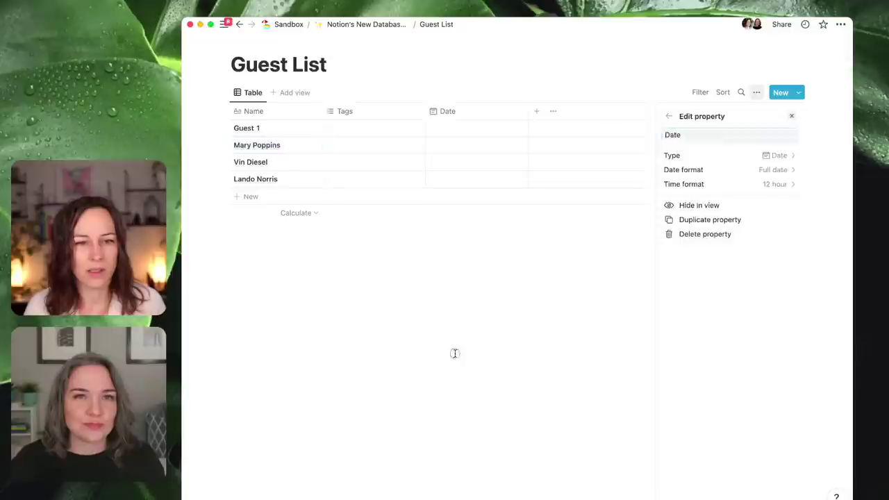
- Give the guests dates: second March 19, third March 26, fourth April 2, Guest 1 March 29
left_click(456, 147)
left_click(527, 250)
left_click(401, 268)
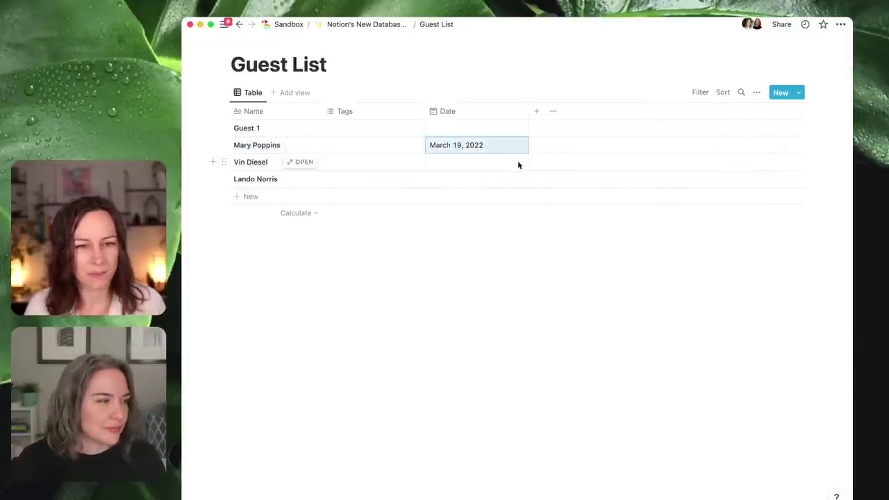
left_click(507, 166)
left_click(527, 282)
left_click(391, 311)
left_click(479, 179)
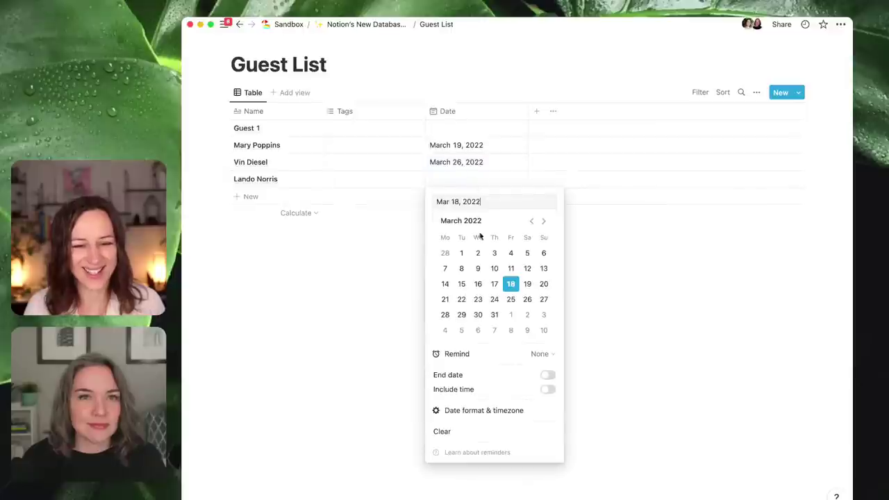
left_click(525, 316)
left_click(482, 129)
left_click(482, 130)
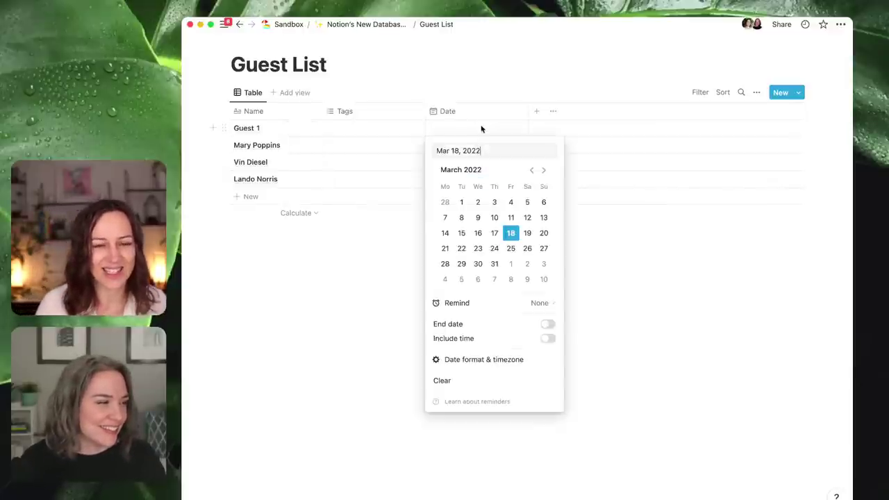
left_click(461, 263)
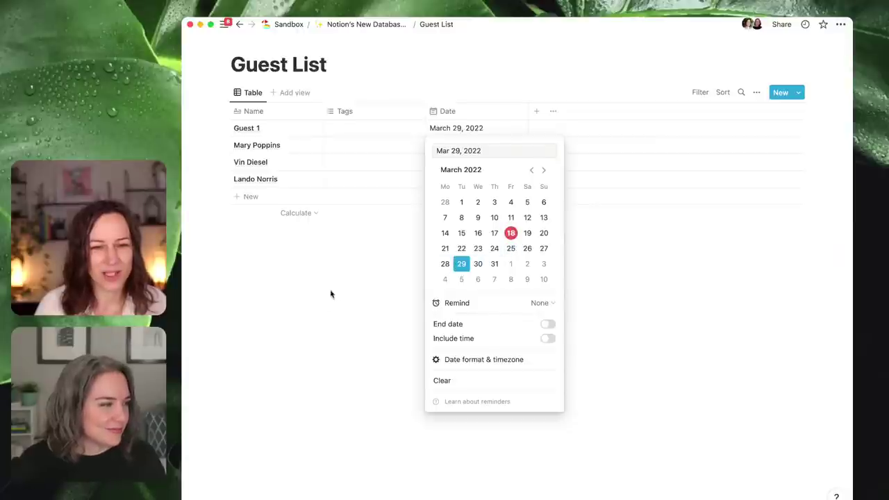
left_click(496, 20)
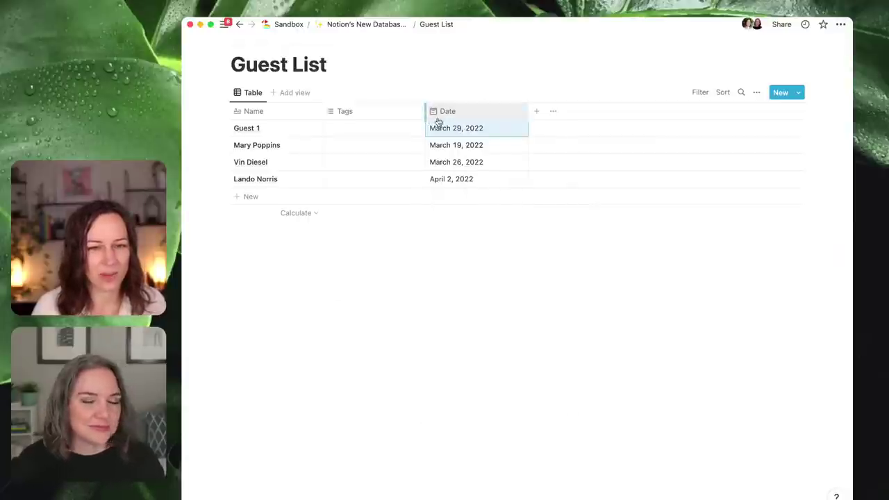
- Change the fourth guest's date to May 14, 2022 and the third's to April 14, 2022
left_click(486, 176)
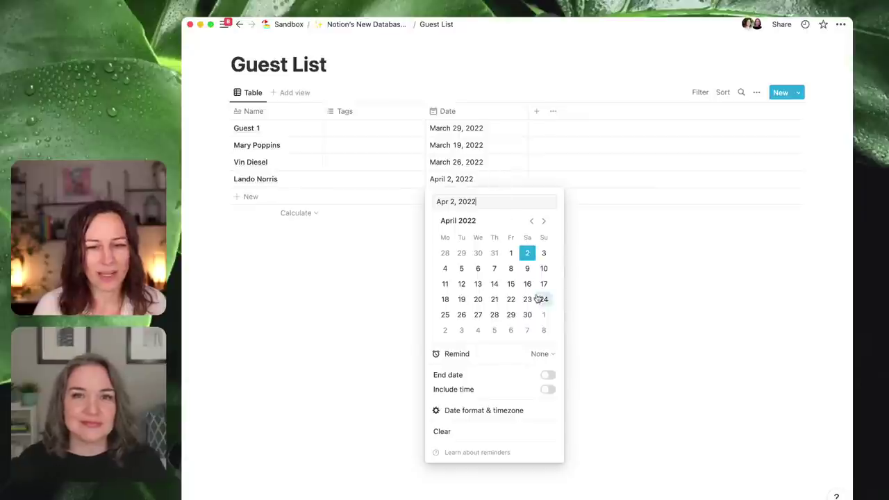
left_click(543, 221)
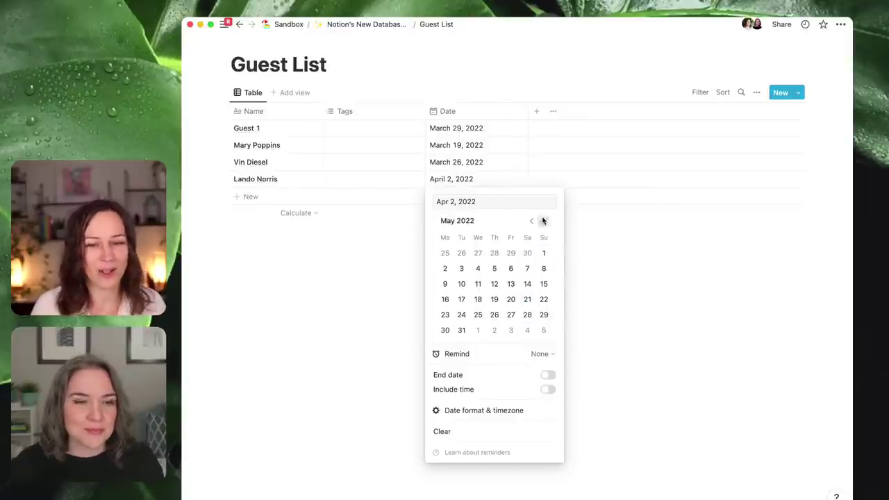
left_click(527, 290)
left_click(411, 268)
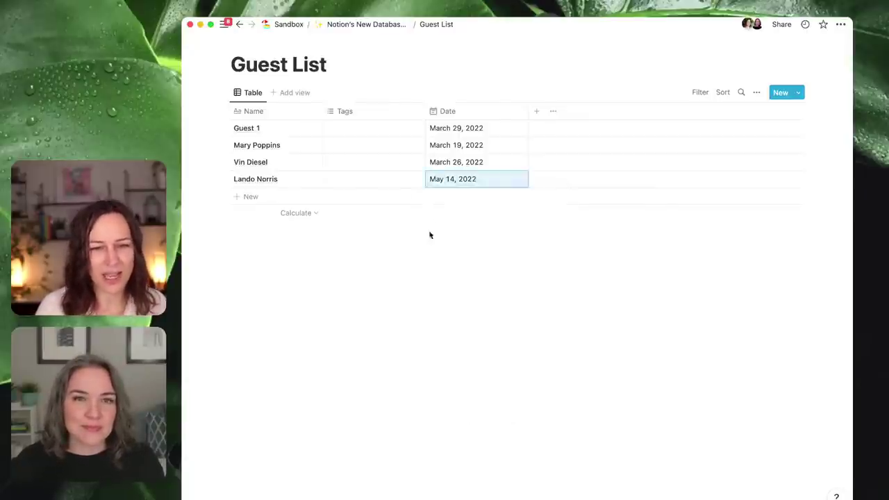
left_click(486, 162)
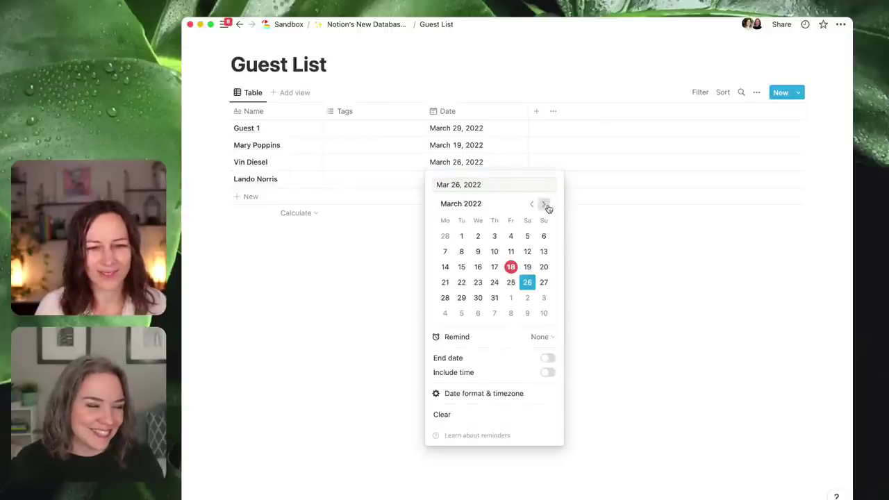
left_click(543, 204)
left_click(495, 268)
left_click(601, 268)
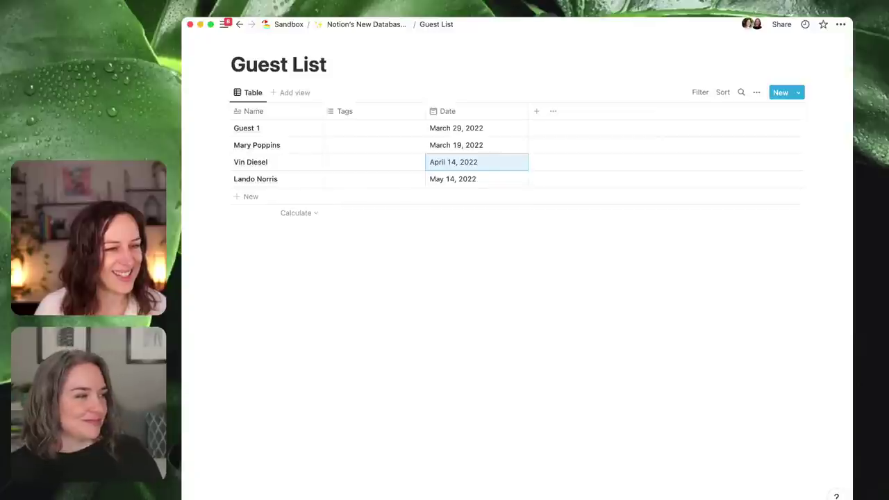
- Rename the table view to Upcoming
left_click(253, 92)
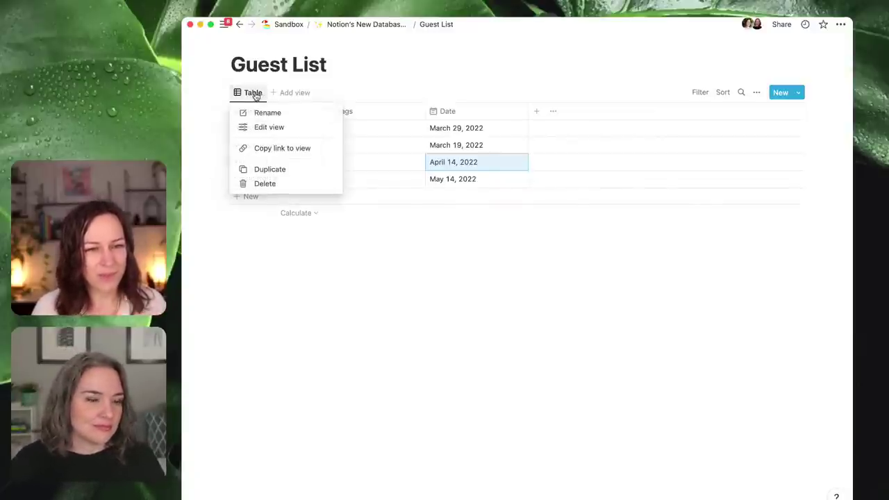
left_click(261, 113)
type("Upcoming")
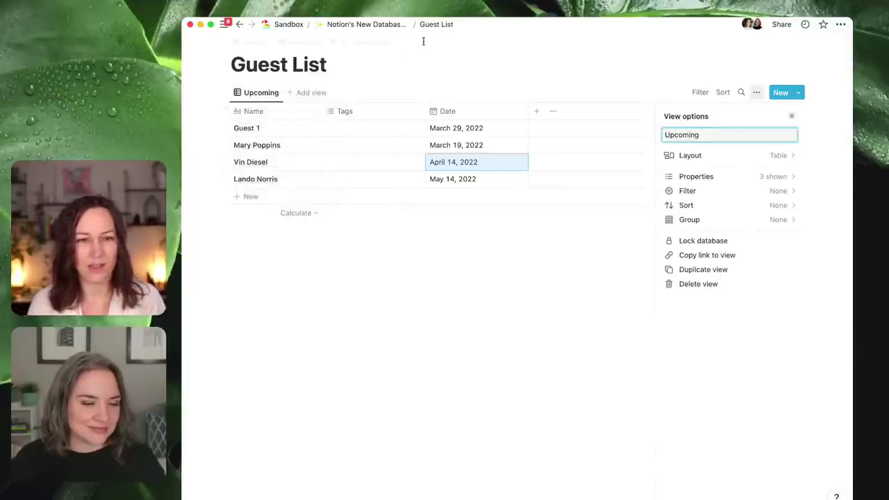
left_click(299, 293)
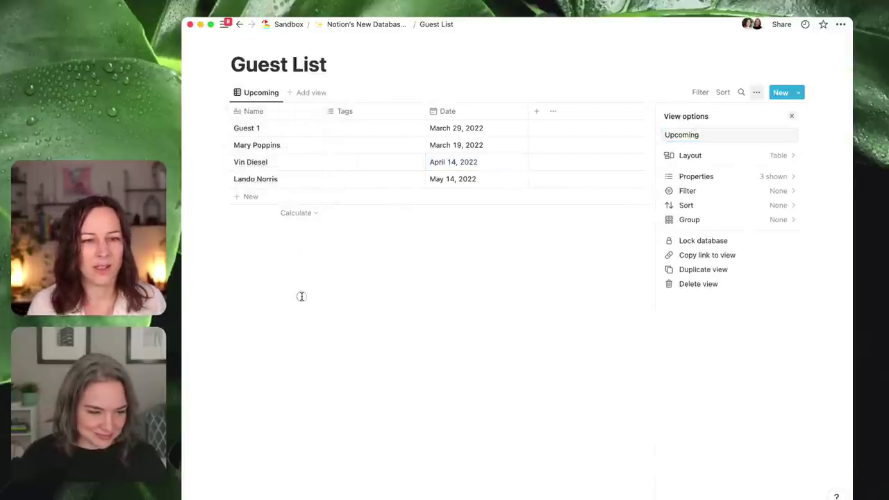
- Add a second table view named Past, narrow its Name column, and return to Upcoming
left_click(319, 93)
type("Past")
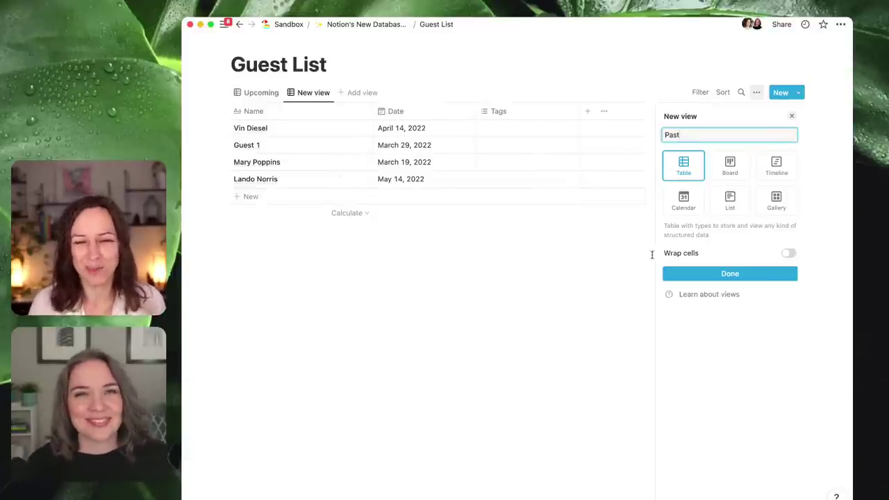
left_click(688, 275)
left_click(435, 284)
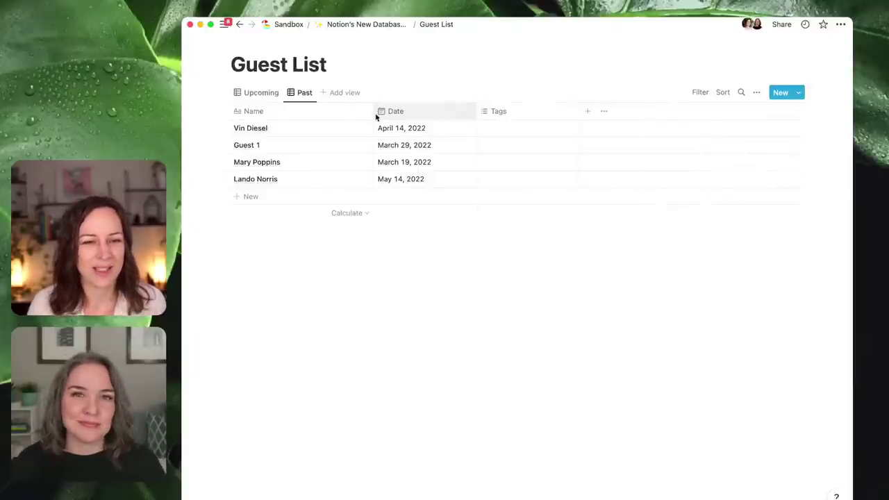
left_click_drag(376, 115, 268, 105)
left_click(259, 94)
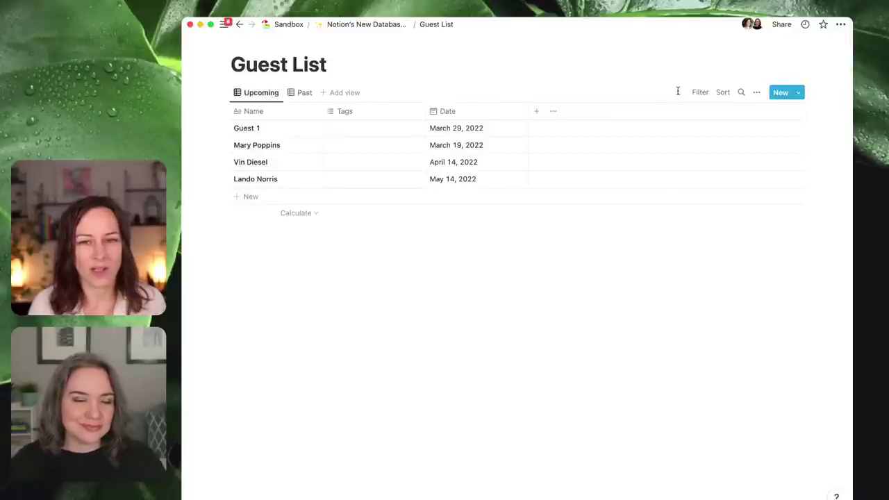
- Add an advanced filter rule to Upcoming: Date is on or after Today
left_click(699, 92)
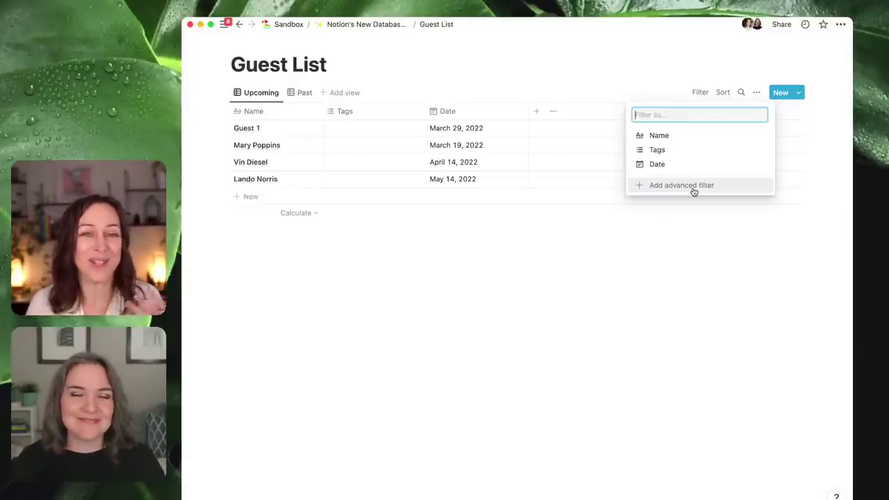
left_click(693, 192)
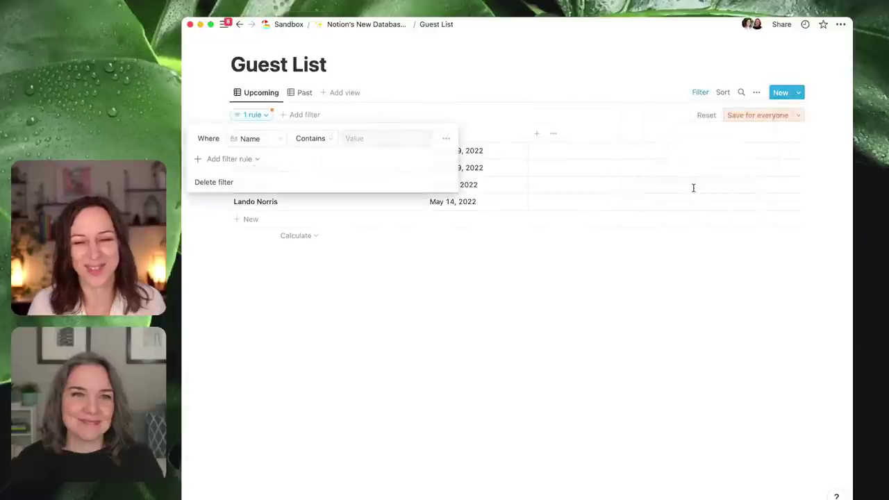
left_click(257, 141)
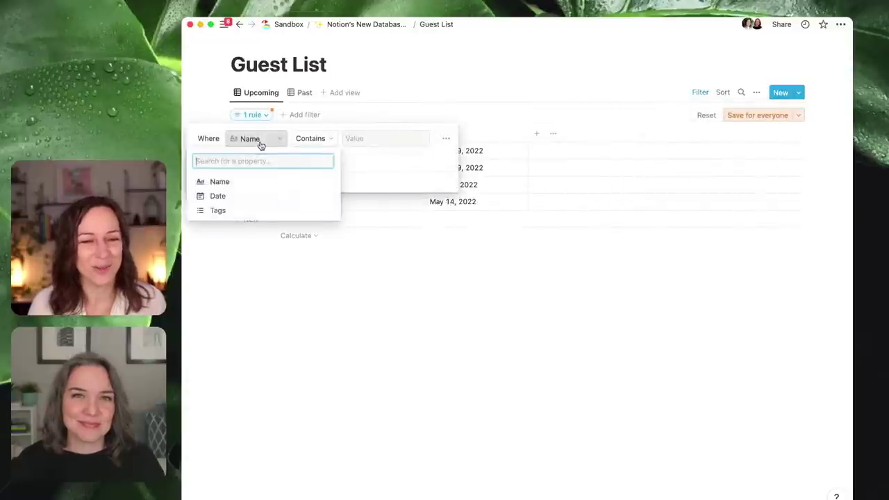
left_click(249, 197)
left_click(307, 139)
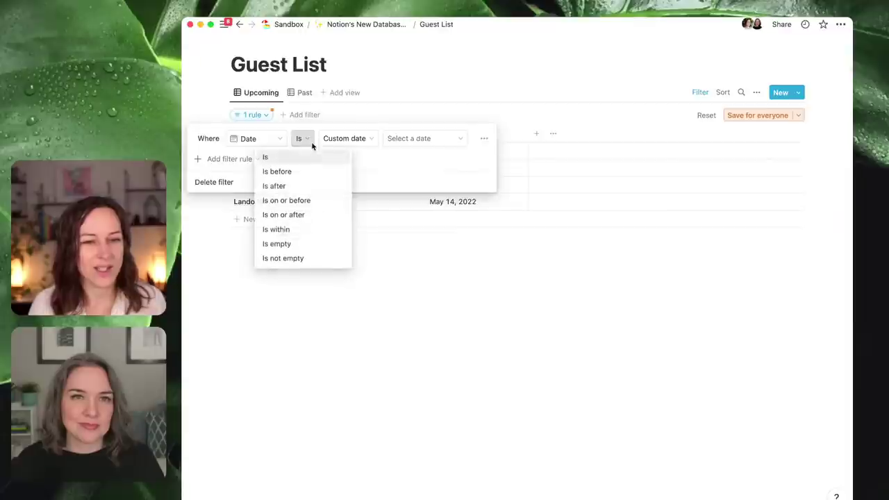
left_click(306, 215)
left_click(382, 140)
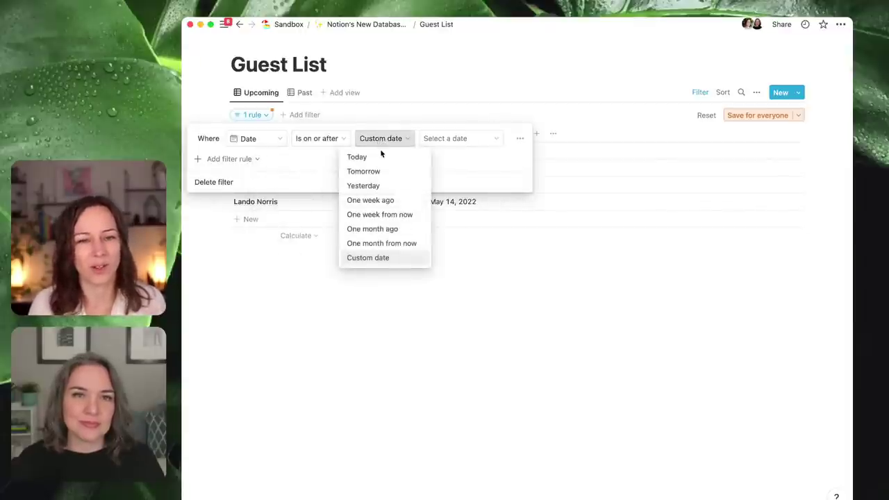
left_click(379, 158)
left_click(366, 329)
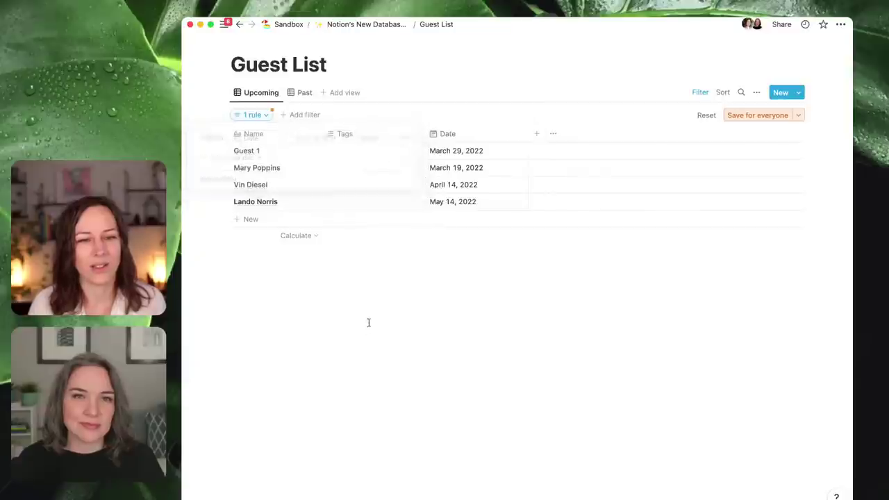
left_click(295, 235)
left_click(371, 271)
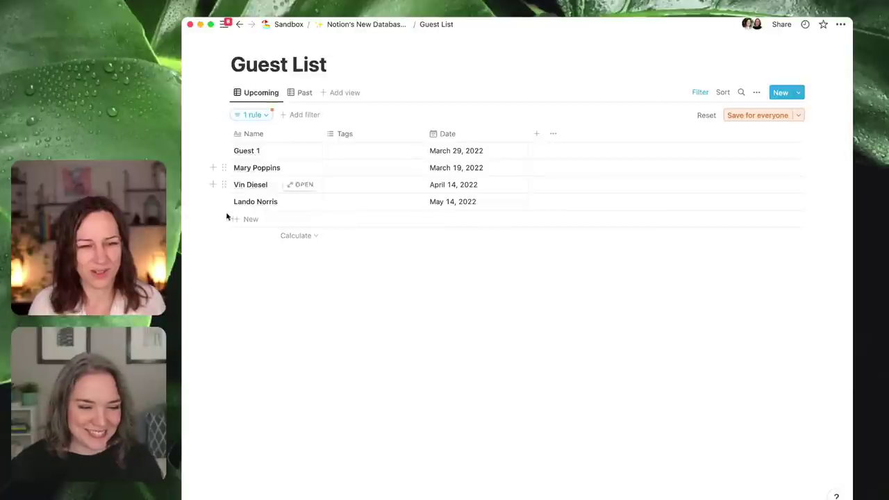
- Add a new guest dated March 11, 2022, move Date before Tags, and save for everyone
left_click(270, 219)
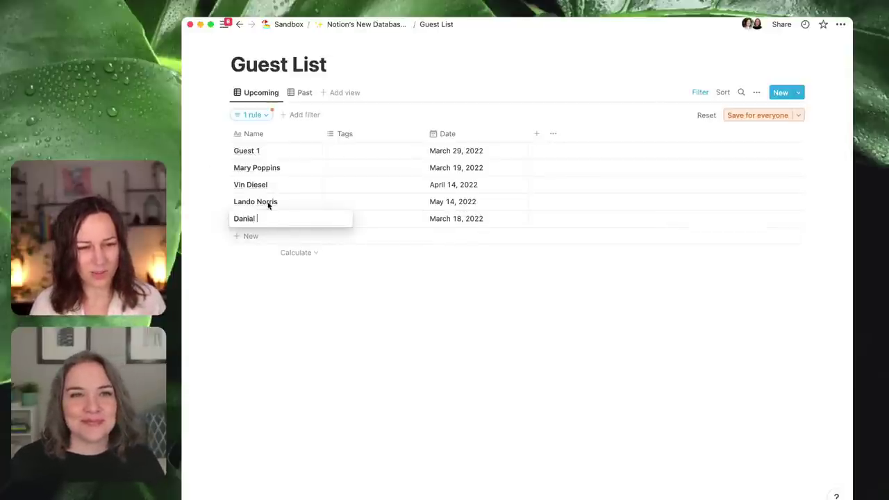
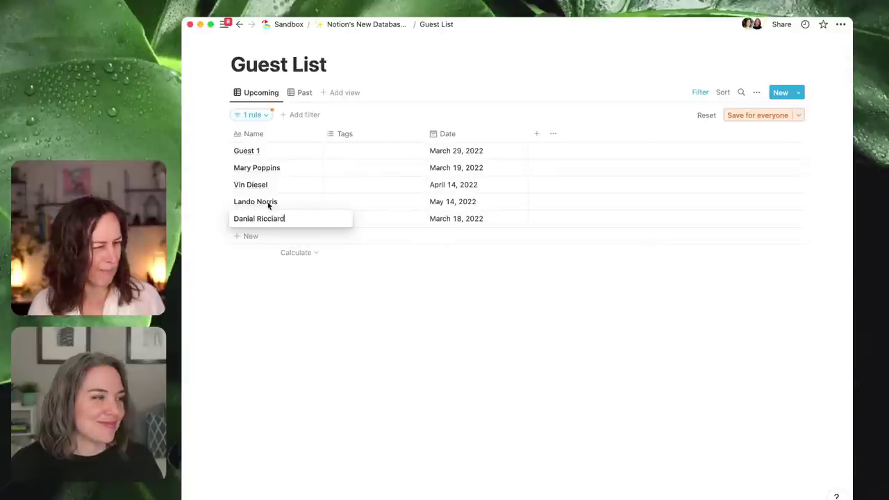
key("Return")
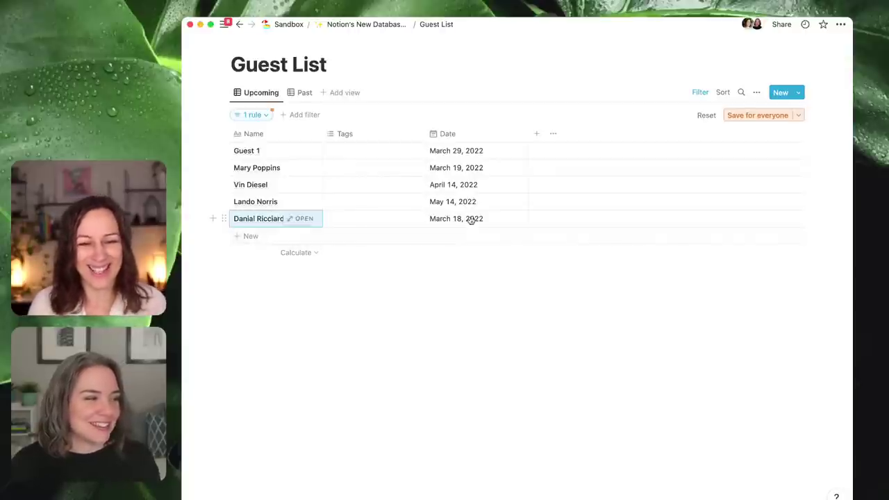
left_click(468, 220)
left_click(509, 309)
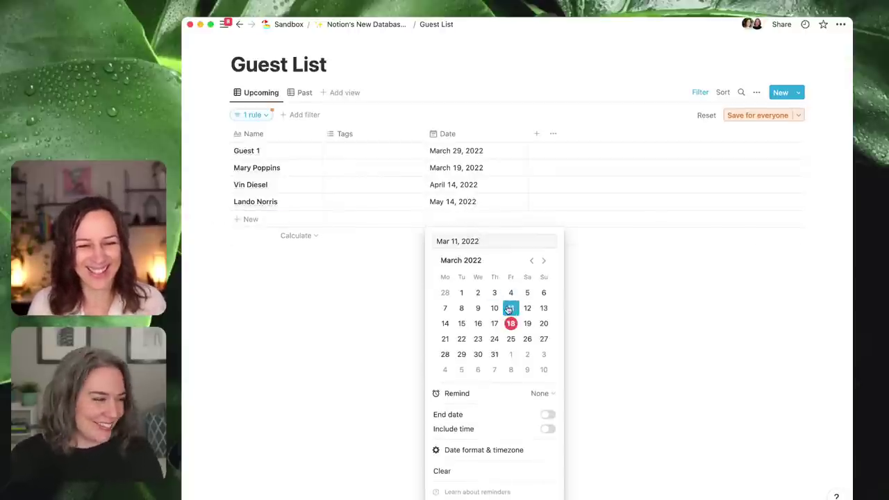
left_click(350, 316)
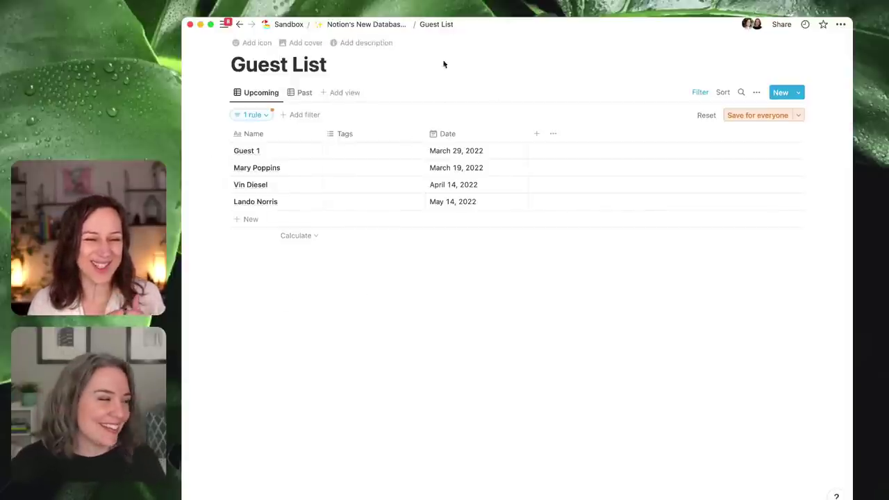
left_click_drag(471, 136, 358, 139)
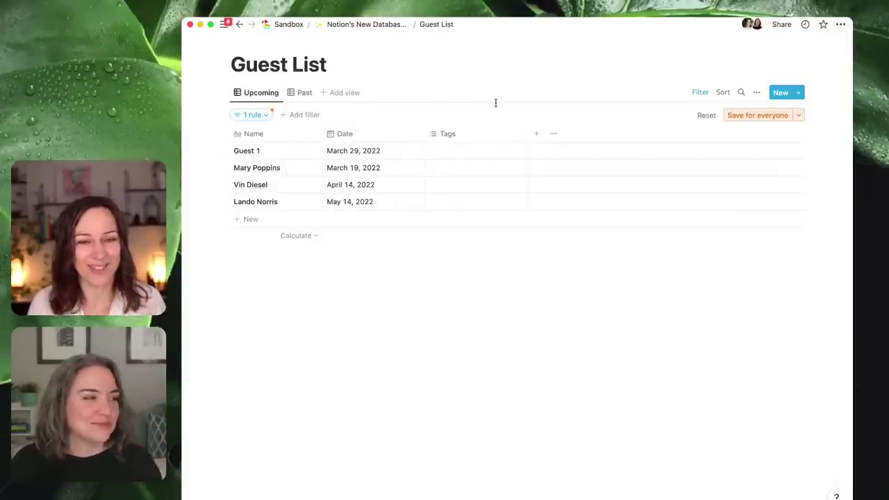
left_click(757, 116)
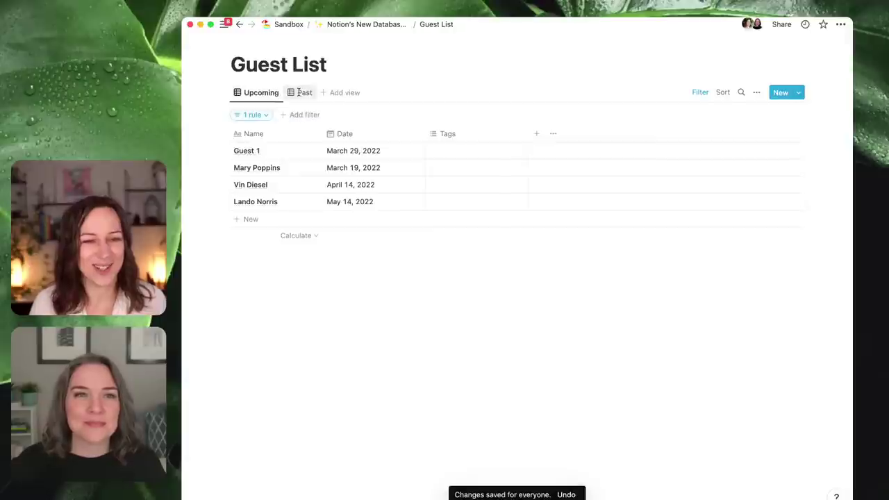
- Duplicate the Upcoming view from its tab menu
left_click(300, 94)
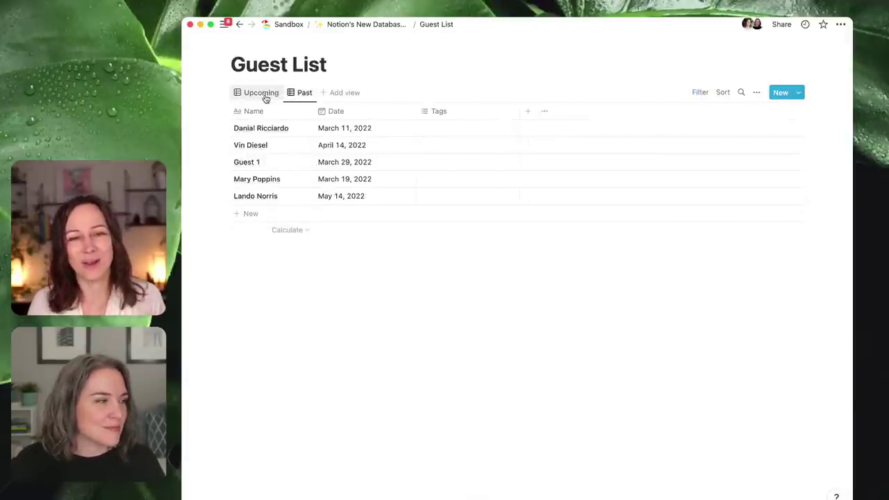
right_click(266, 96)
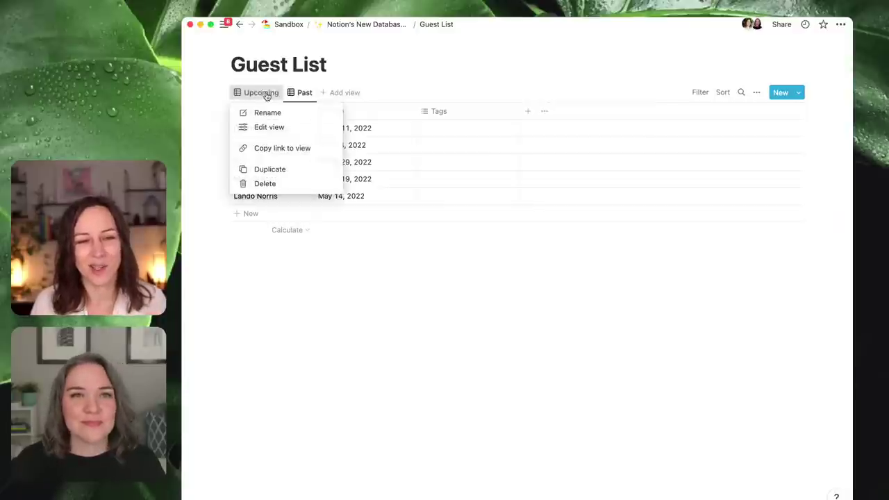
left_click(279, 170)
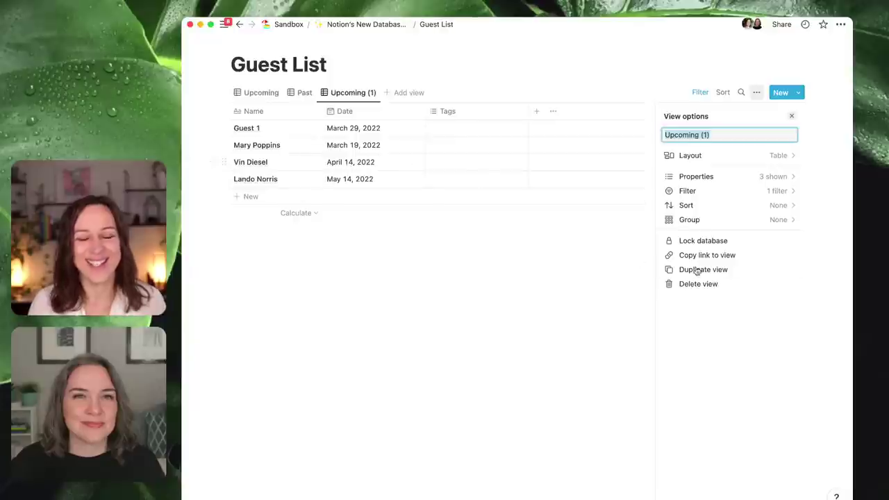
- Change the duplicate's Date filter to 'is on or before' and place Upcoming (1) before Past
left_click(752, 190)
left_click(714, 137)
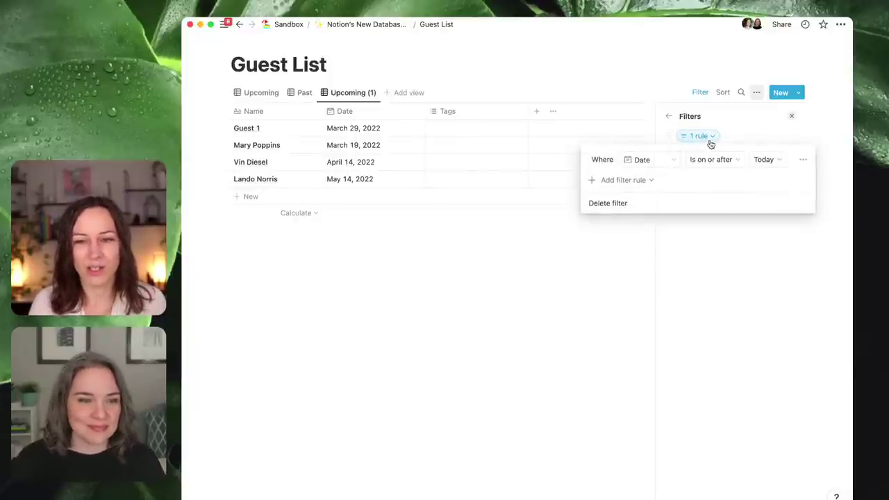
left_click(740, 164)
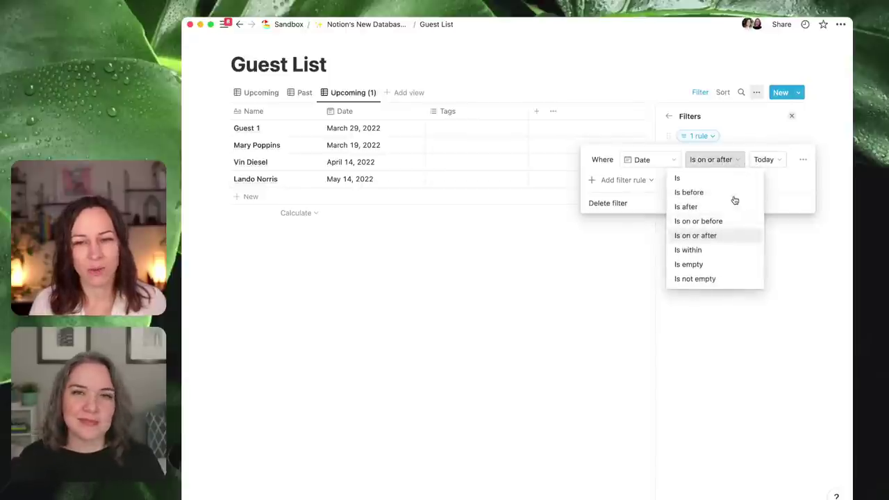
left_click(732, 220)
left_click(536, 283)
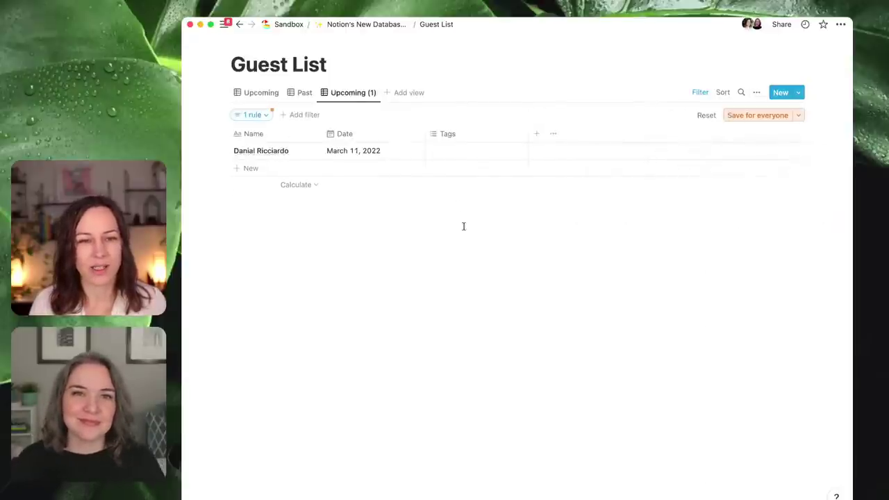
left_click_drag(349, 95, 316, 98)
- Rename Upcoming (1) to Past guests, compare both views, and save its filter for everyone
left_click(316, 95)
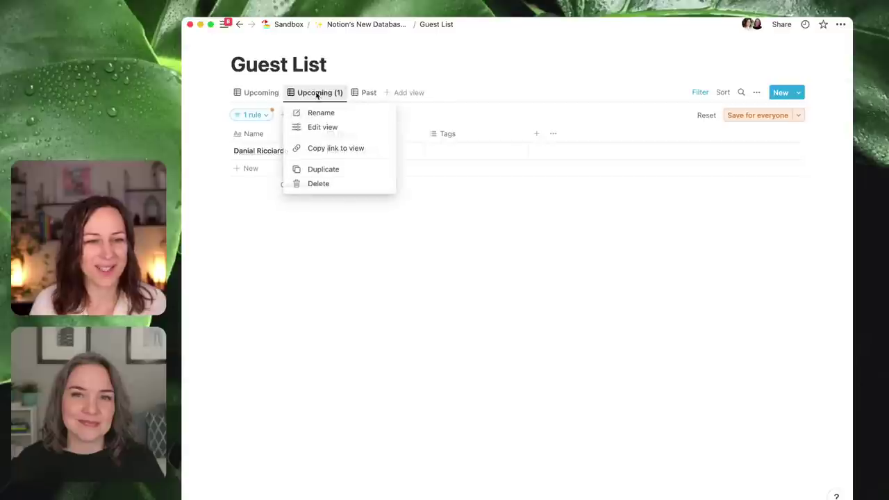
left_click(318, 111)
type("Past guests")
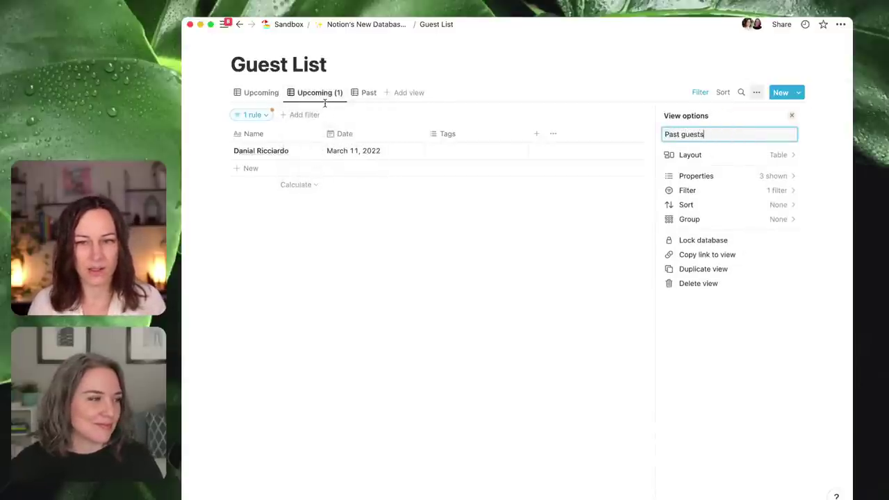
left_click(253, 92)
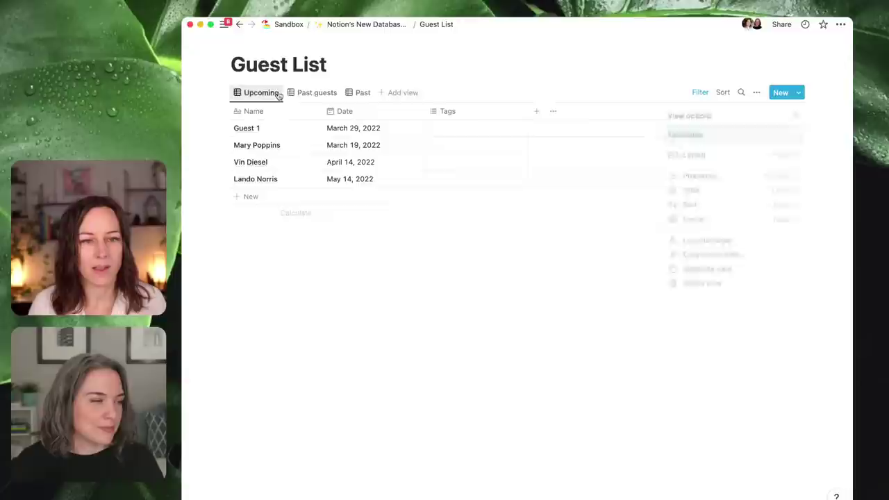
left_click(312, 98)
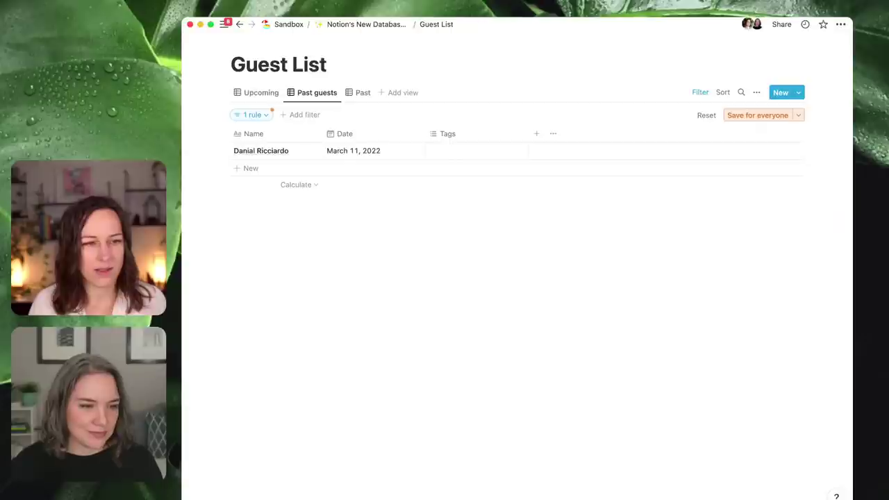
left_click(270, 98)
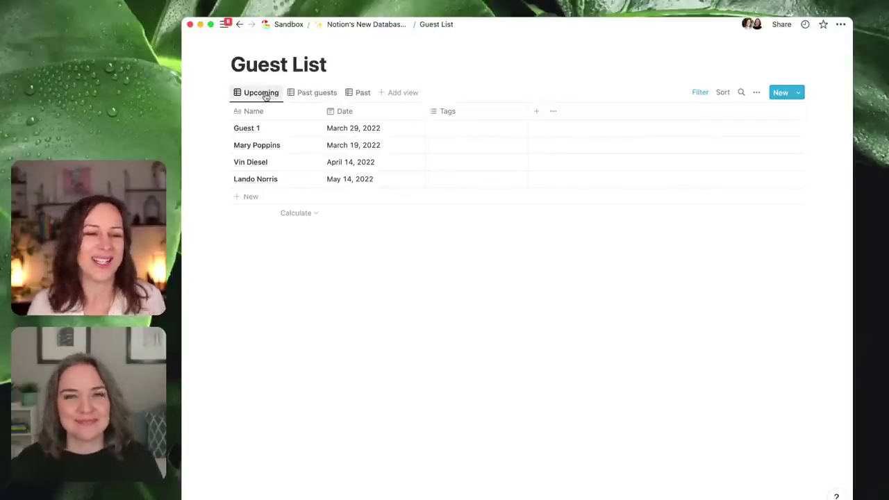
left_click(314, 93)
left_click(263, 98)
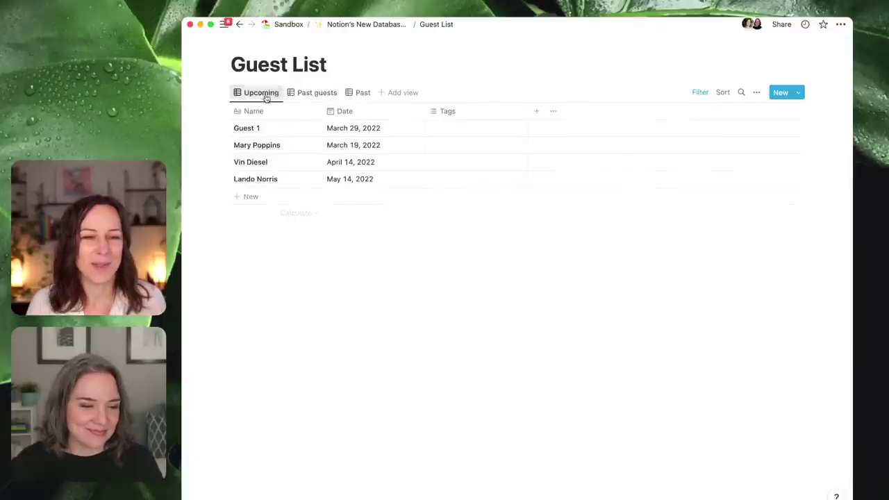
left_click(323, 95)
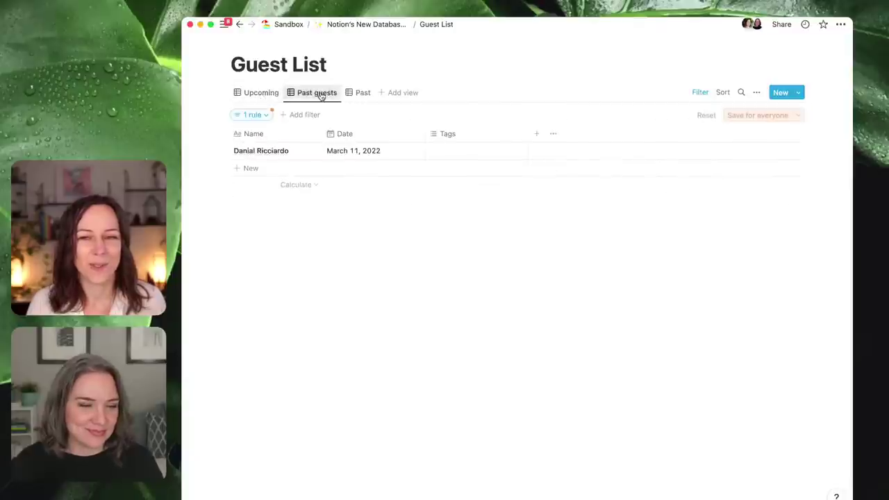
left_click(760, 115)
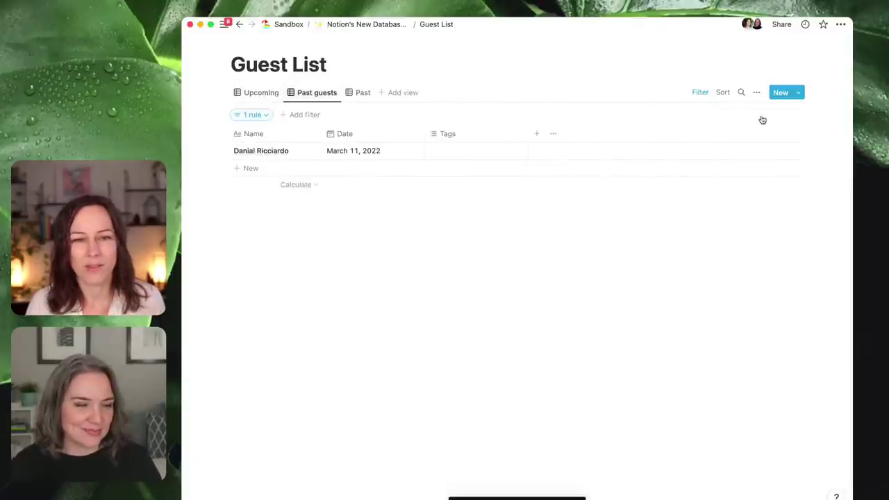
- Delete the old Past view and bring up the page's options menu
left_click(354, 93)
left_click(356, 93)
left_click(392, 184)
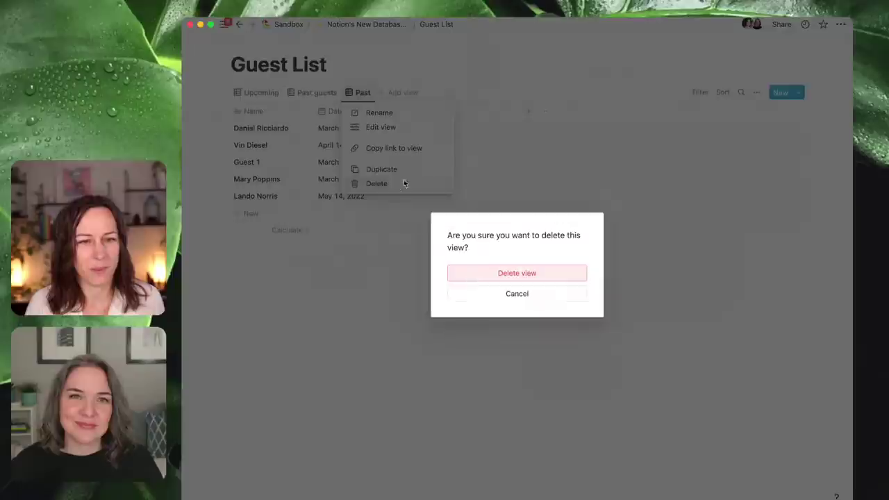
left_click(512, 272)
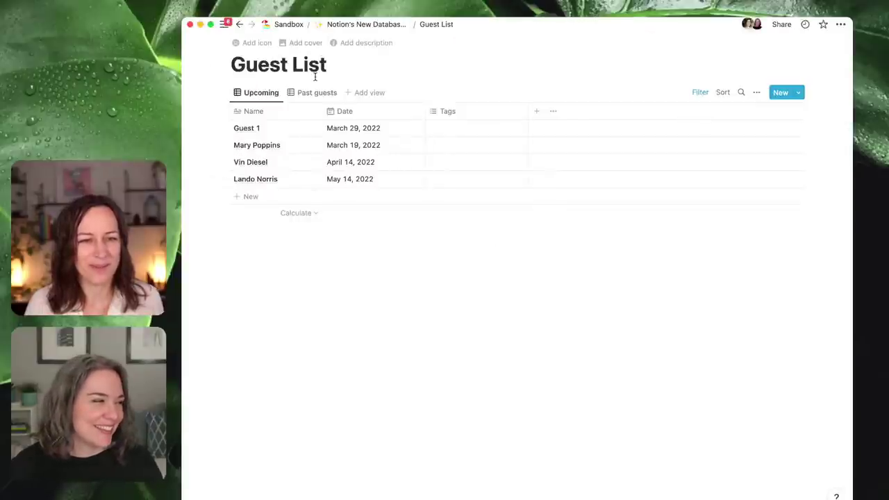
left_click(840, 24)
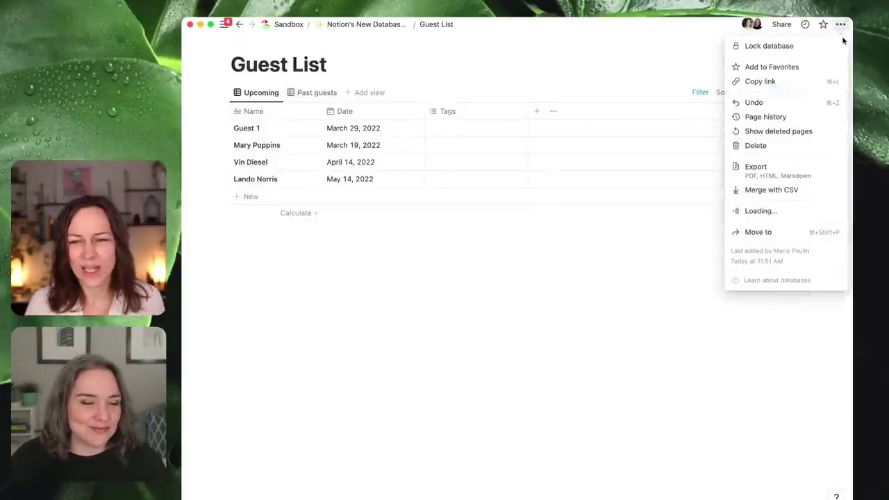
- Paste the Guest List link on Notion's New Database Views page as a linked view using Past guests
left_click(798, 86)
left_click(397, 26)
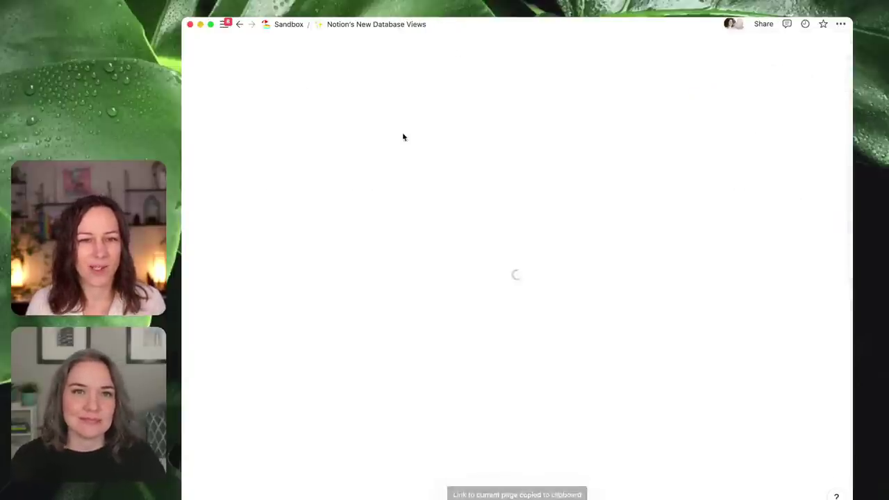
left_click(387, 228)
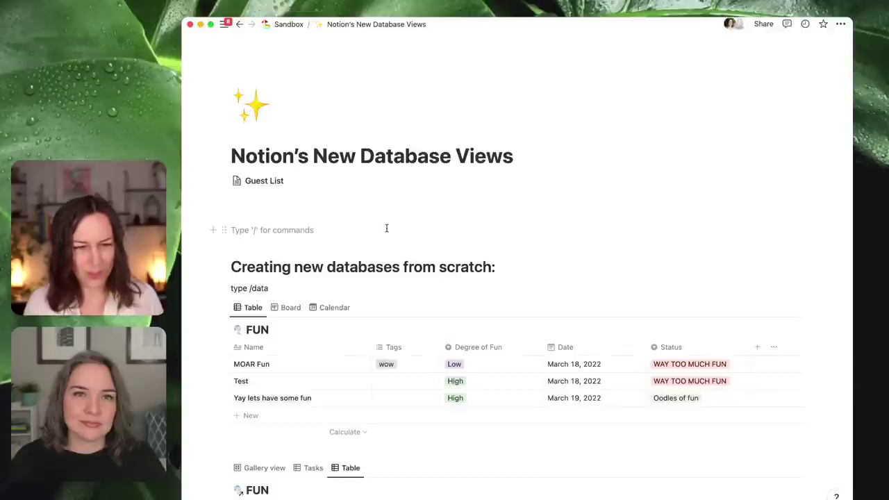
key("ctrl+v")
left_click(788, 262)
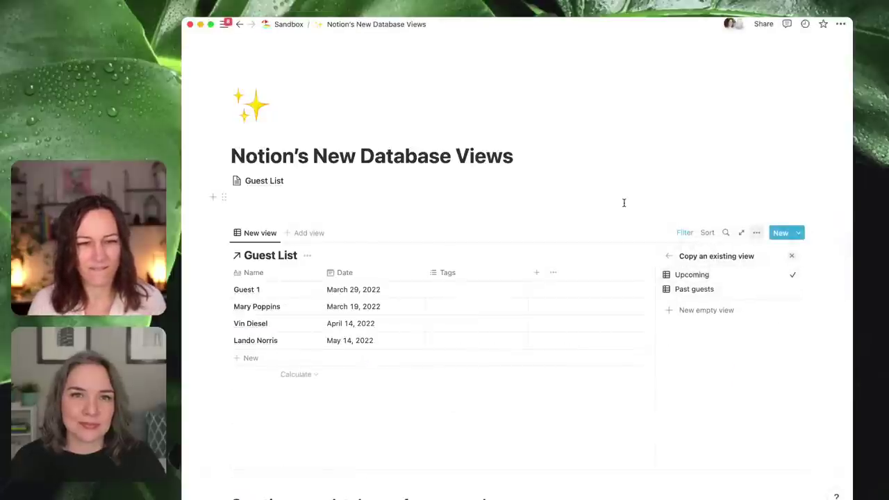
left_click(742, 291)
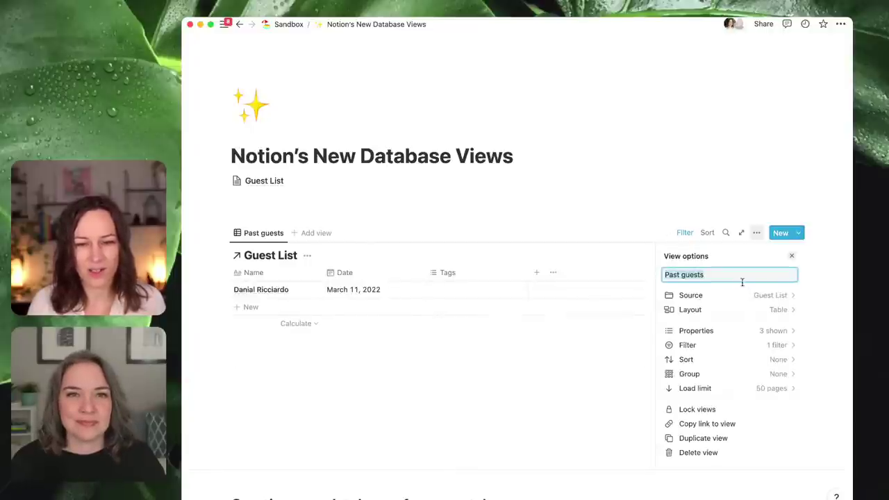
left_click(485, 383)
- Add a Table view, compare it with Past guests, then delete that Table view
left_click(311, 233)
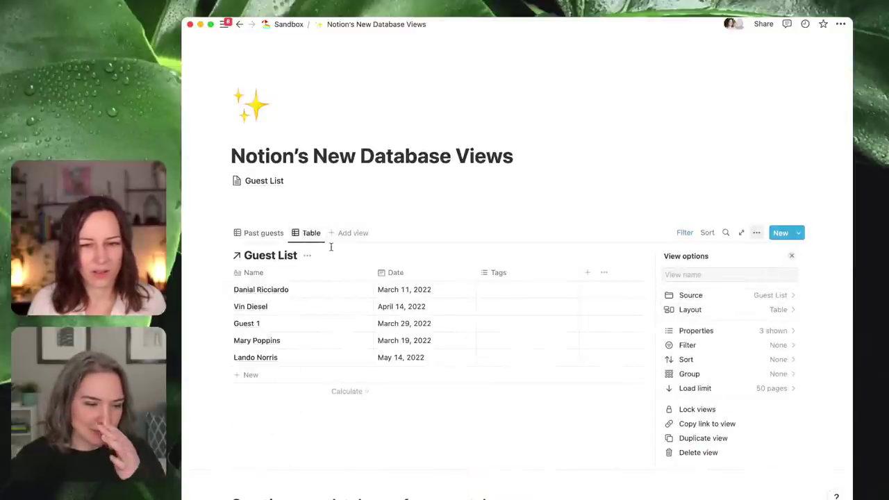
left_click(306, 212)
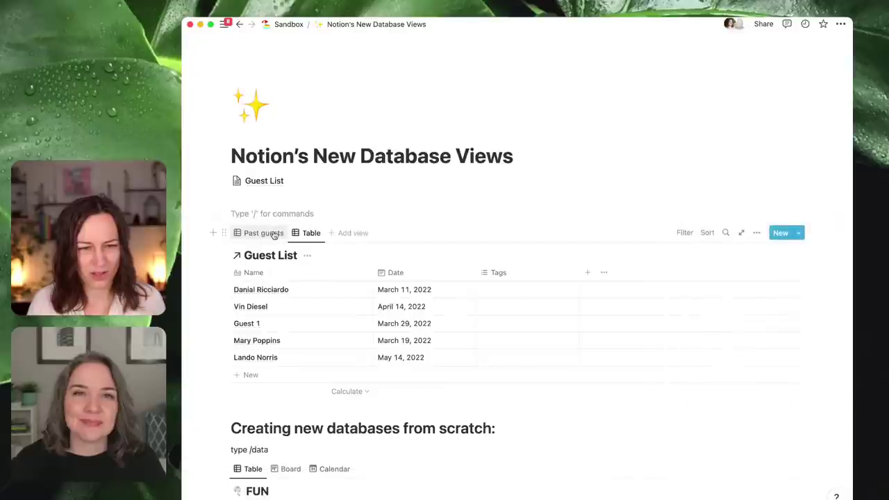
left_click(281, 234)
left_click(306, 233)
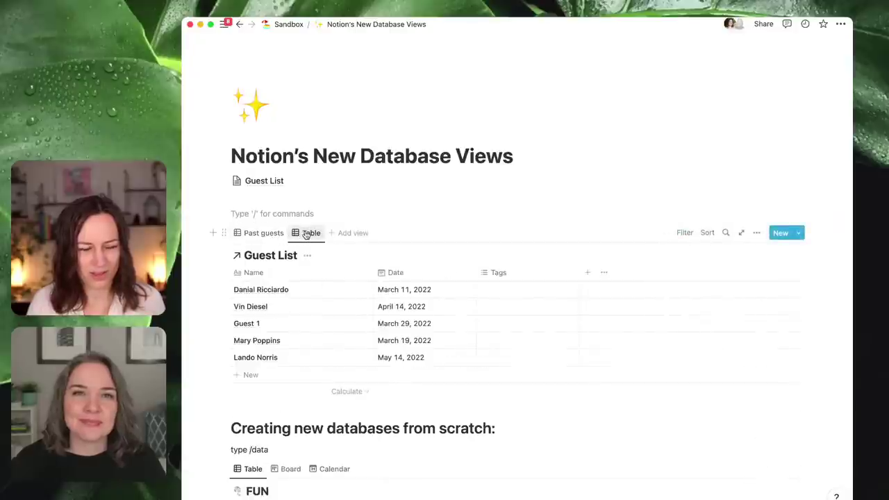
left_click(307, 233)
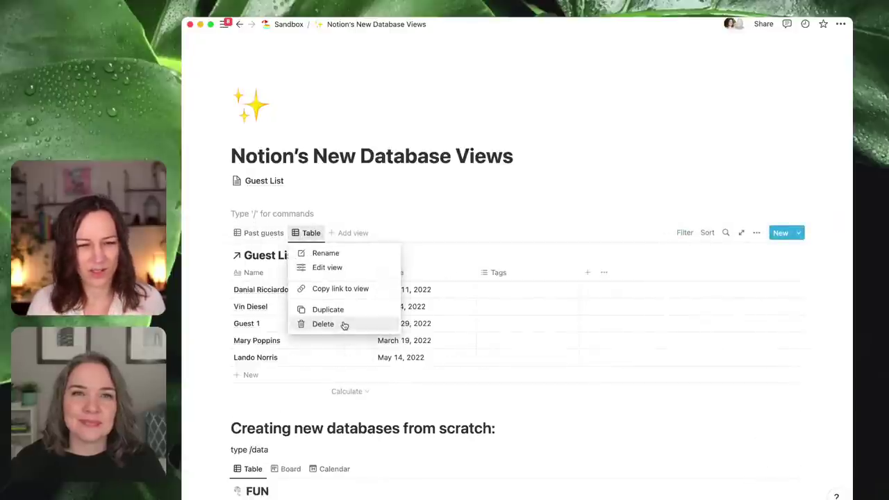
left_click(343, 325)
left_click(486, 275)
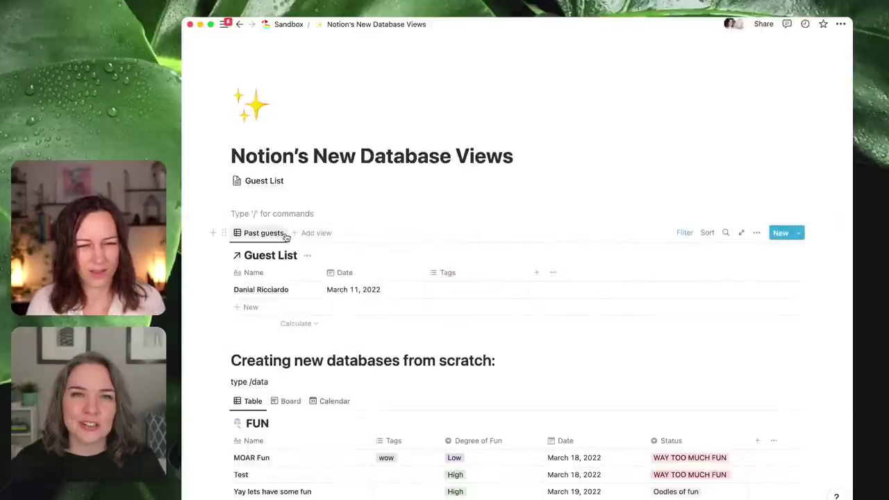
- Add a new unfiltered Table view listing all five guests
left_click(309, 234)
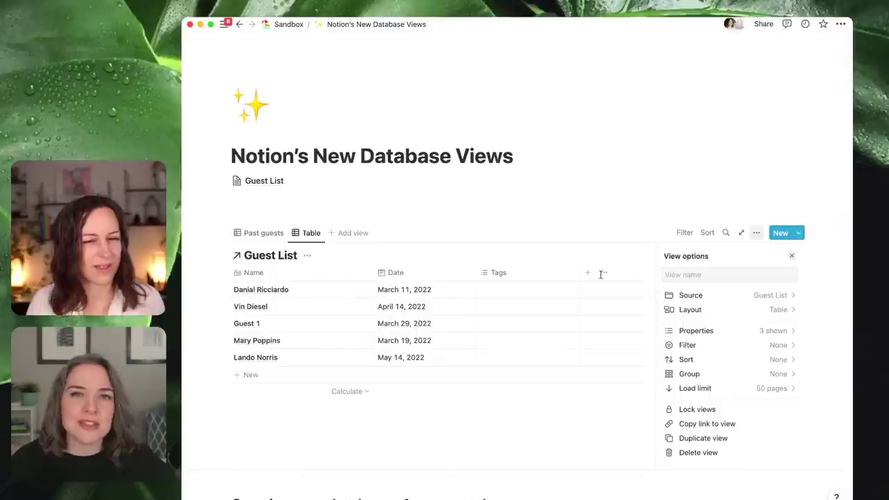
left_click(362, 211)
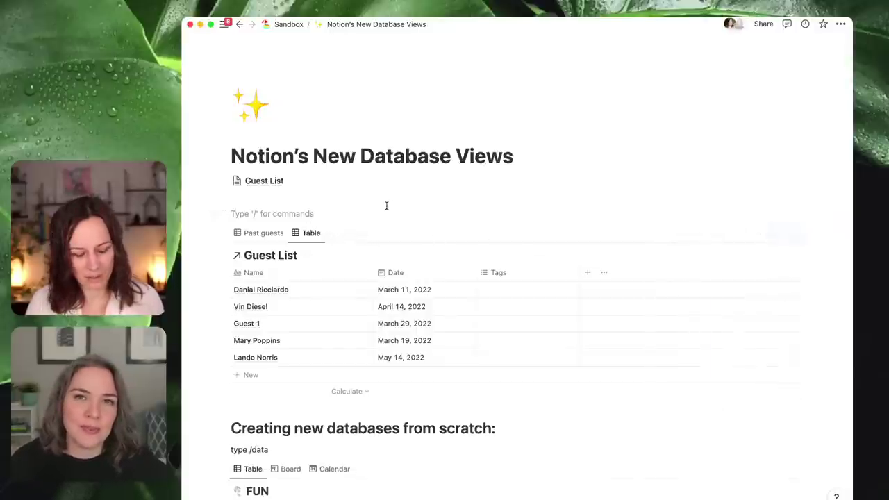
key("super+v")
key("super+z")
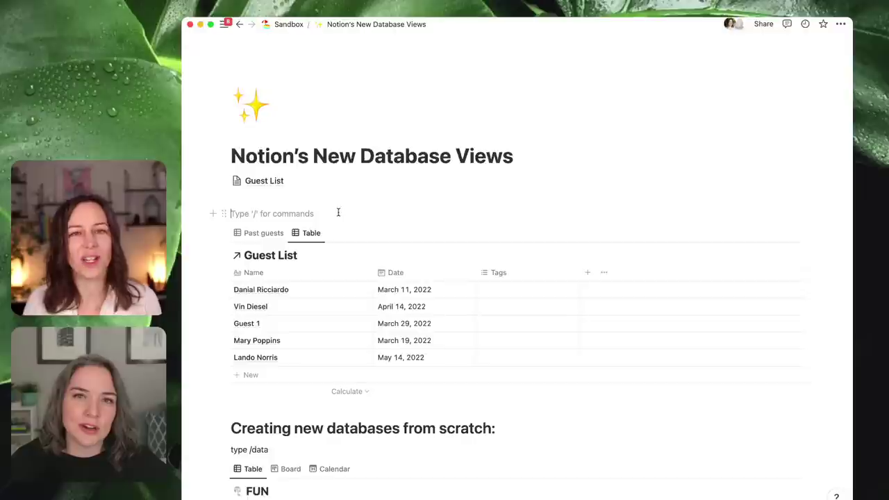
- Insert a linked view (/li) of the Guest List database, copying the Upcoming view
type("/li")
key("Return")
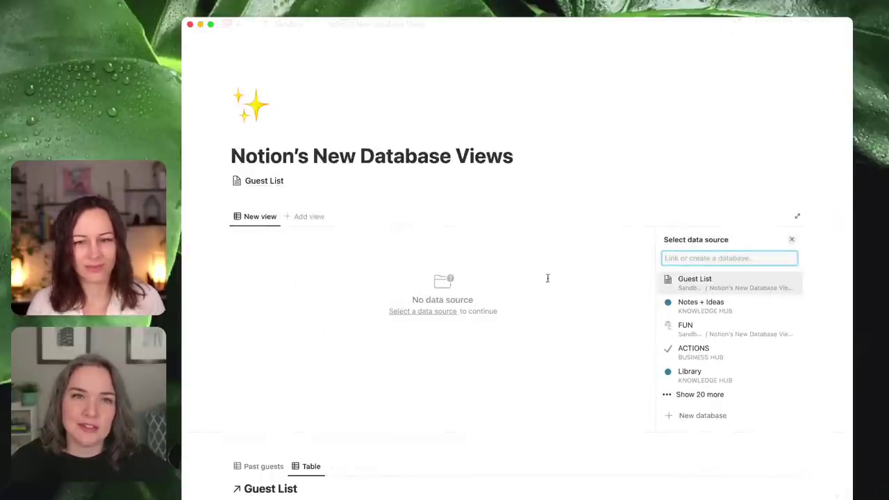
left_click(697, 280)
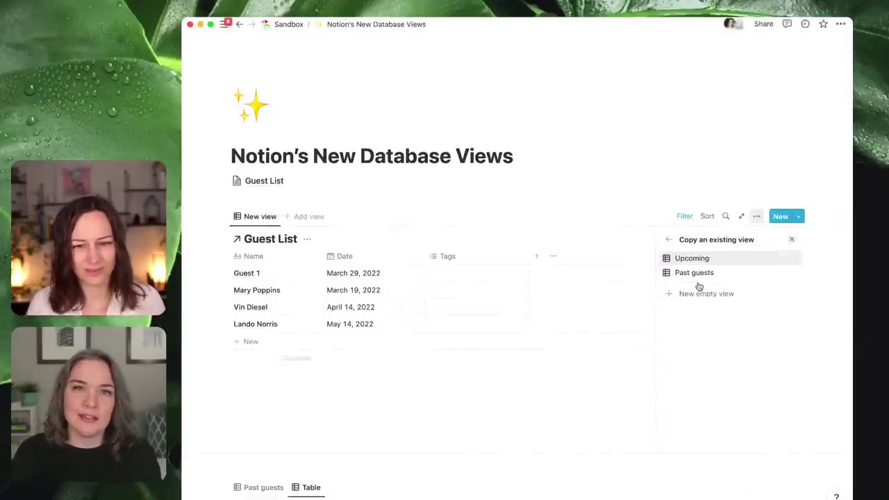
left_click(729, 259)
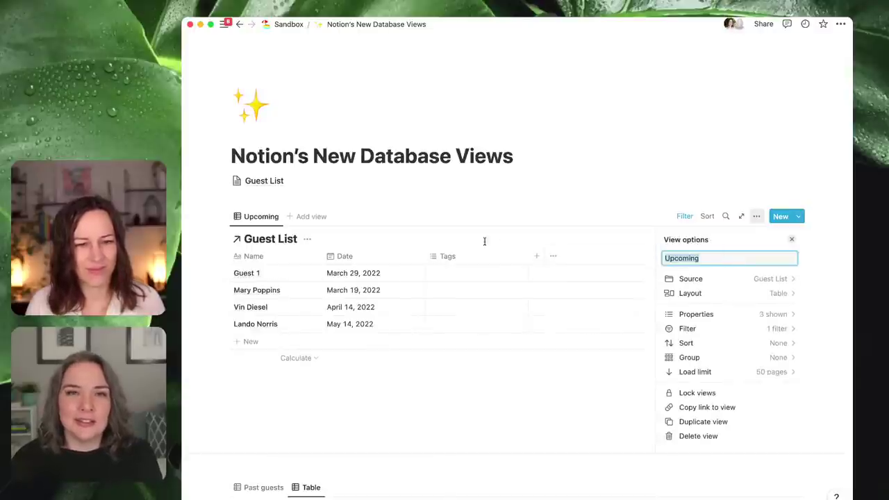
- Add a Past guests view of Guest List and move its tab before Upcoming
left_click(310, 216)
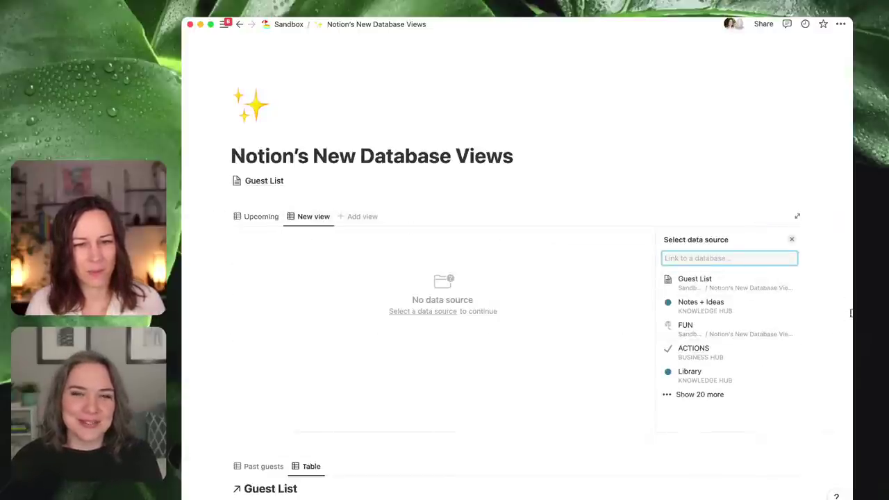
left_click(756, 283)
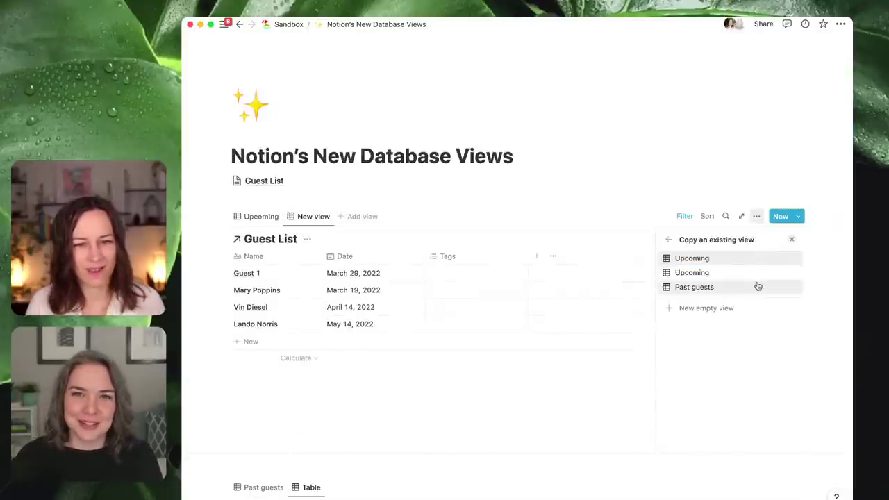
left_click(710, 288)
left_click_drag(317, 220, 274, 216)
left_click(297, 201)
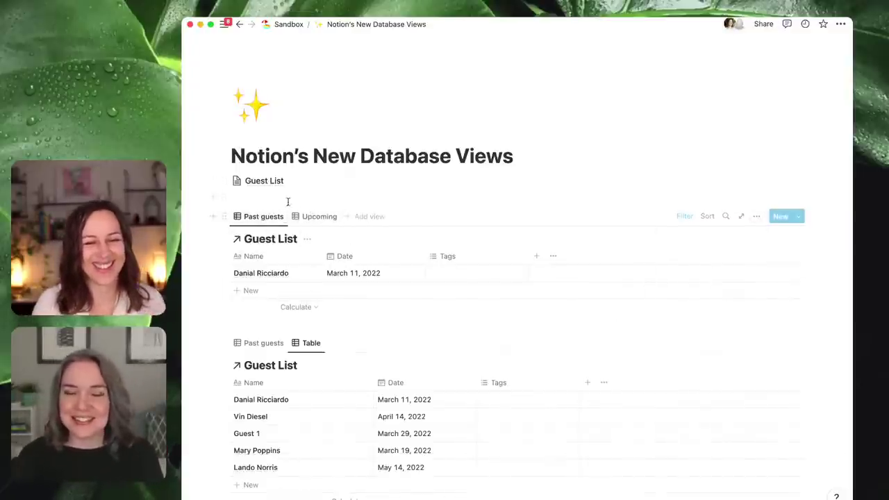
- Toggle between the Upcoming and Past guests views, then begin adding another view
left_click_drag(226, 180, 247, 357)
scroll(407, 320, "up", 20)
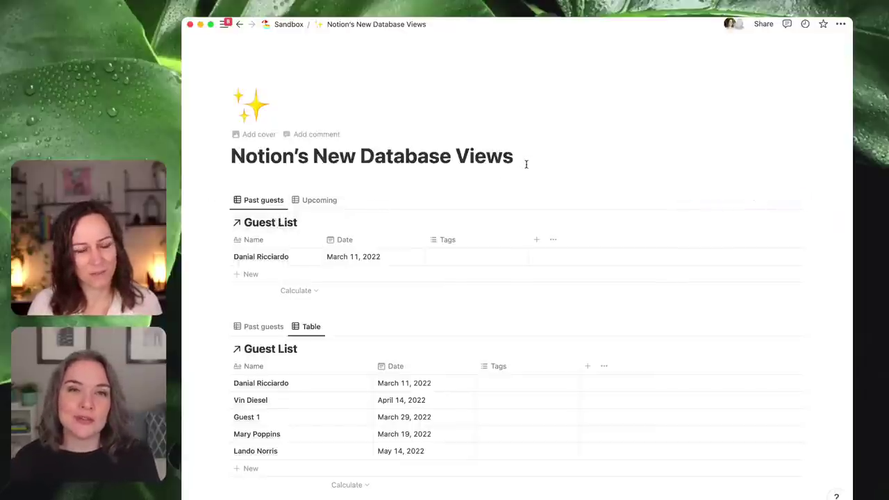
left_click(320, 201)
left_click(267, 203)
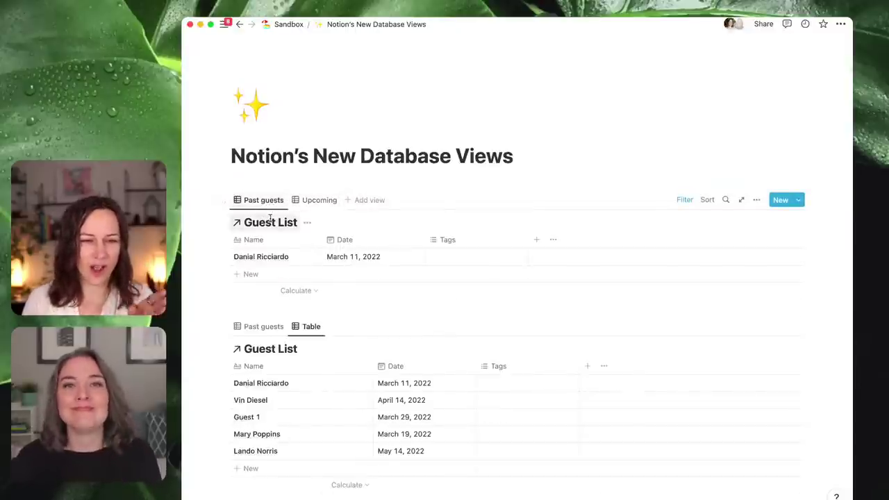
left_click(334, 204)
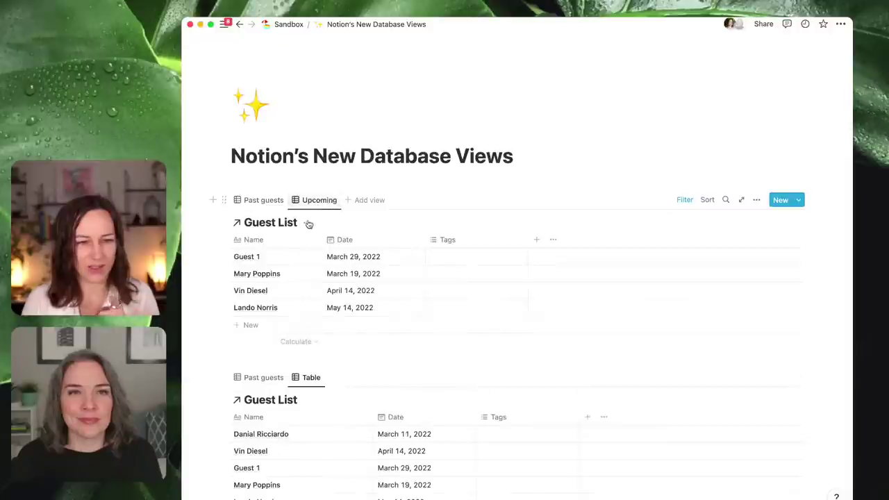
left_click(361, 202)
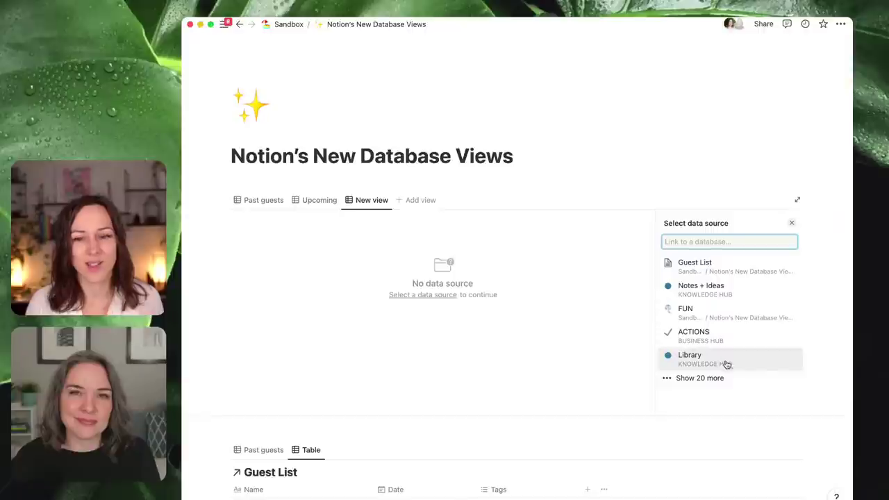
- Add a Master notes view of Notes + Ideas with a Gallery layout
left_click(734, 291)
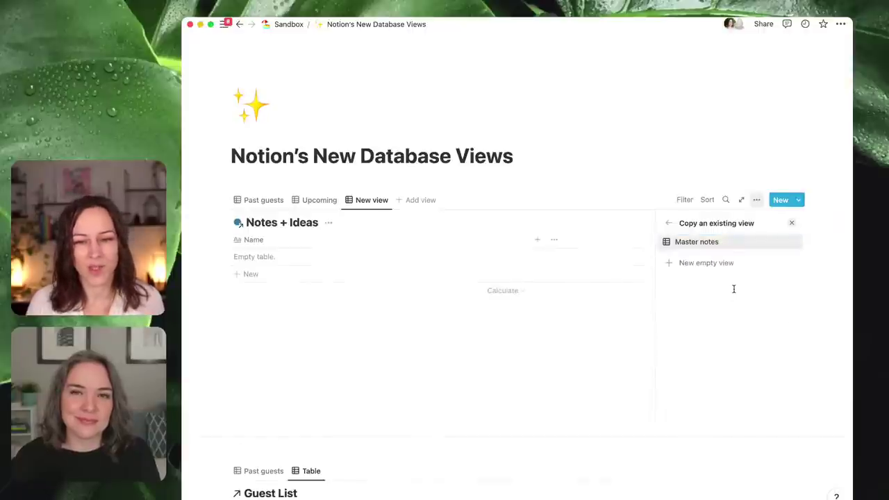
left_click(717, 243)
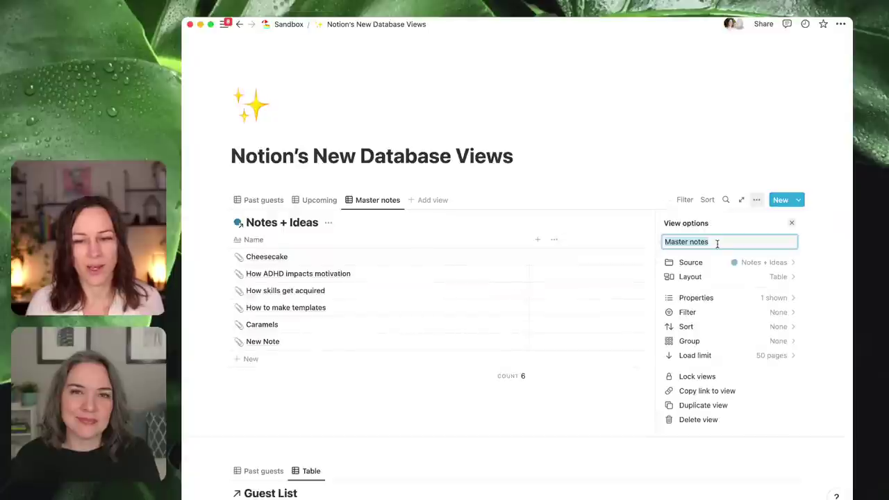
left_click(755, 279)
left_click(772, 287)
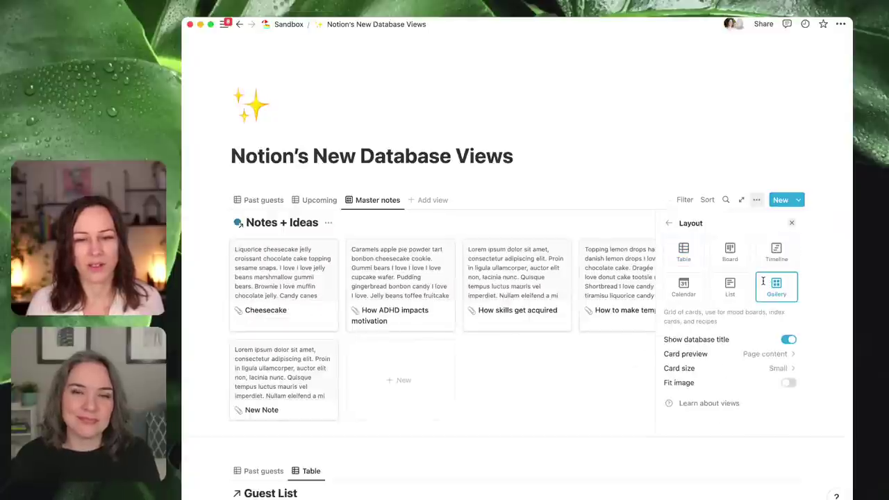
left_click(457, 175)
left_click(381, 201)
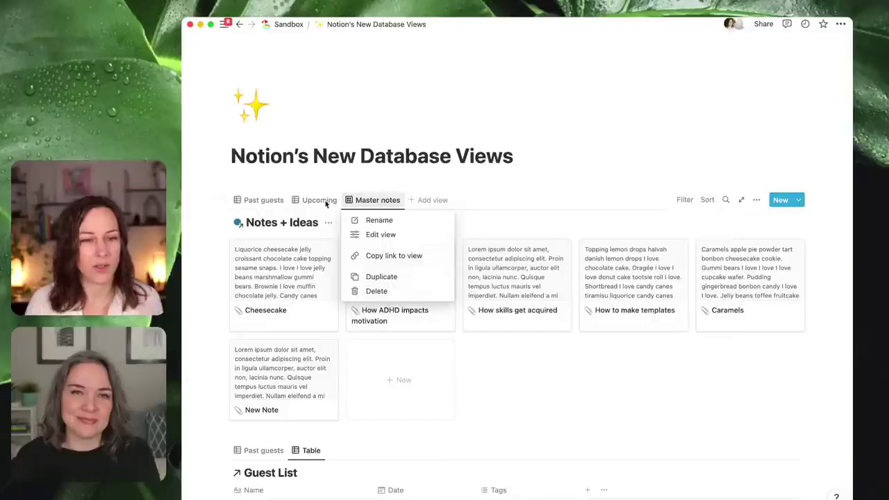
left_click(304, 200)
left_click(240, 200)
- Add an All Tasks view from the ACTIONS database, placed before Master notes
left_click(309, 201)
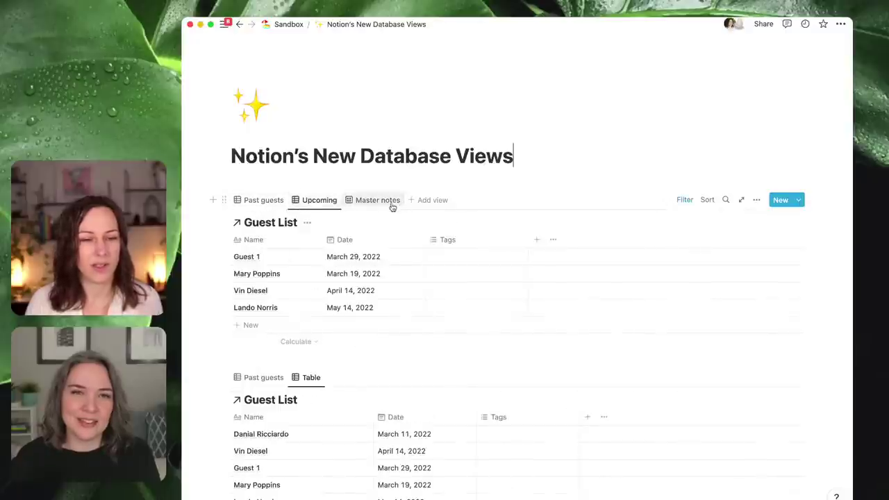
left_click(400, 201)
left_click(422, 201)
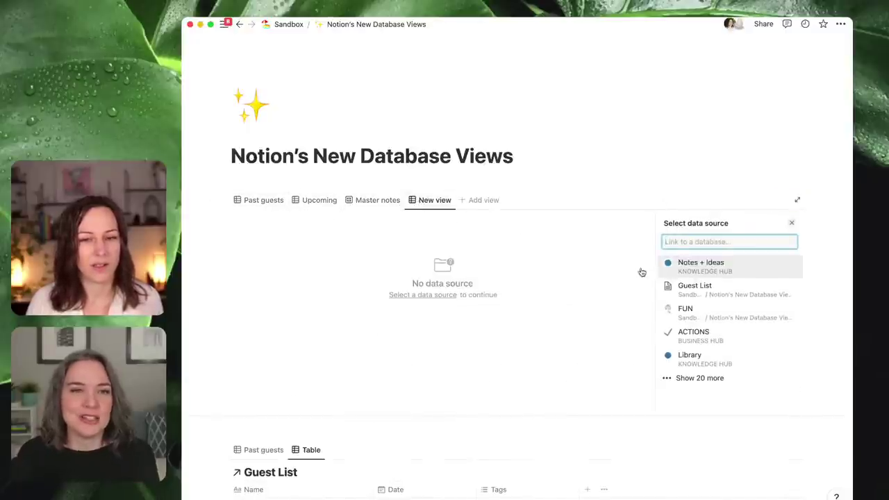
left_click(695, 335)
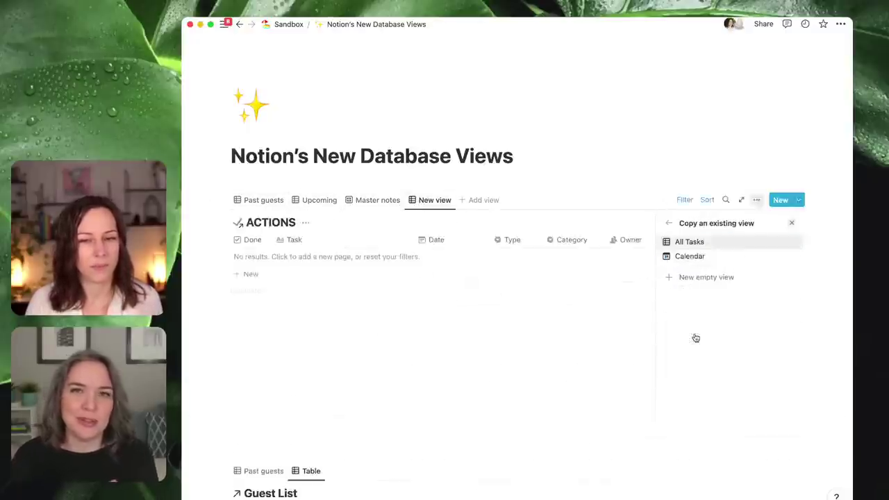
left_click(716, 244)
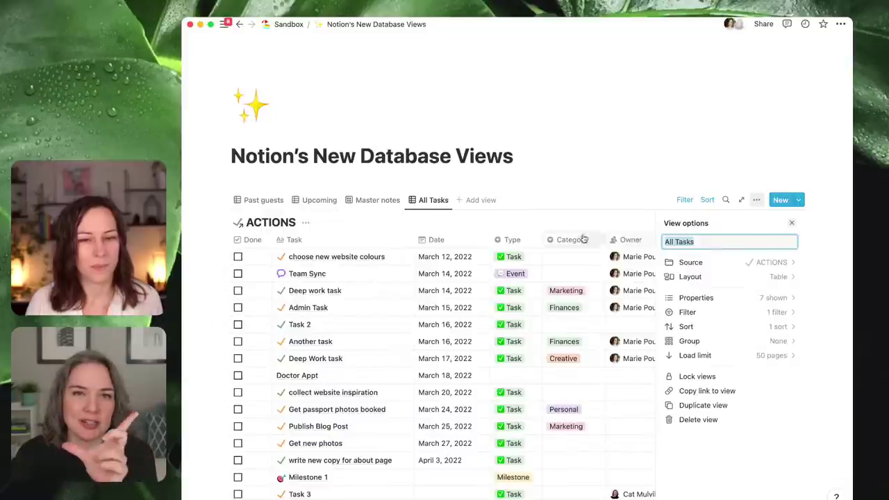
left_click(313, 201)
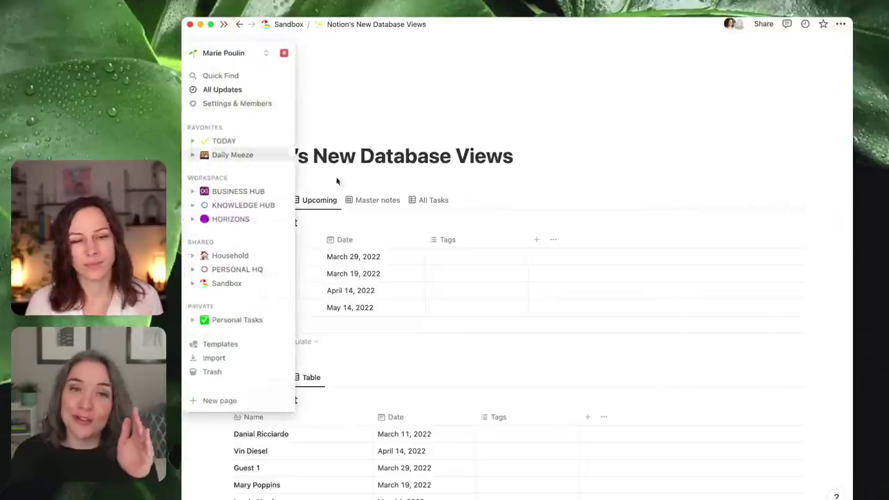
left_click_drag(424, 200, 368, 202)
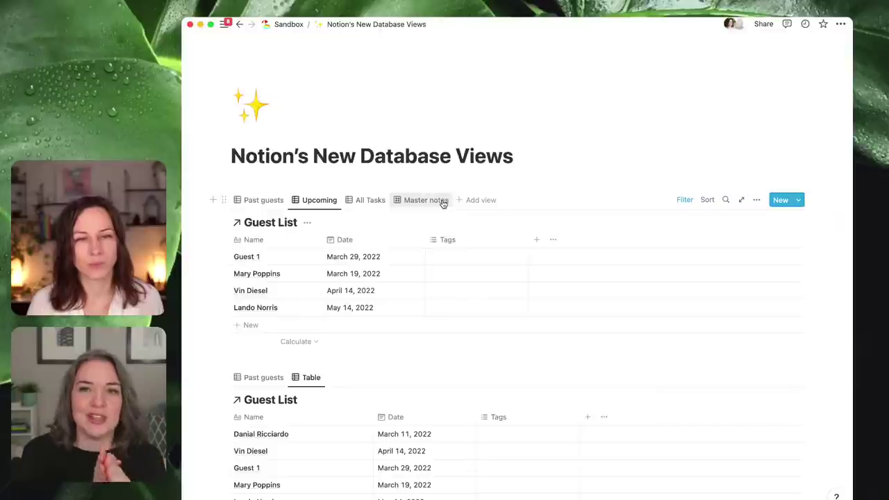
- Add a view of the People database copied from All, renamed 'Guett List'
left_click(482, 200)
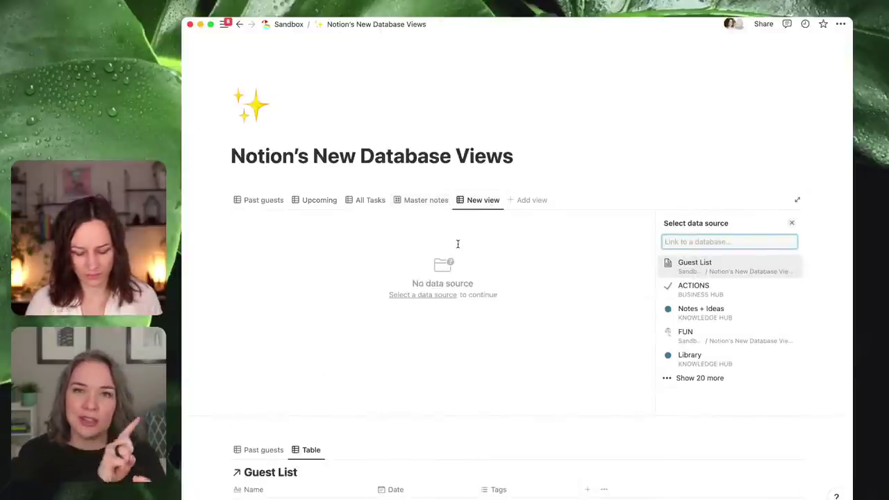
type("people")
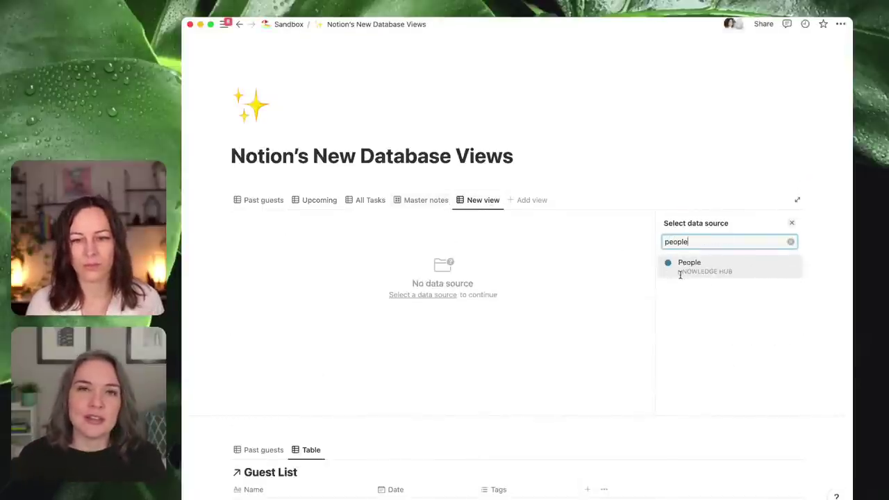
left_click(687, 266)
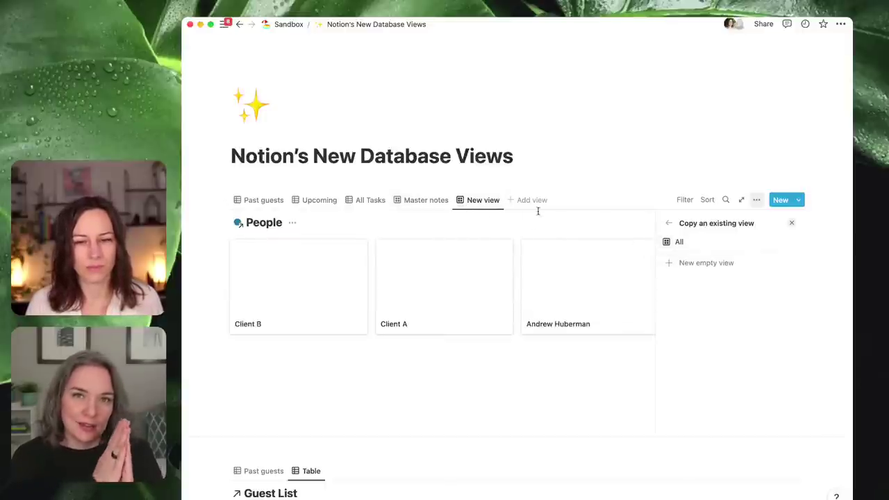
left_click(484, 204)
left_click(484, 218)
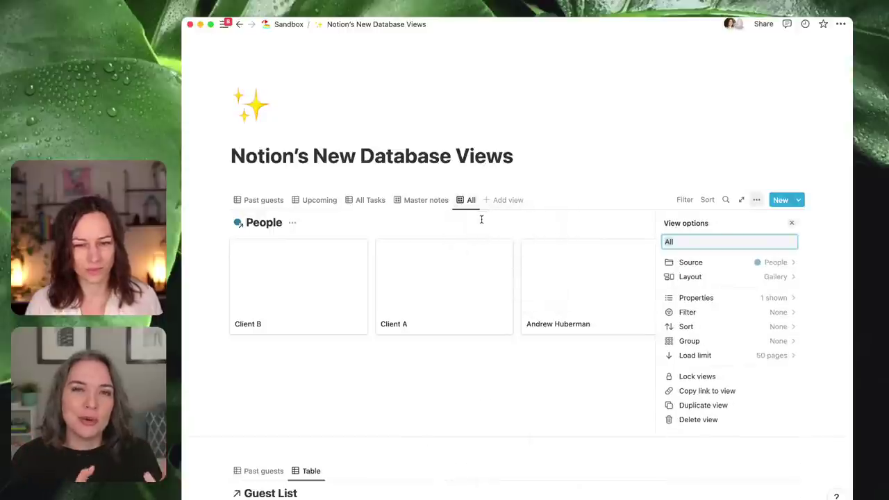
type("Guet")
type("t List")
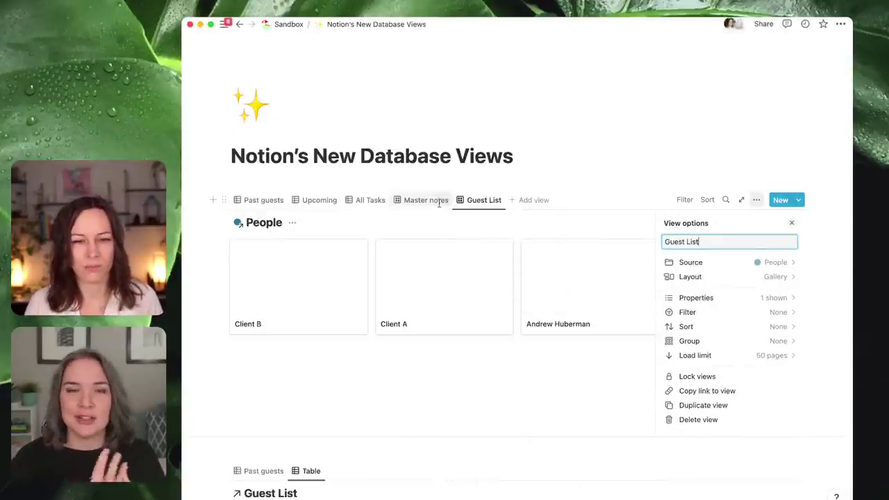
left_click(437, 201)
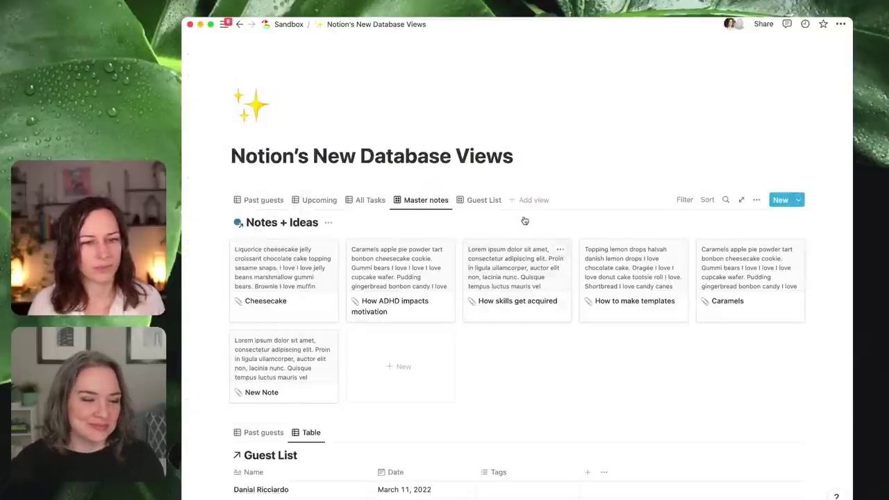
scroll(531, 208, "down", 1)
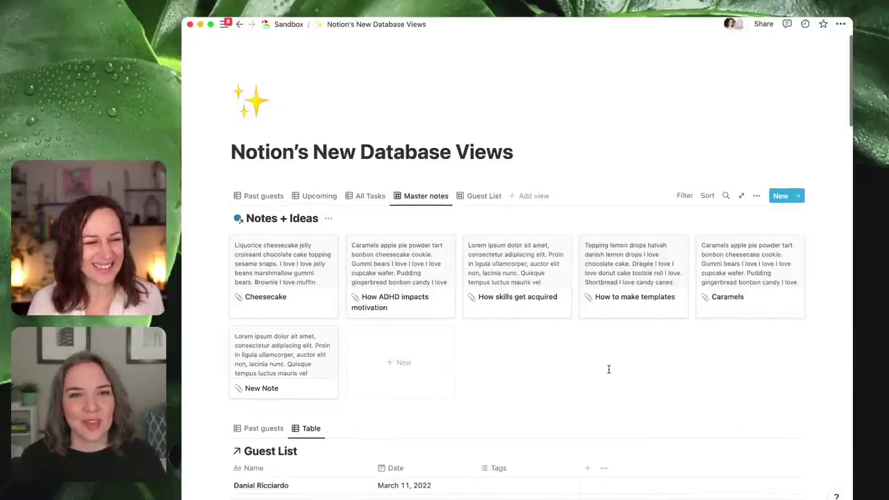
scroll(604, 365, "down", 1)
scroll(612, 366, "up", 1)
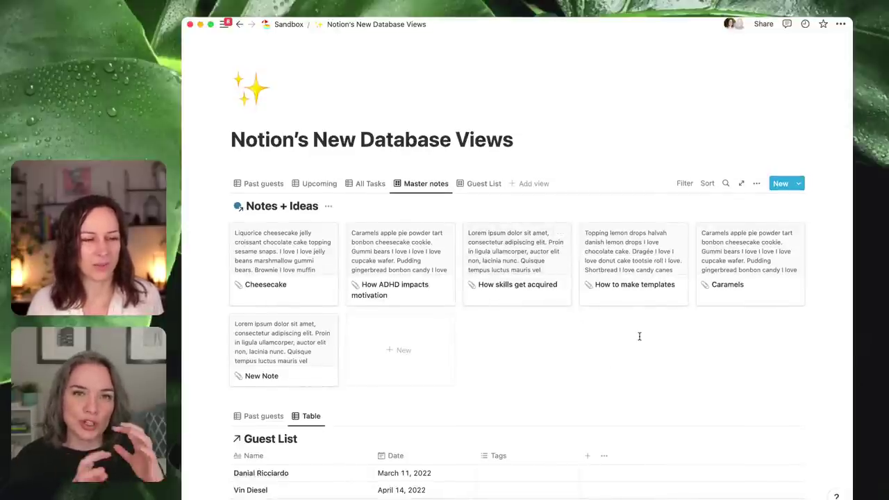
scroll(656, 326, "down", 1)
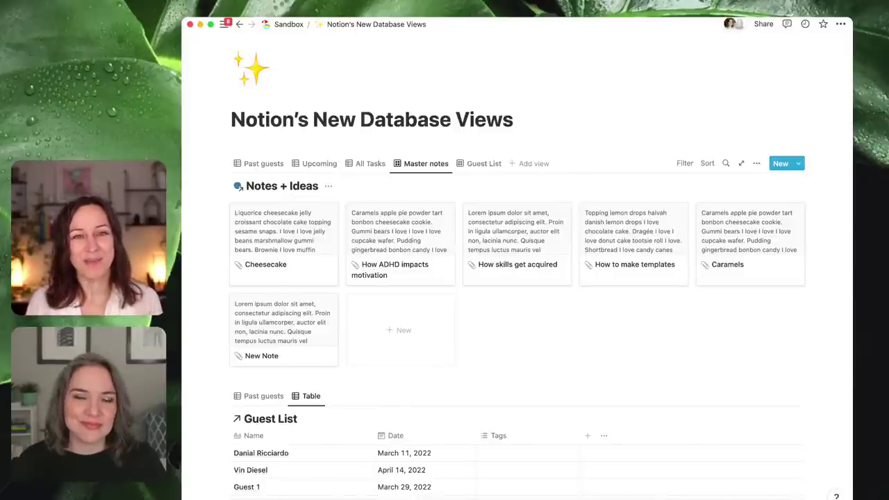
- Insert a linked database view below the page title, then delete the empty view block
left_click(540, 118)
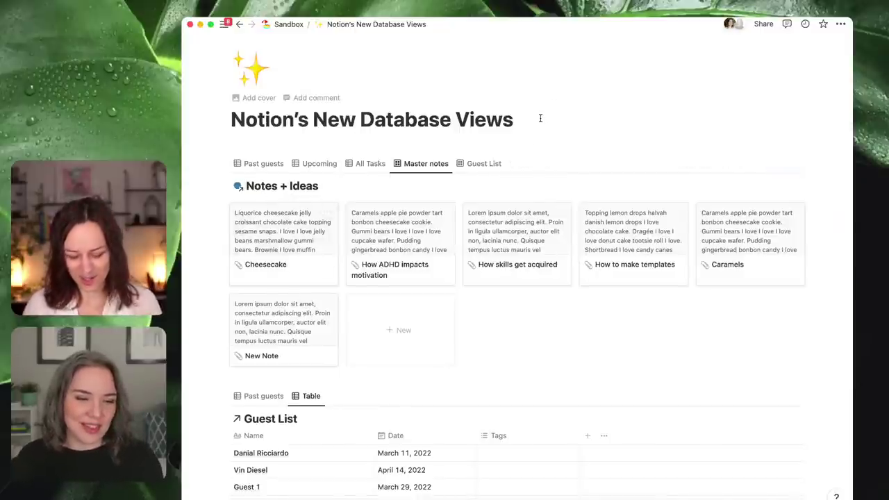
key("Return")
type("/cr")
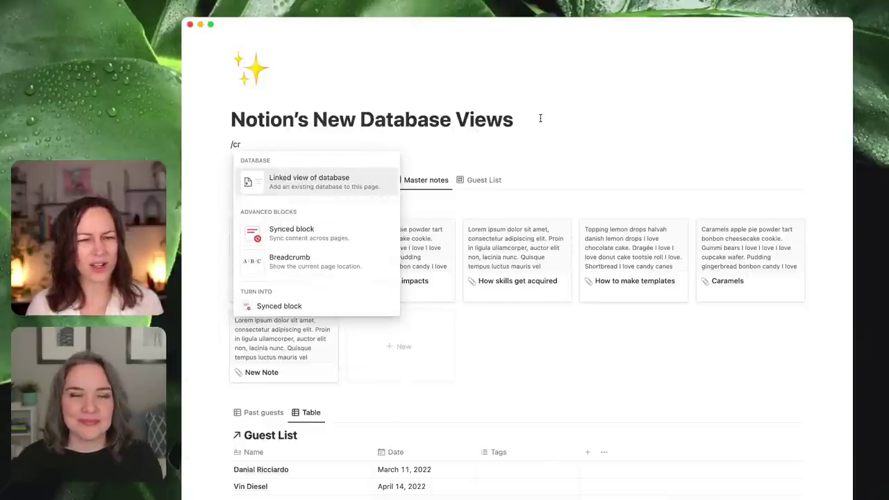
key("Return")
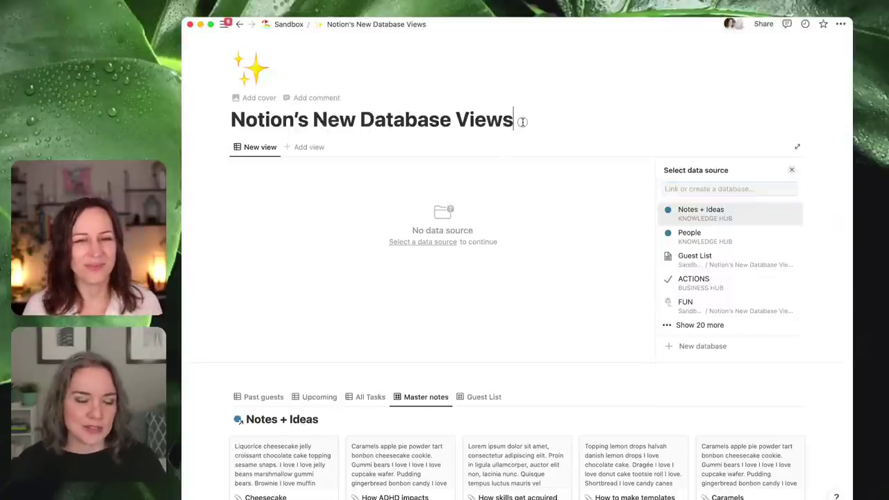
left_click(519, 122)
left_click(220, 147)
left_click(250, 74)
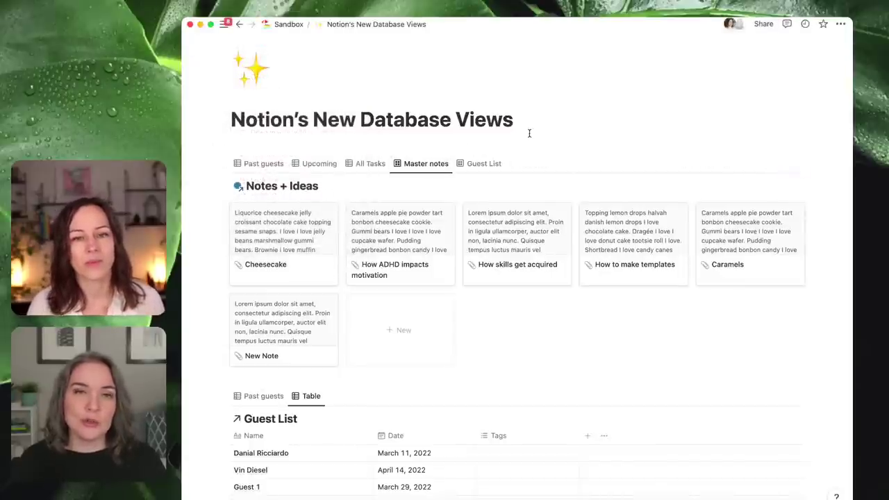
- Change the Guest List's Upcoming view layout to Calendar
left_click(256, 163)
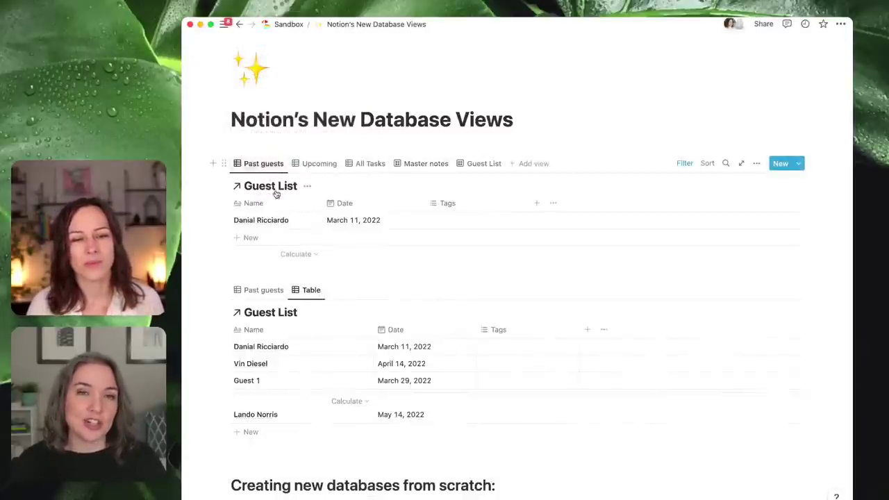
left_click(327, 167)
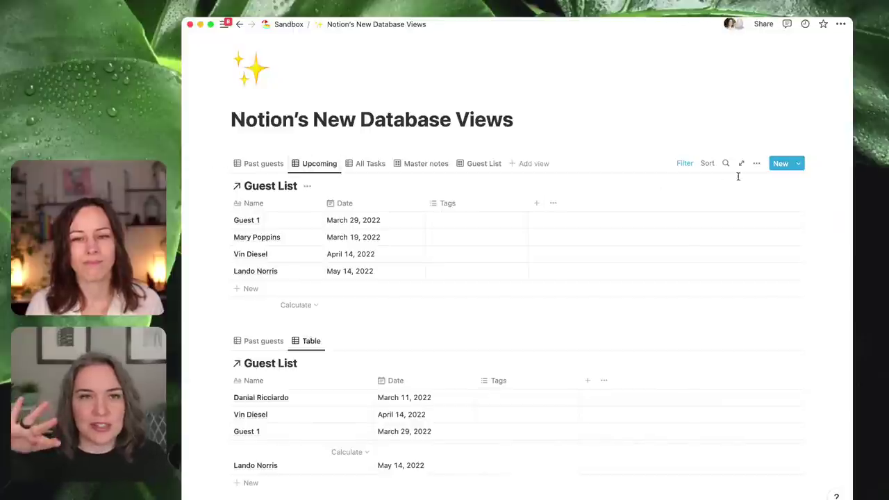
left_click(757, 168)
left_click(768, 241)
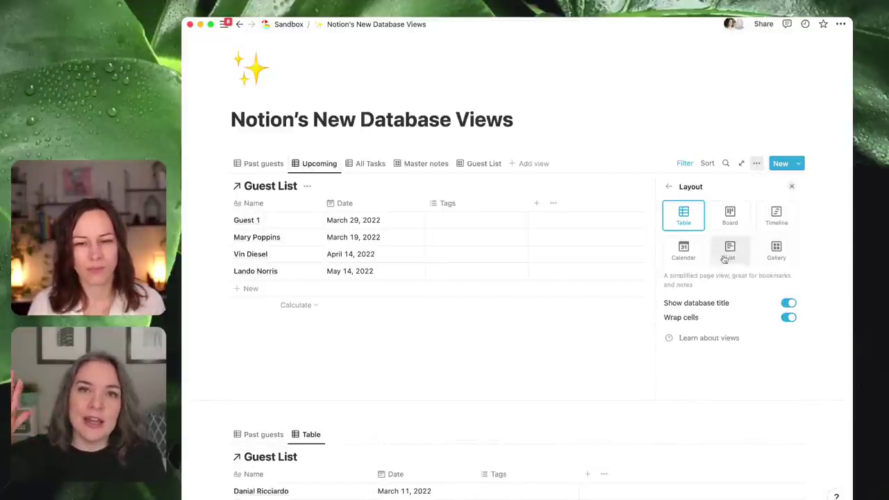
left_click(684, 251)
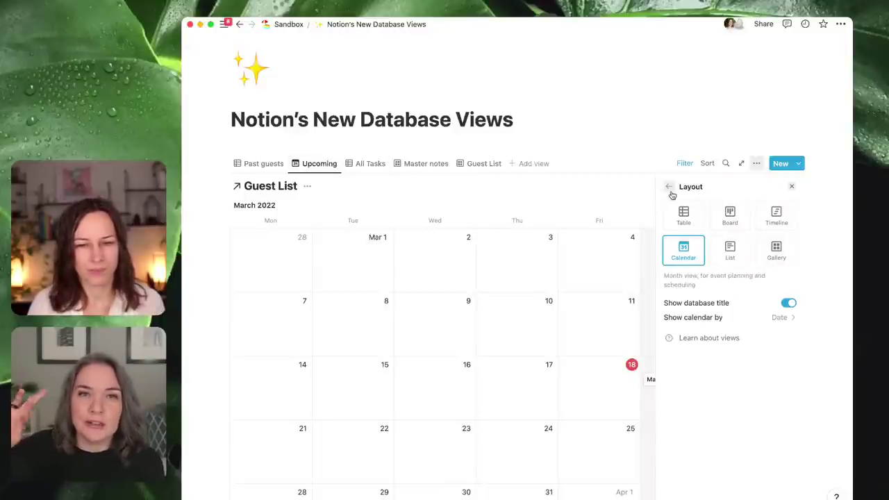
- Duplicate the Upcoming view, make the copy a table, and move it beside Past guests
left_click(319, 164)
right_click(318, 167)
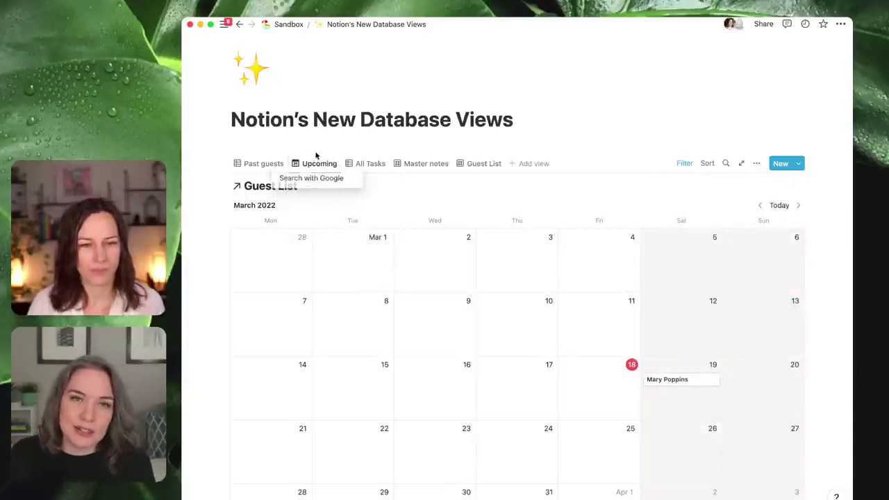
left_click(318, 163)
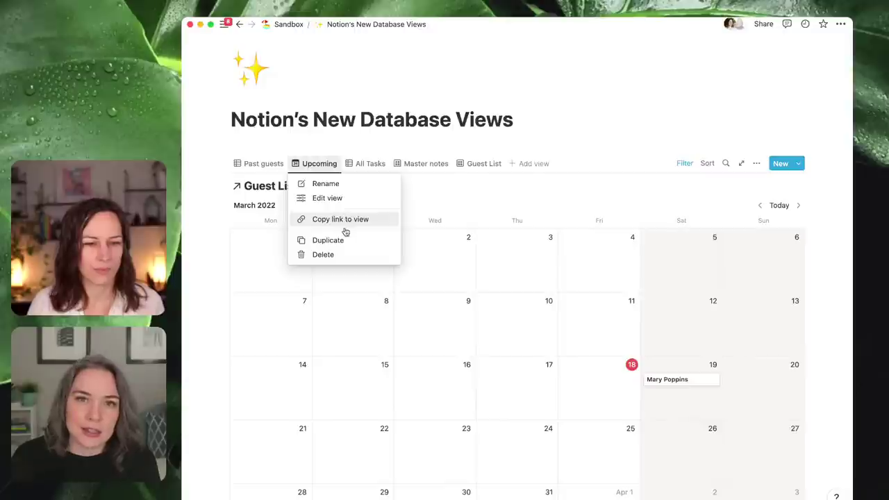
left_click(345, 240)
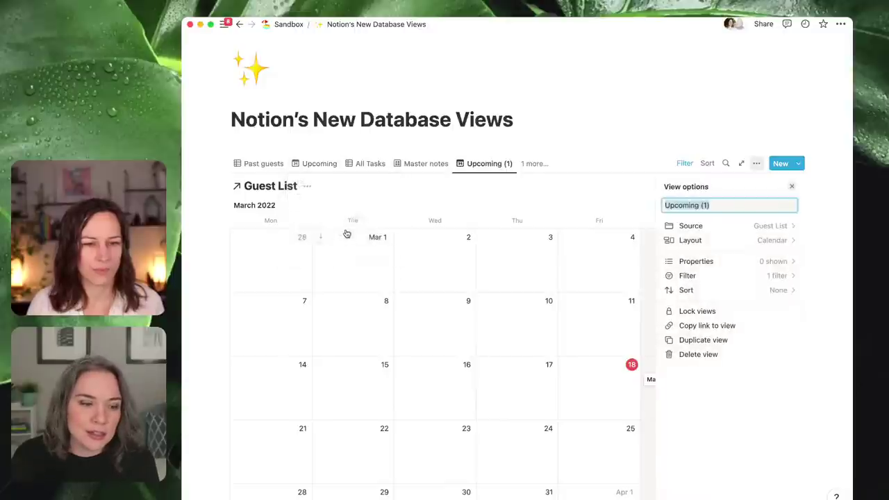
left_click(760, 241)
left_click(684, 218)
left_click_drag(486, 164, 356, 164)
- Rename the 'Upcoming (1)' table view to 'Upcoming' by removing the '(1)'
left_click(356, 163)
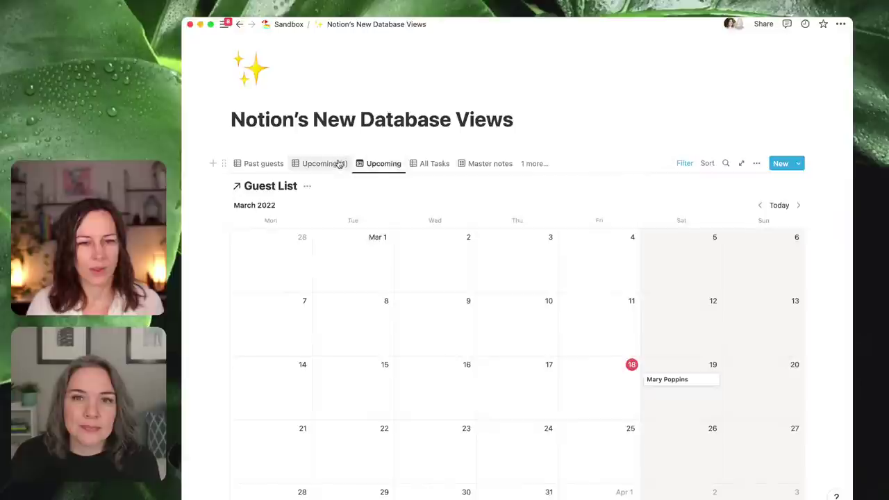
left_click(341, 164)
left_click(359, 165)
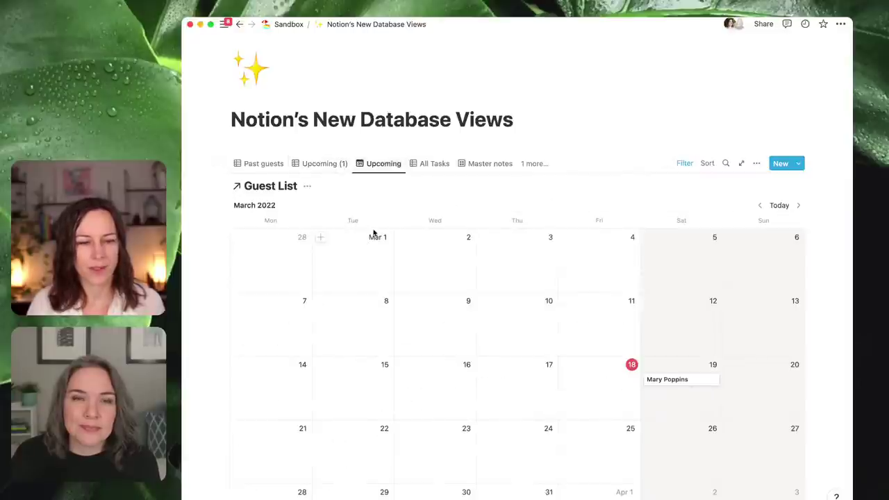
left_click(346, 170)
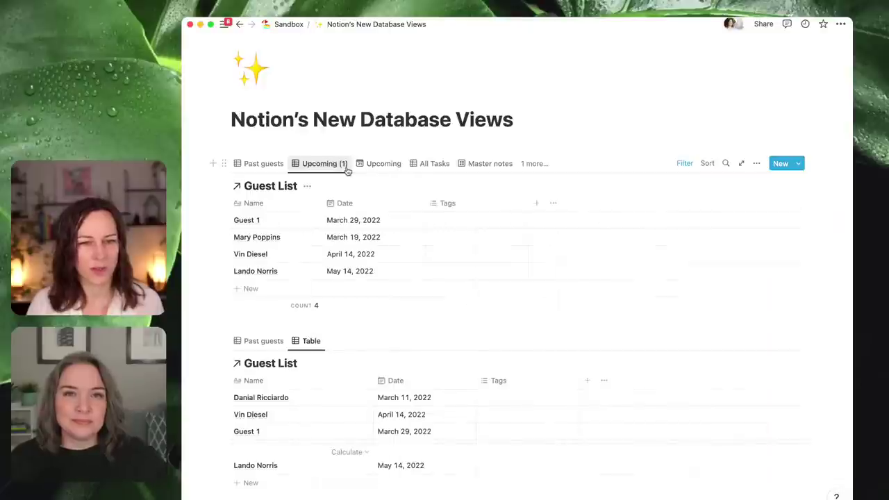
left_click(347, 169)
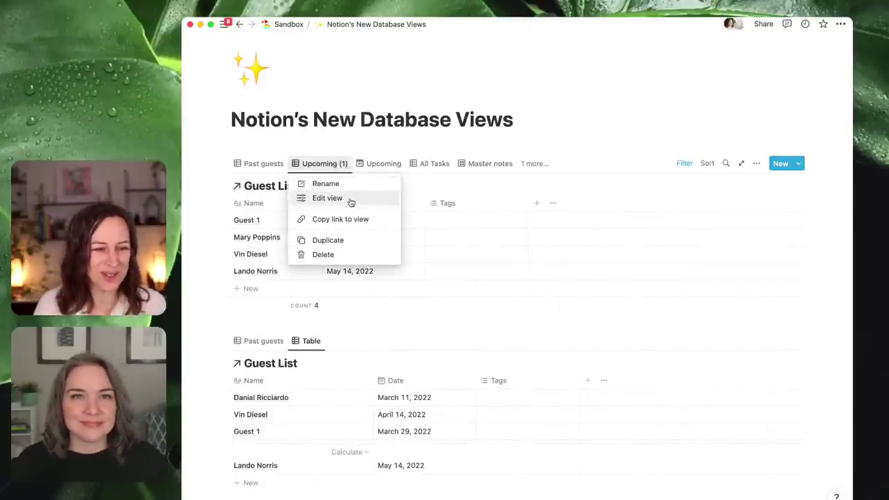
left_click(344, 202)
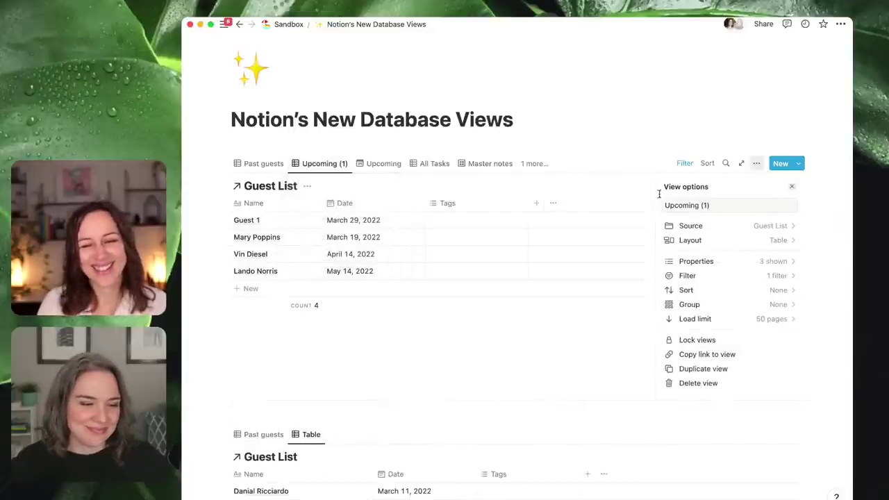
left_click(700, 206)
key("BackSpace")
key("BackSpace")
key("BackSpace")
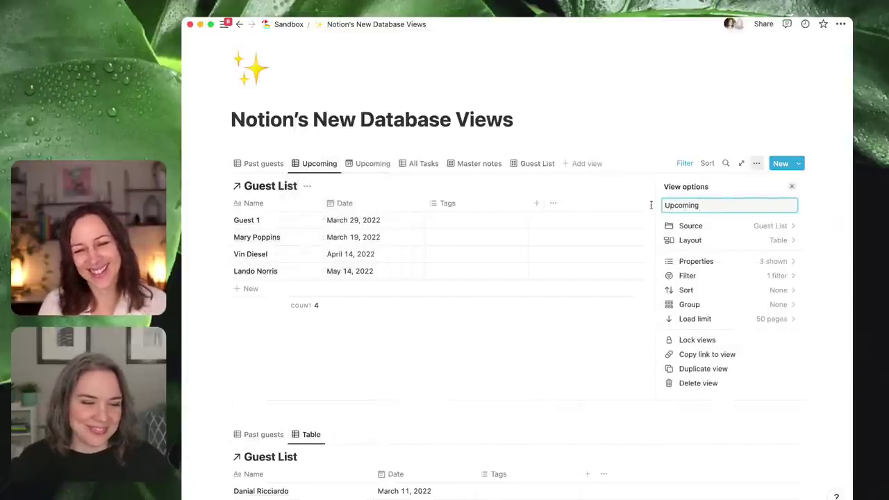
mouse_move(186, 177)
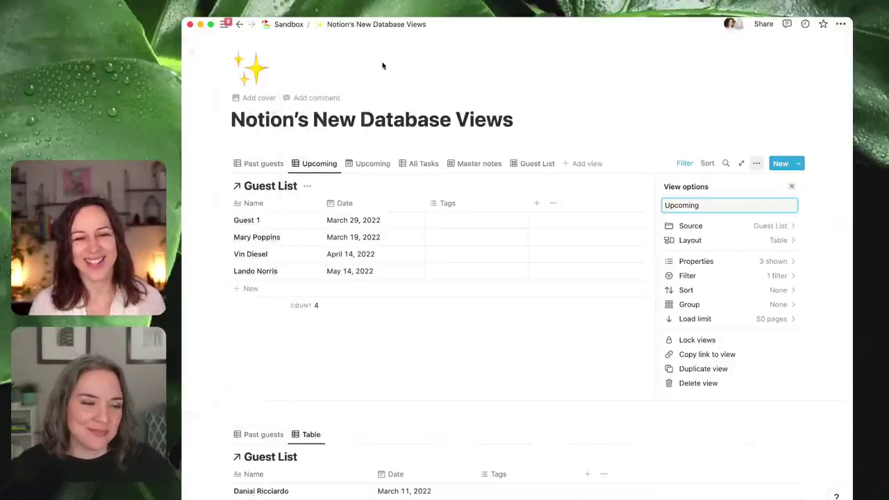
left_click(514, 120)
- On the TODAY page, delete the TASKS table block and unsync its copies
mouse_move(222, 49)
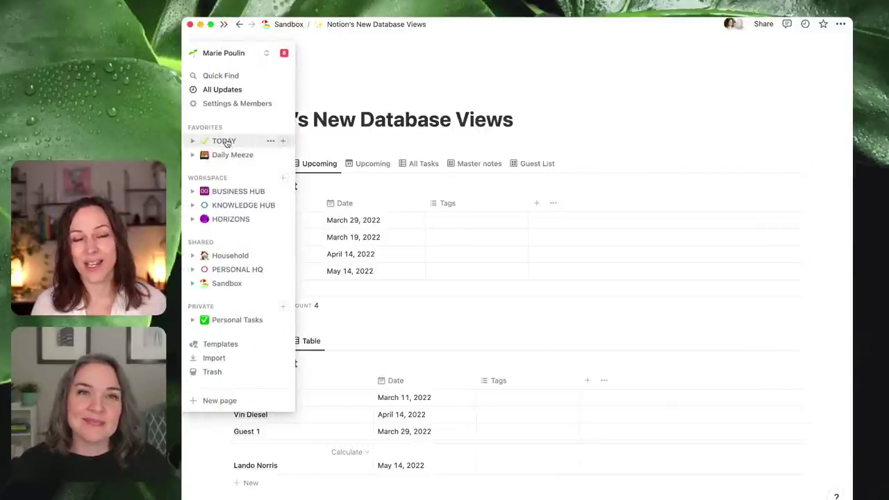
left_click(223, 140)
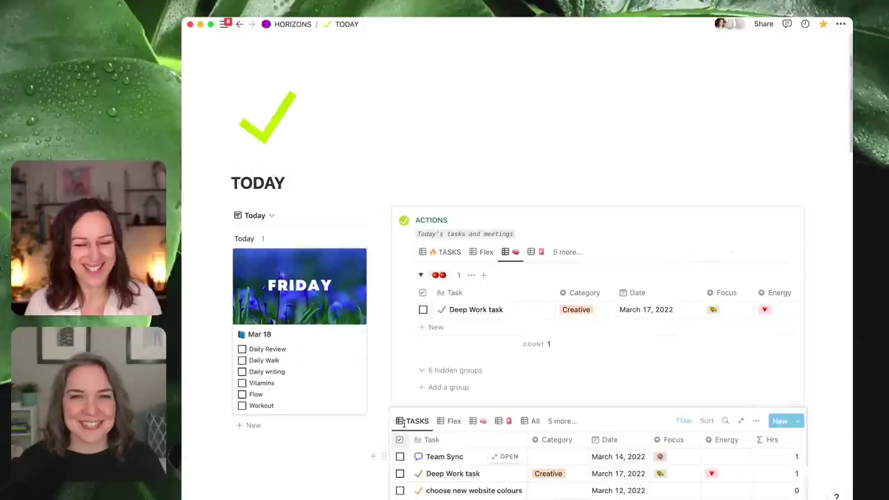
left_click(383, 420)
left_click(410, 383)
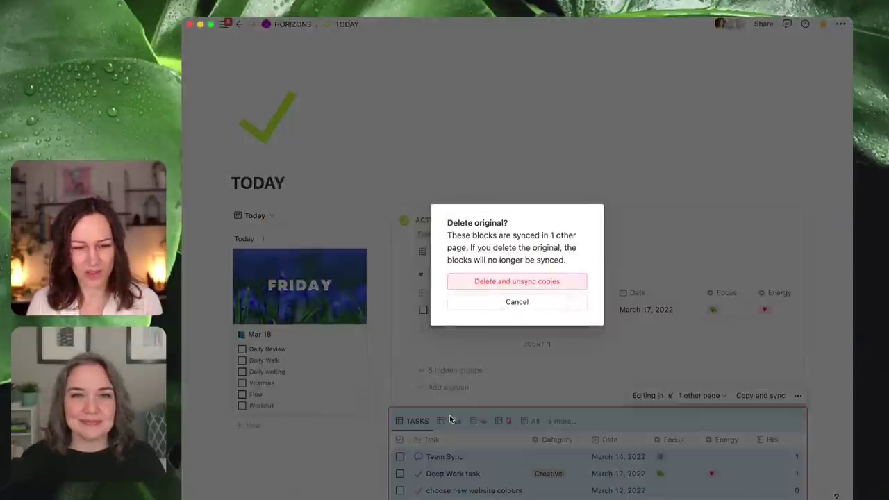
left_click(538, 282)
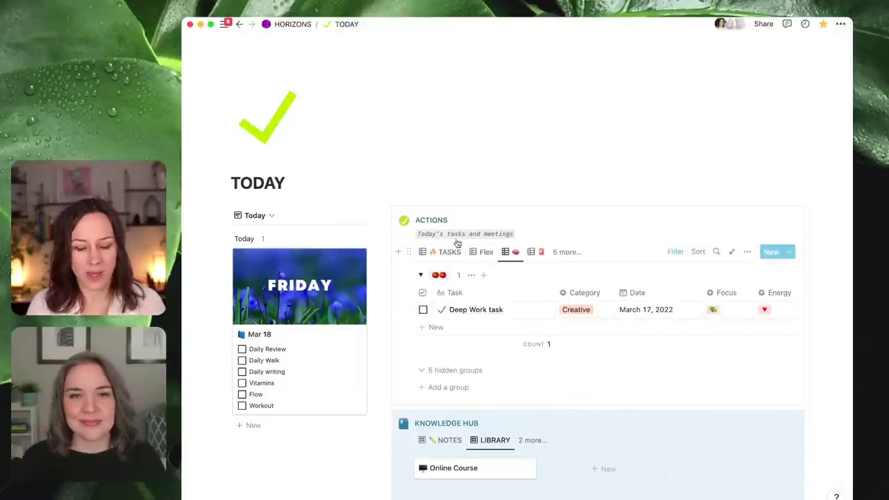
key("super+minus")
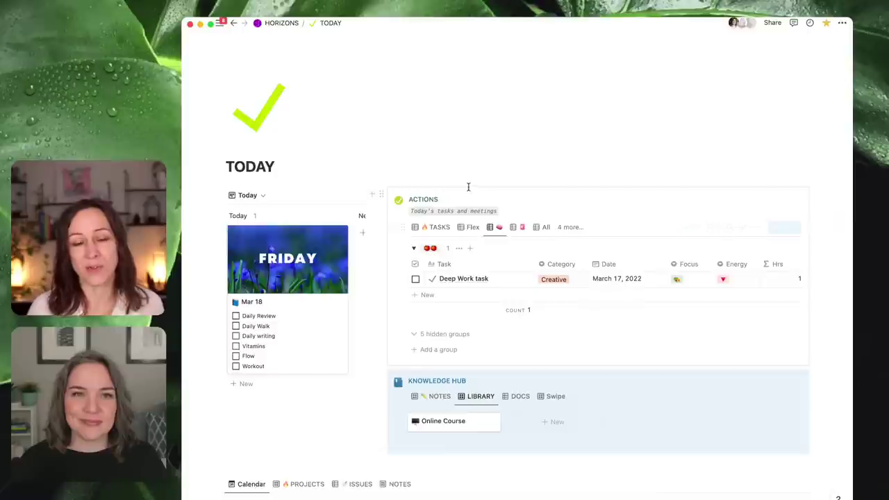
- Show the TASKS view in ACTIONS and browse the list of all nine views
left_click(440, 229)
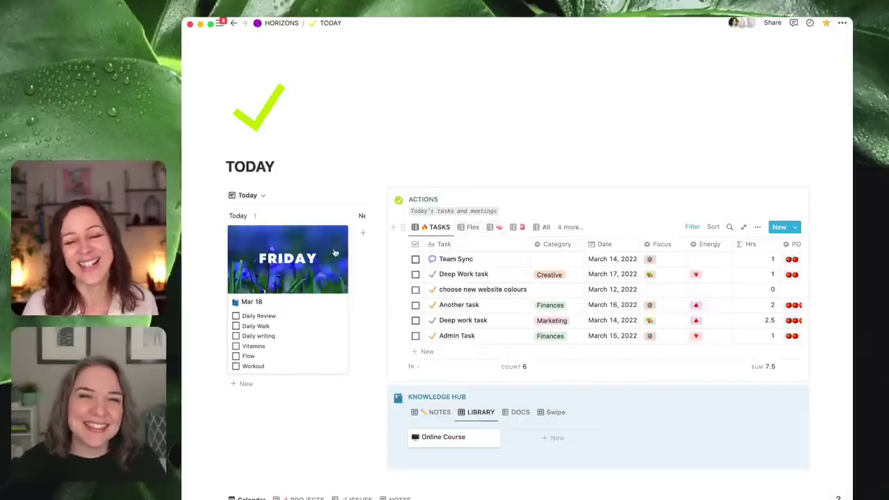
left_click(569, 227)
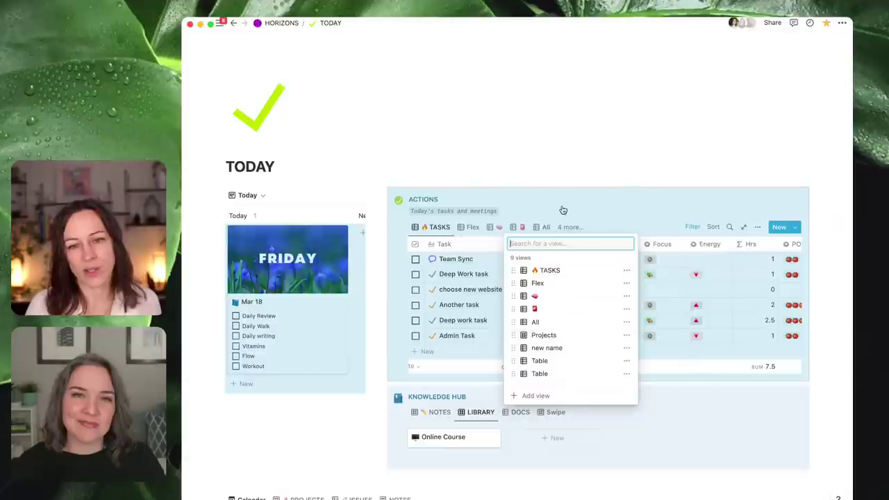
left_click(596, 165)
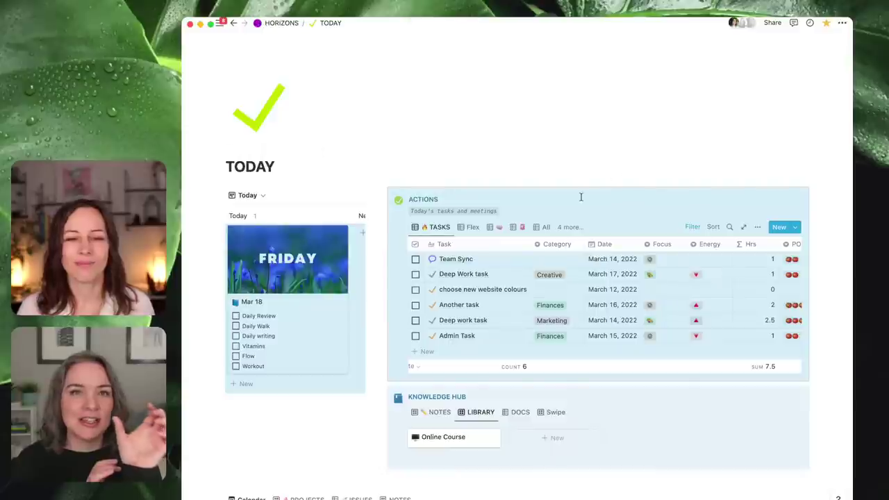
- Widen the ACTIONS and Knowledge Hub column and switch the Knowledge Hub to its NOTES gallery
left_click(568, 227)
left_click(574, 229)
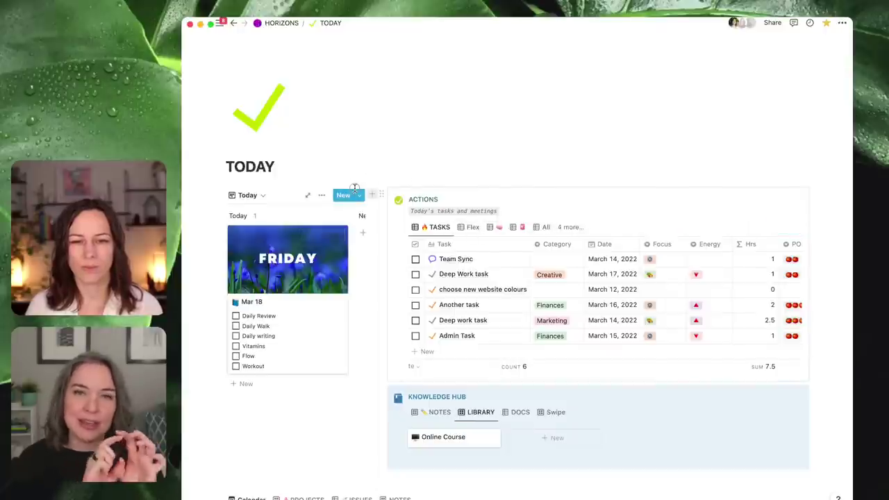
left_click_drag(376, 179, 342, 184)
left_click(404, 412)
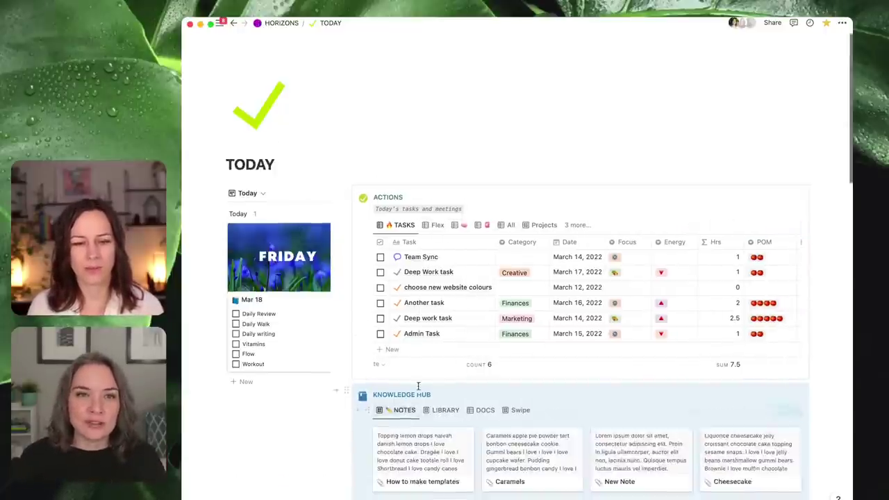
scroll(418, 387, "down", 4)
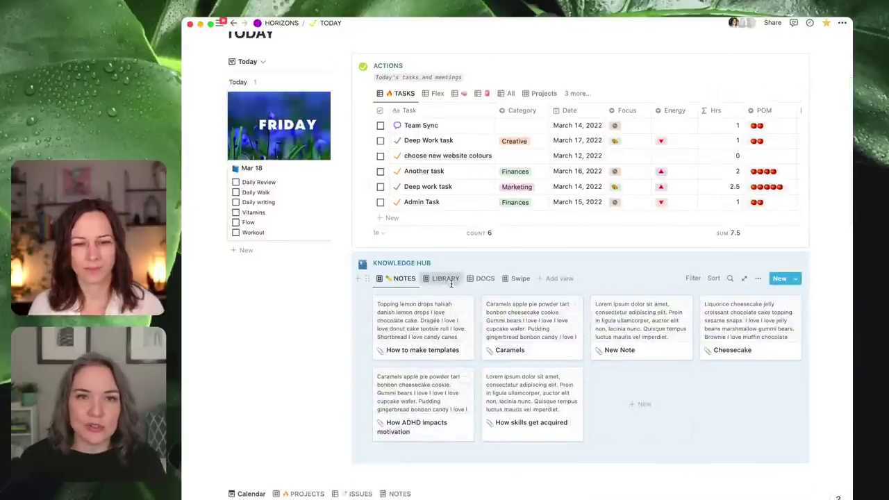
left_click(450, 279)
left_click(483, 279)
left_click(515, 279)
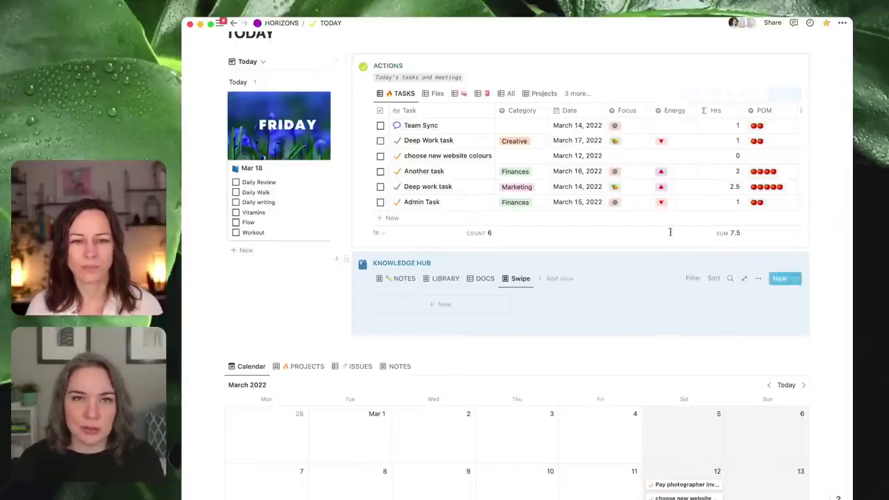
scroll(546, 441, "down", 1)
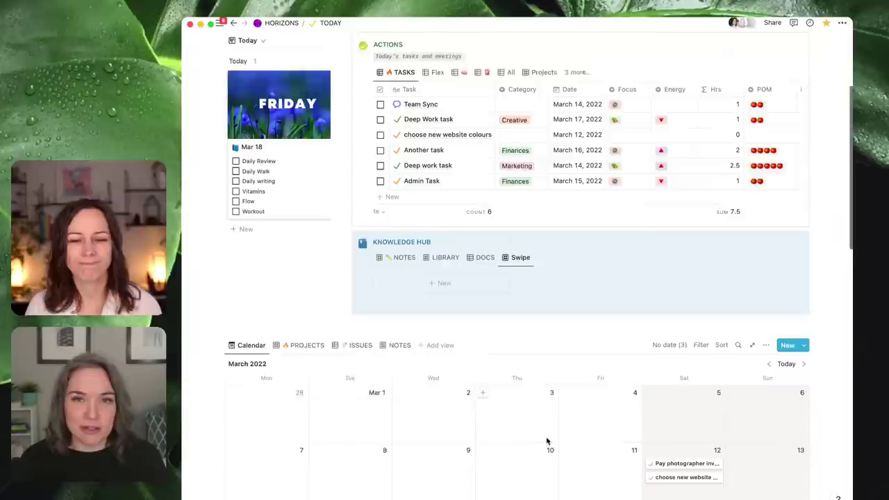
scroll(548, 430, "down", 4)
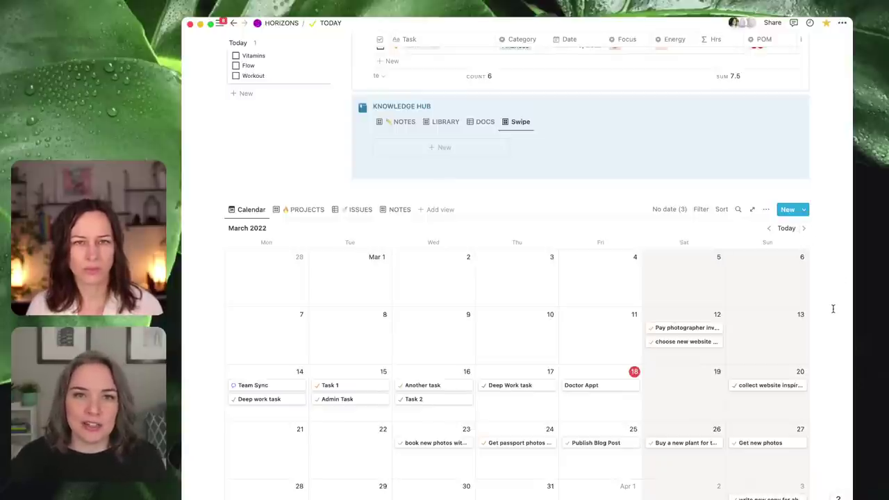
scroll(833, 308, "up", 5)
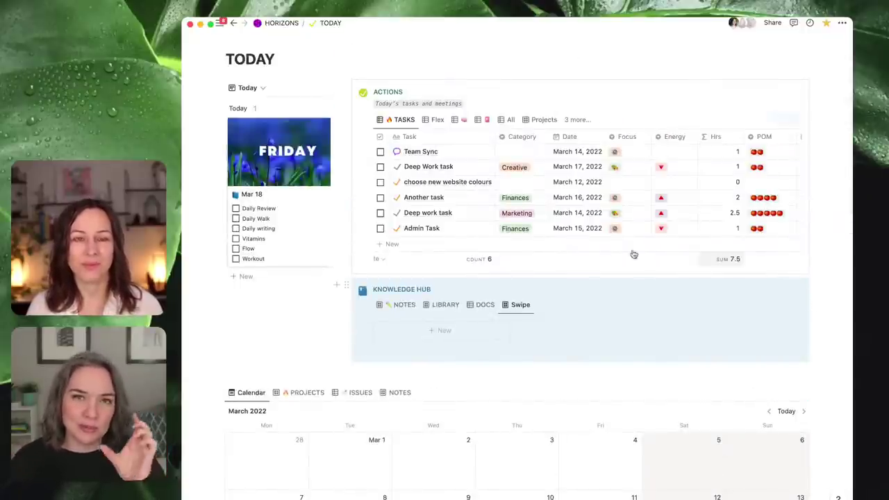
mouse_move(205, 63)
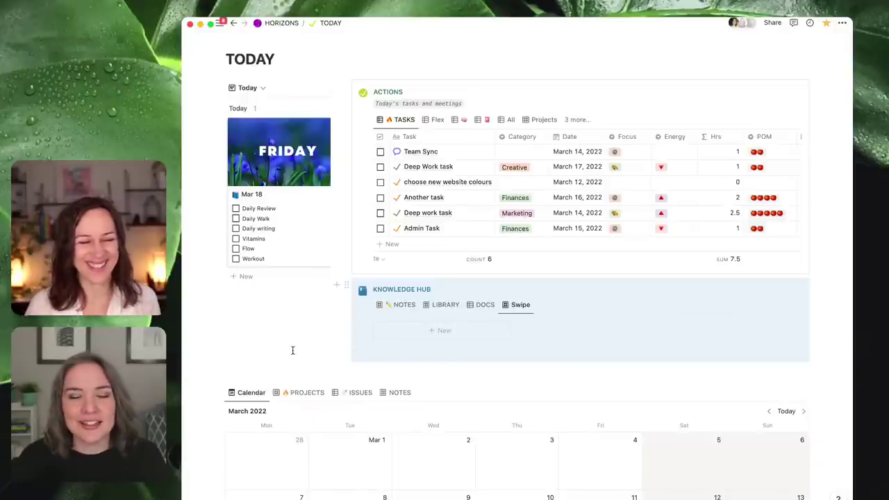
mouse_move(185, 312)
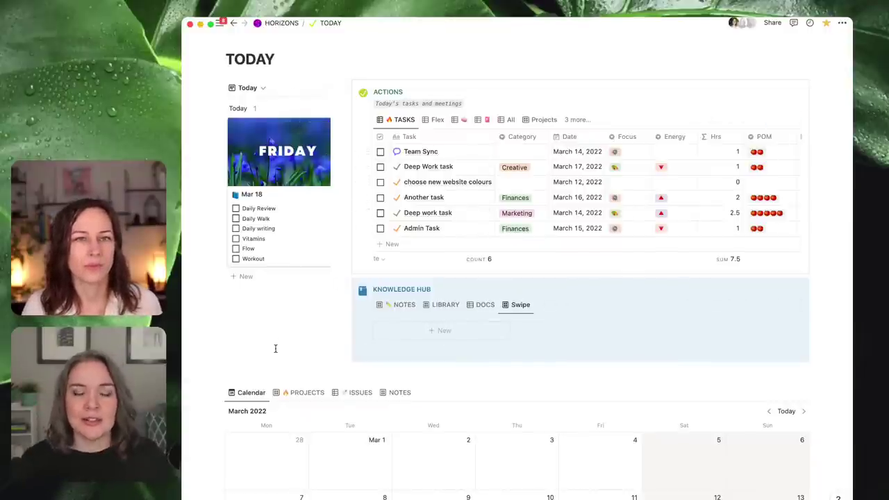
mouse_move(208, 256)
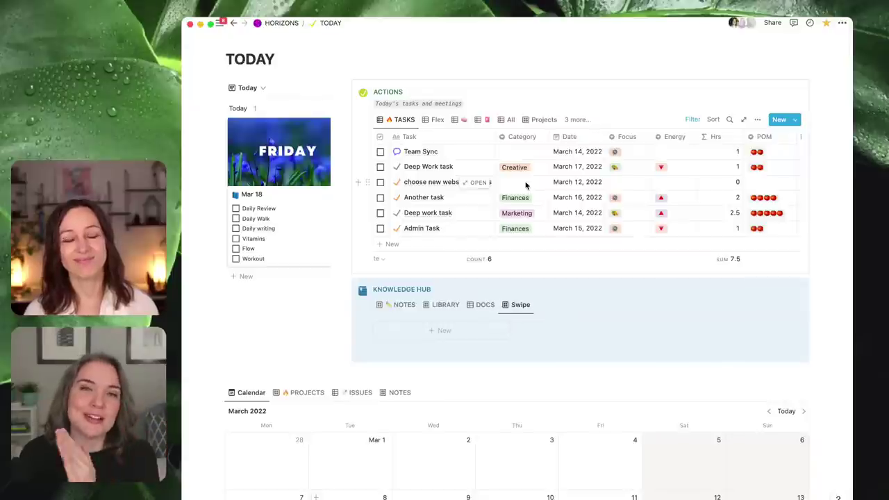
- Switch the Knowledge Hub from the empty Swipe view to the NOTES gallery of six note cards
left_click(404, 305)
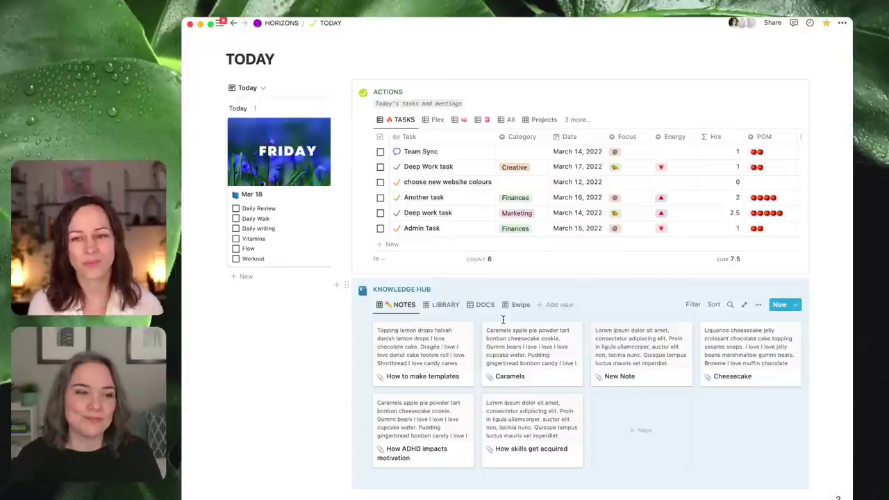
mouse_move(187, 313)
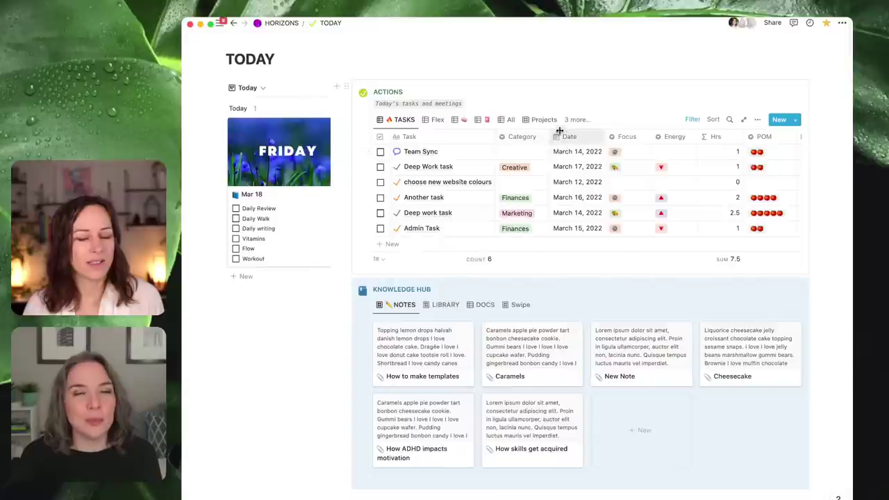
- Group the TASKS view by Type, hiding Milestone and Follow Up and collapsing the empty No Type group
left_click(757, 121)
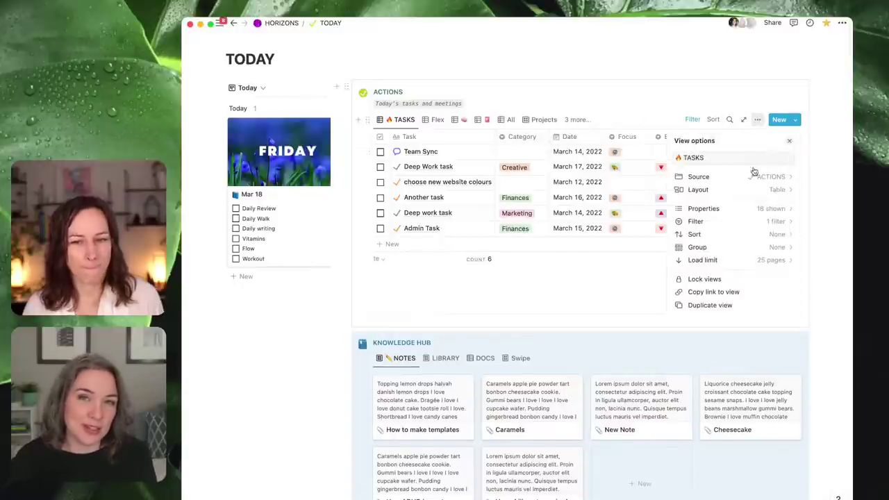
left_click(766, 248)
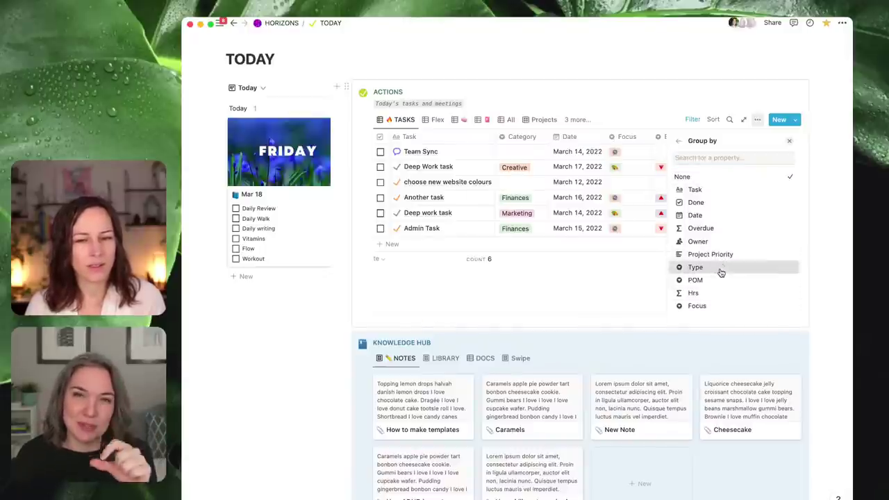
left_click(720, 270)
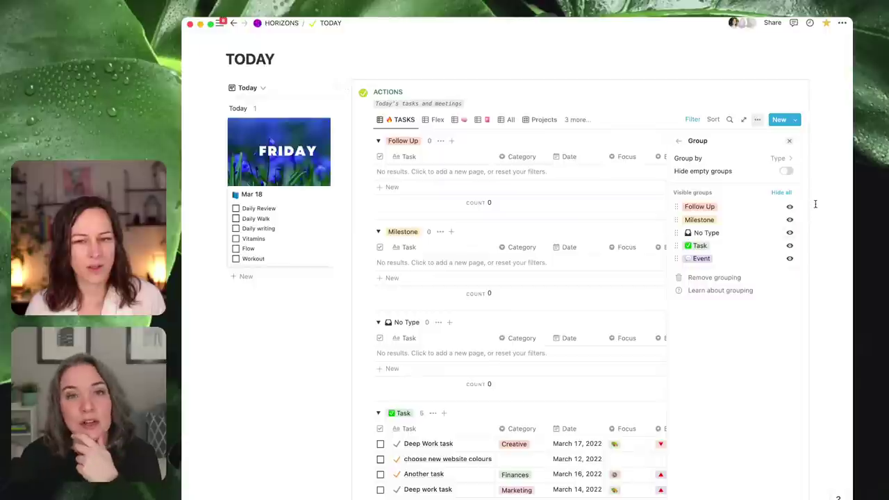
left_click(789, 220)
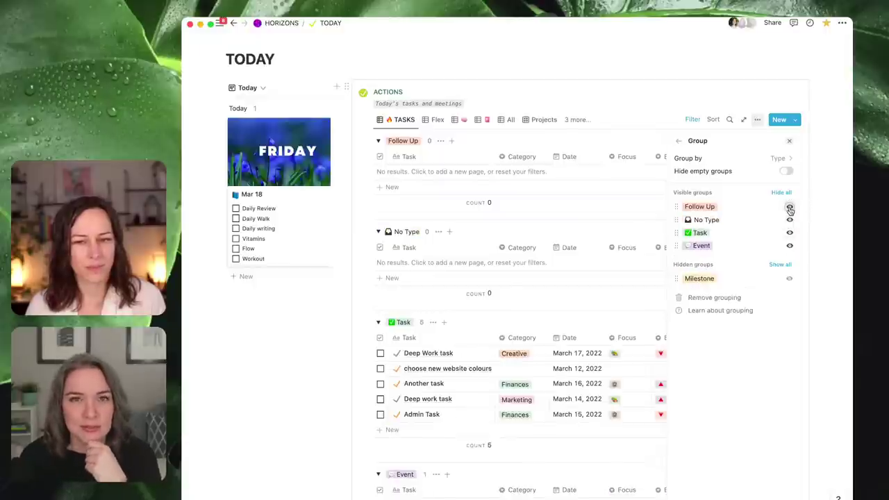
left_click(789, 206)
left_click(314, 376)
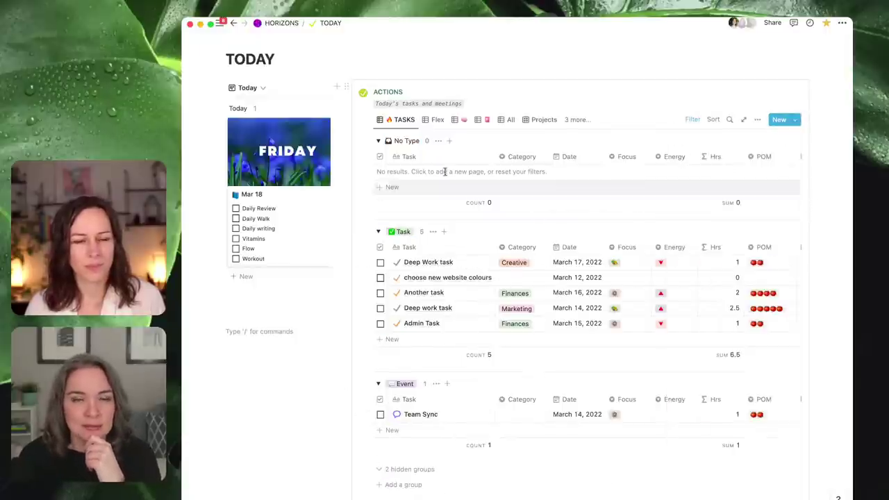
left_click(378, 141)
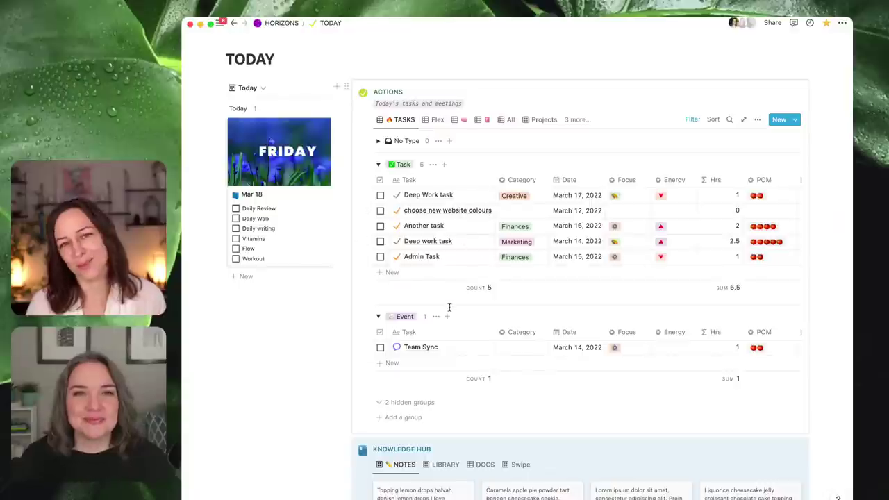
mouse_move(208, 323)
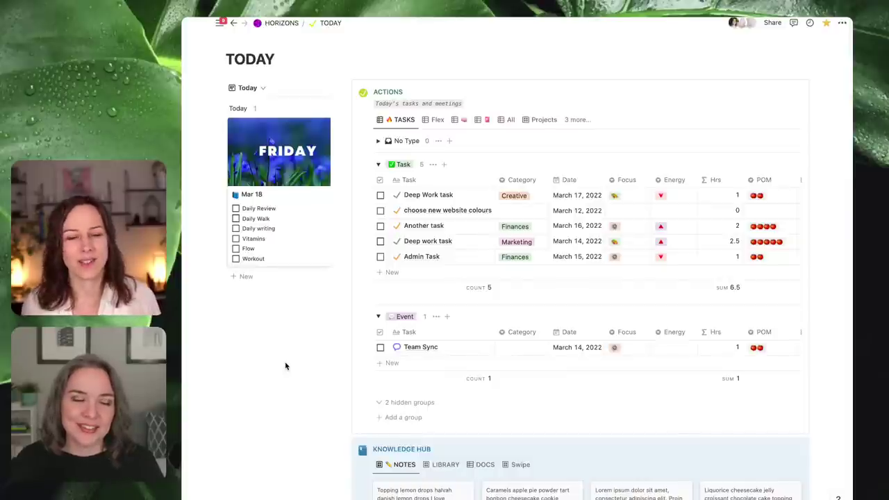
mouse_move(184, 271)
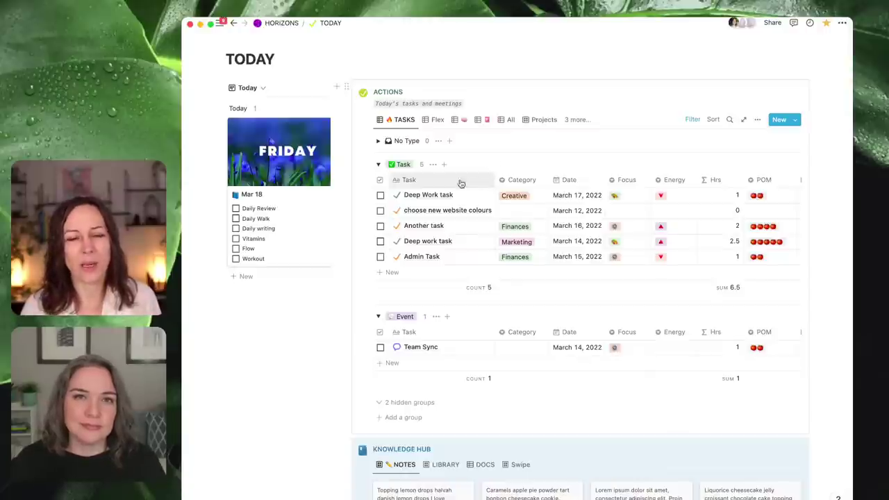
- Collapse the Event group, leaving only the five Task rows (6.5 hours) expanded
left_click(377, 164)
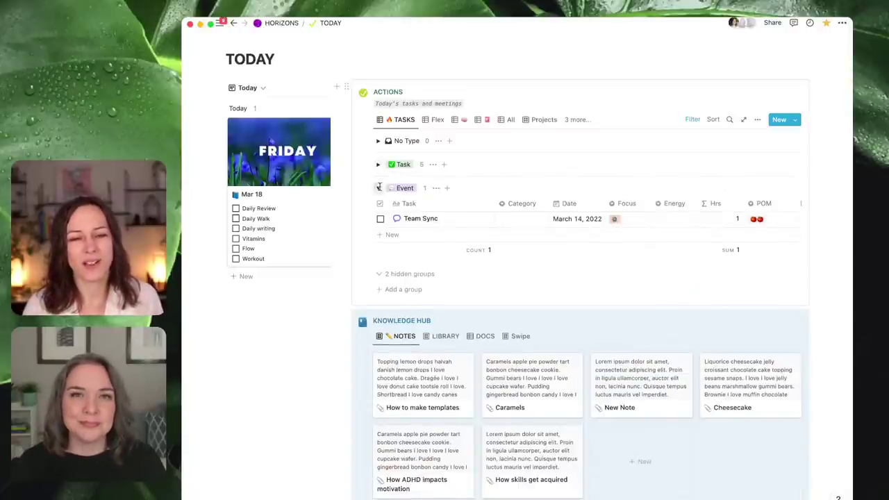
left_click(377, 187)
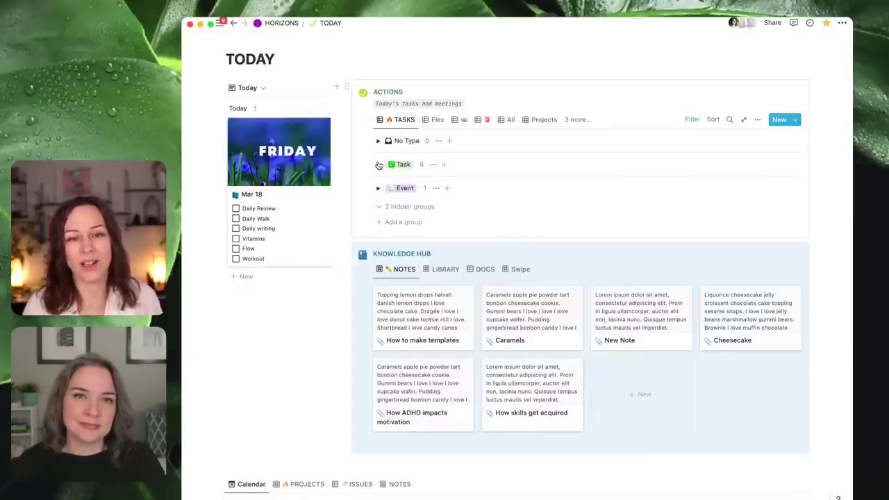
left_click(379, 165)
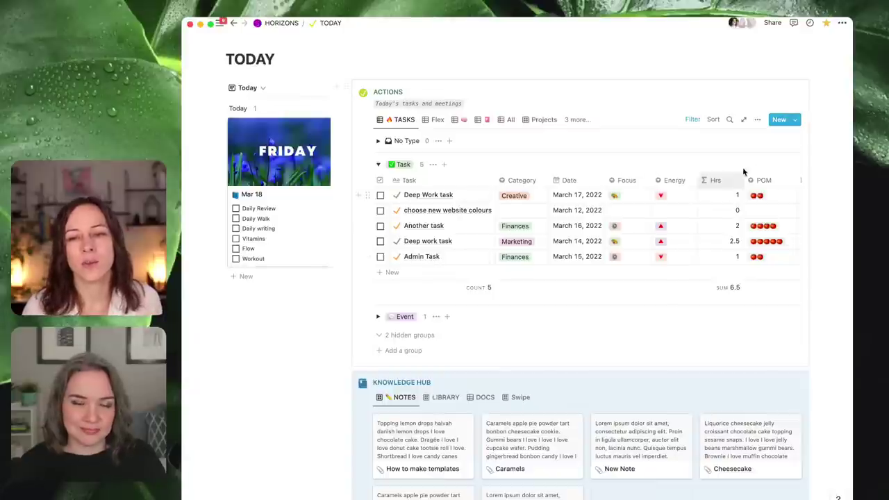
left_click(759, 121)
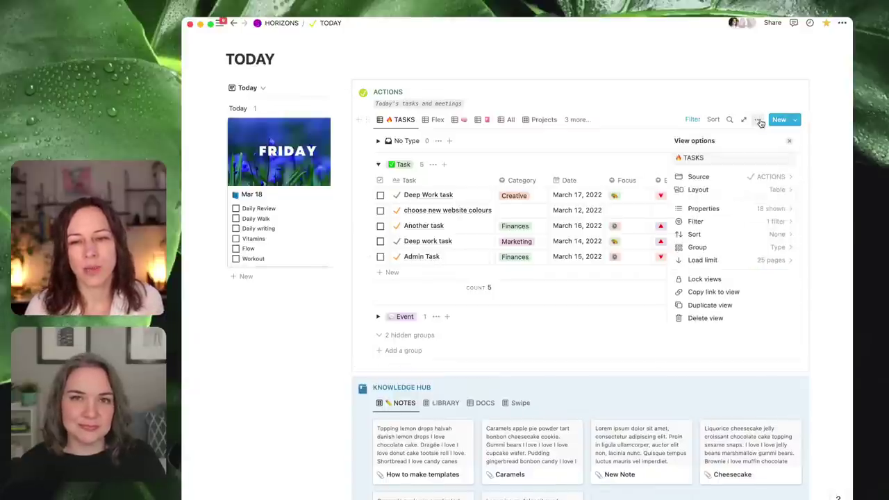
left_click(764, 247)
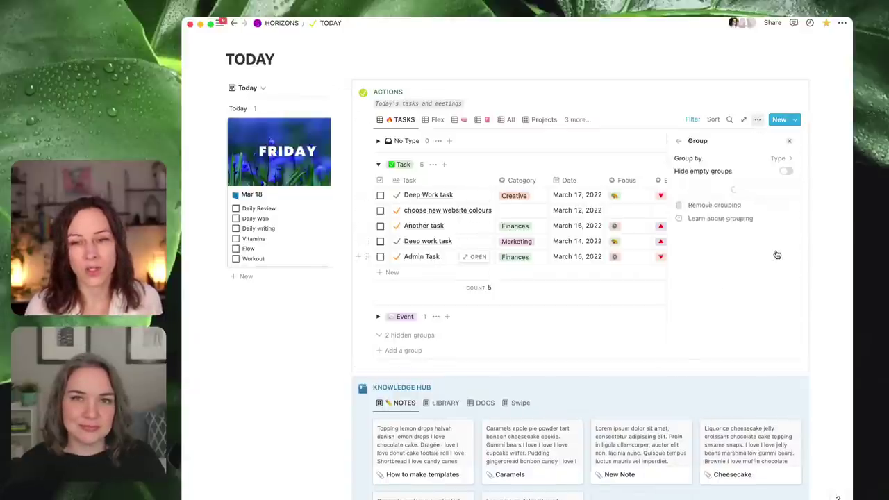
left_click(783, 160)
scroll(698, 257, "down", 5)
scroll(722, 316, "up", 3)
scroll(722, 292, "up", 3)
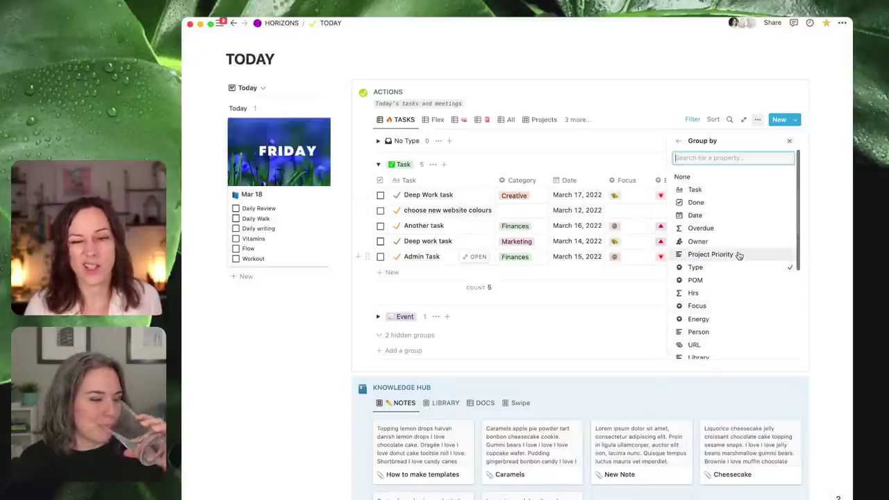
scroll(722, 247, "down", 2)
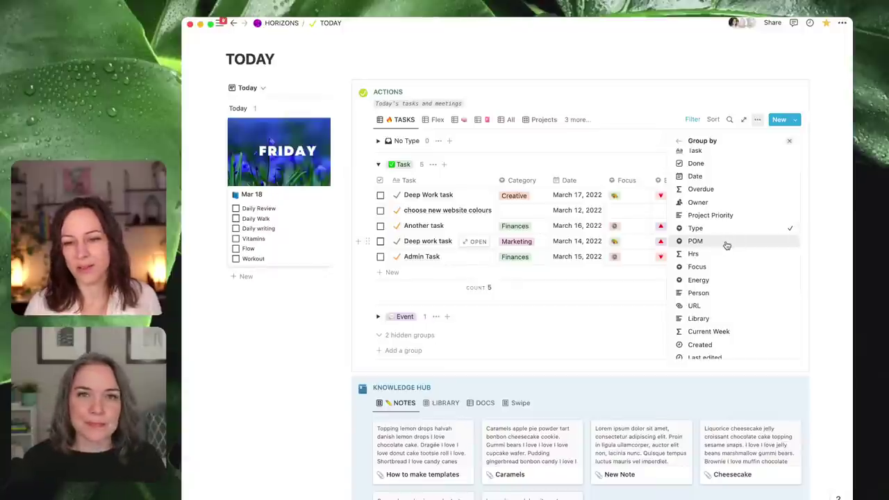
left_click(724, 241)
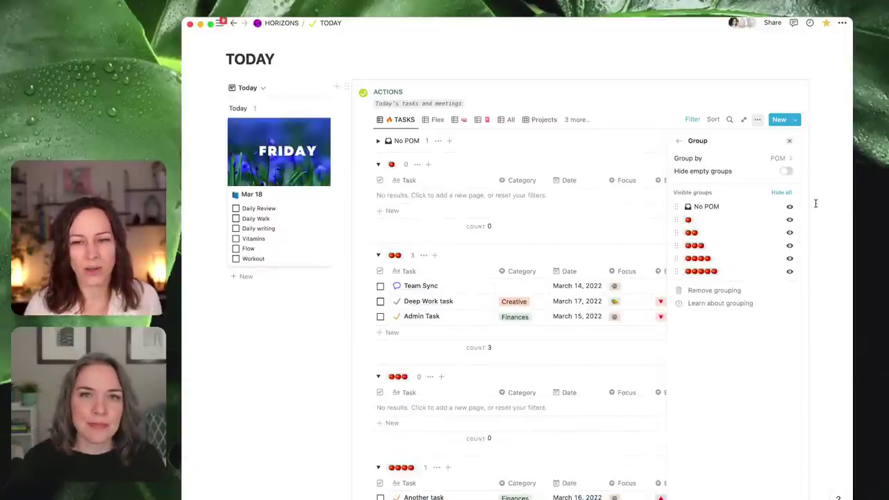
left_click(818, 203)
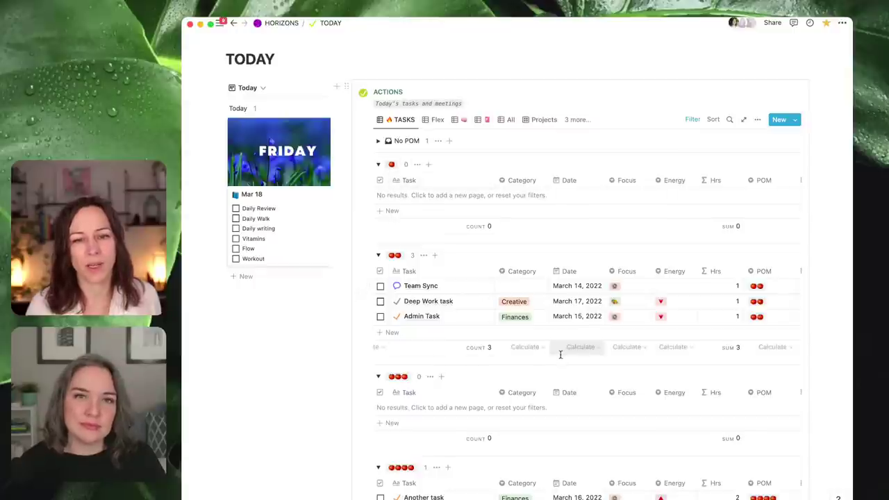
scroll(560, 355, "down", 1)
scroll(560, 356, "up", 2)
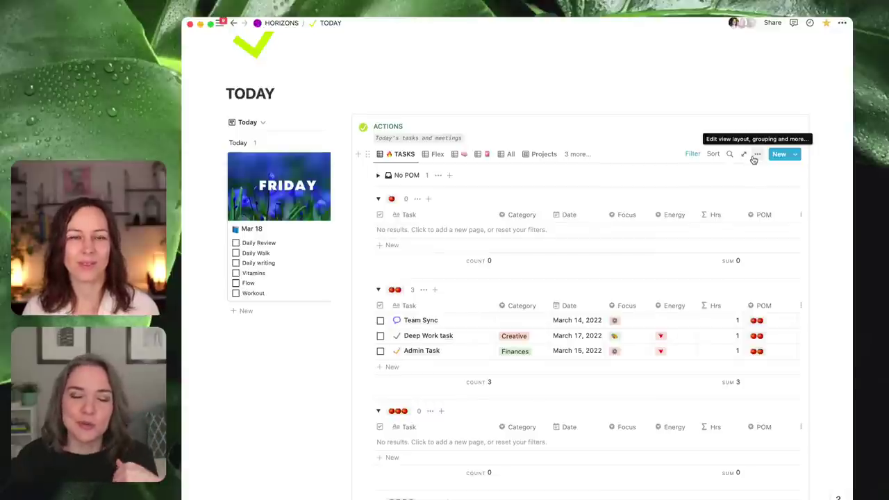
- Regroup the TASKS view by Done instead of POM, putting all six tasks in one group
left_click(756, 159)
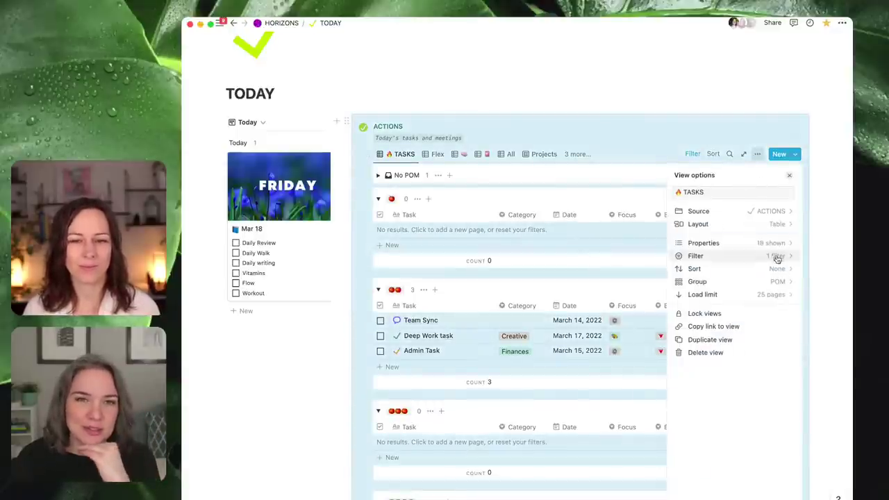
left_click(772, 282)
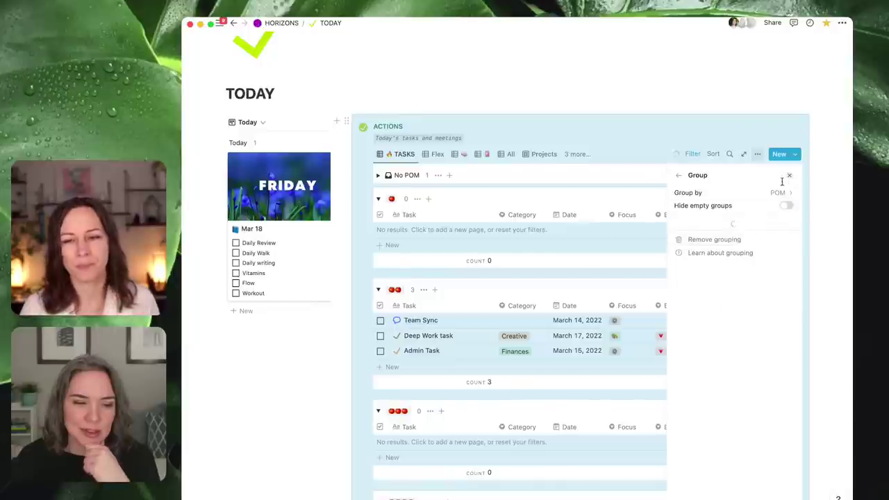
left_click(767, 192)
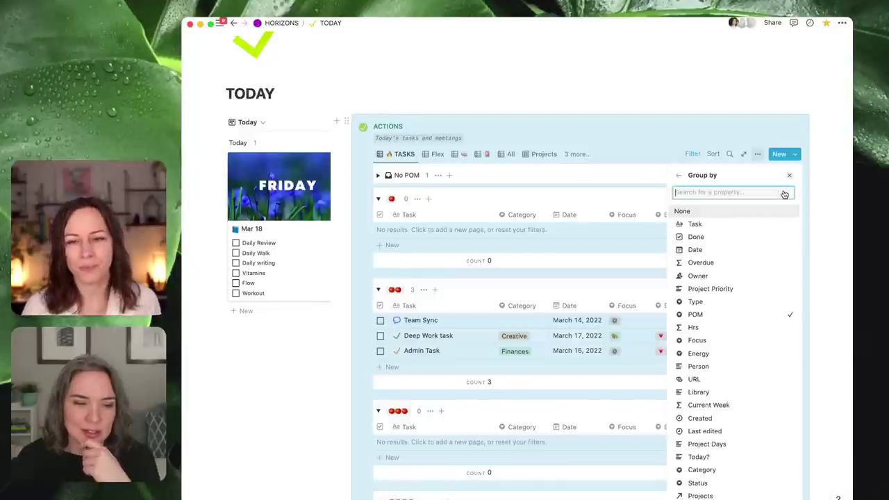
left_click(725, 240)
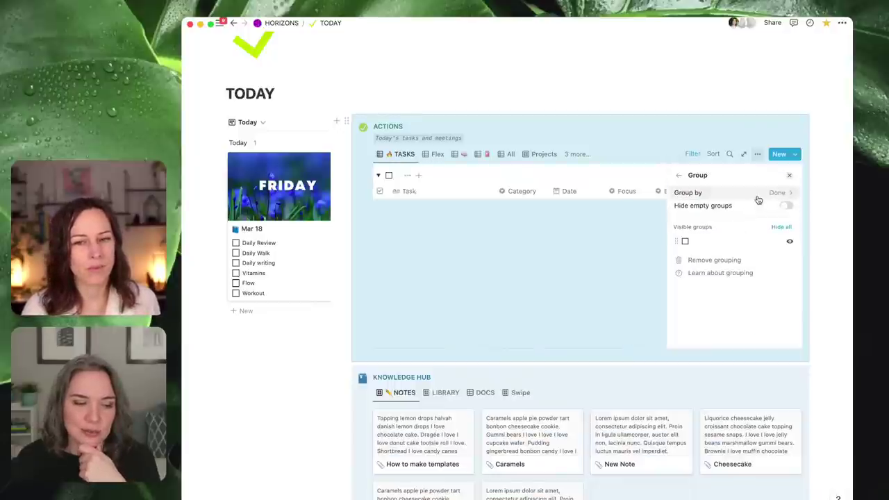
left_click(773, 195)
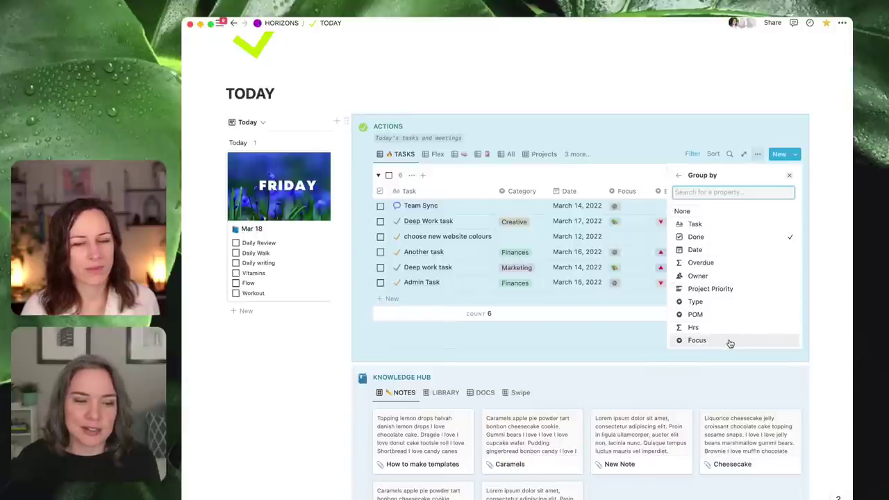
scroll(730, 276, "down", 5)
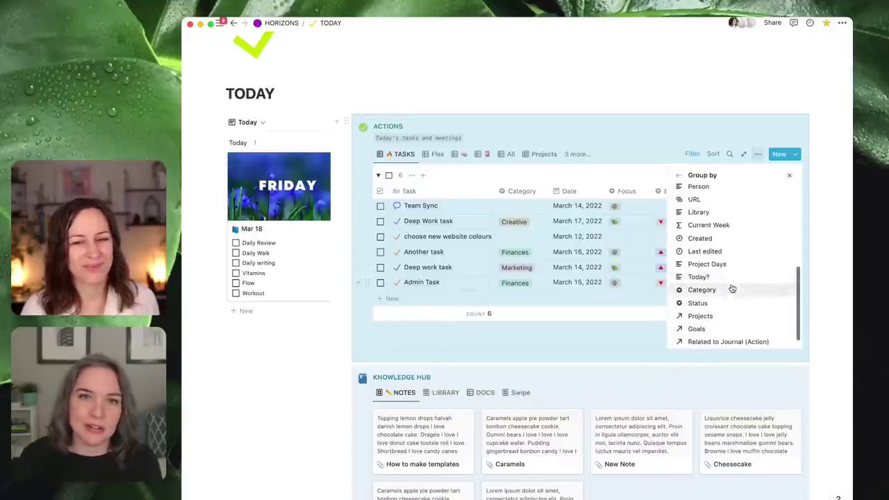
left_click(822, 191)
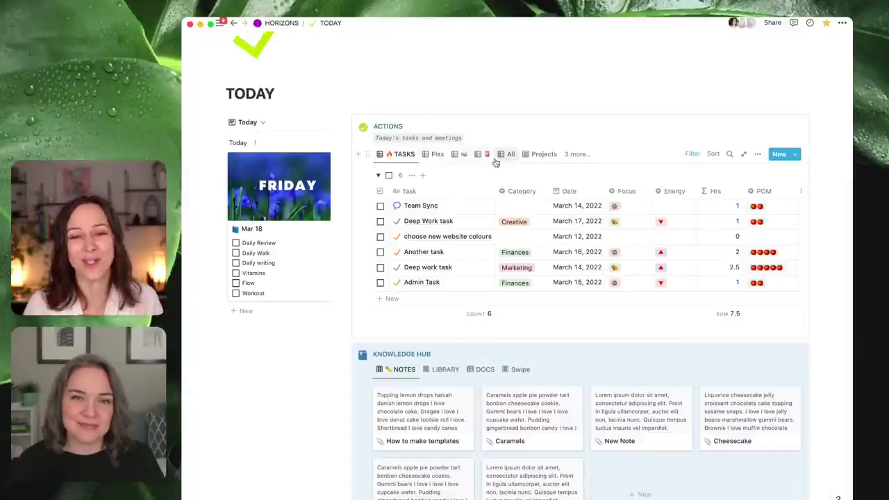
- Show the ACTIONS tomato POM-grouped view with its single Deep Work task and five hidden groups
left_click(458, 158)
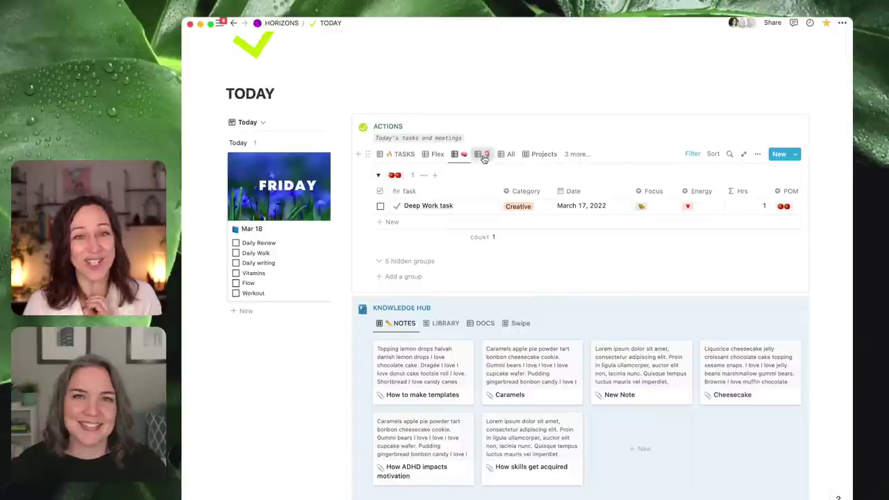
left_click(483, 154)
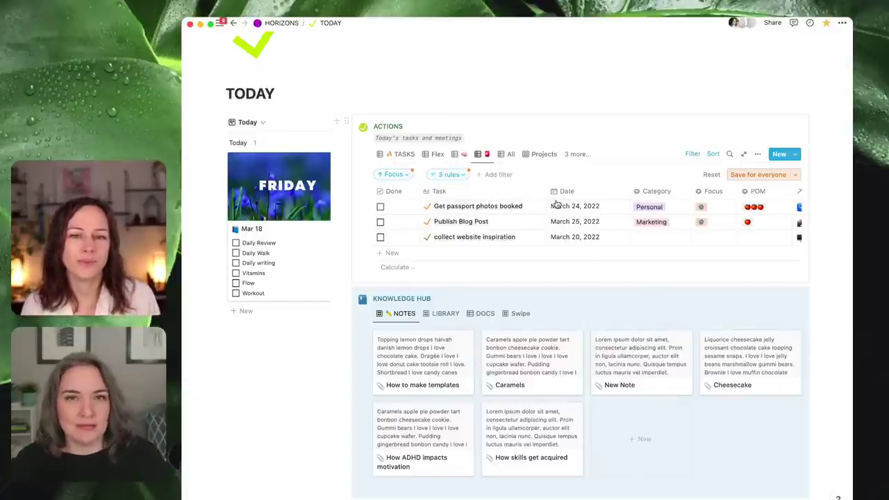
left_click(462, 156)
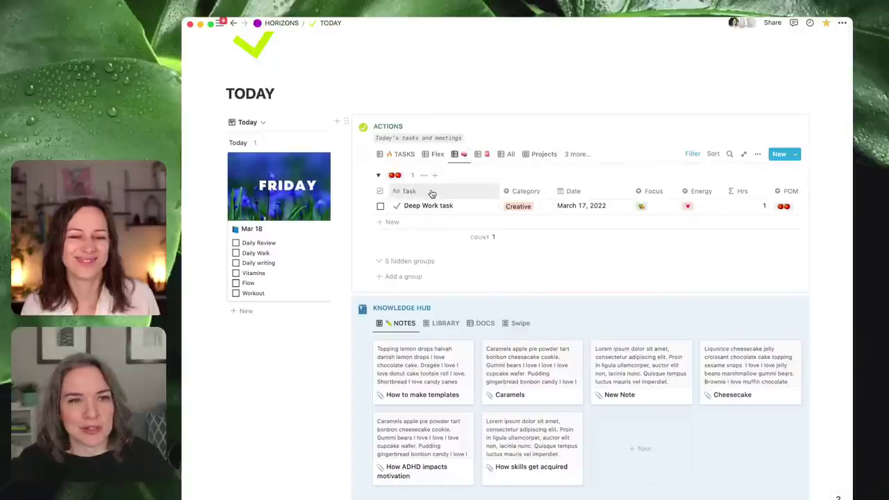
- Clear the POM and Focus filter values so more tasks appear, including a No POM group
left_click(694, 155)
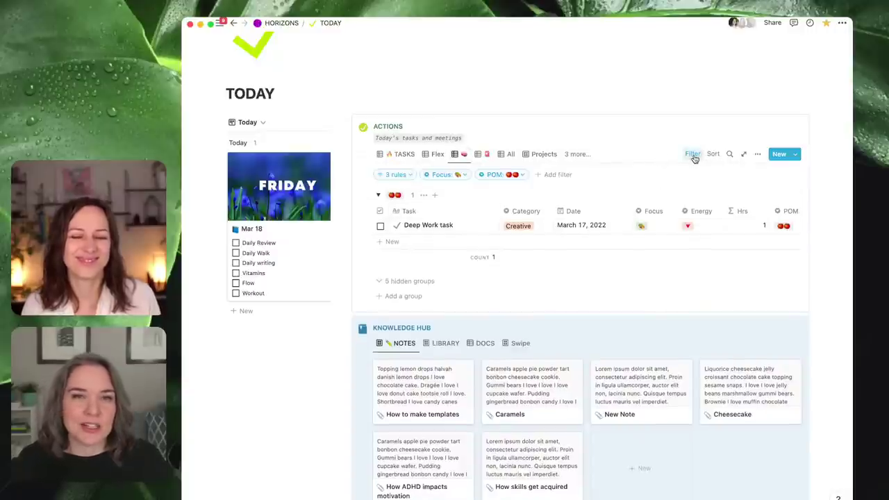
left_click(514, 175)
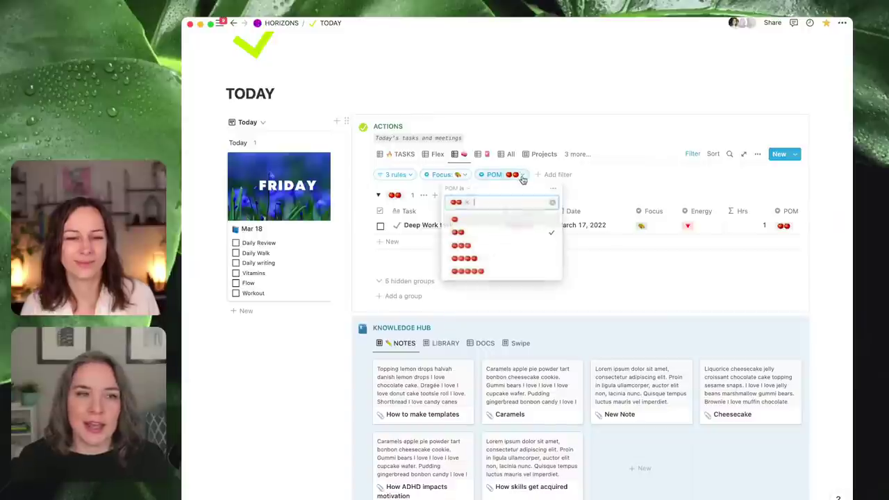
left_click(552, 200)
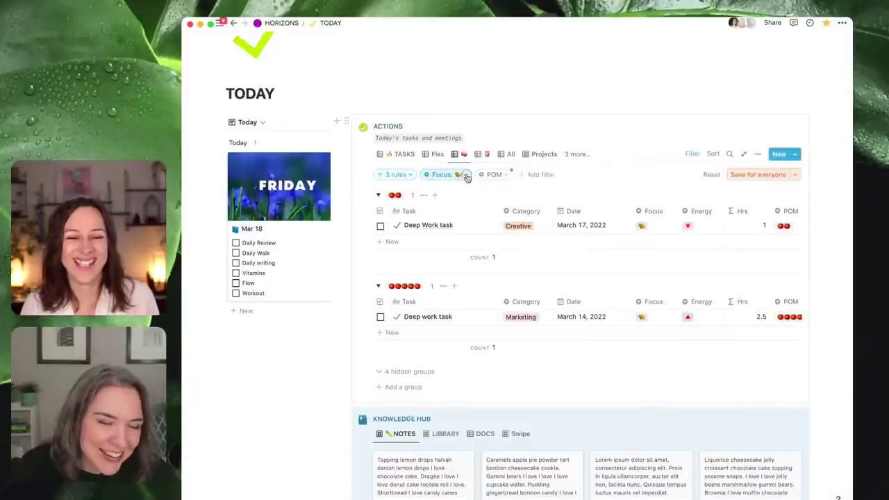
left_click(466, 177)
left_click(496, 201)
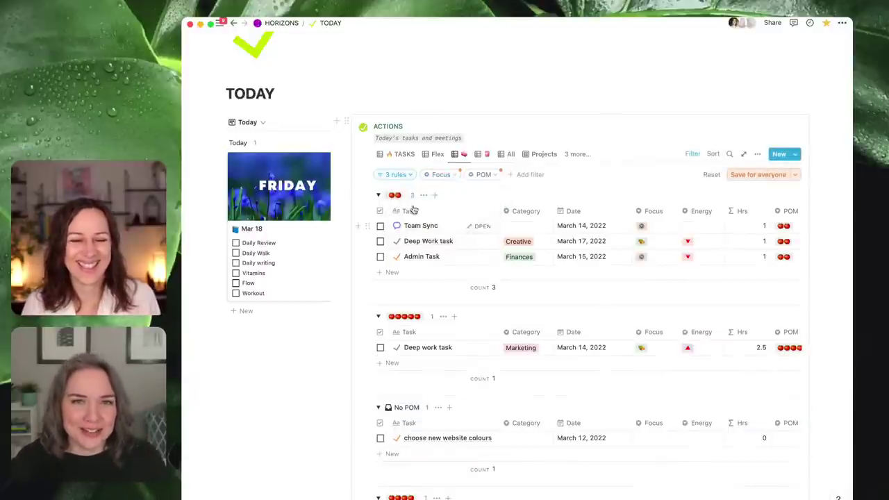
left_click(756, 155)
- Set the ACTIONS view's grouping to None, save it for everyone, and show the ACTIONS templates
left_click(750, 280)
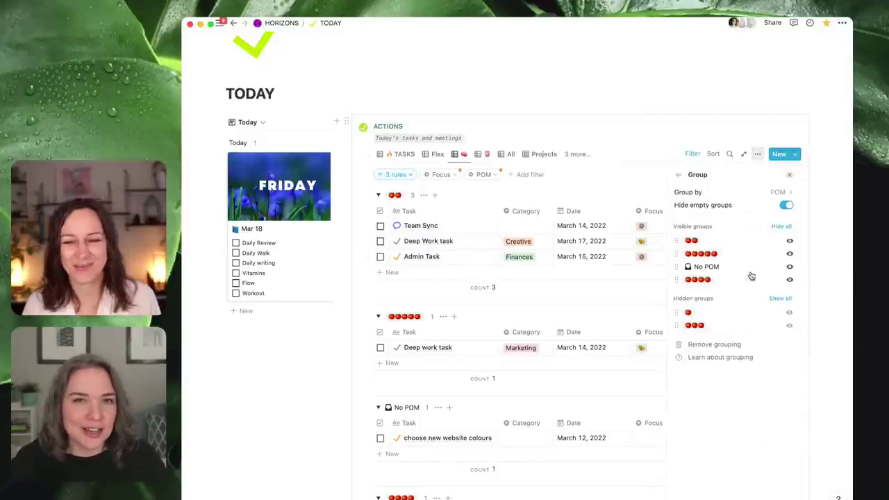
left_click(788, 198)
left_click(760, 209)
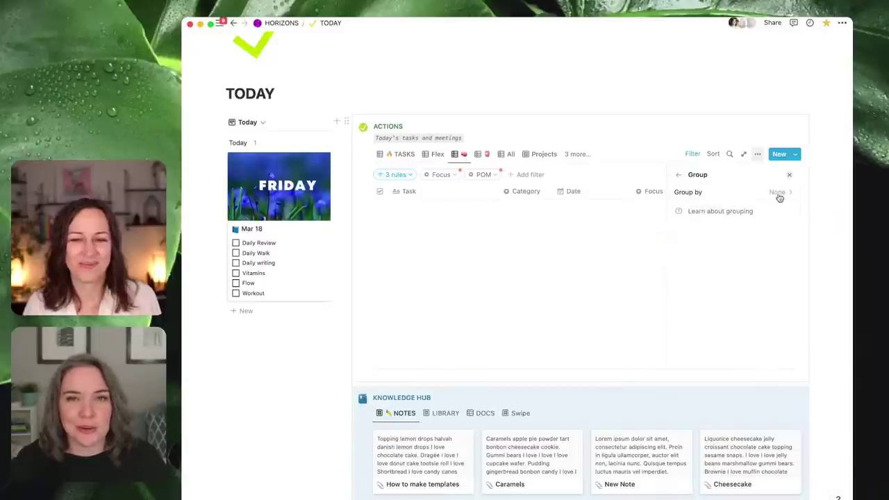
left_click(789, 176)
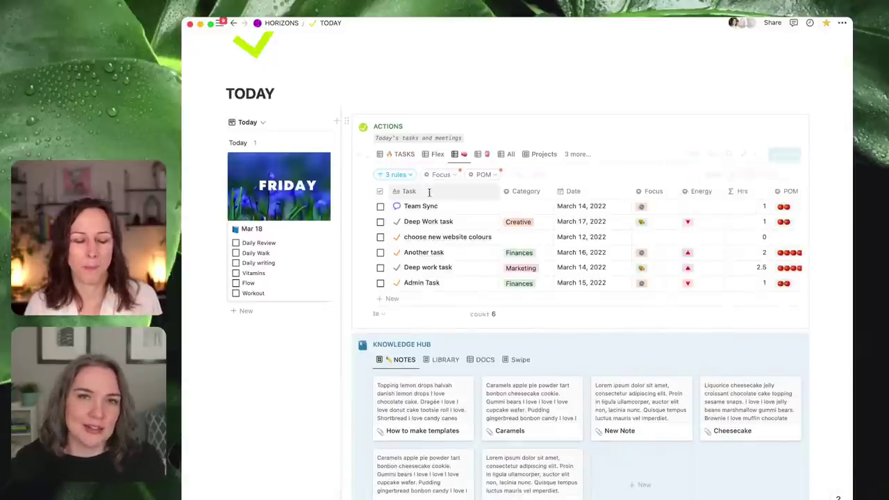
left_click(757, 174)
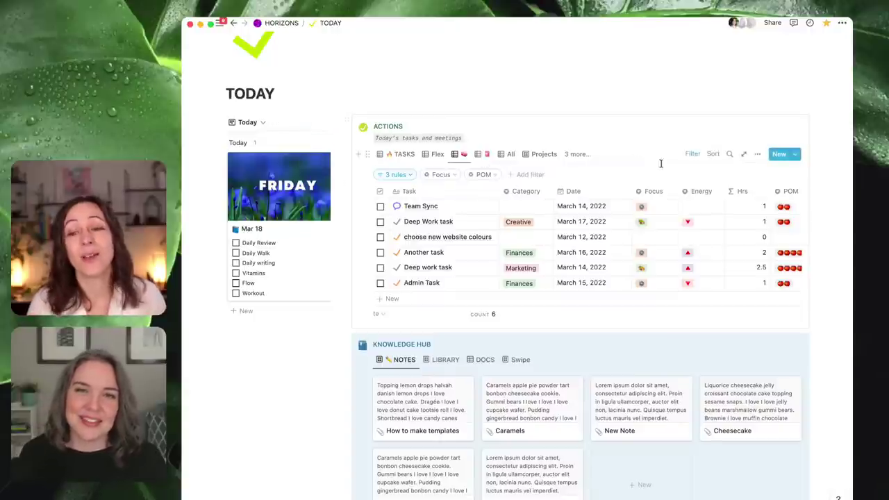
left_click(795, 153)
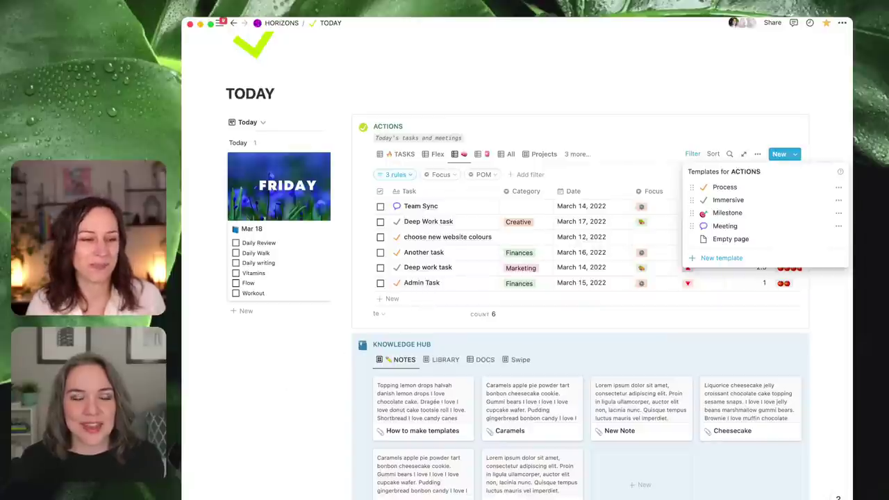
- Dismiss the Templates for ACTIONS dropdown to reveal the ungrouped six-task table
left_click(307, 442)
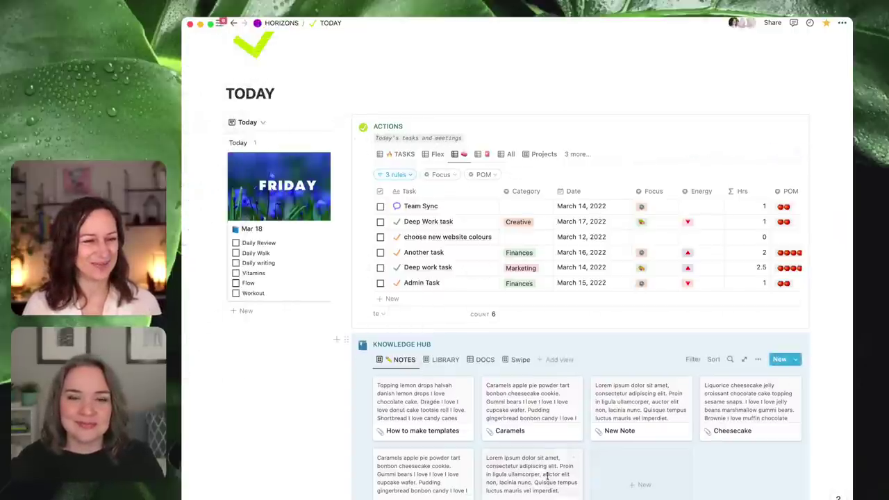
- Scroll down and back up to review the flat six-task ACTIONS table on TODAY
scroll(694, 312, "down", 2)
scroll(757, 312, "up", 4)
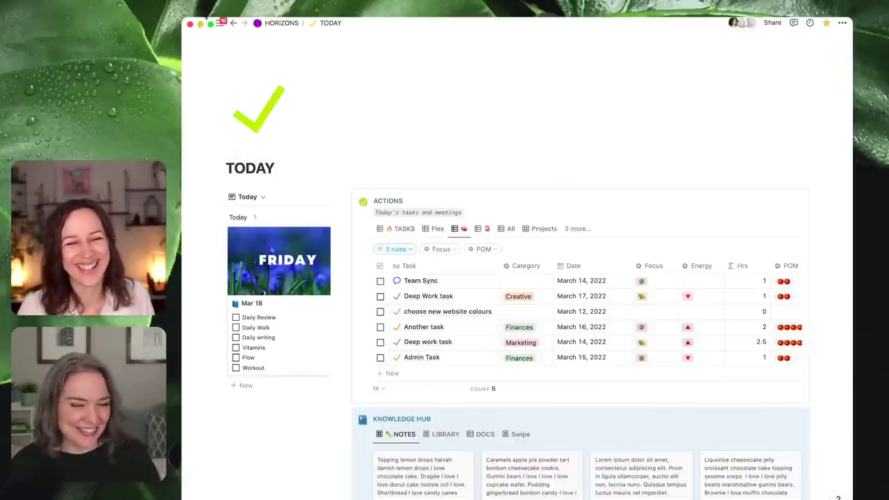
- Go to the Sandbox page and open its 'Notion's New Database Views' subpage with the Guest List tables
mouse_move(220, 23)
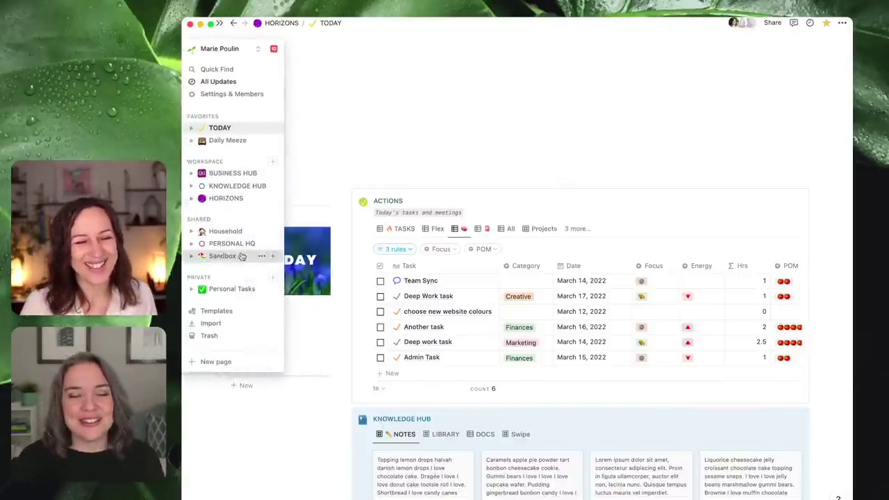
left_click(223, 256)
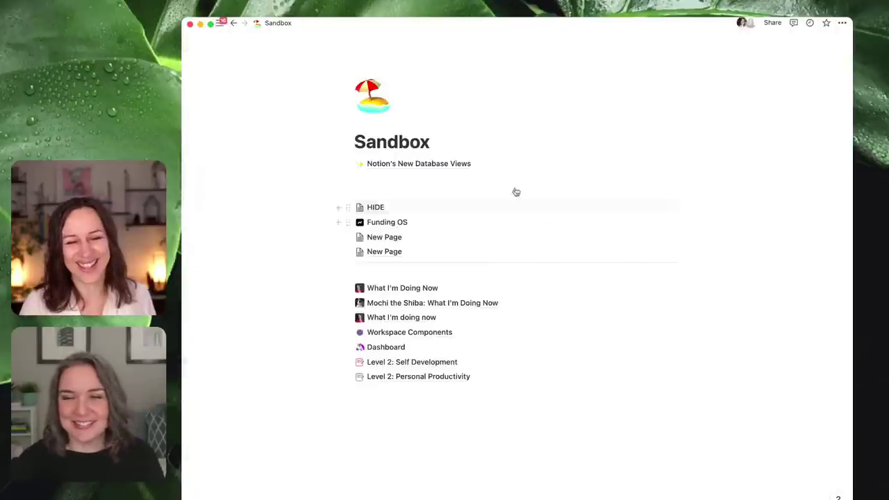
left_click(466, 168)
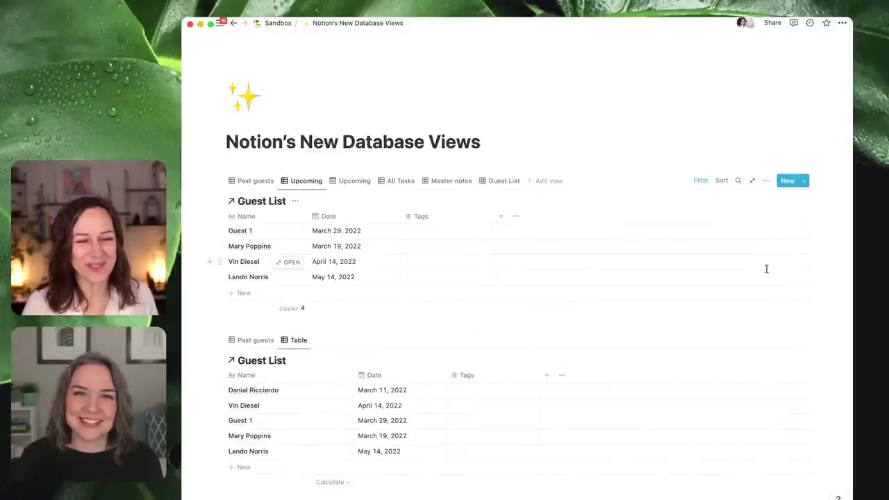